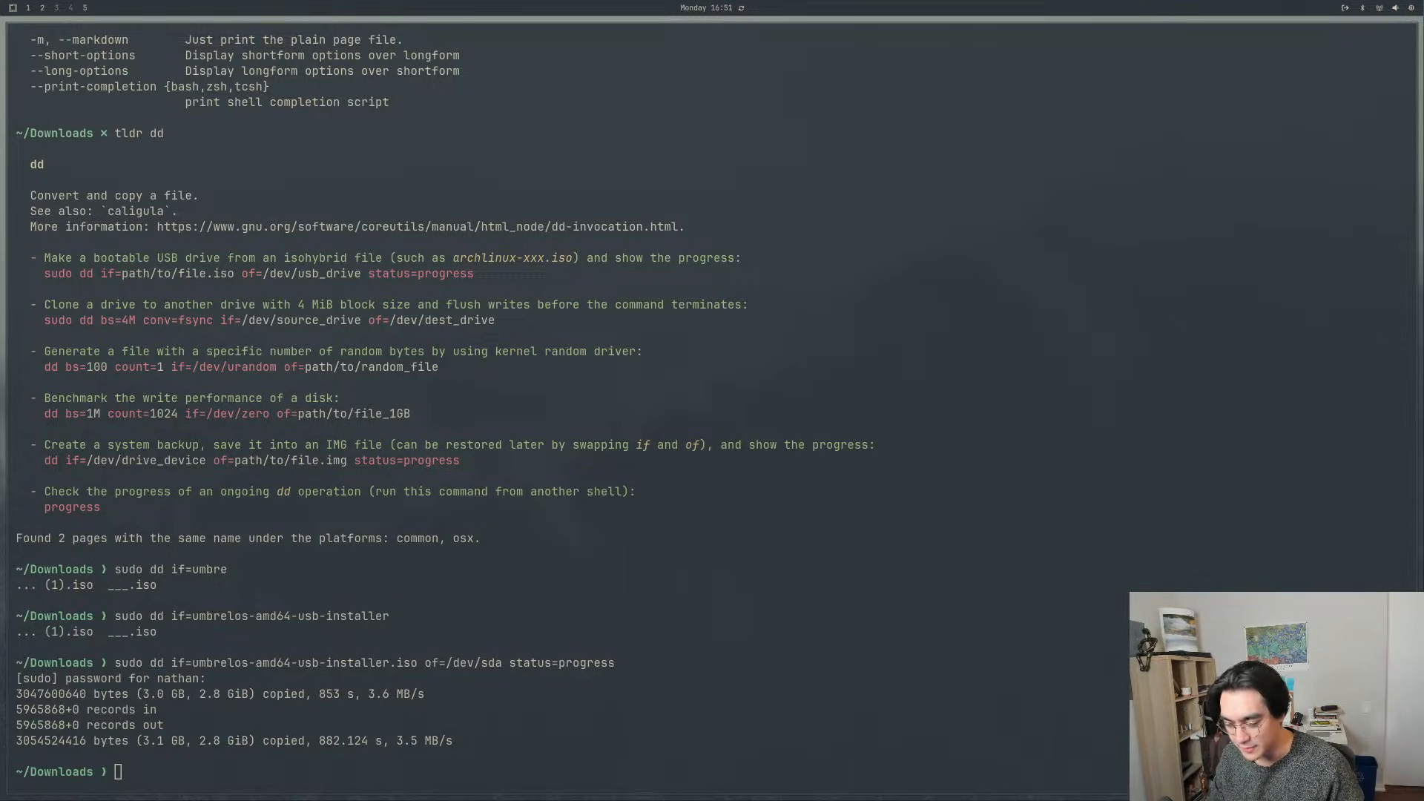
key(super+1)
key(super+2)
key(super+1)
key(super+2)
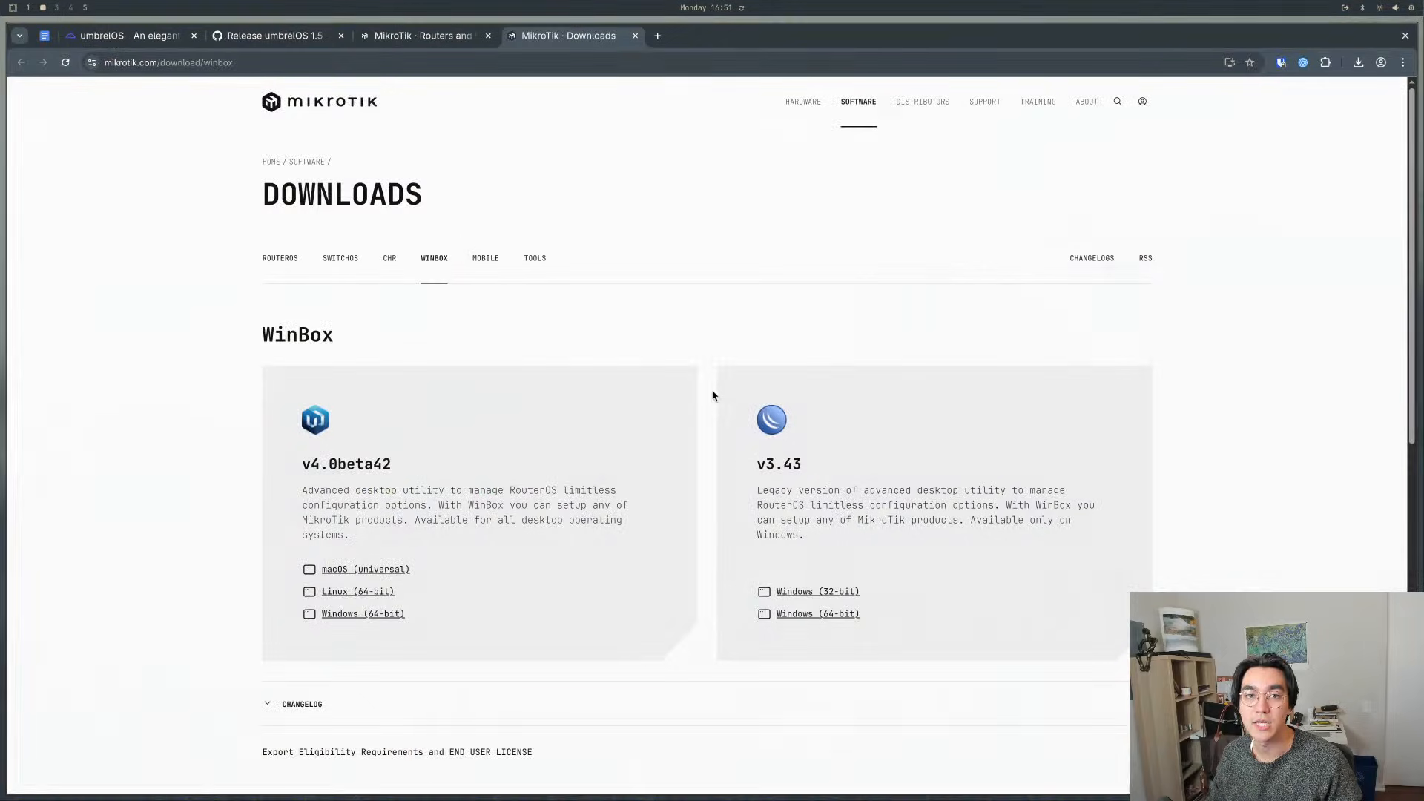
key(super+1)
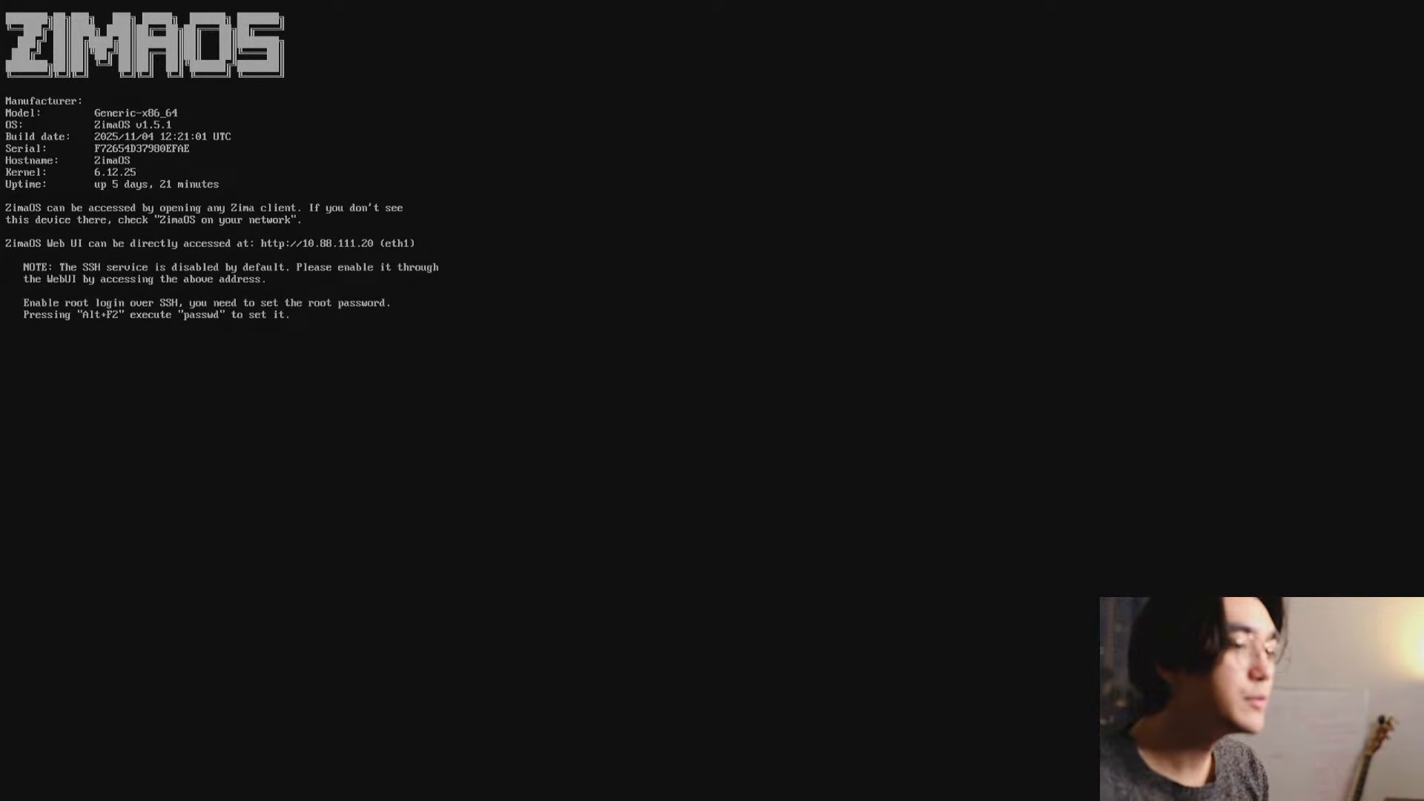
- Restart the ZimaOS machine and boot the standard umbrelOS installer entry from the GRUB menu
text(sdf)
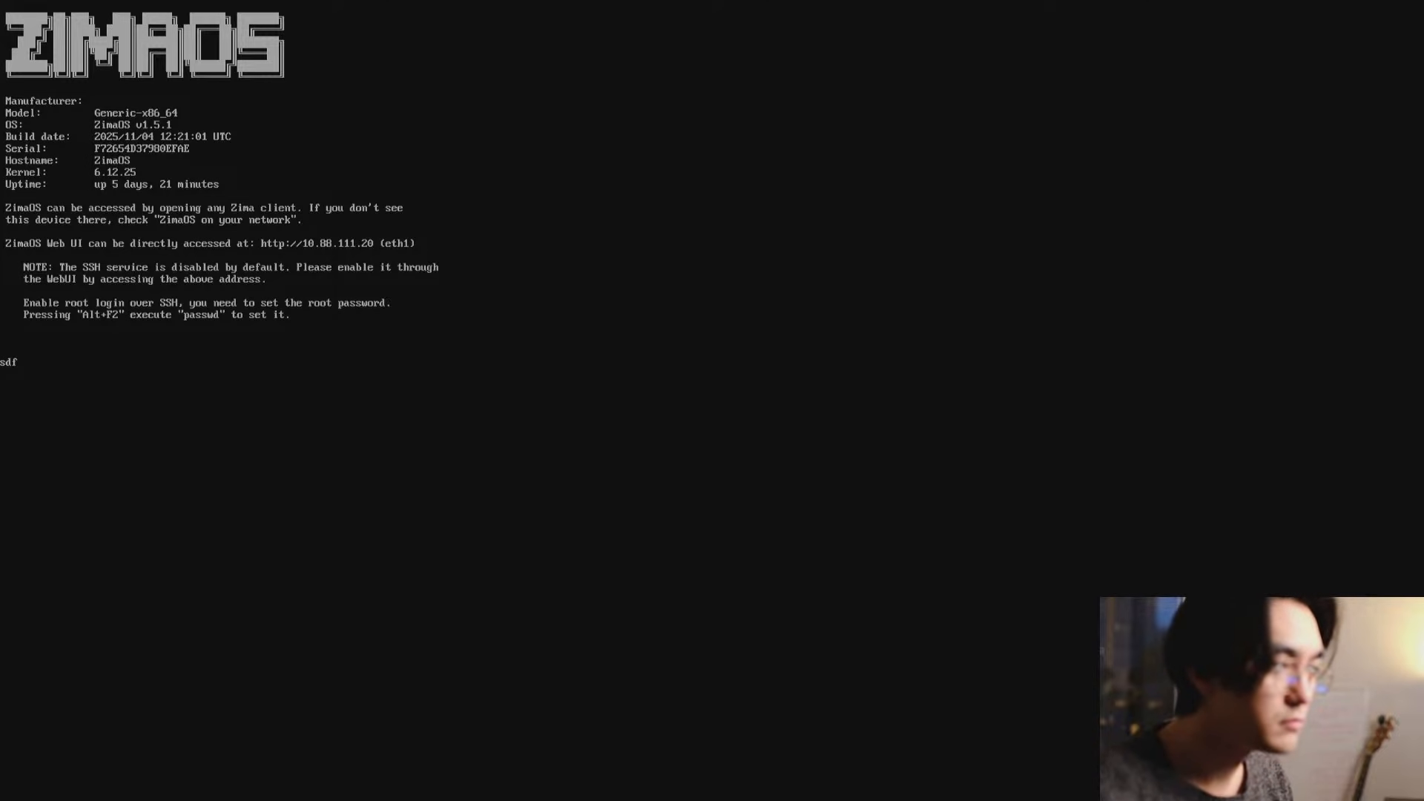
key(ctrl+alt+Delete)
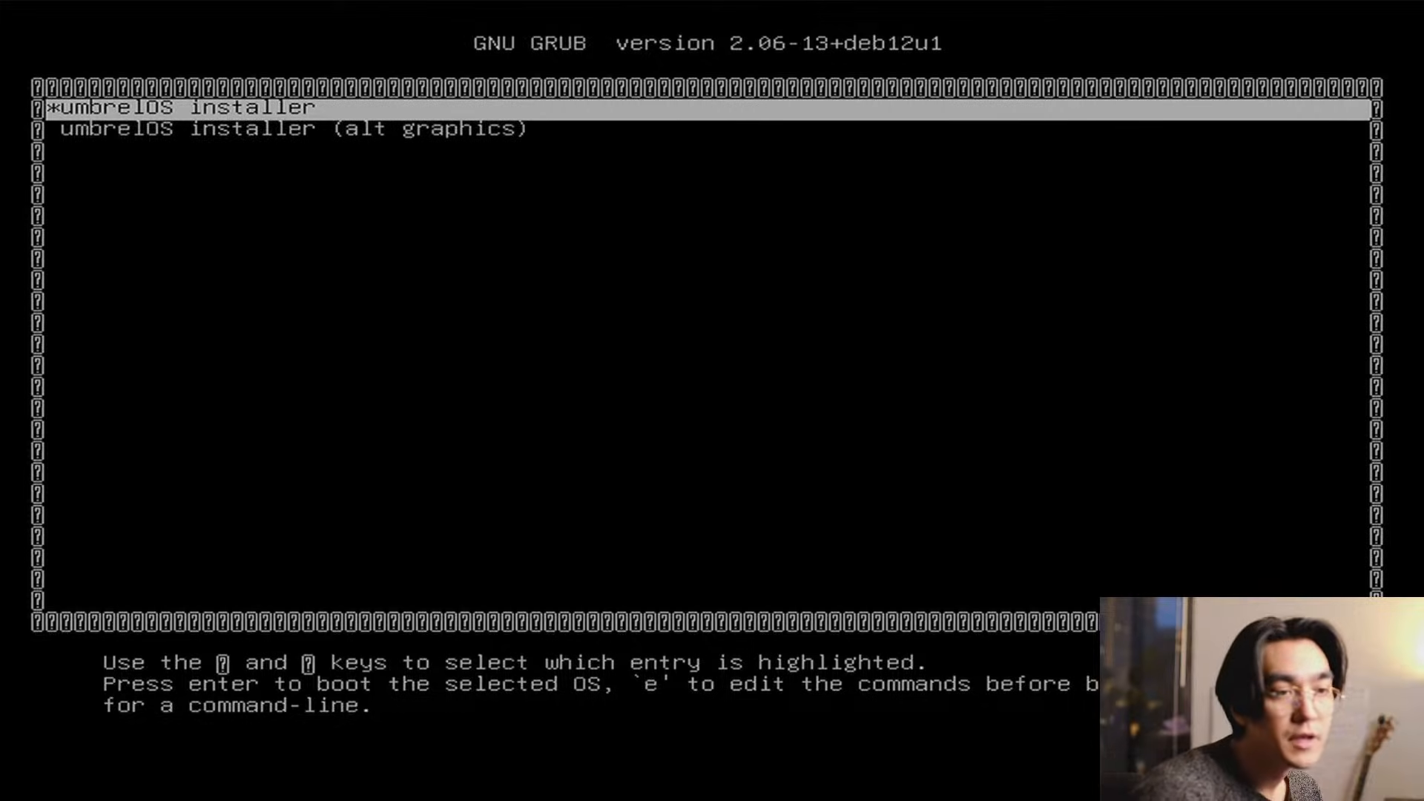
key(Return)
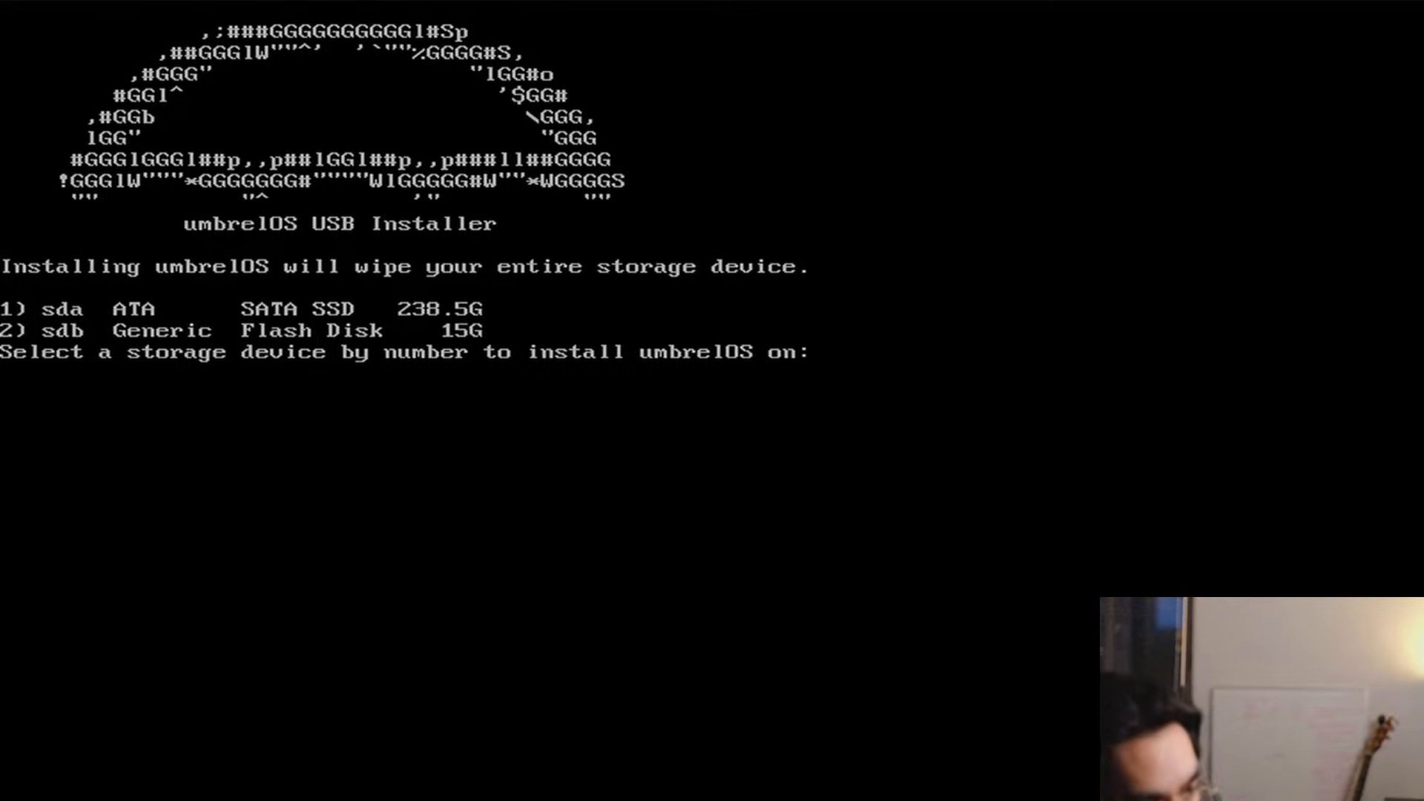
- Choose storage device 1, the 238.5G SATA SSD (sda), as the target and start installing umbrelOS on it
text(1)
key(Delete)
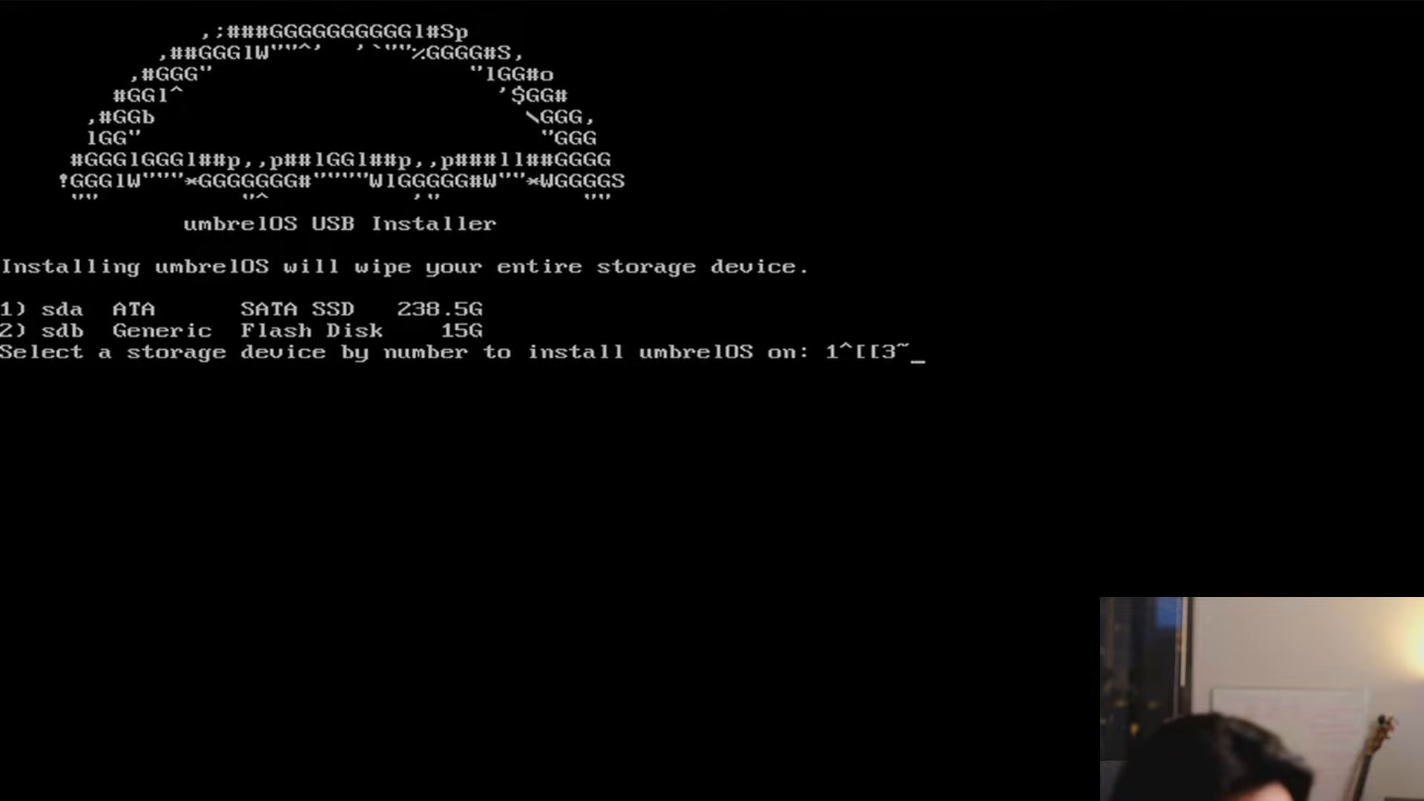
key(BackSpace)
key(BackSpace)
key(BackSpace)
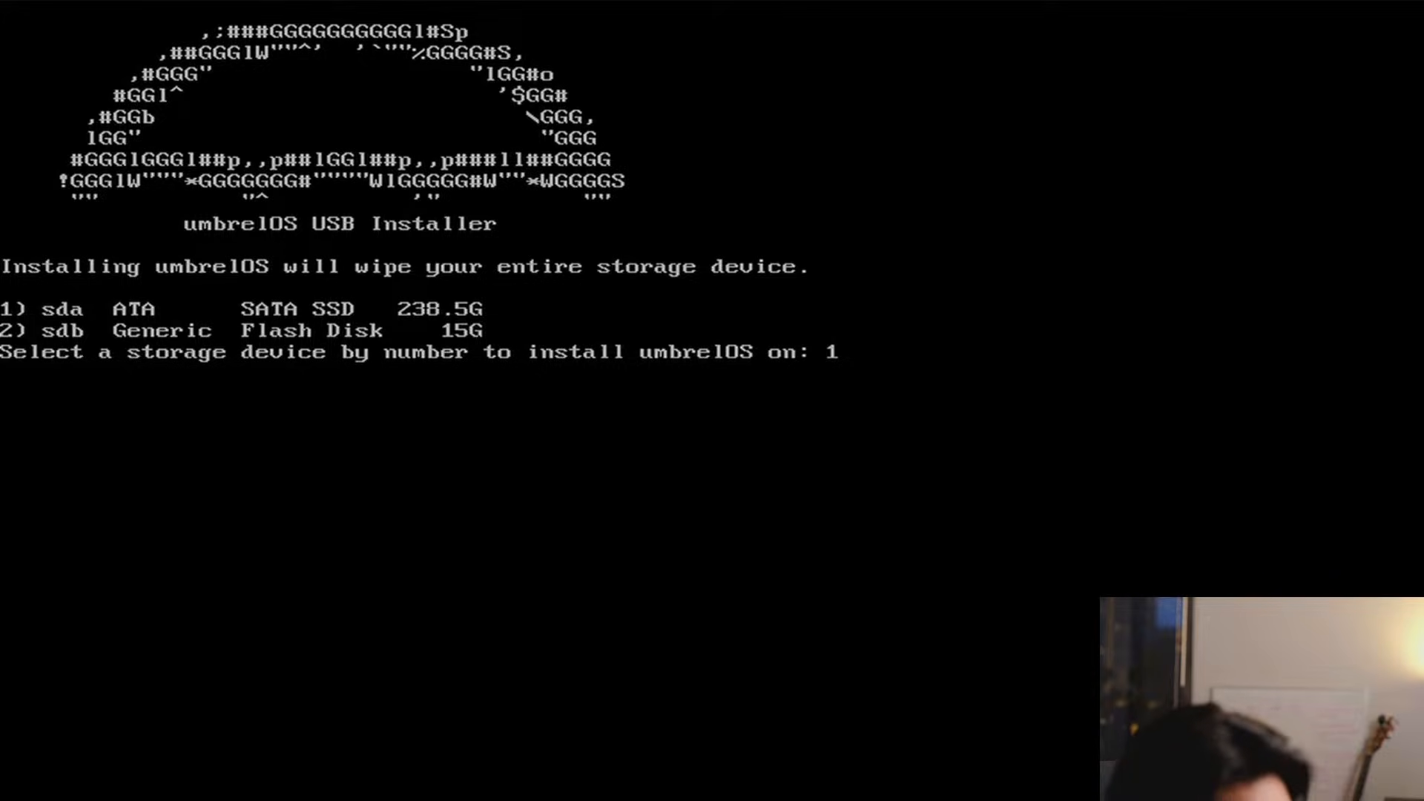
key(Return)
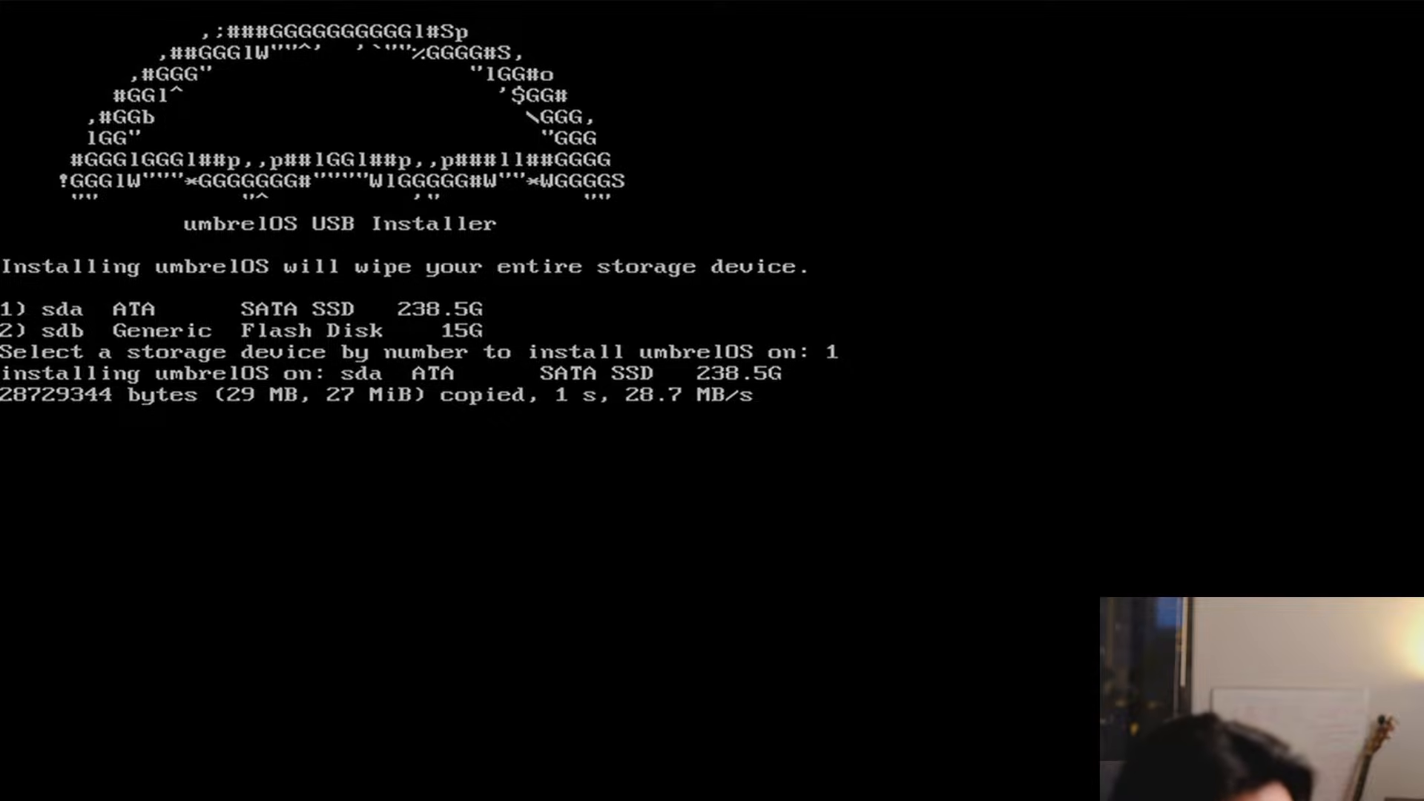
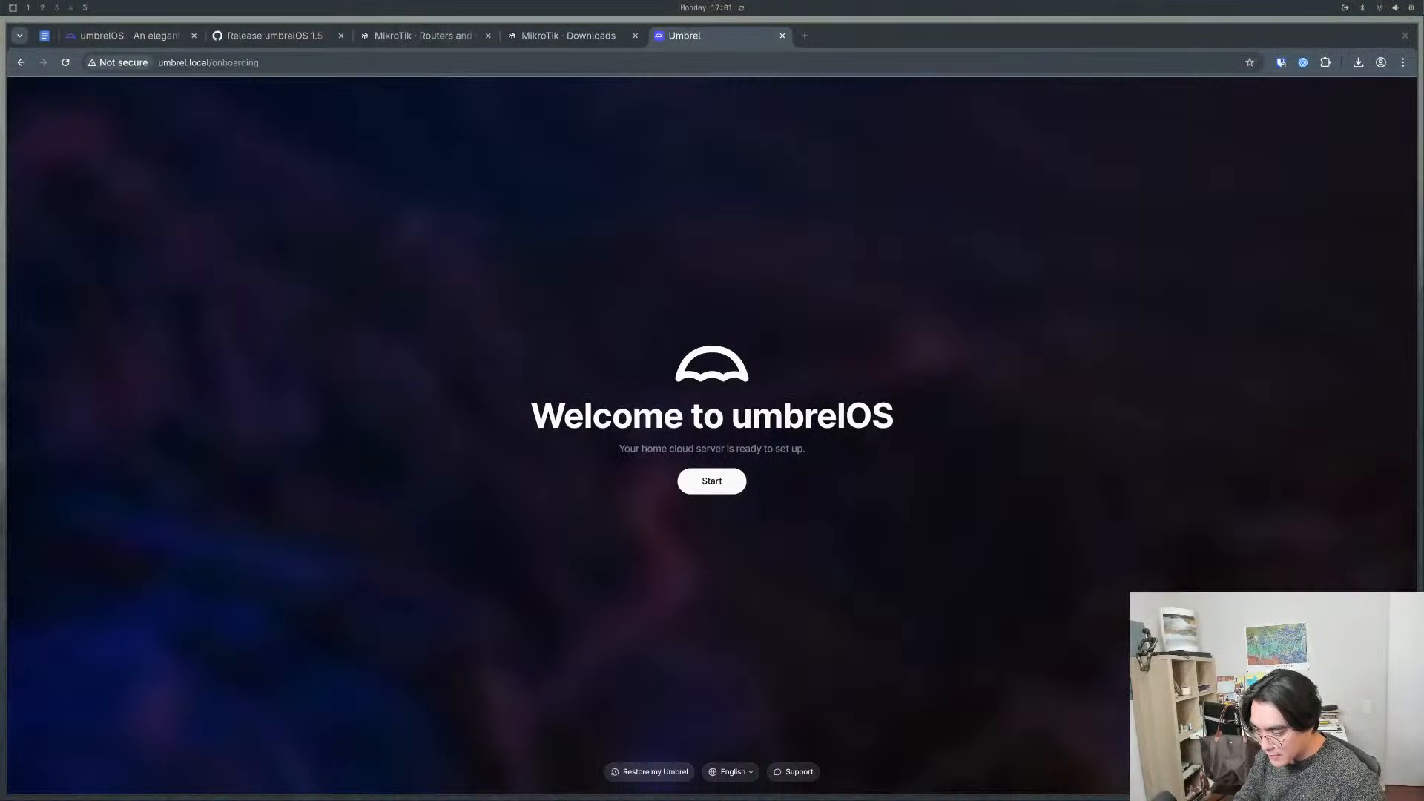
click(231, 66)
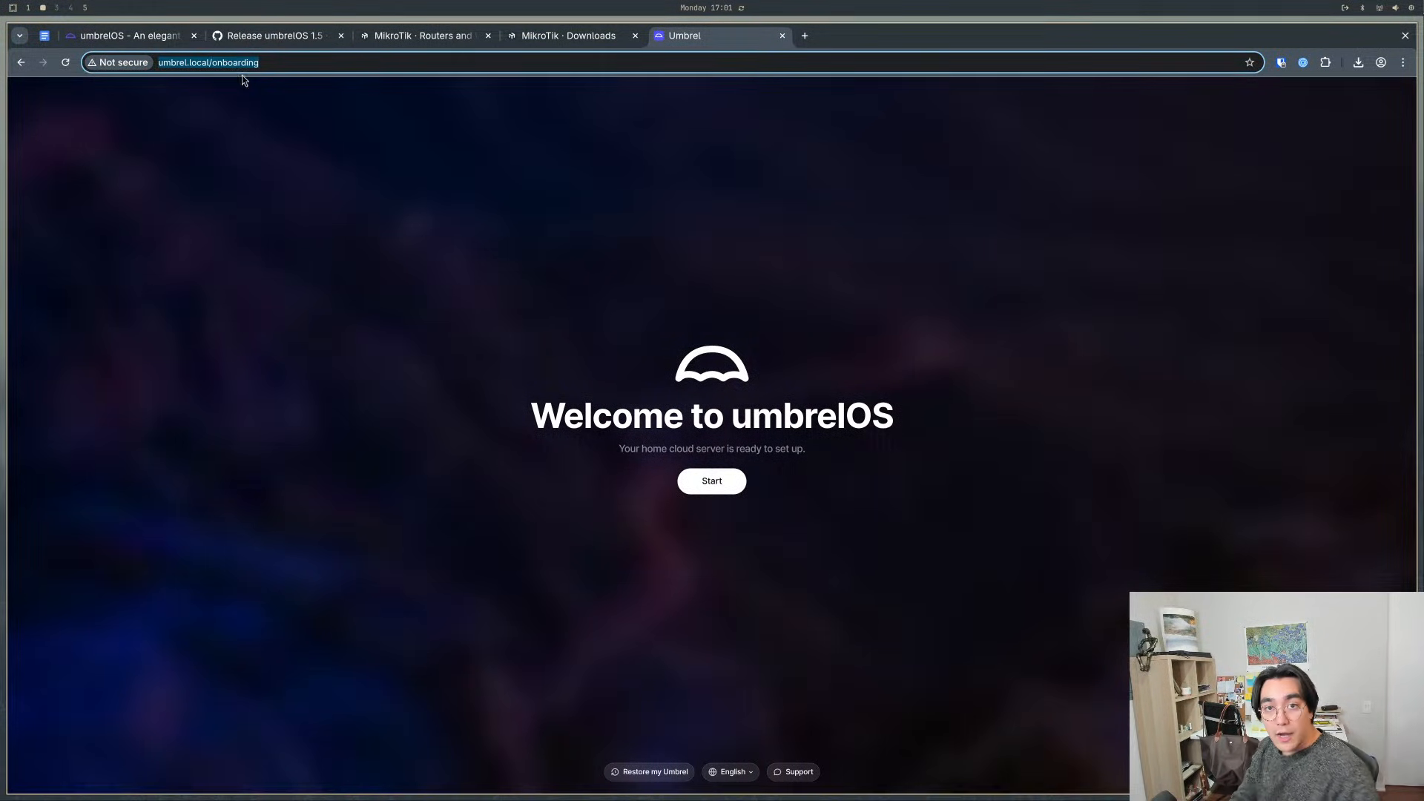
text(ht)
key(BackSpace)
key(BackSpace)
key(BackSpace)
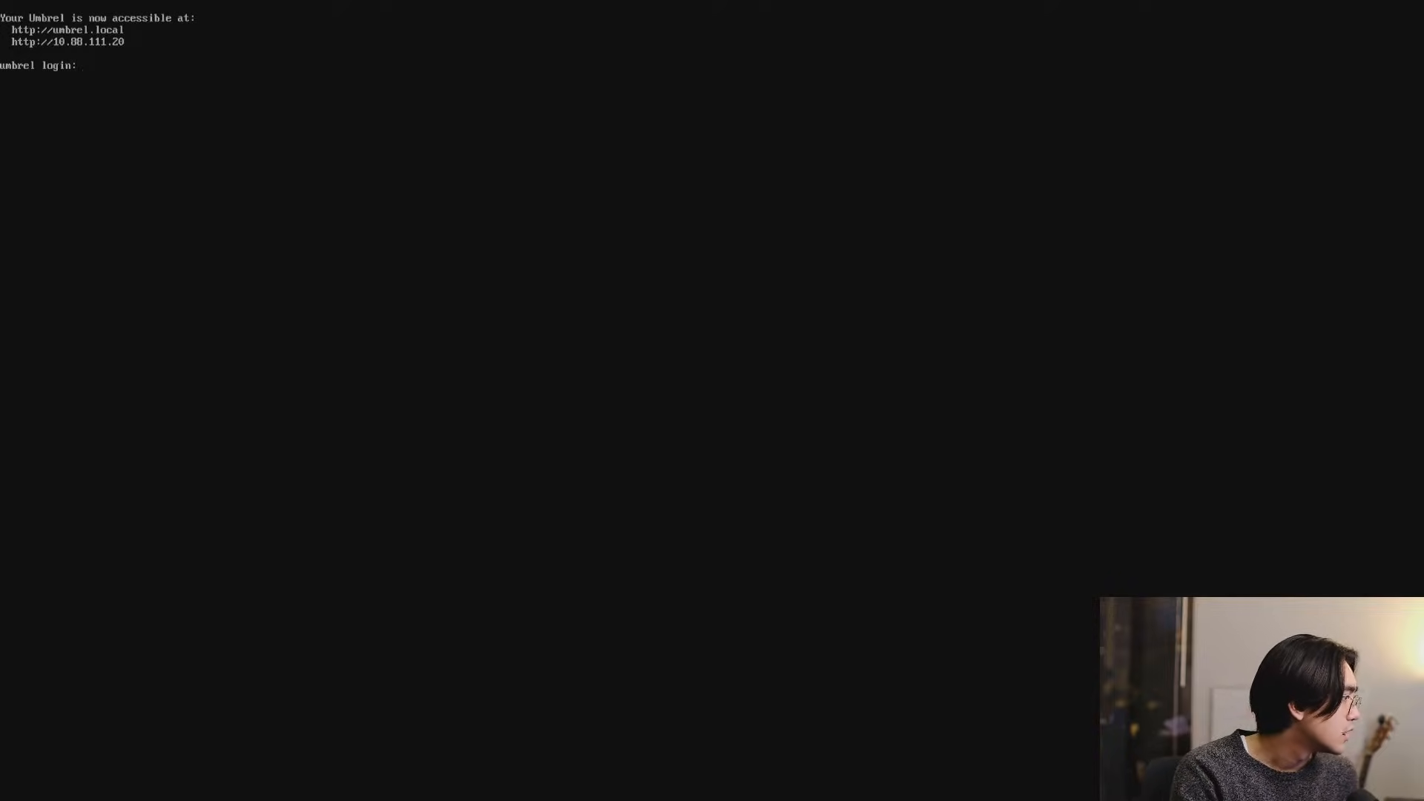
- Try to log in at the server's console as the user umbrel
text(umbrel u)
key(Return)
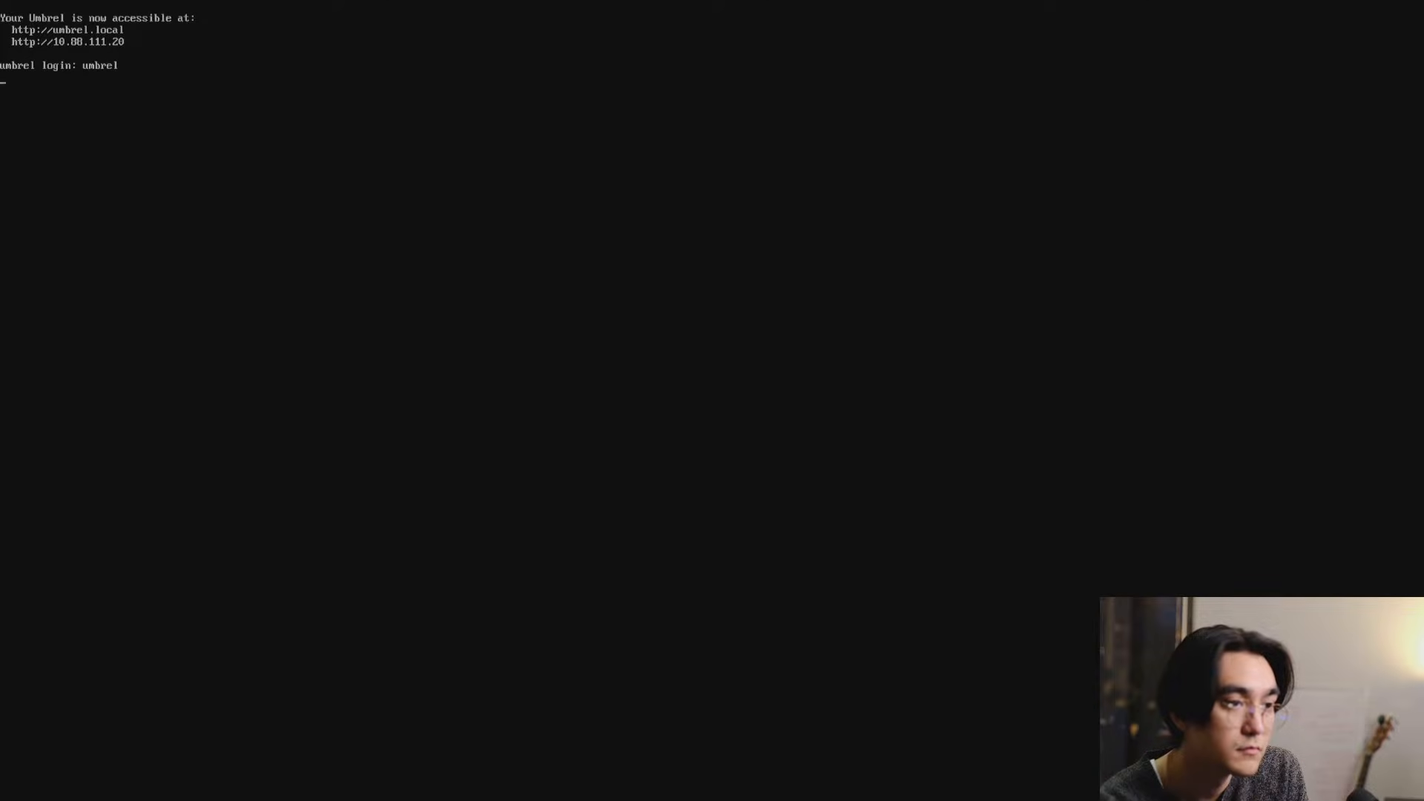
key(Return)
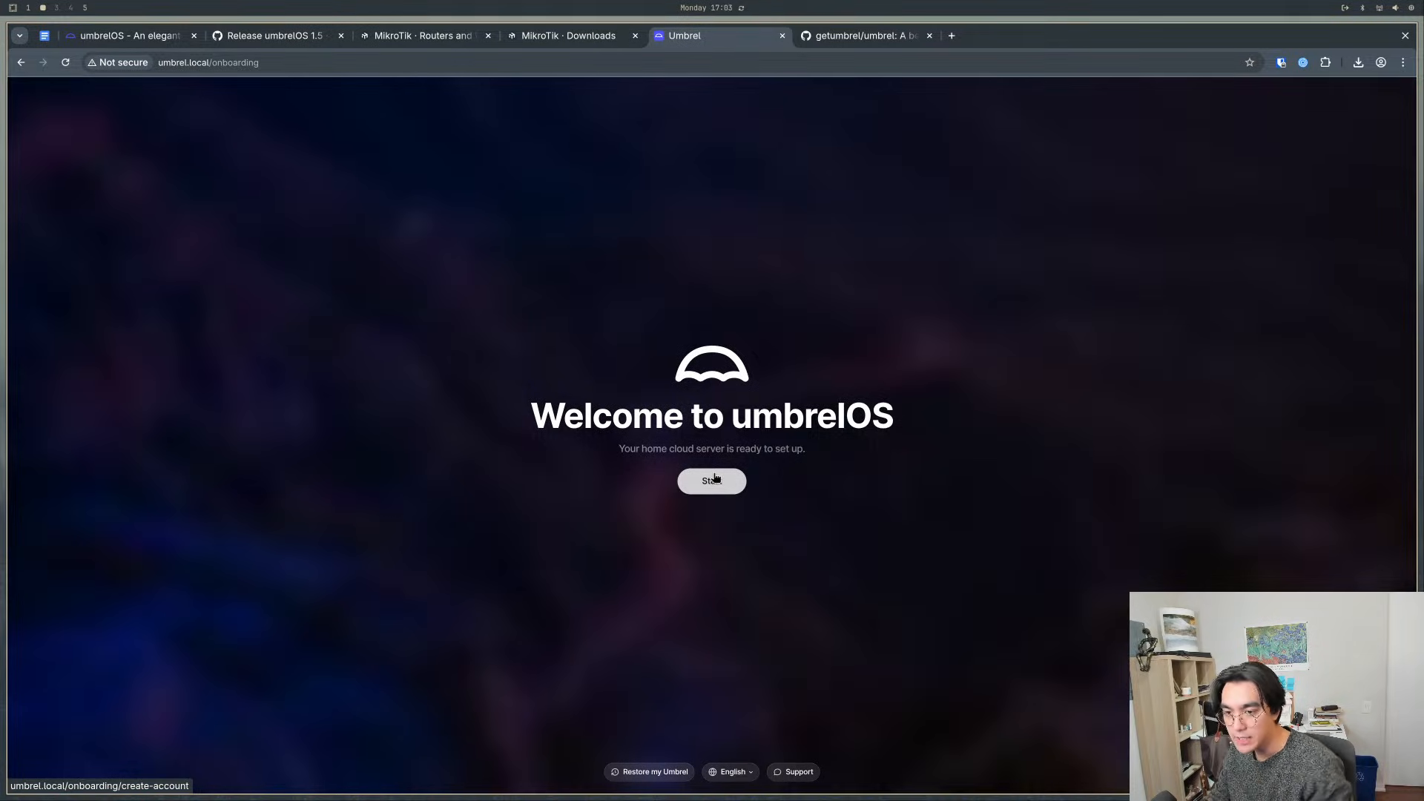
- Start the umbrelOS onboarding in full screen and create the account with the owner's name and a confirmed password
key(F11)
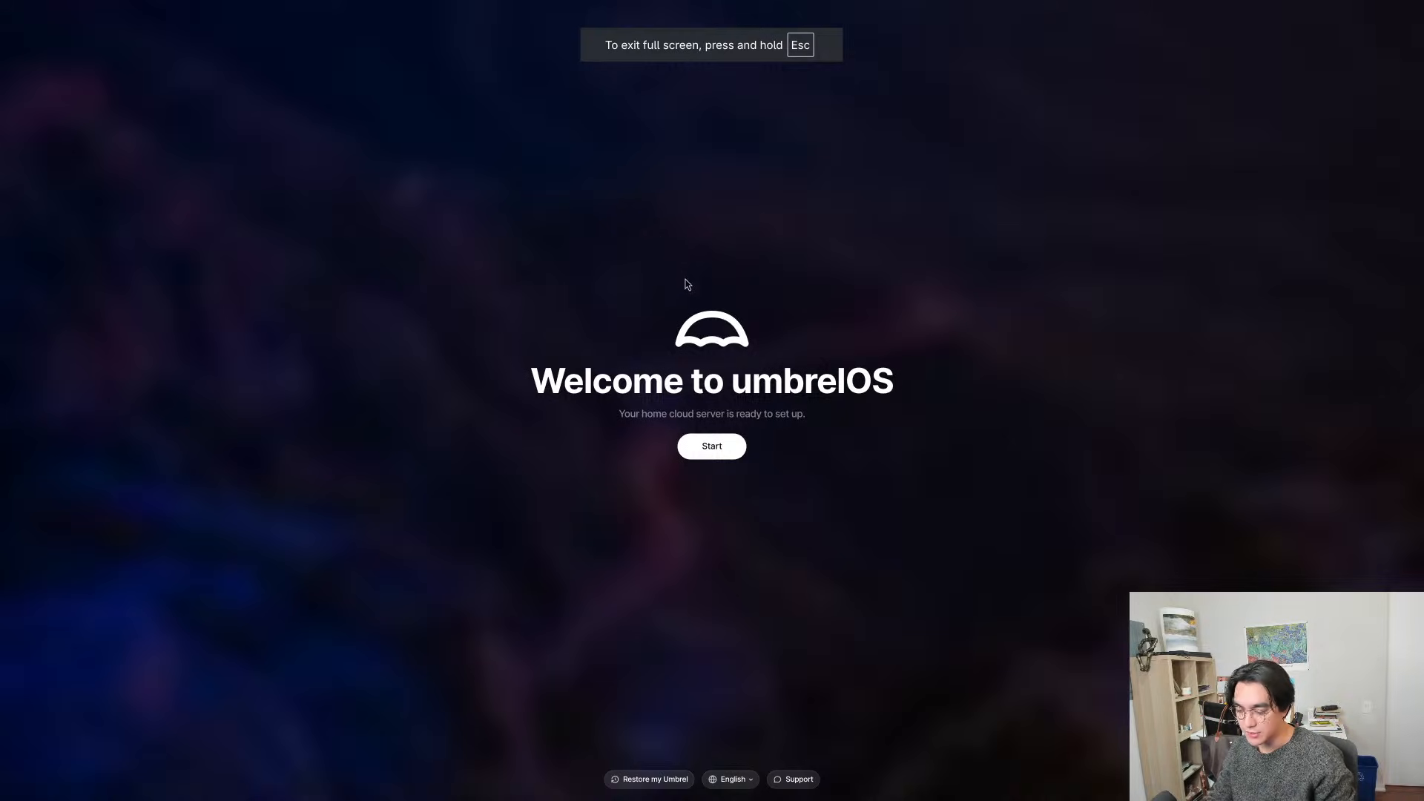
click(719, 446)
click(707, 406)
text(Nathan)
key(Tab)
text(•••••••••)
key(Tab)
text(•••••••)
key(Return)
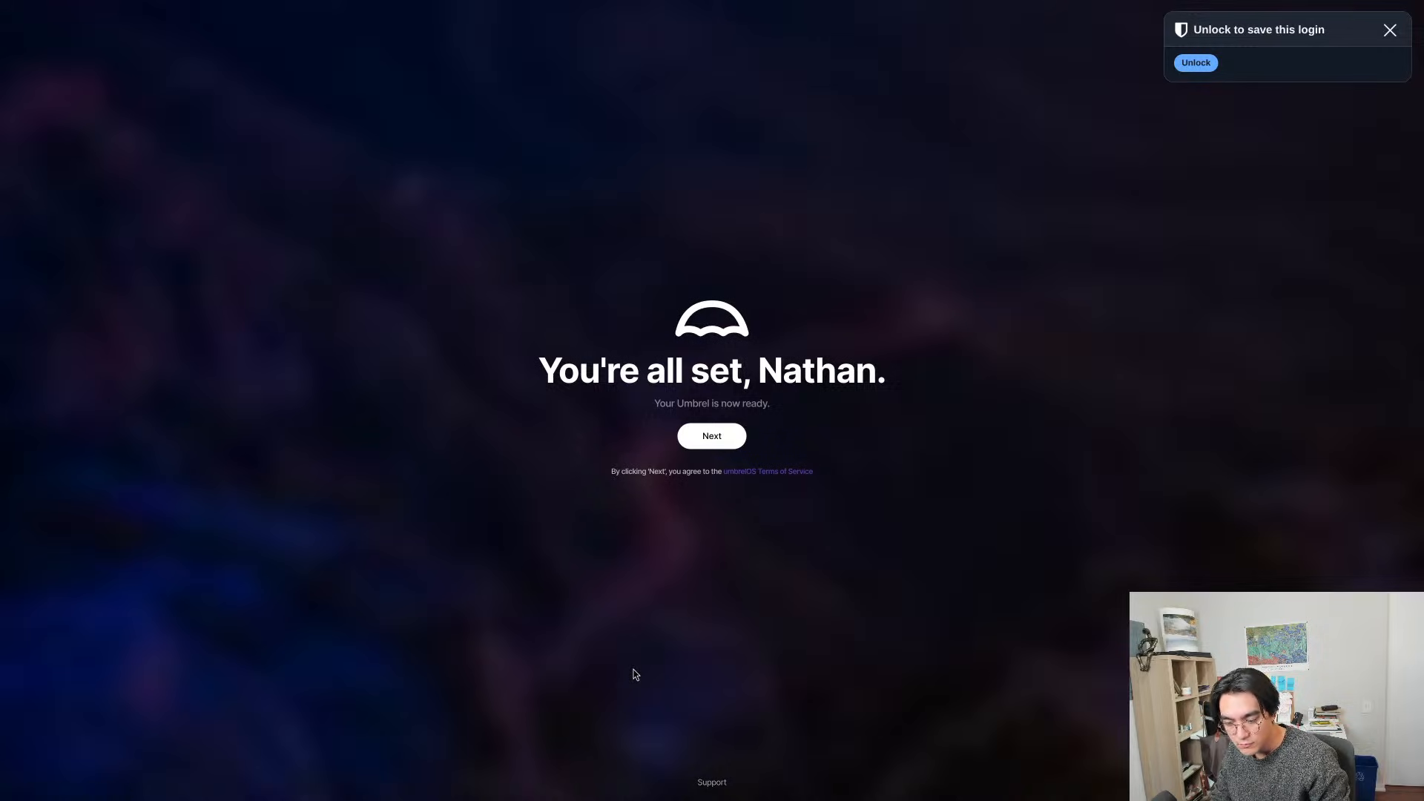
- Accept the umbrelOS terms to reach the home screen and dismiss the prompt to save the login
drag(665, 402, 731, 404)
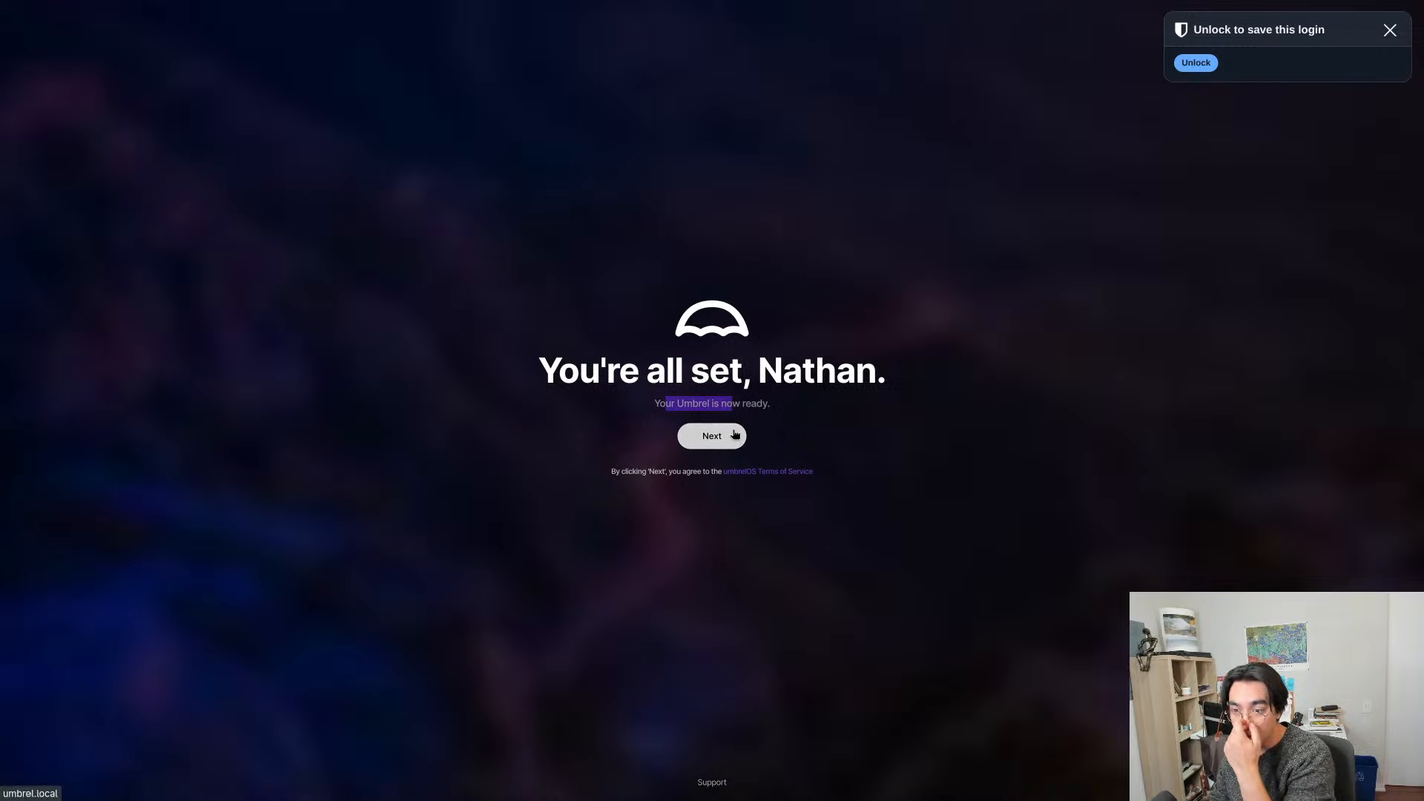
click(734, 435)
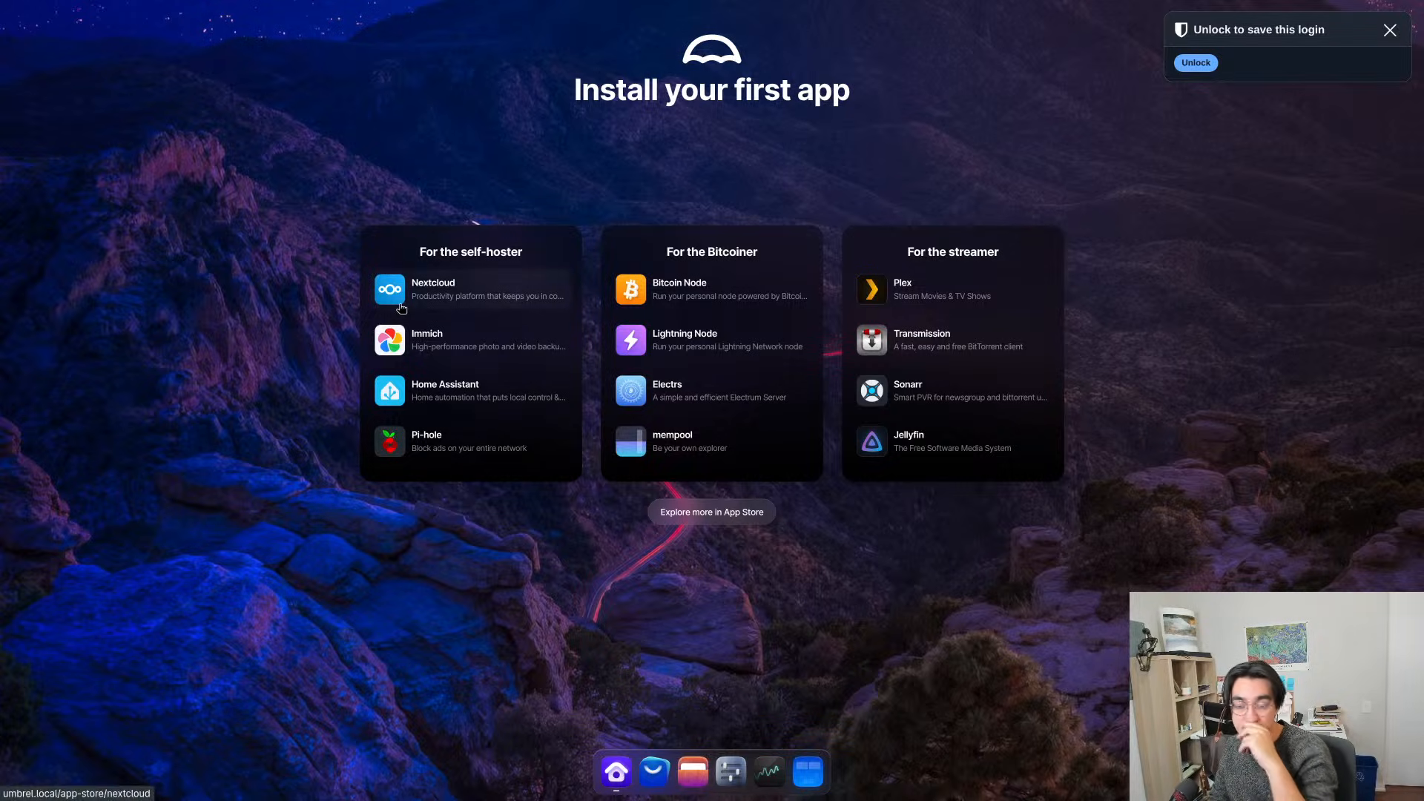
drag(647, 237, 708, 250)
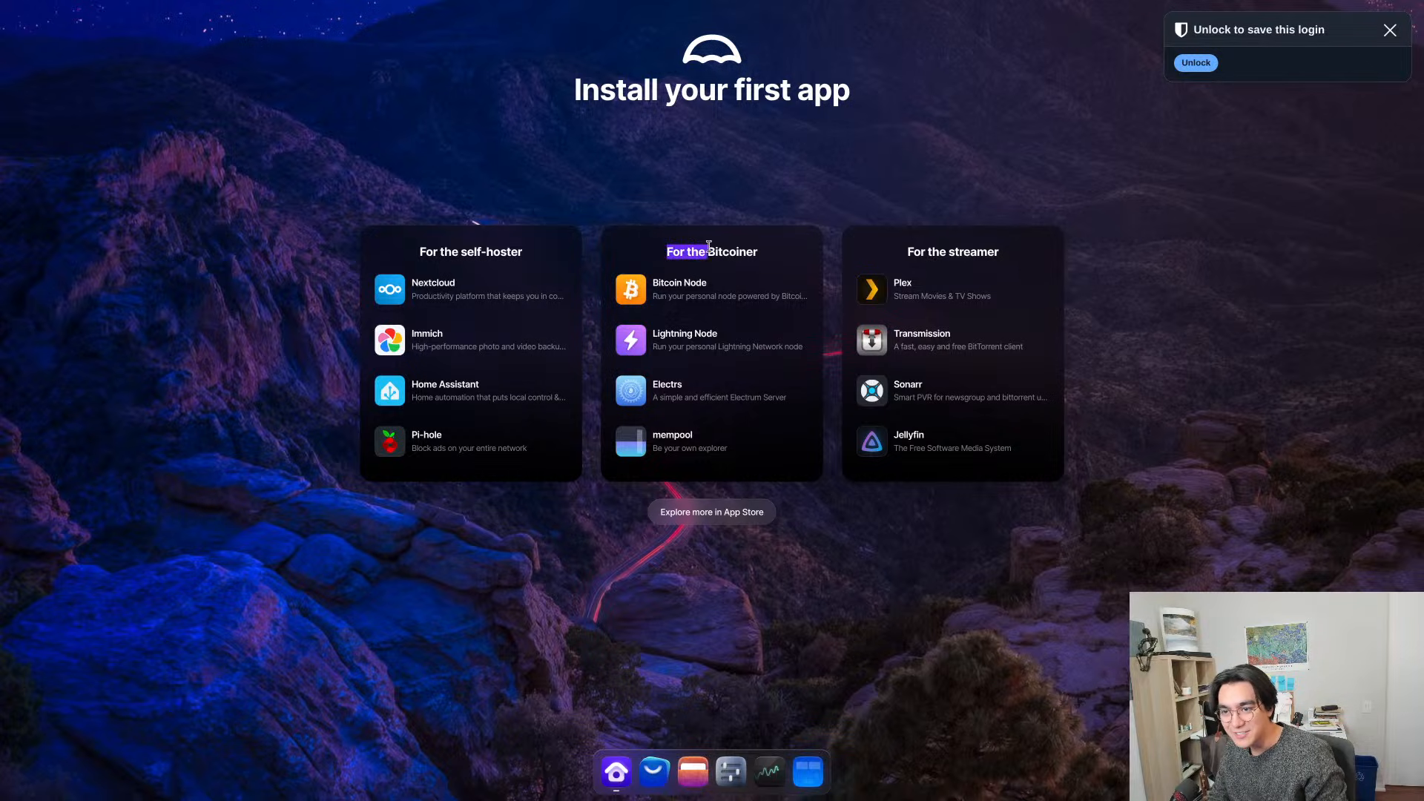
click(735, 249)
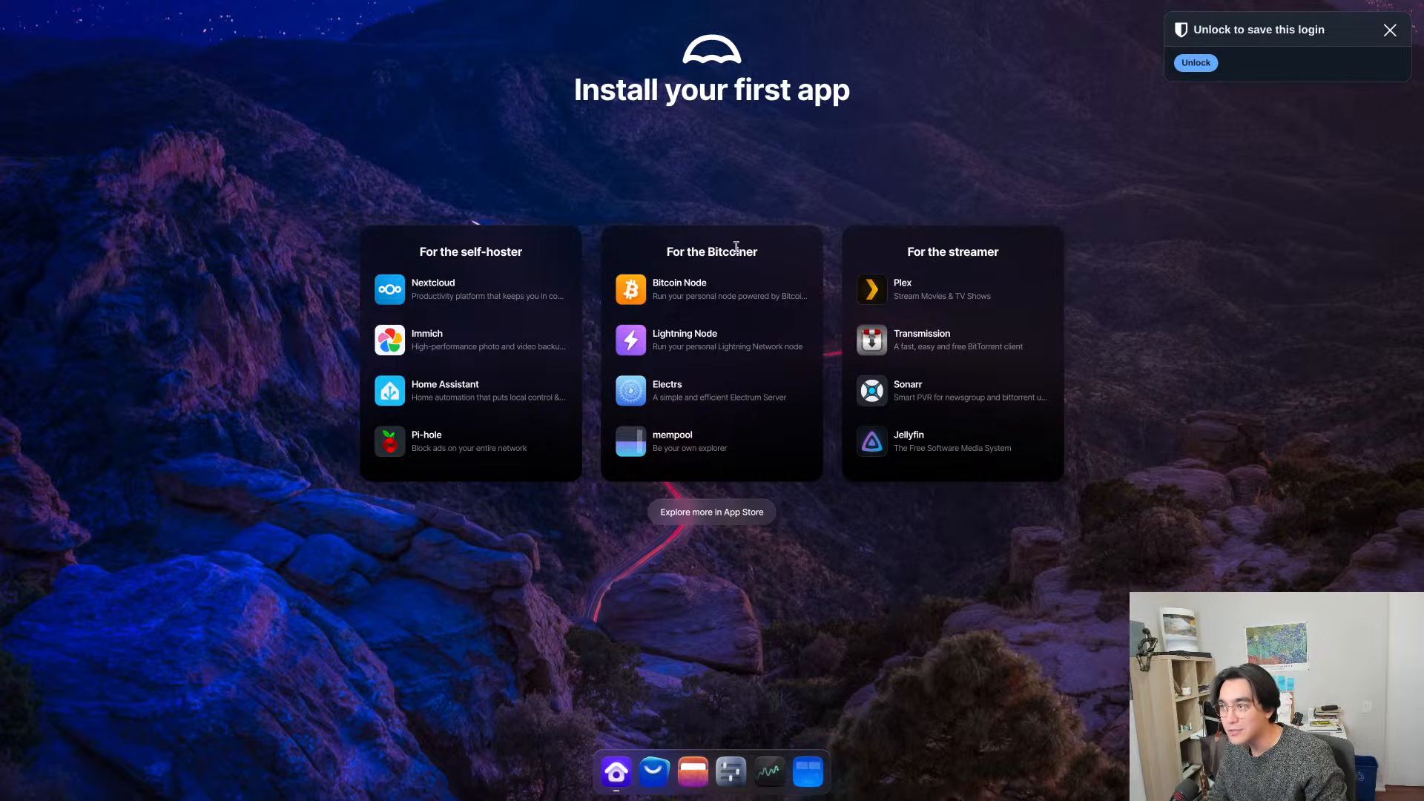
click(1390, 30)
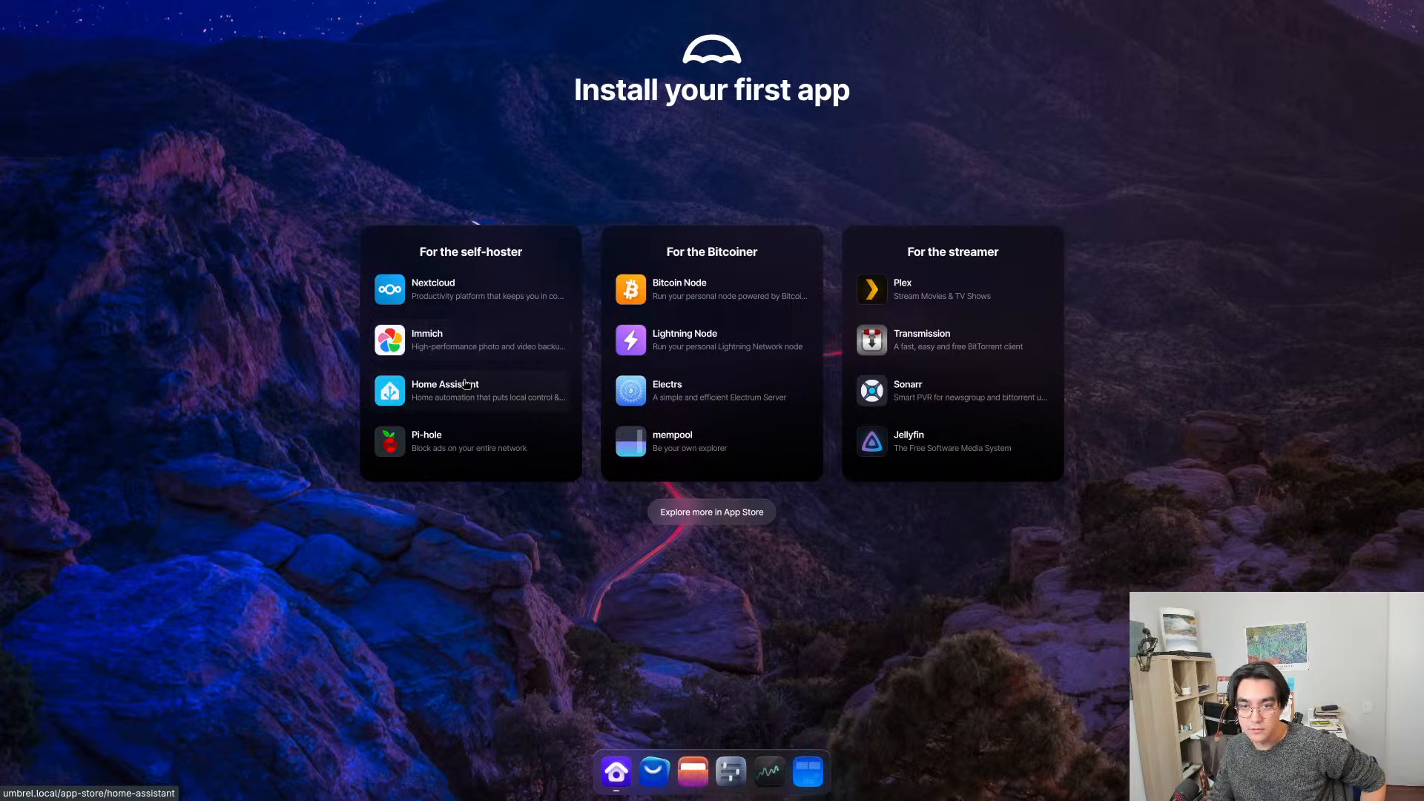
- Open the Immich page from the self-hoster suggestions, review its description and install the app
click(446, 355)
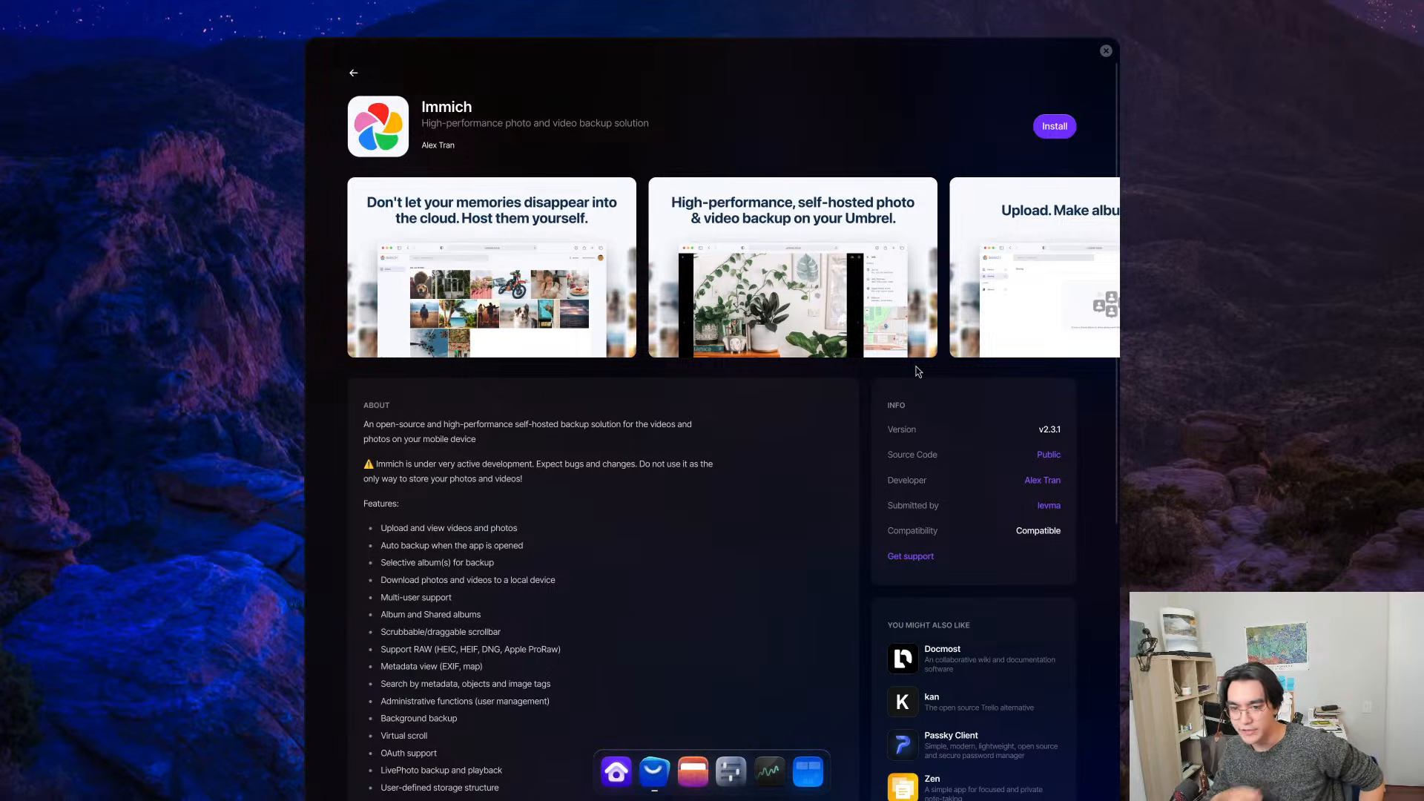
scroll(528, 563, down, 6)
scroll(542, 579, up, 6)
click(1057, 129)
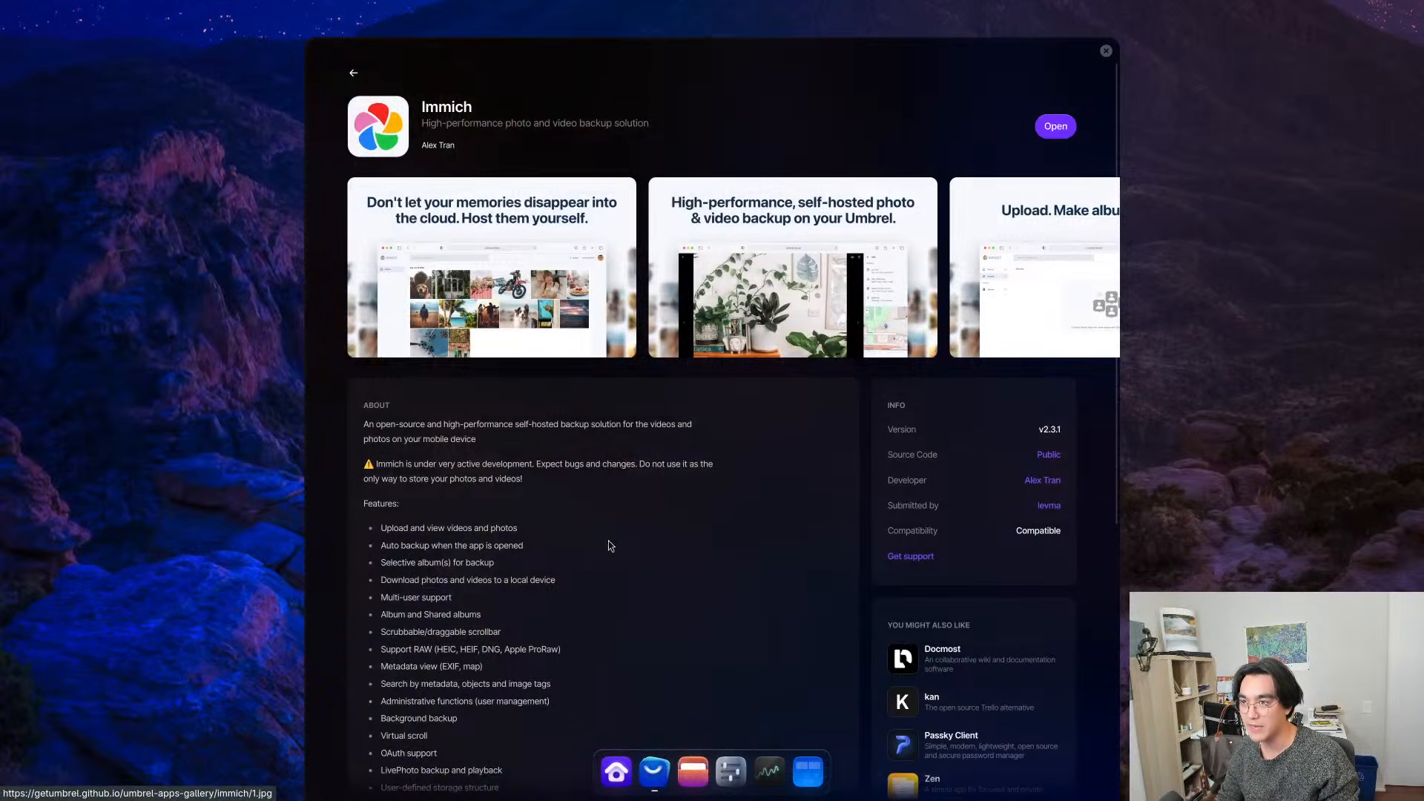
scroll(1058, 148, down, 5)
scroll(1057, 149, up, 5)
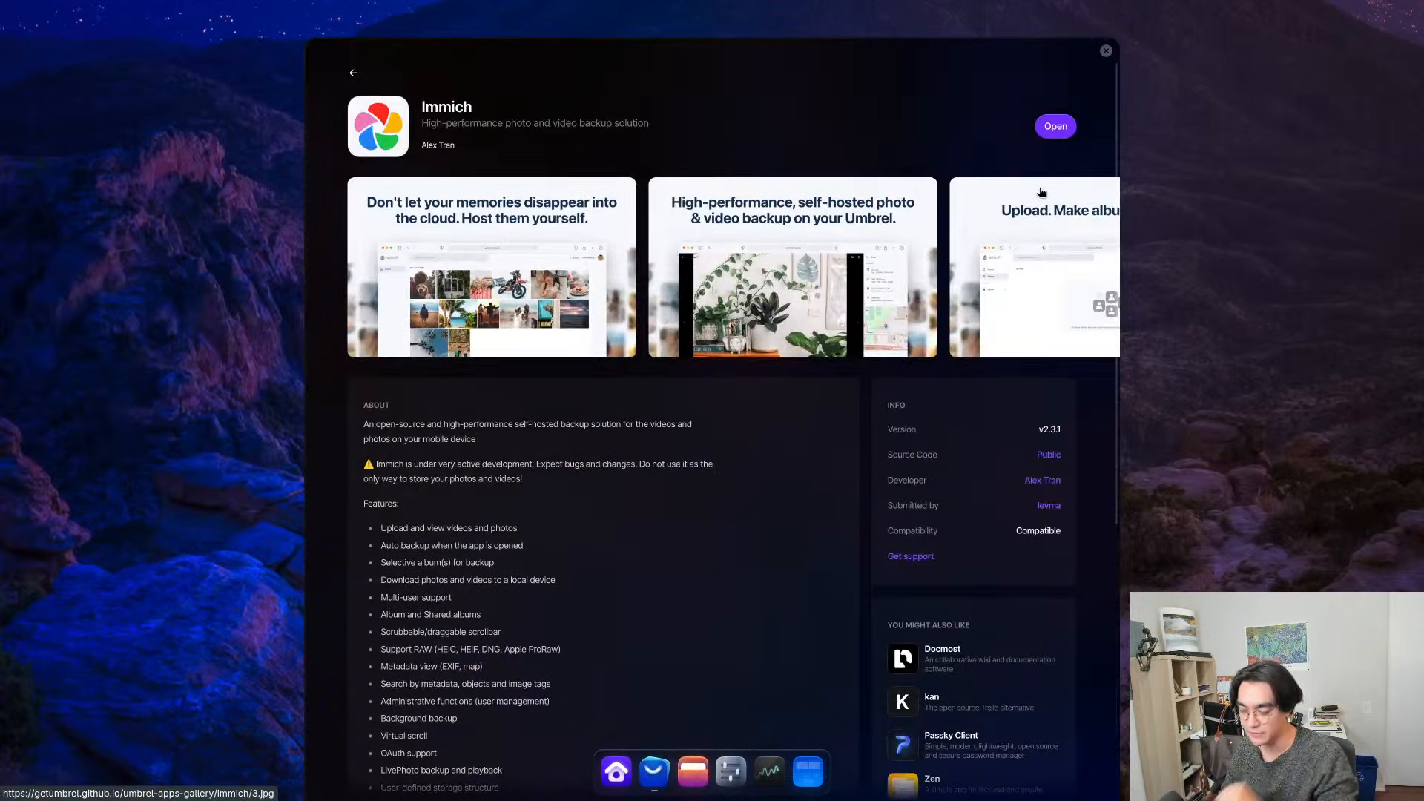
- Open Immich, begin its admin registration and enter the admin's email address
click(1056, 127)
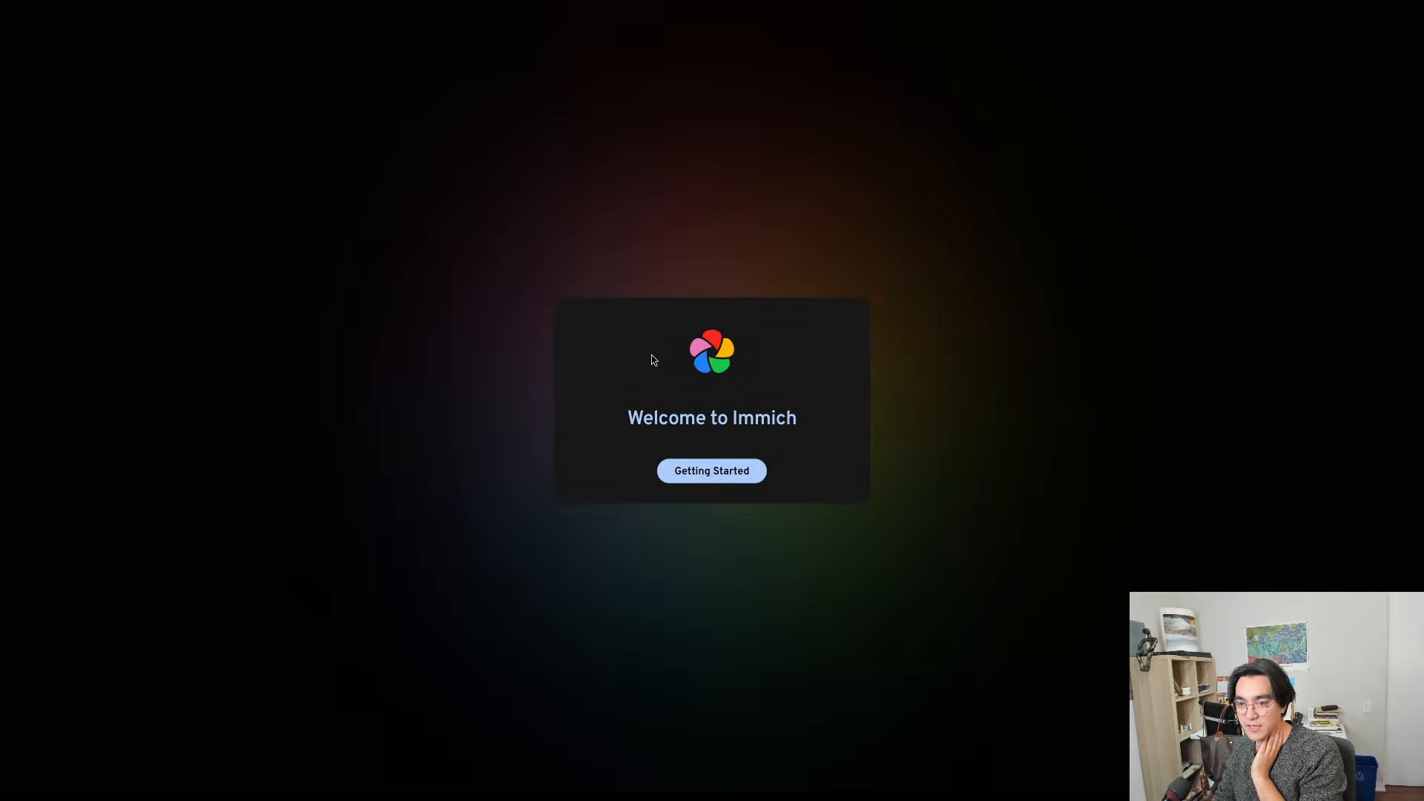
click(731, 480)
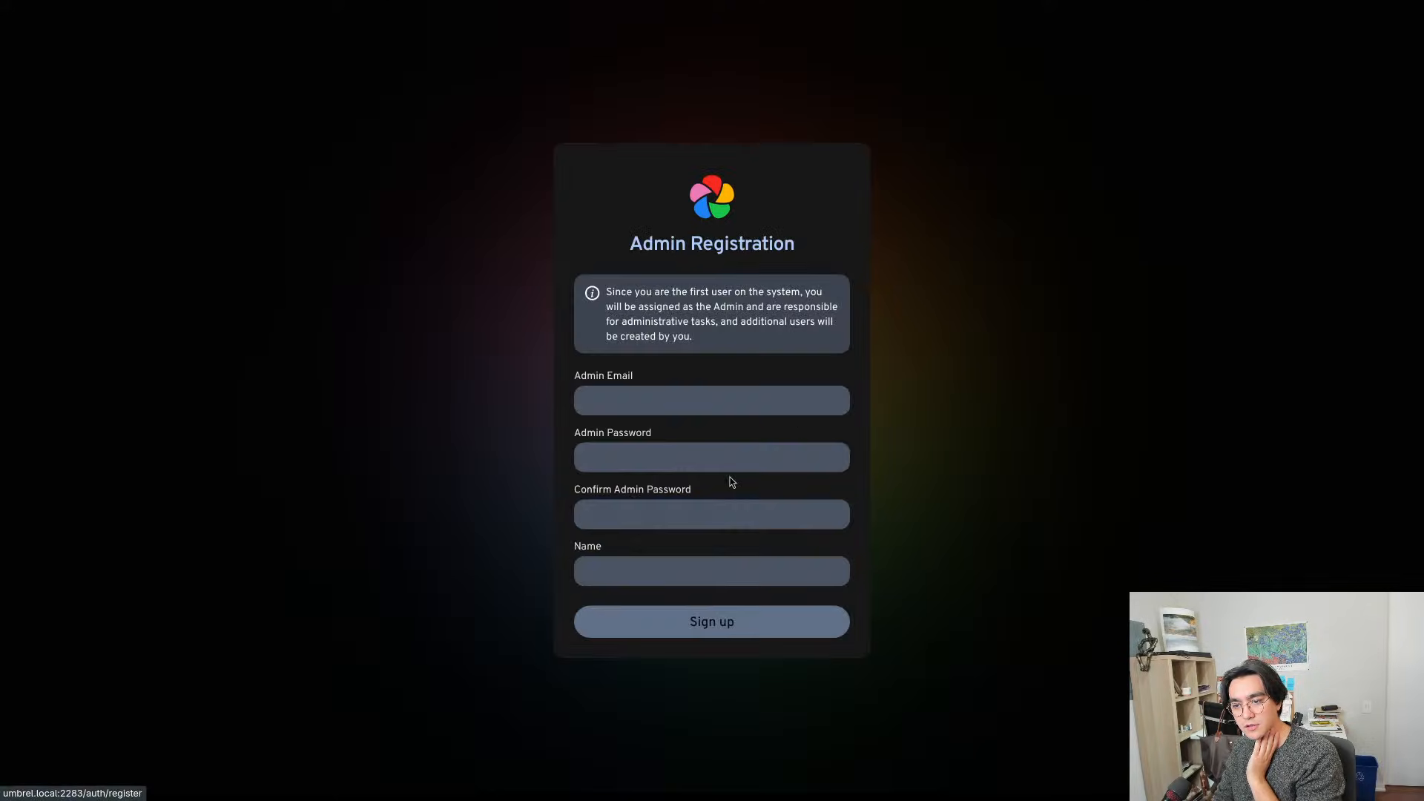
click(679, 412)
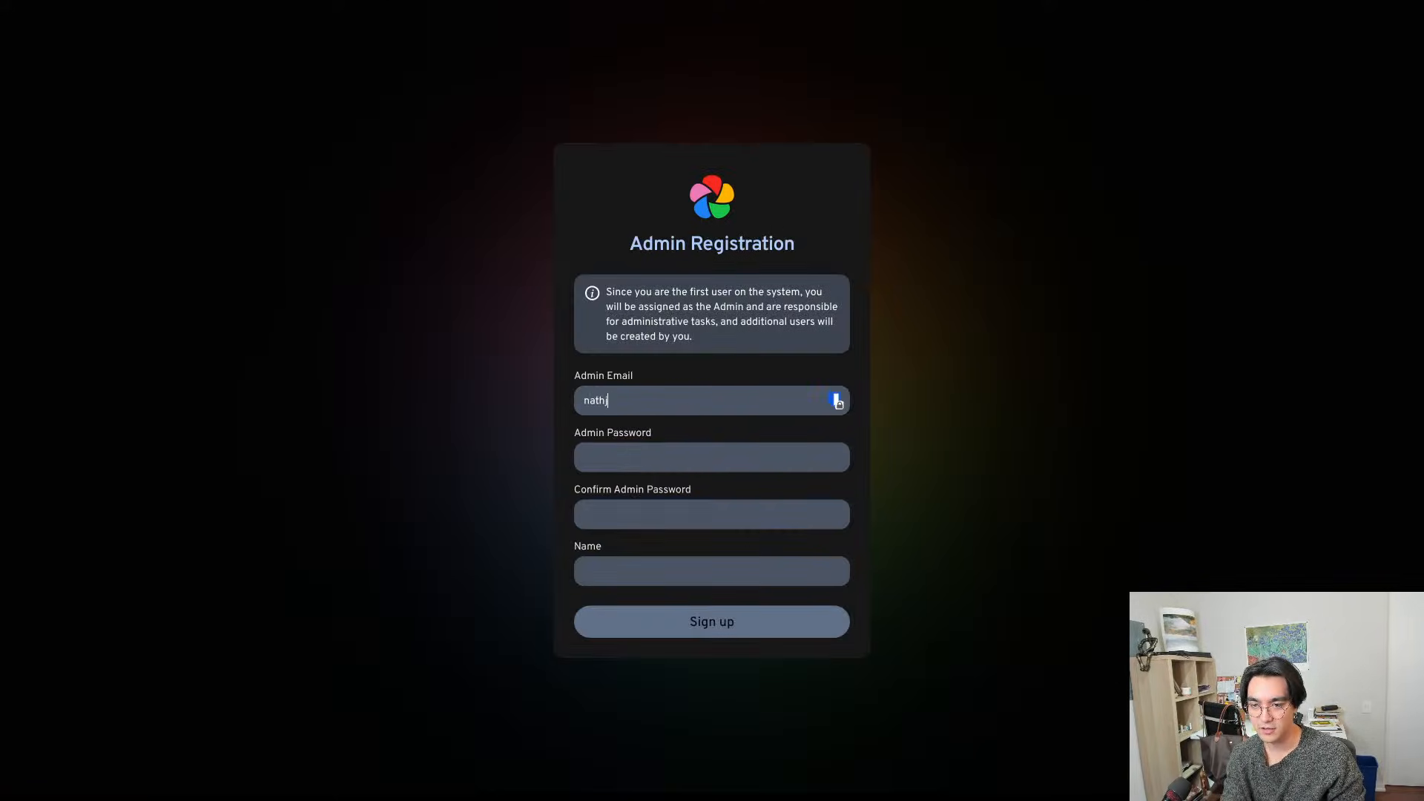
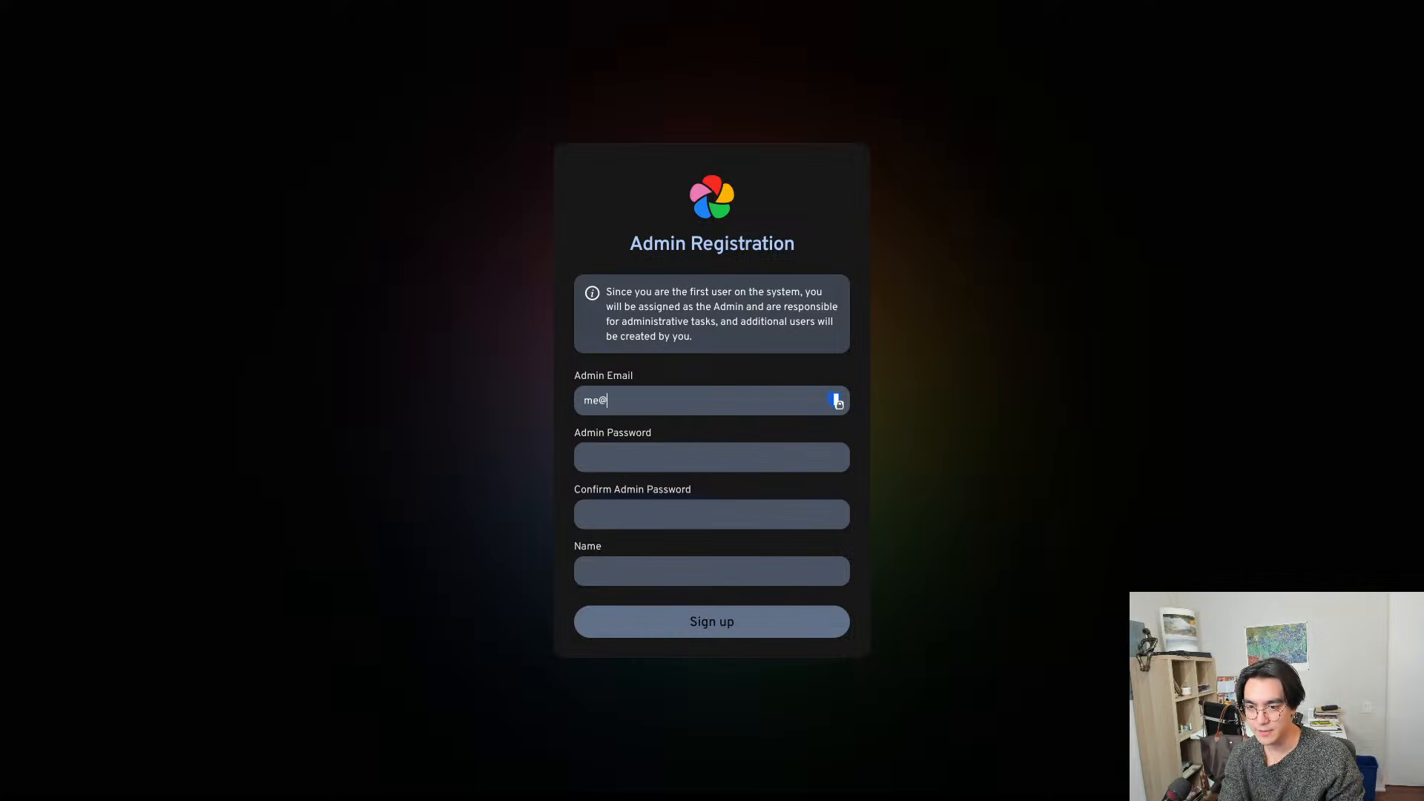
- Enter and confirm the admin password, fill in the admin's name and submit the Immich registration
key(Tab)
text(*********)
key(Tab)
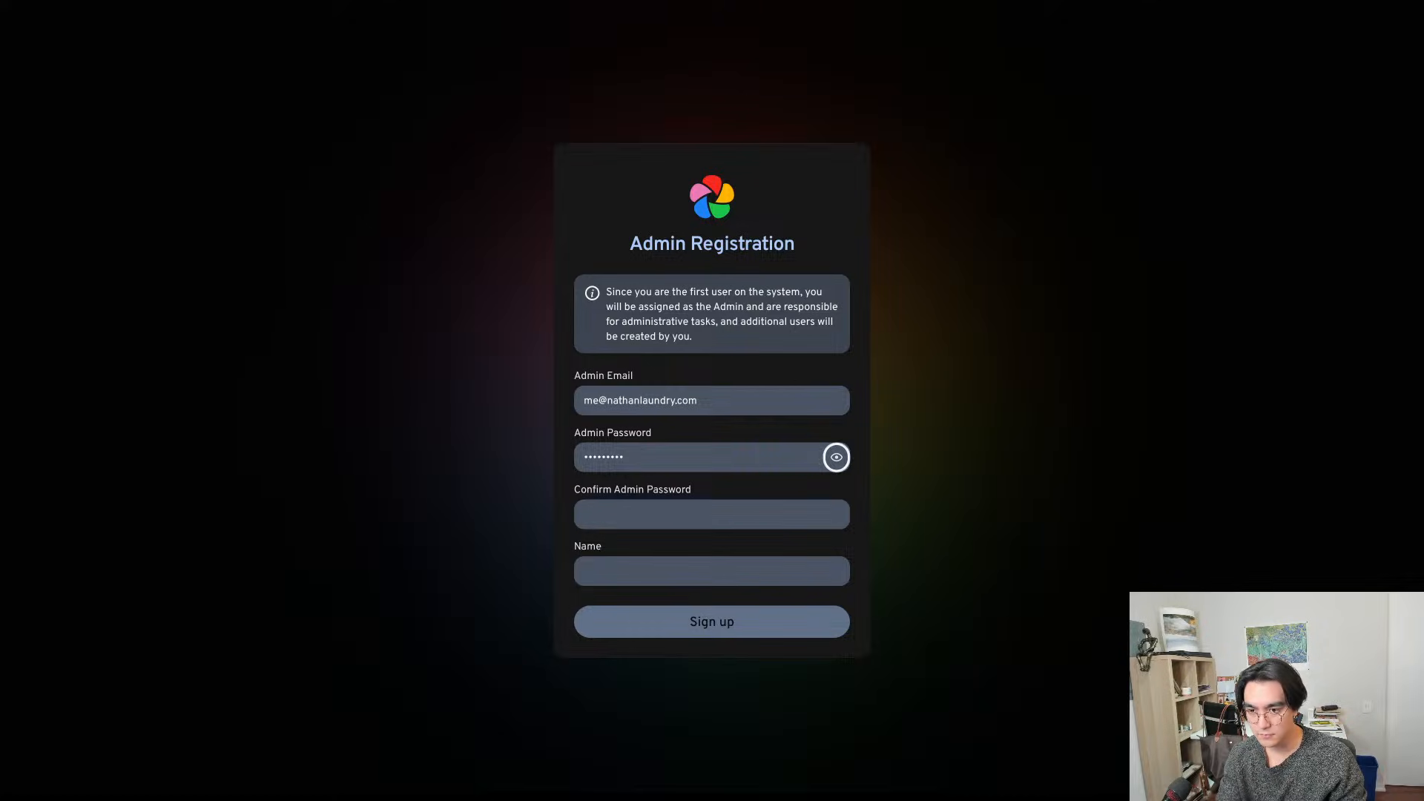
key(Tab)
text(***)
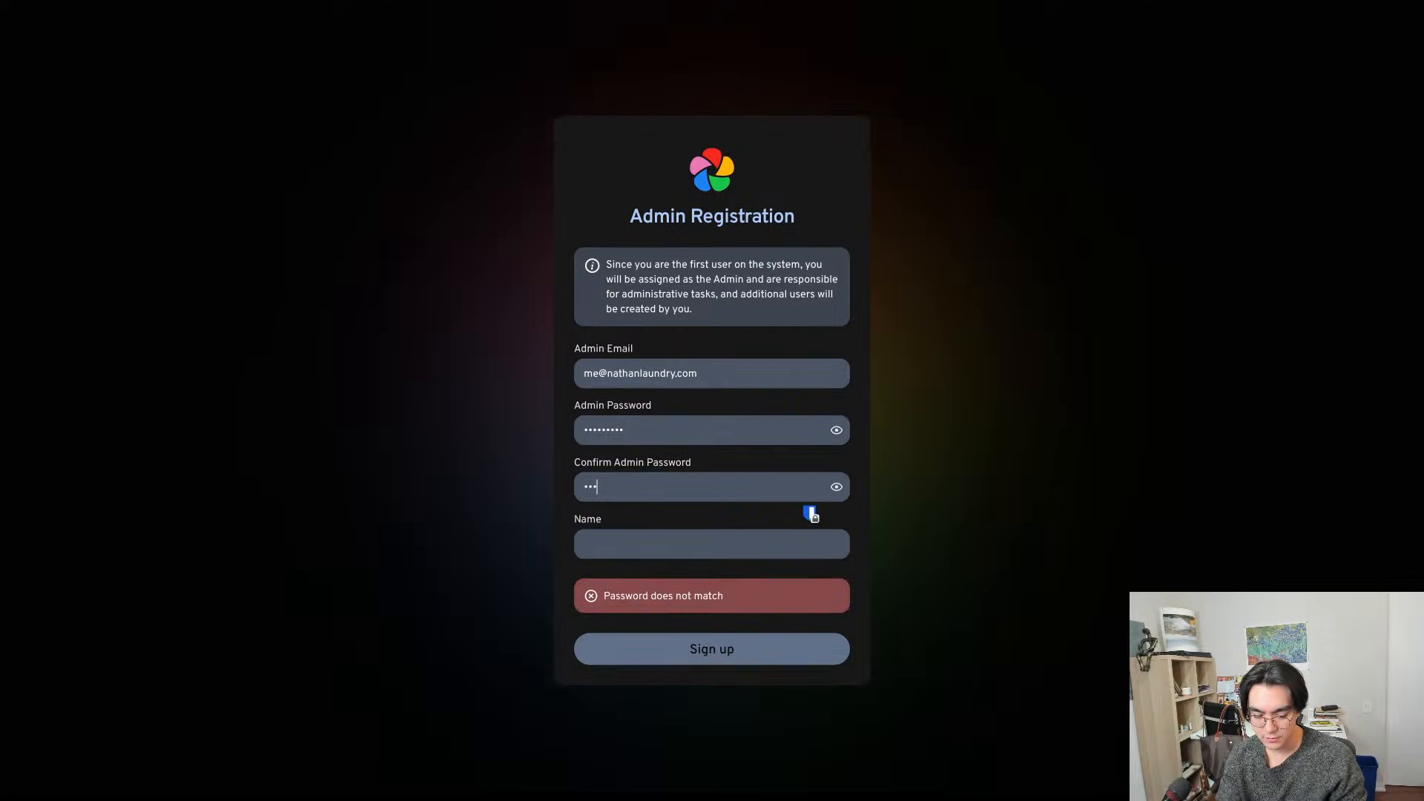
text(**)
key(Tab)
key(Tab)
text(Nathan)
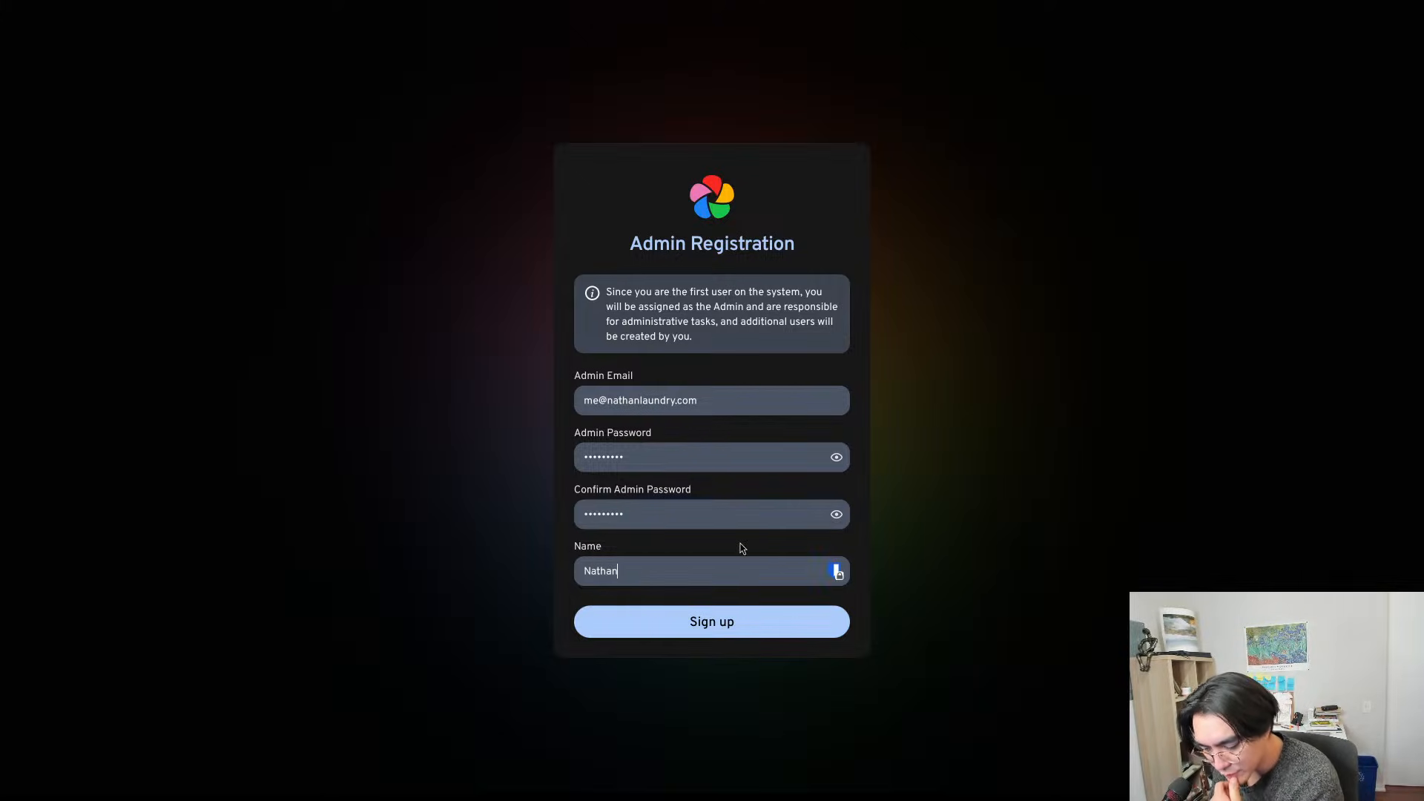
click(739, 635)
- Log in to Immich with the admin's email address and password
click(675, 412)
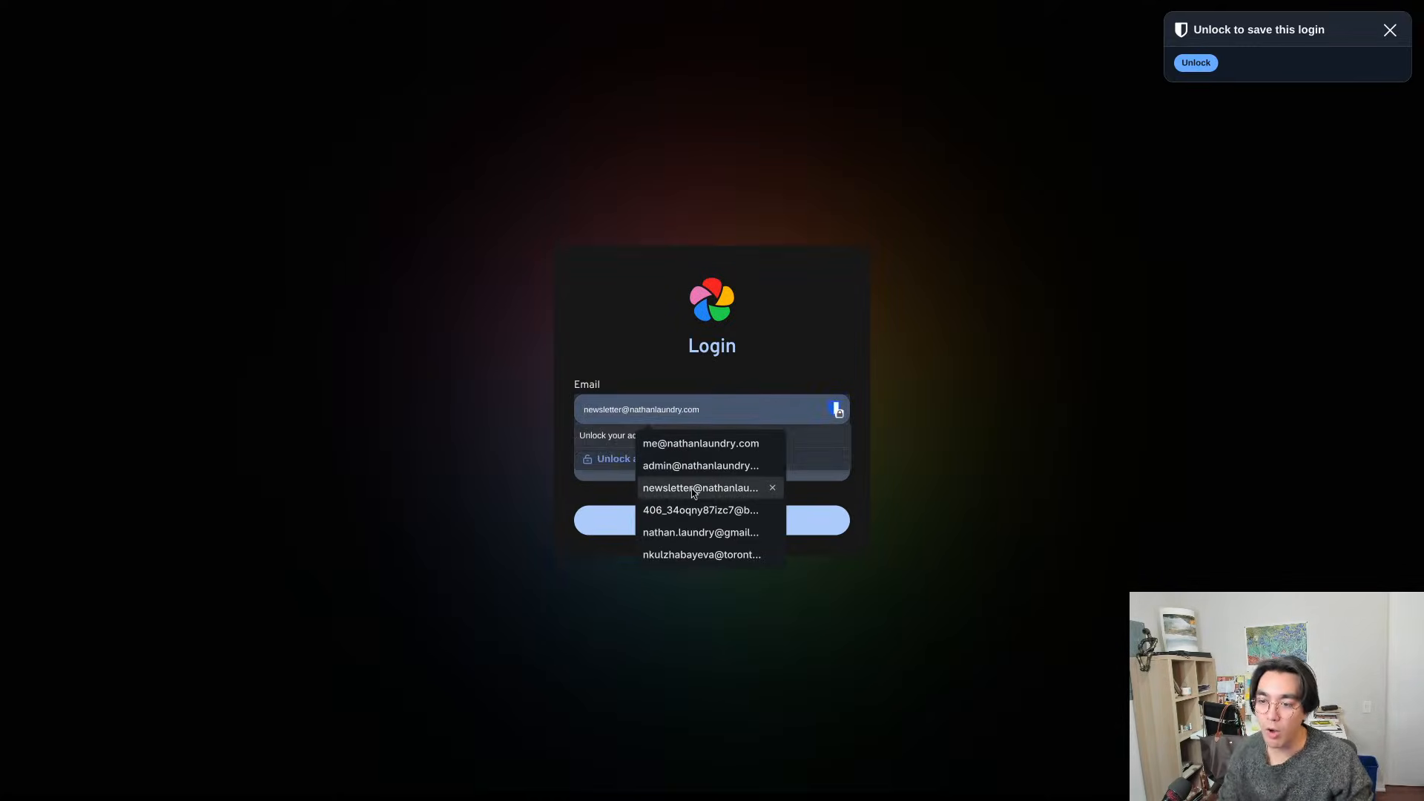
key(Tab)
text(••)
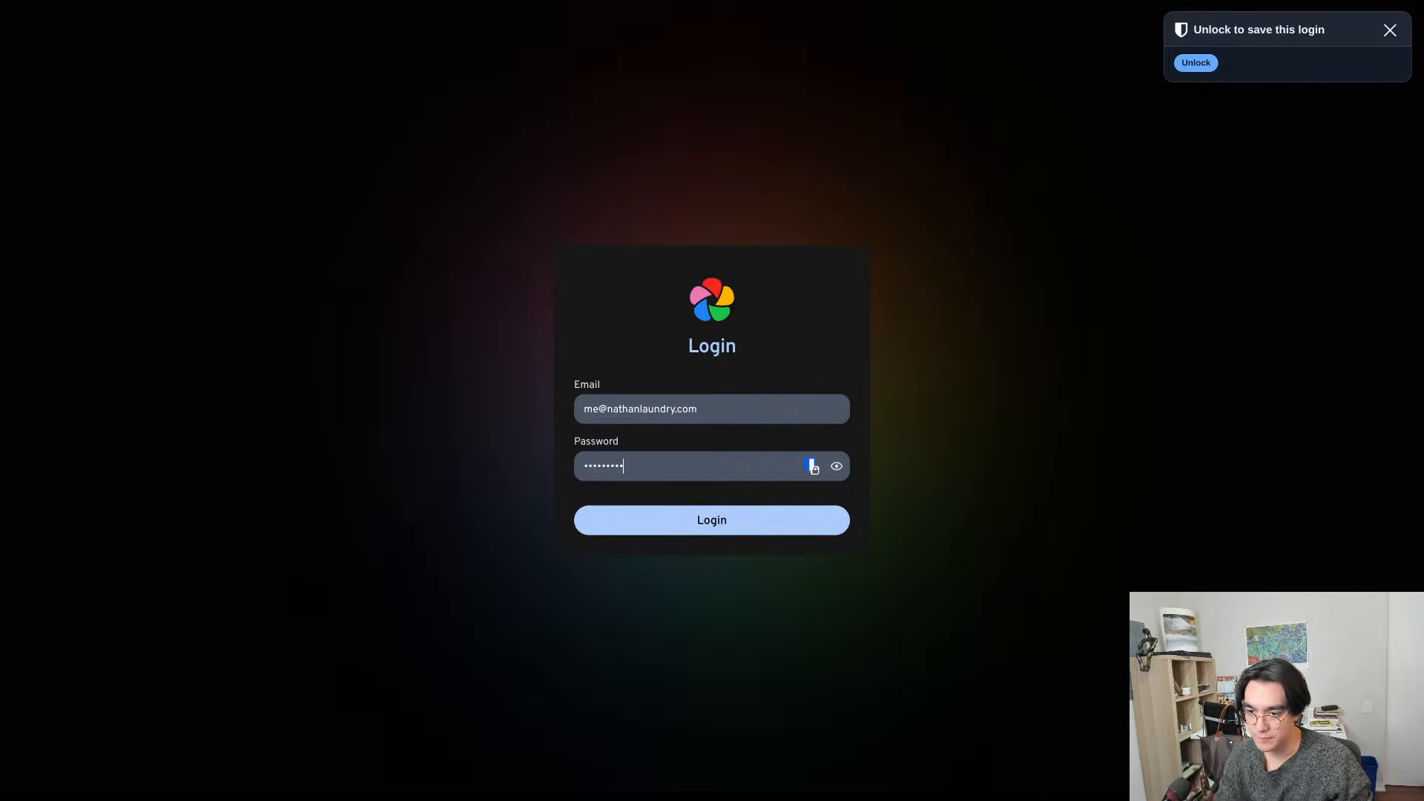
click(650, 528)
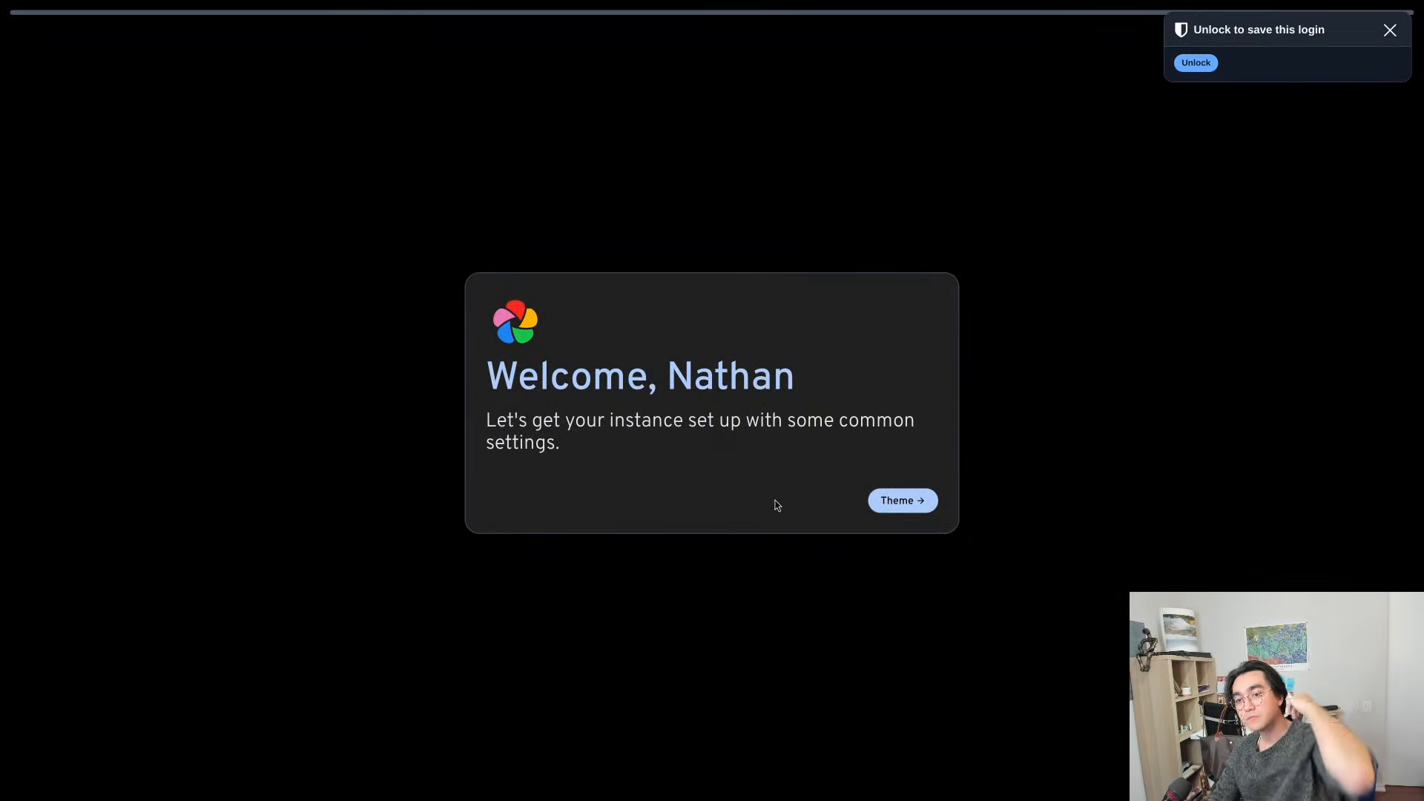
- Keep the default theme and the English language in the Immich setup wizard
click(915, 505)
click(912, 550)
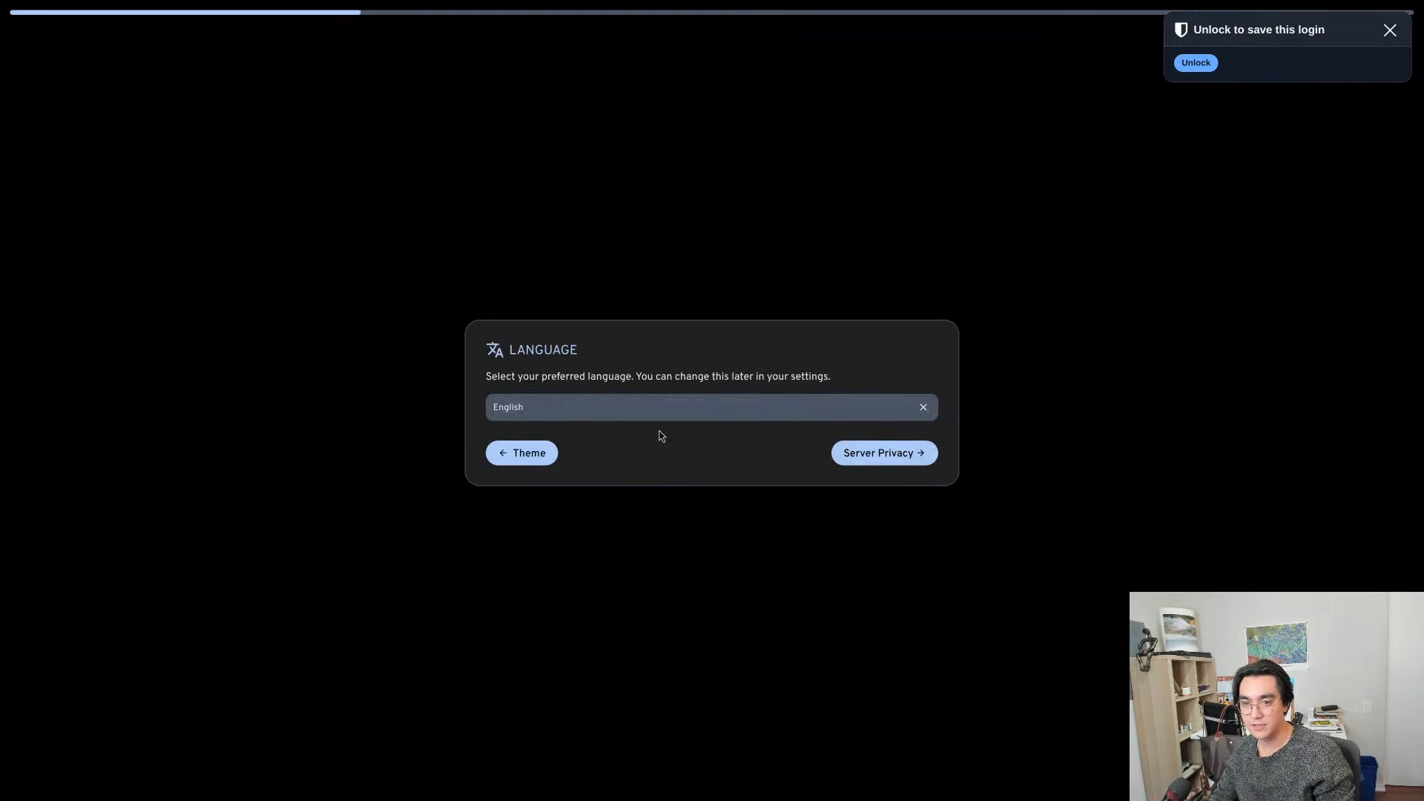
click(905, 460)
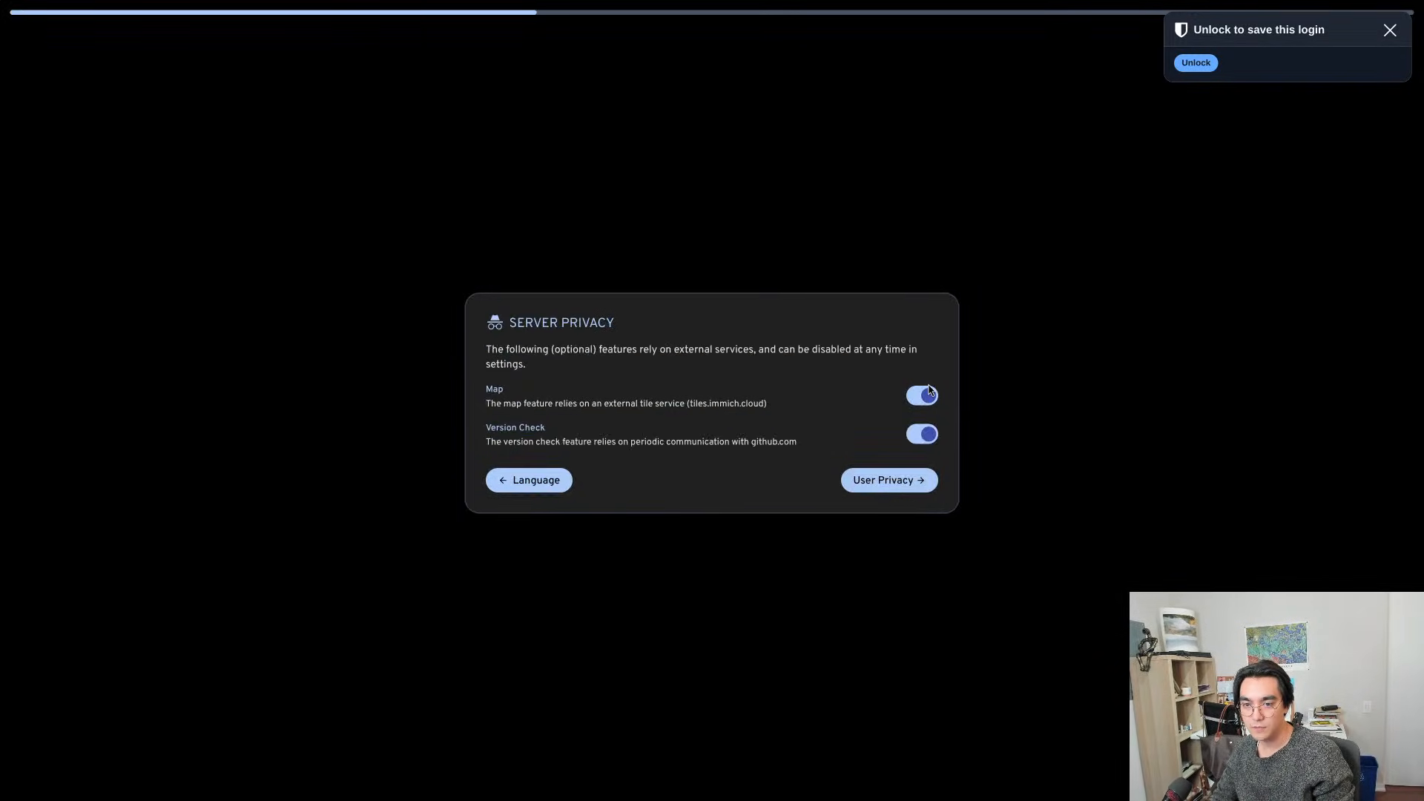
- Disable the Map and Version Check features under Server Privacy and leave Google Cast off
click(923, 395)
click(922, 434)
click(890, 480)
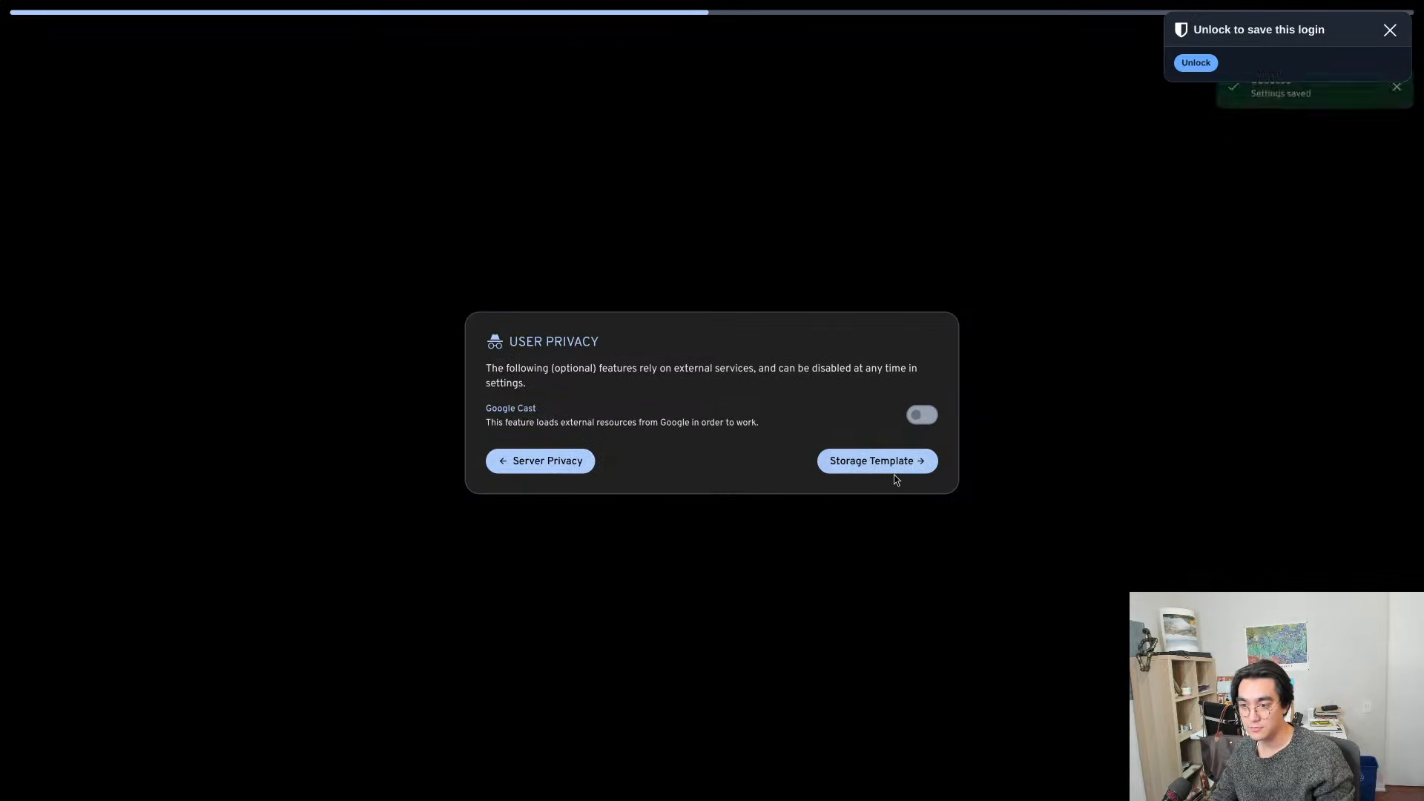
click(917, 463)
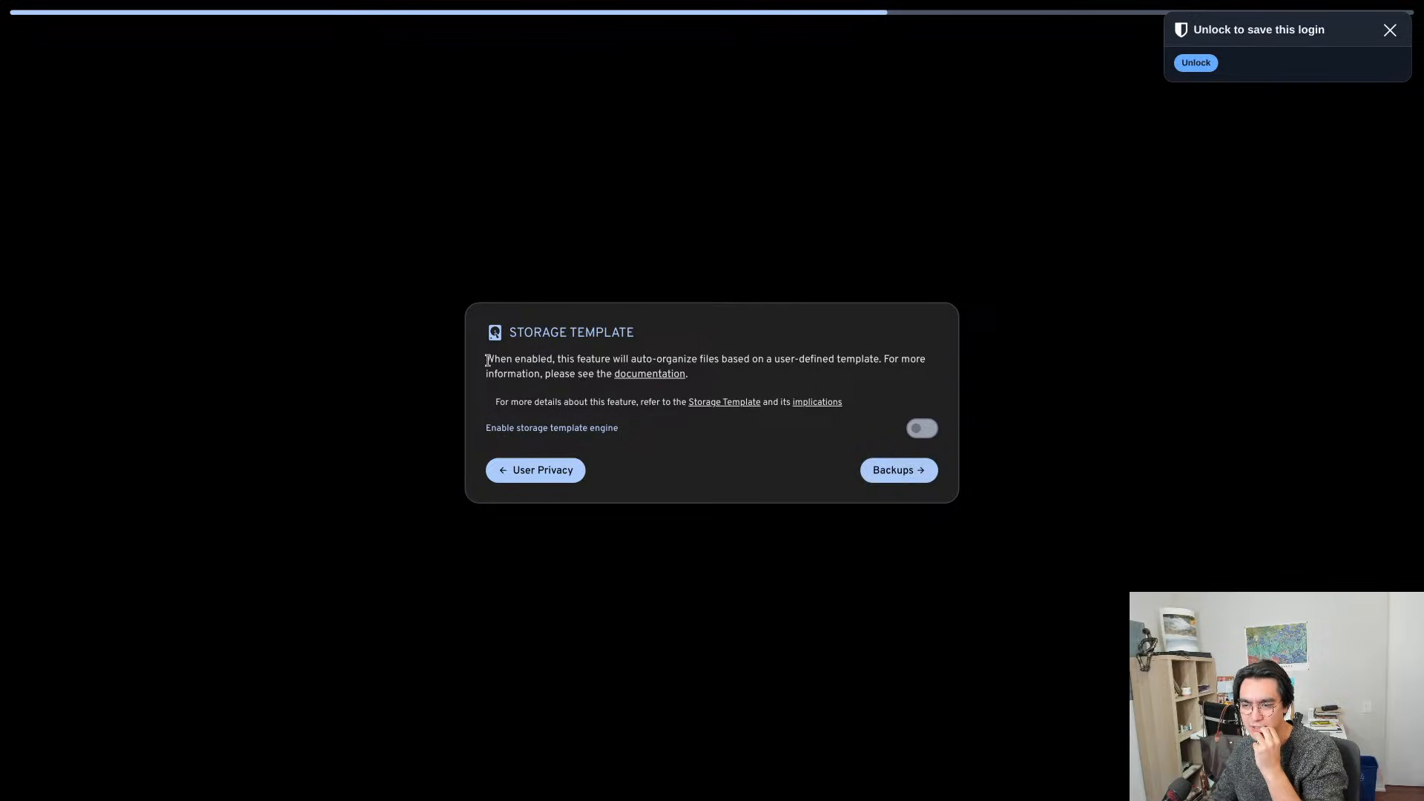
- Dismiss the save-login prompt and finish the Immich setup with the storage template engine left off
click(1390, 30)
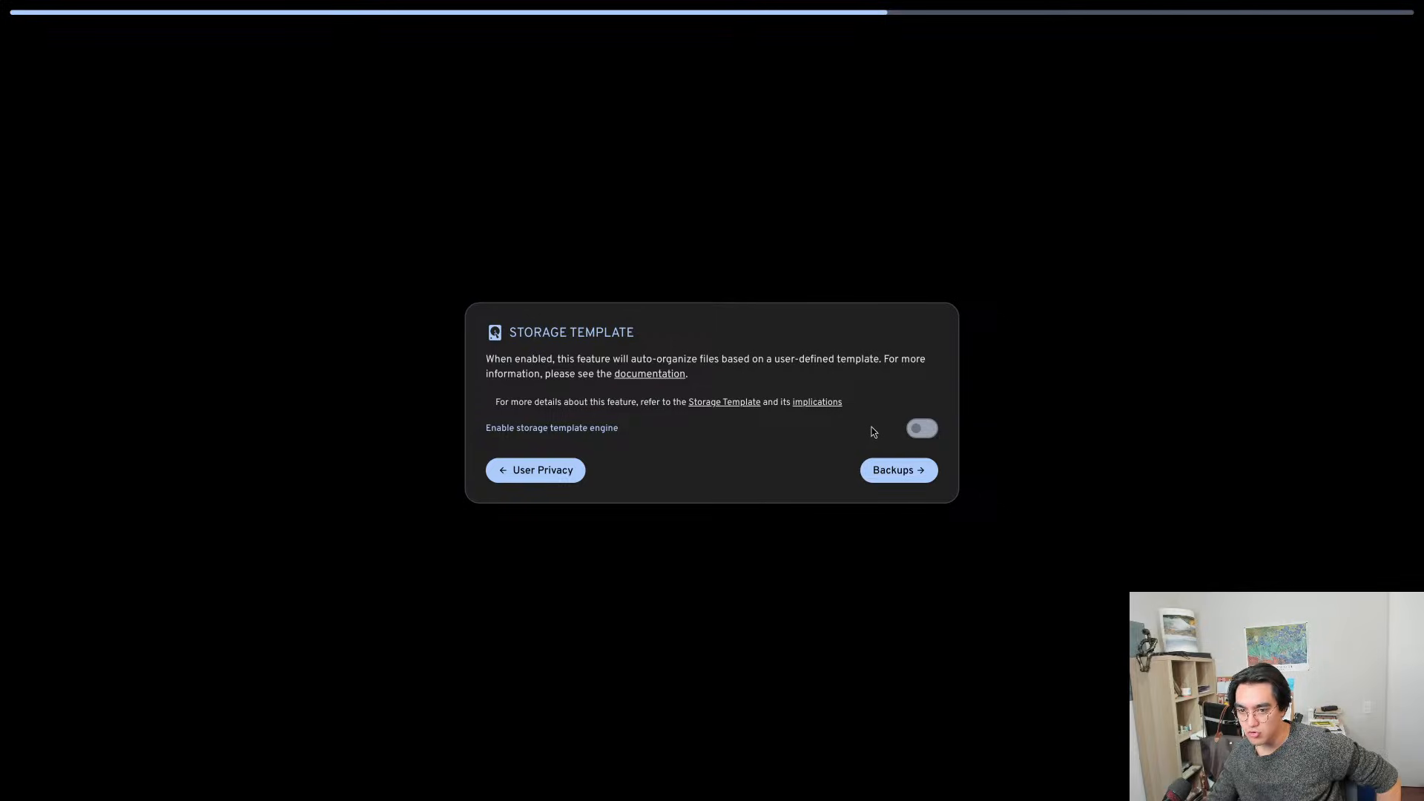
click(907, 470)
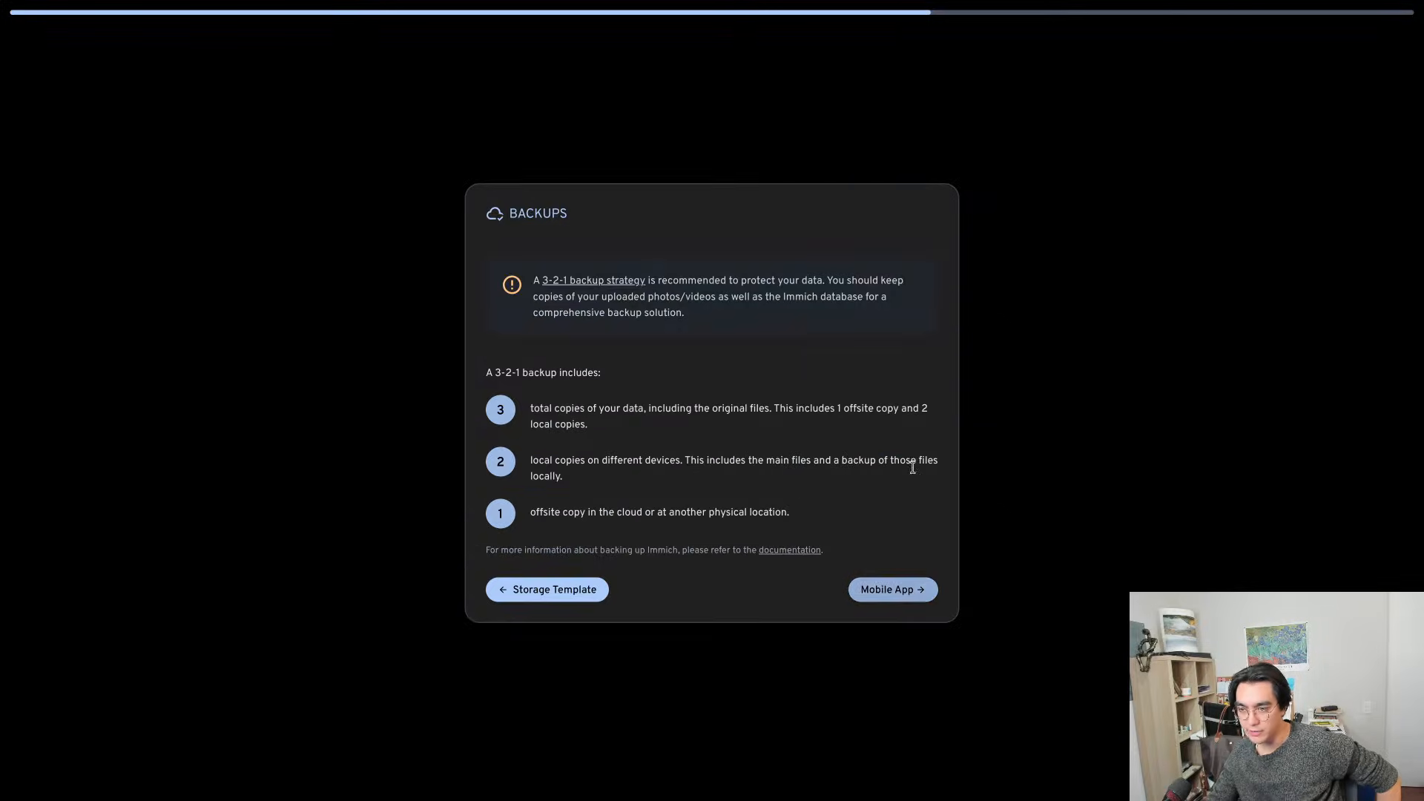
click(925, 594)
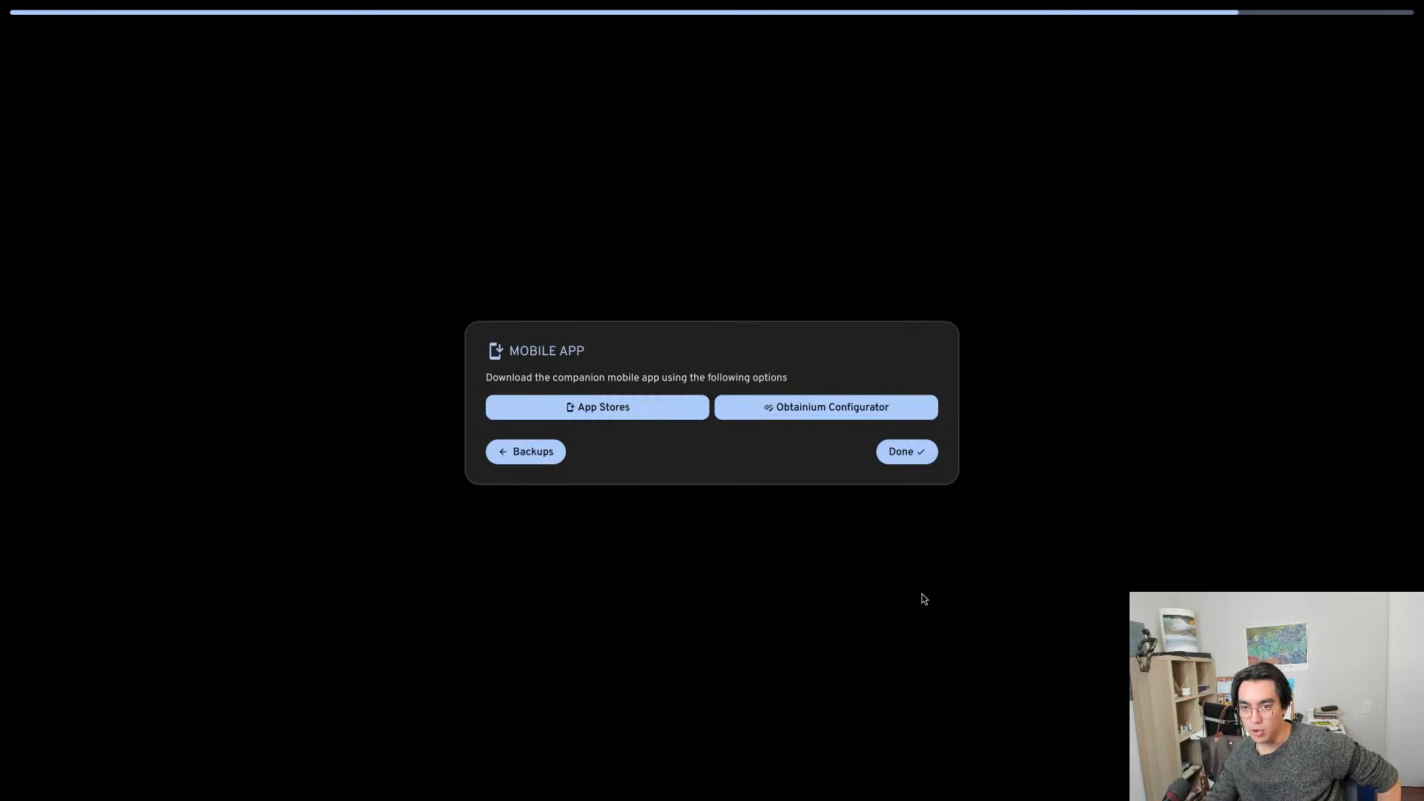
click(907, 454)
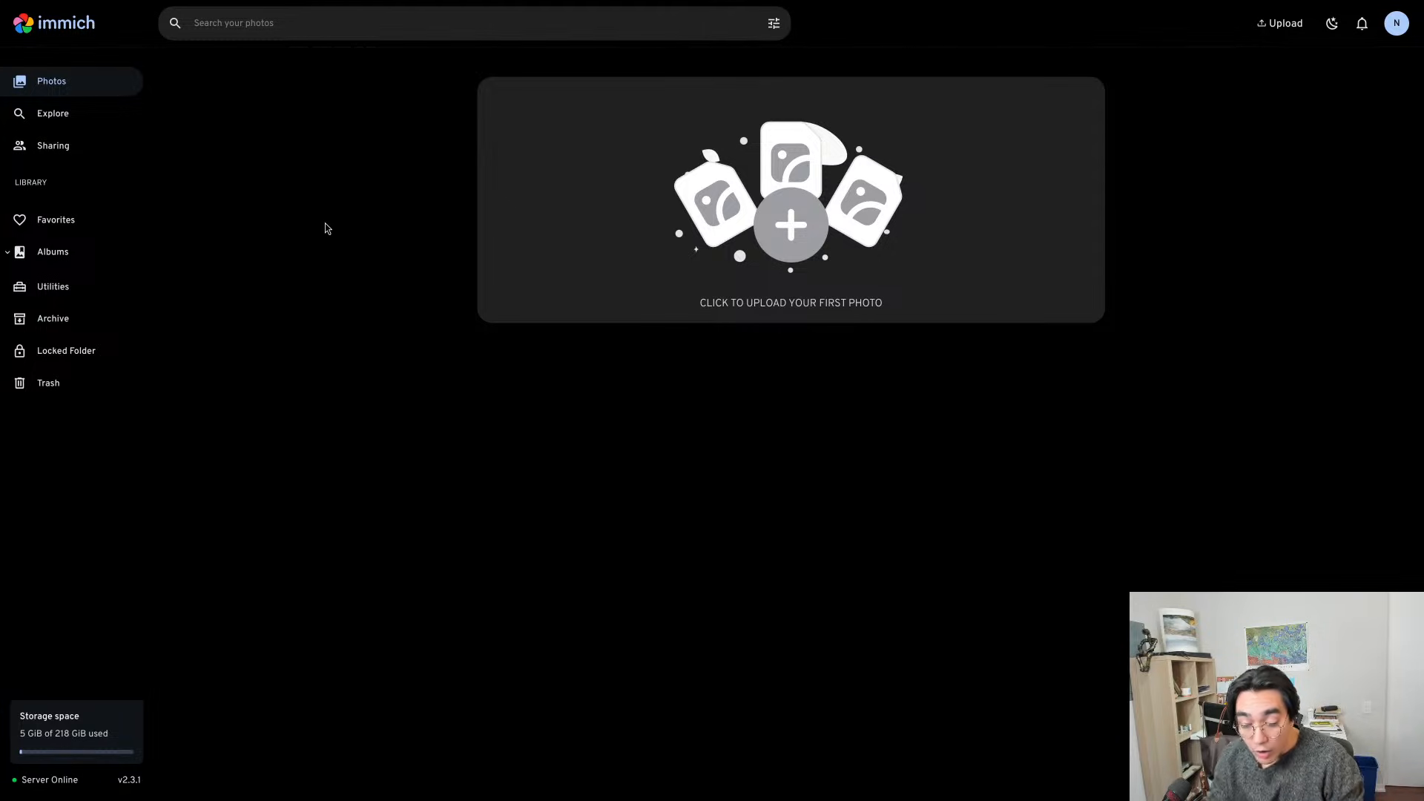
- Exit full screen and examine the port and path in Immich's web address
key(F11)
click(339, 58)
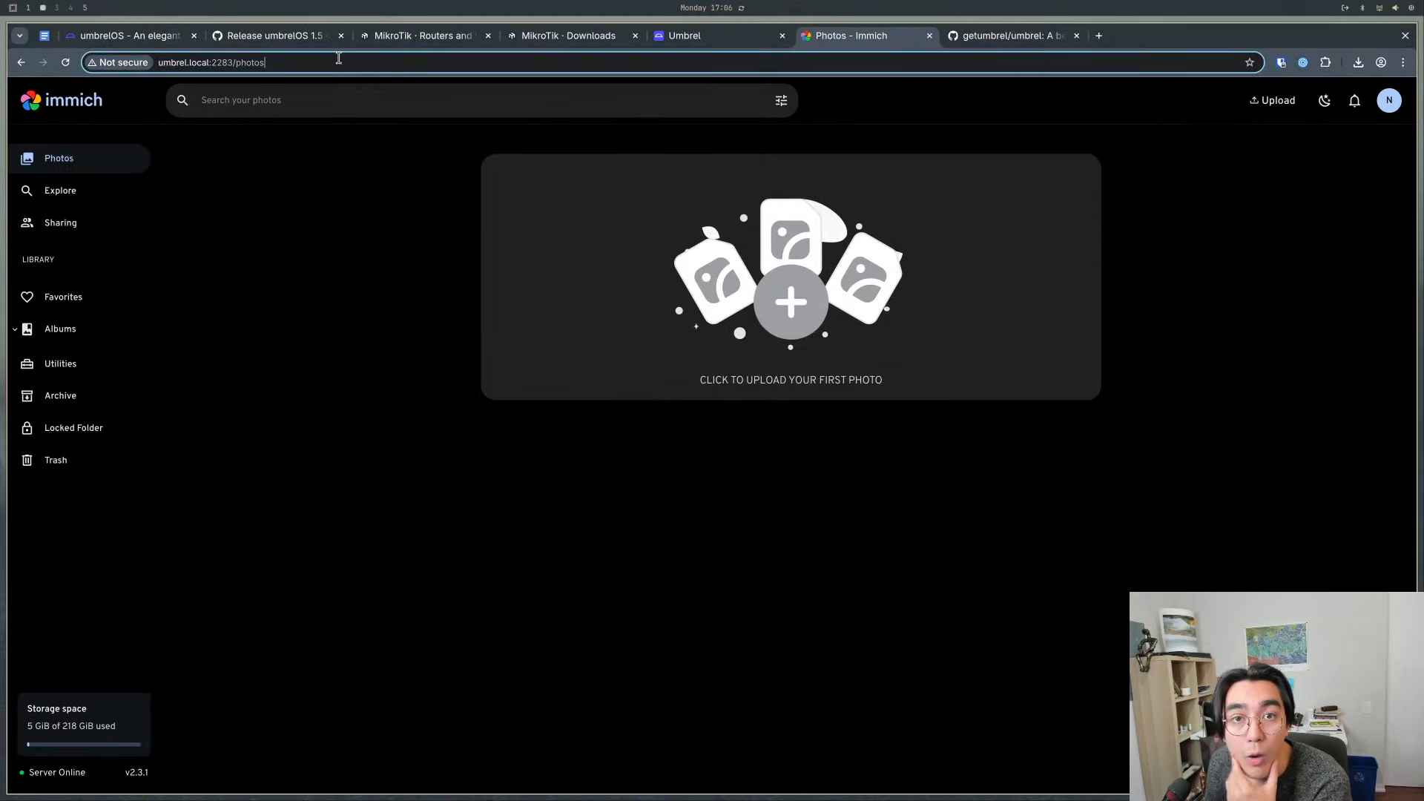
drag(336, 60, 216, 68)
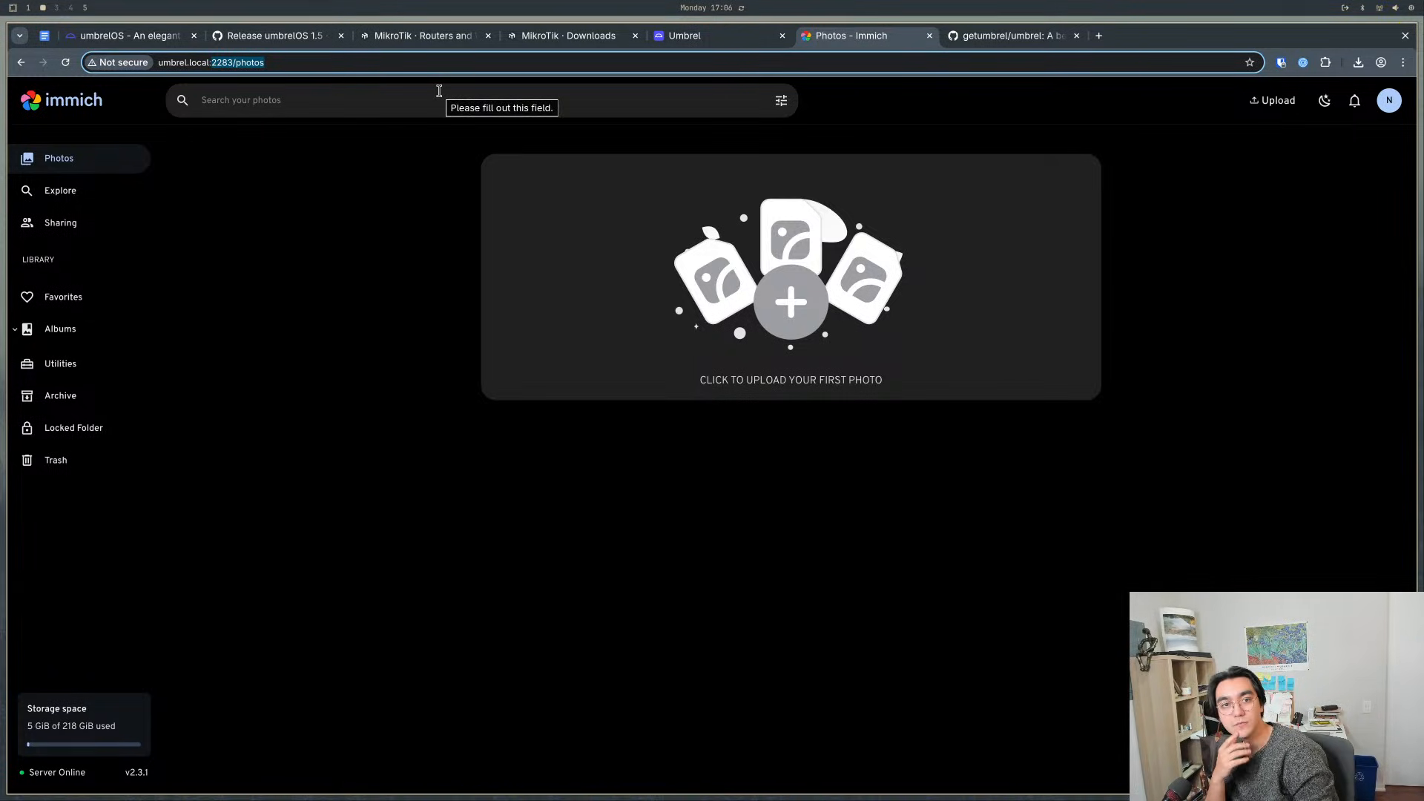
click(401, 434)
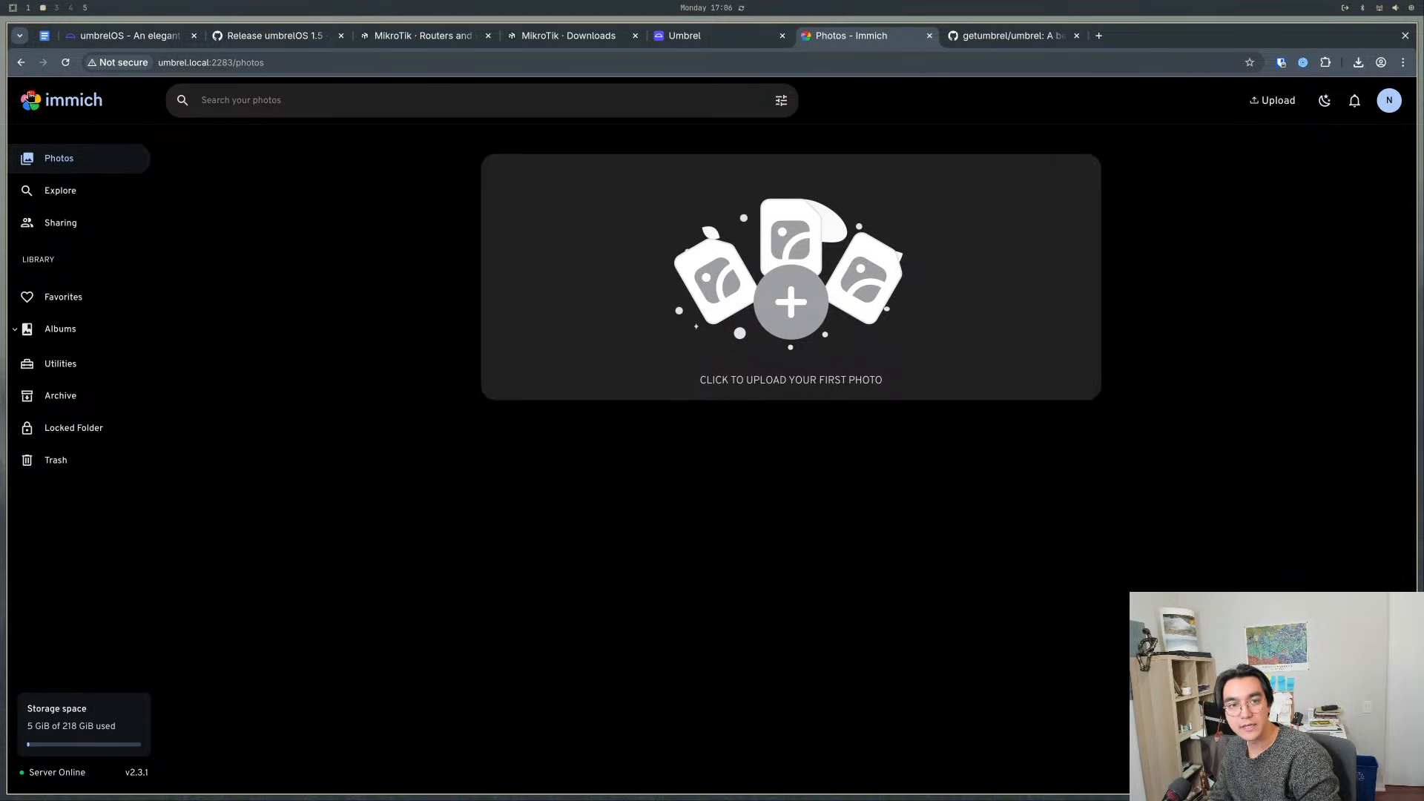
- Examine the port and path in Immich's web address, remove :2283/photos and load umbrel.local
click(211, 62)
drag(290, 62, 235, 63)
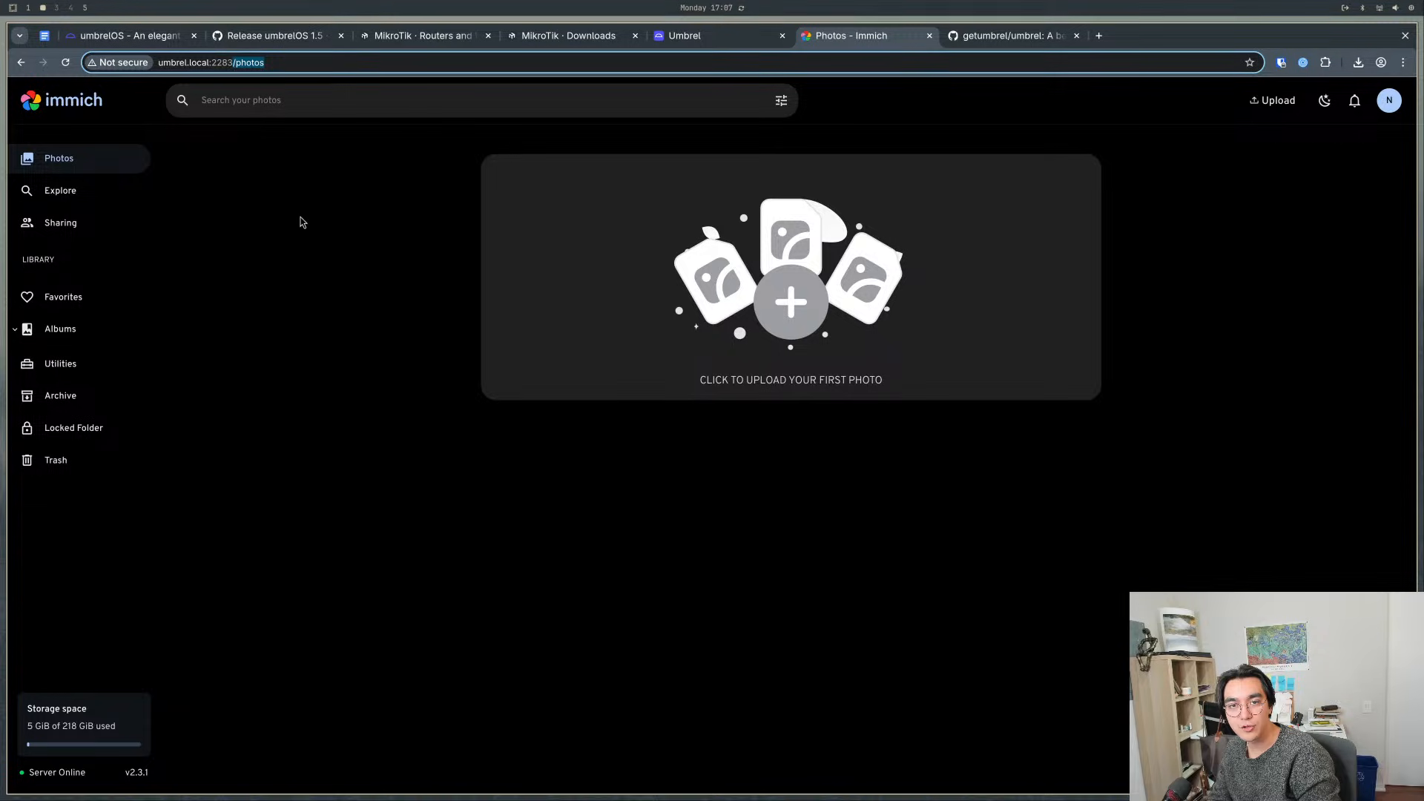
double_click(221, 62)
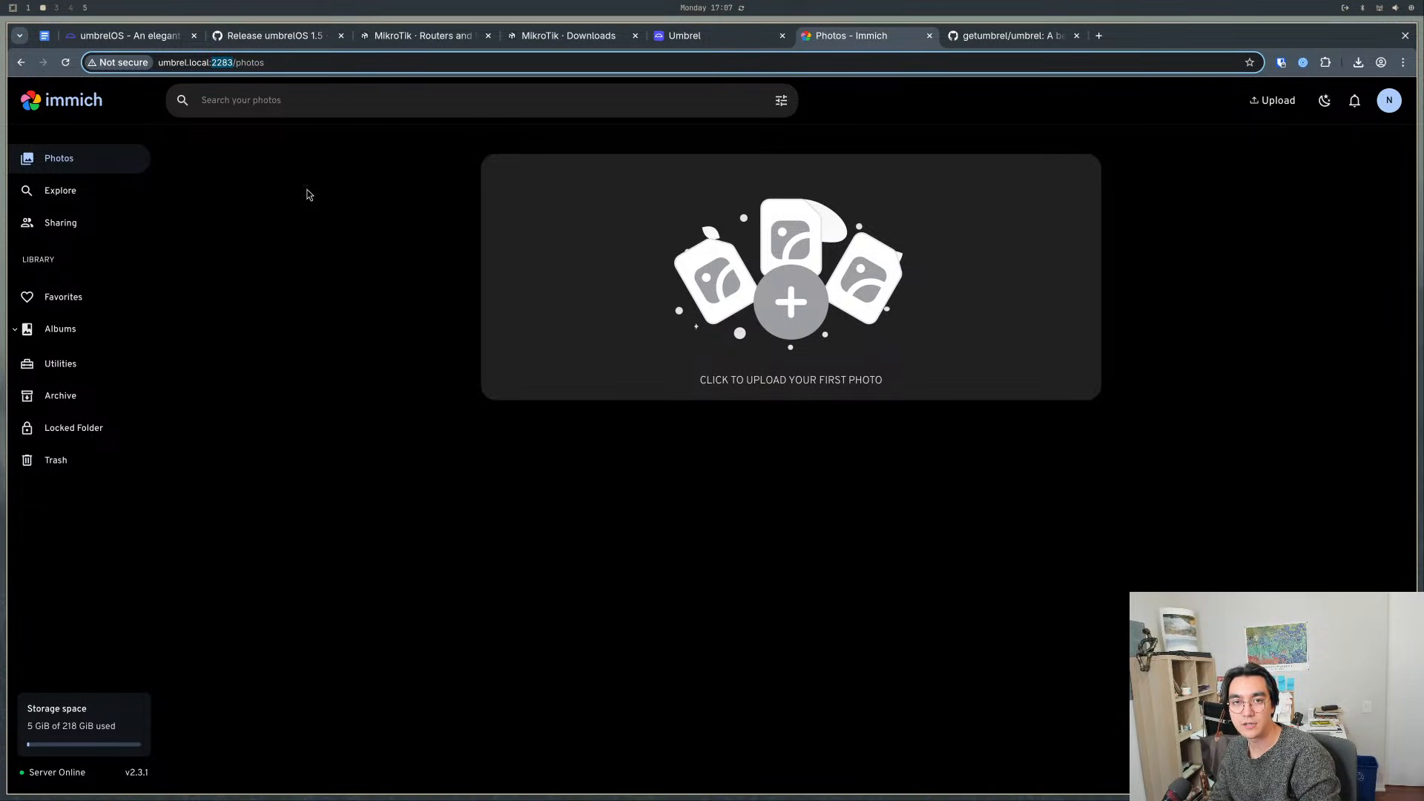
drag(278, 62, 207, 61)
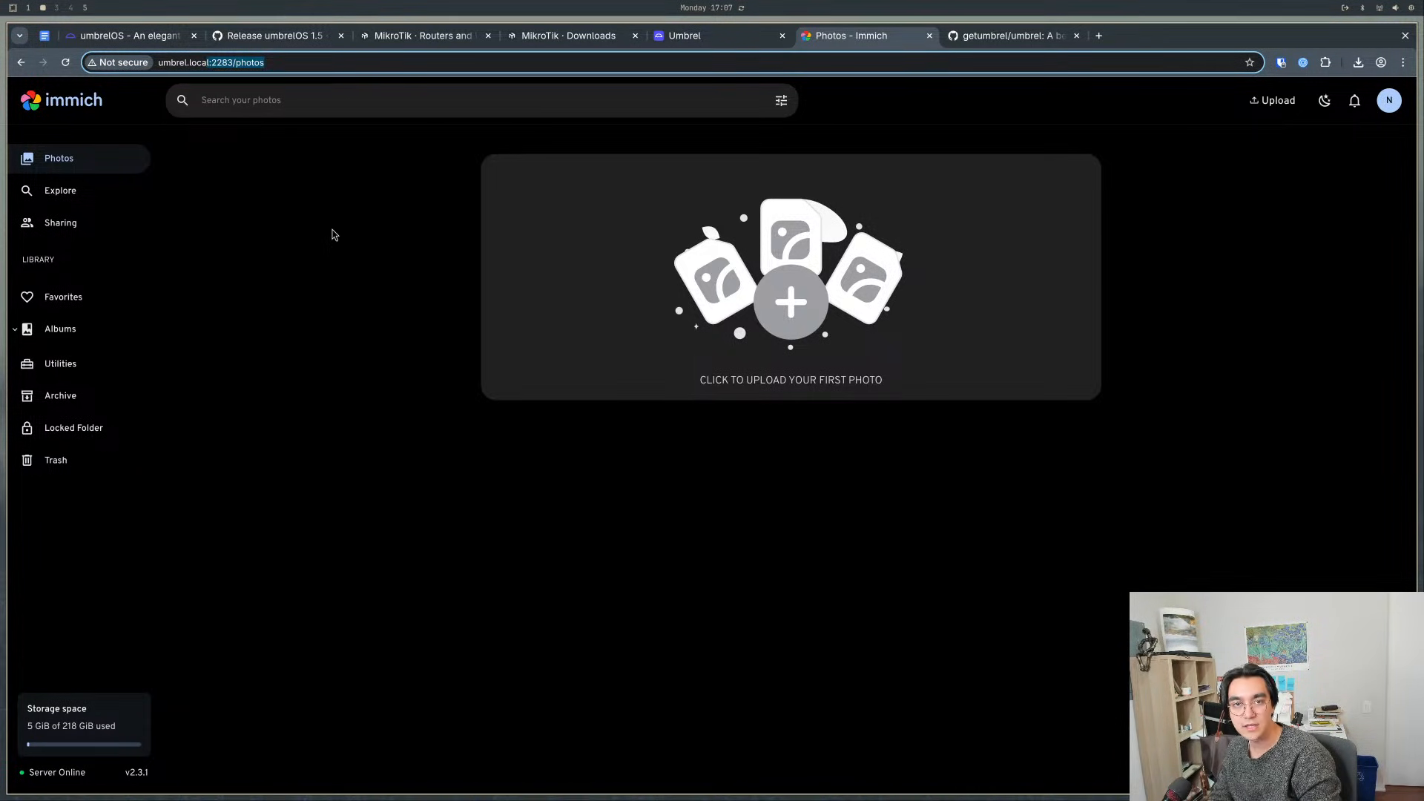
key(BackSpace)
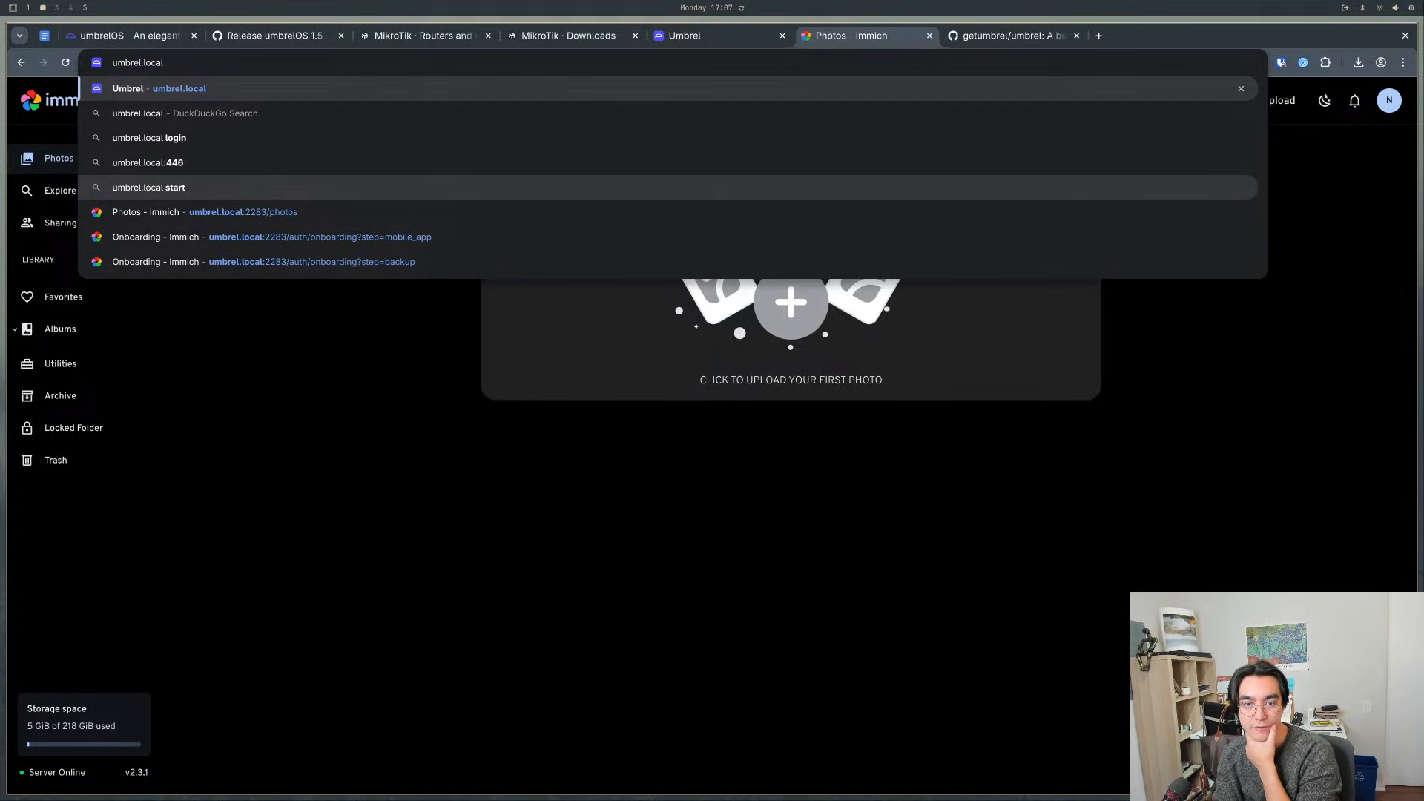
key(Return)
- Launch Immich from the Umbrel home screen and close the duplicate Umbrel tab showing its app store page
click(477, 341)
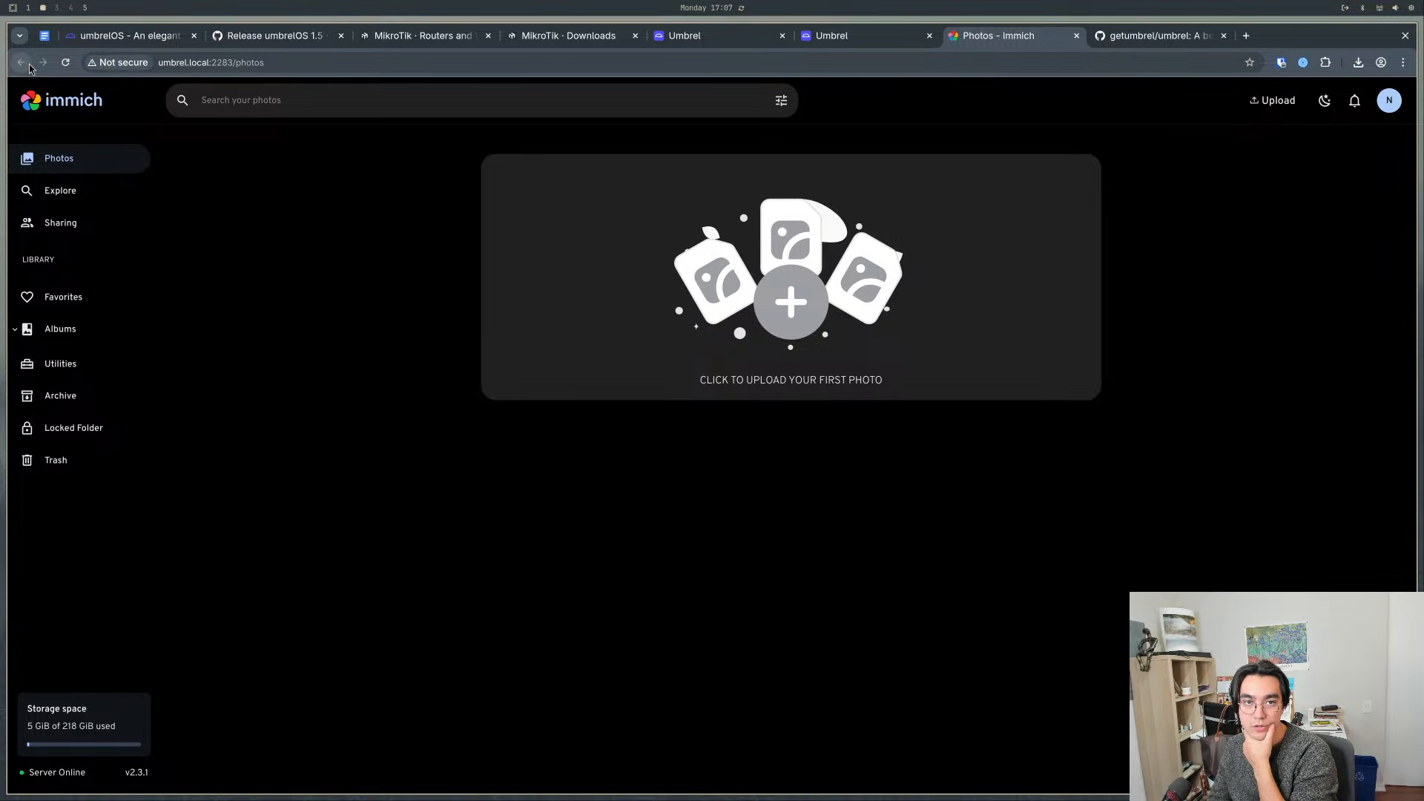
click(900, 38)
click(772, 38)
click(830, 35)
click(755, 34)
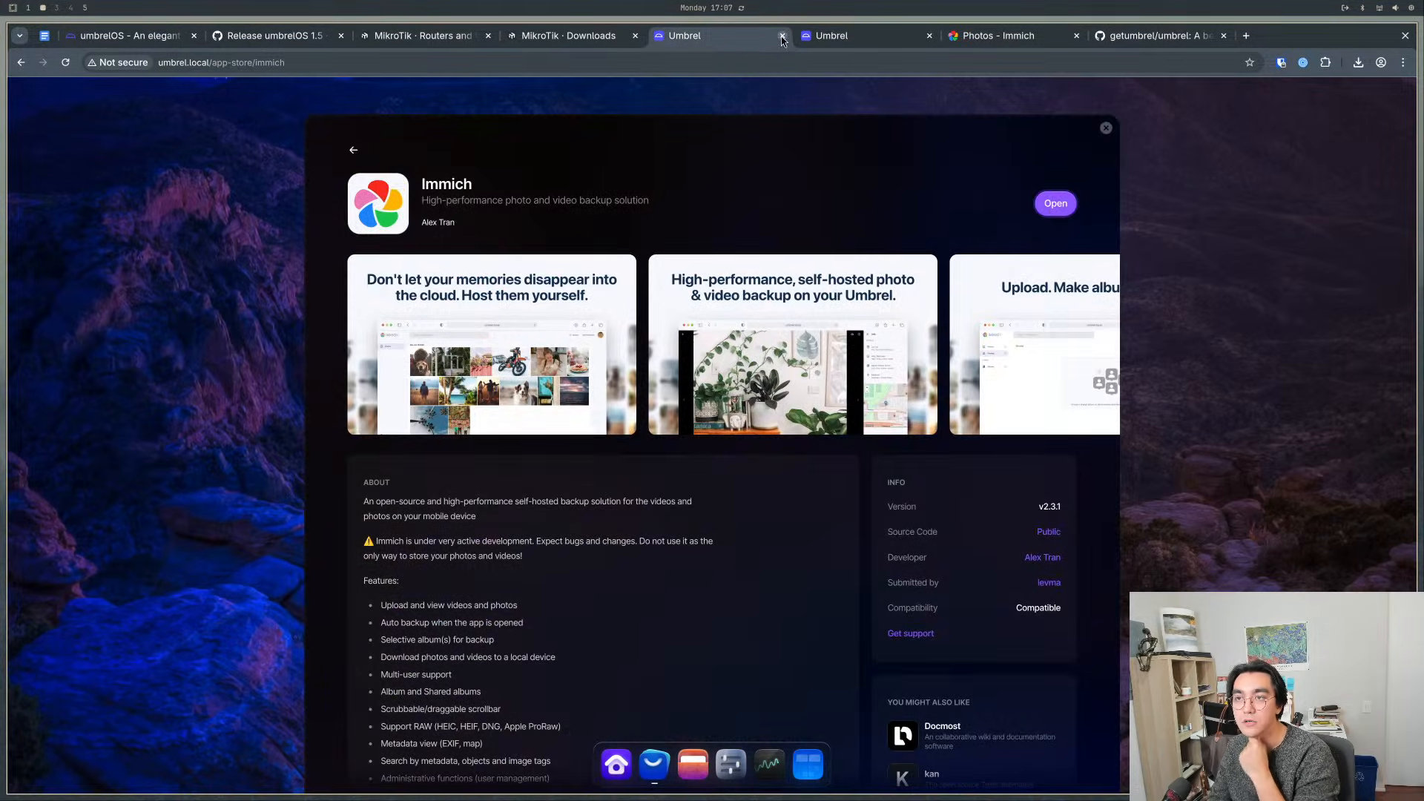
click(782, 36)
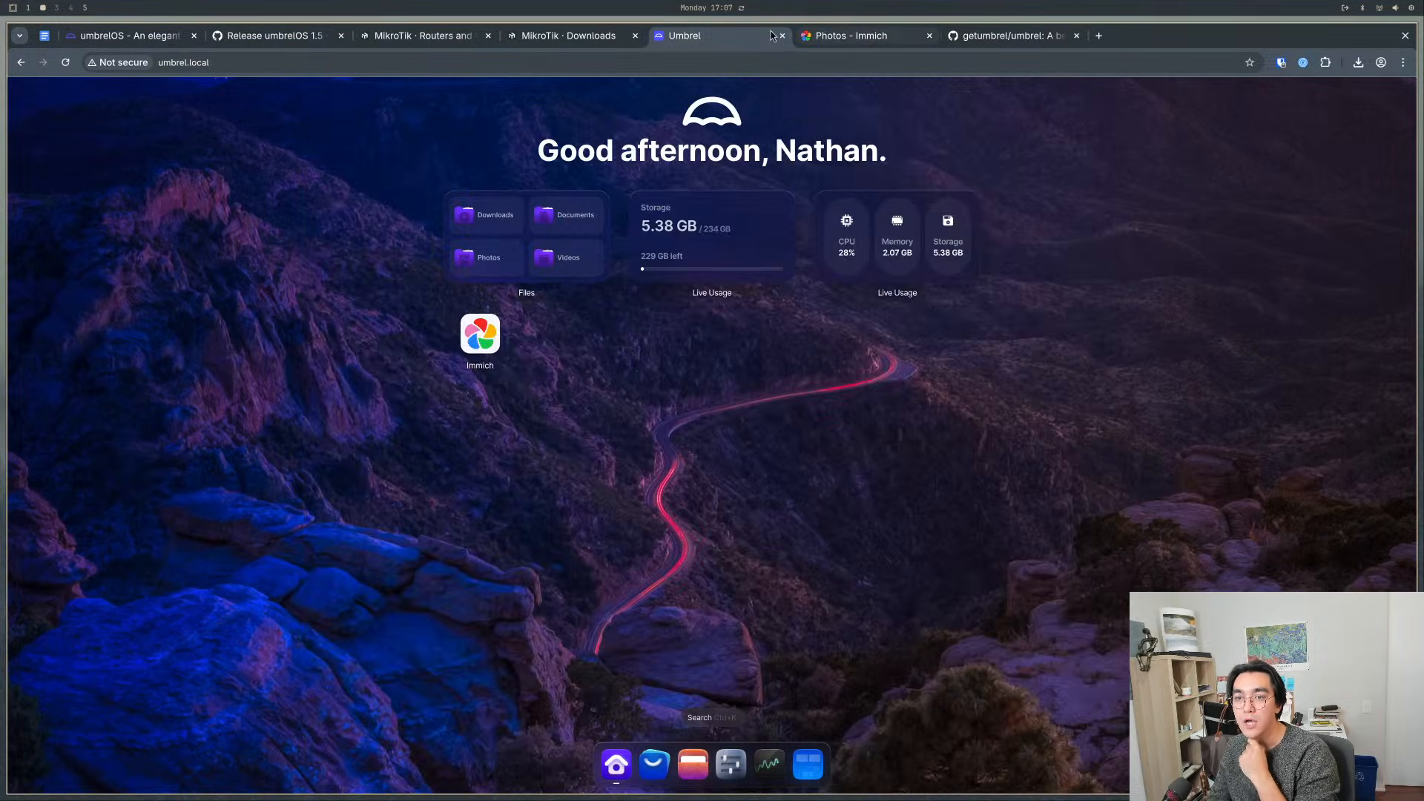
- Examine the storage breakdown by system, apps and files in Live Usage, and close it
click(740, 258)
click(1046, 418)
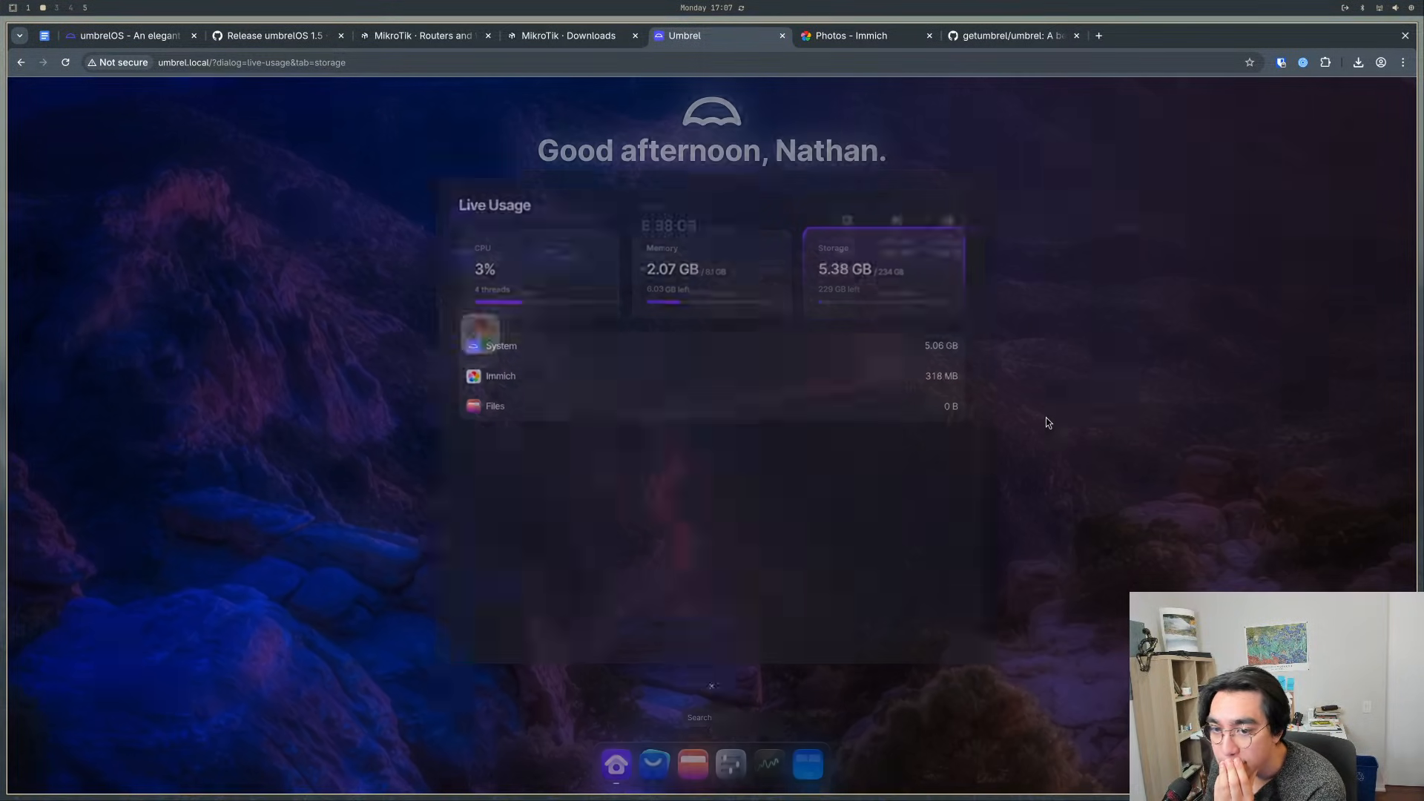
click(736, 256)
drag(930, 372, 988, 369)
click(821, 384)
click(1098, 398)
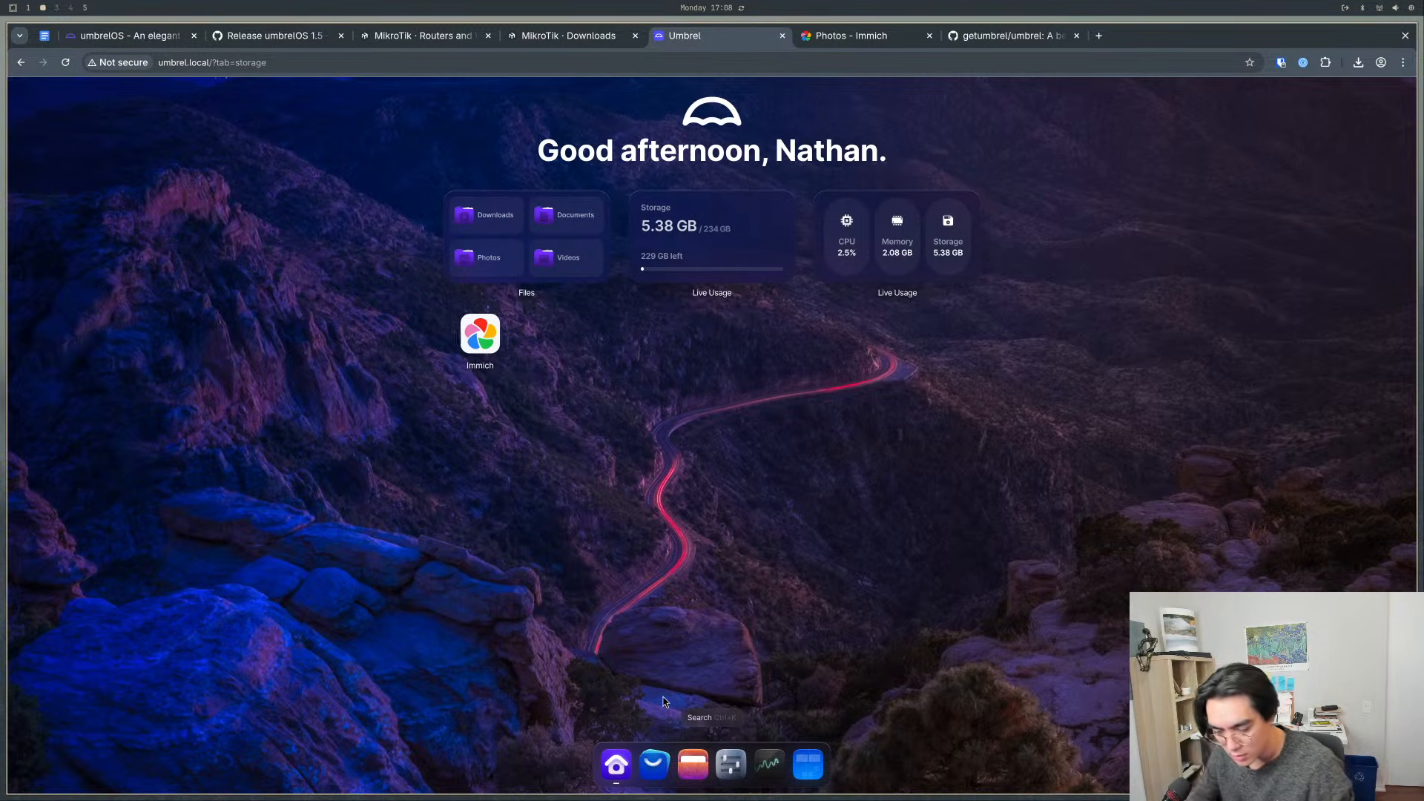
- Switch to the server console, cancel the pending sudo docker ps command and clear the screen
key(super+5)
mouse_move(928, 474)
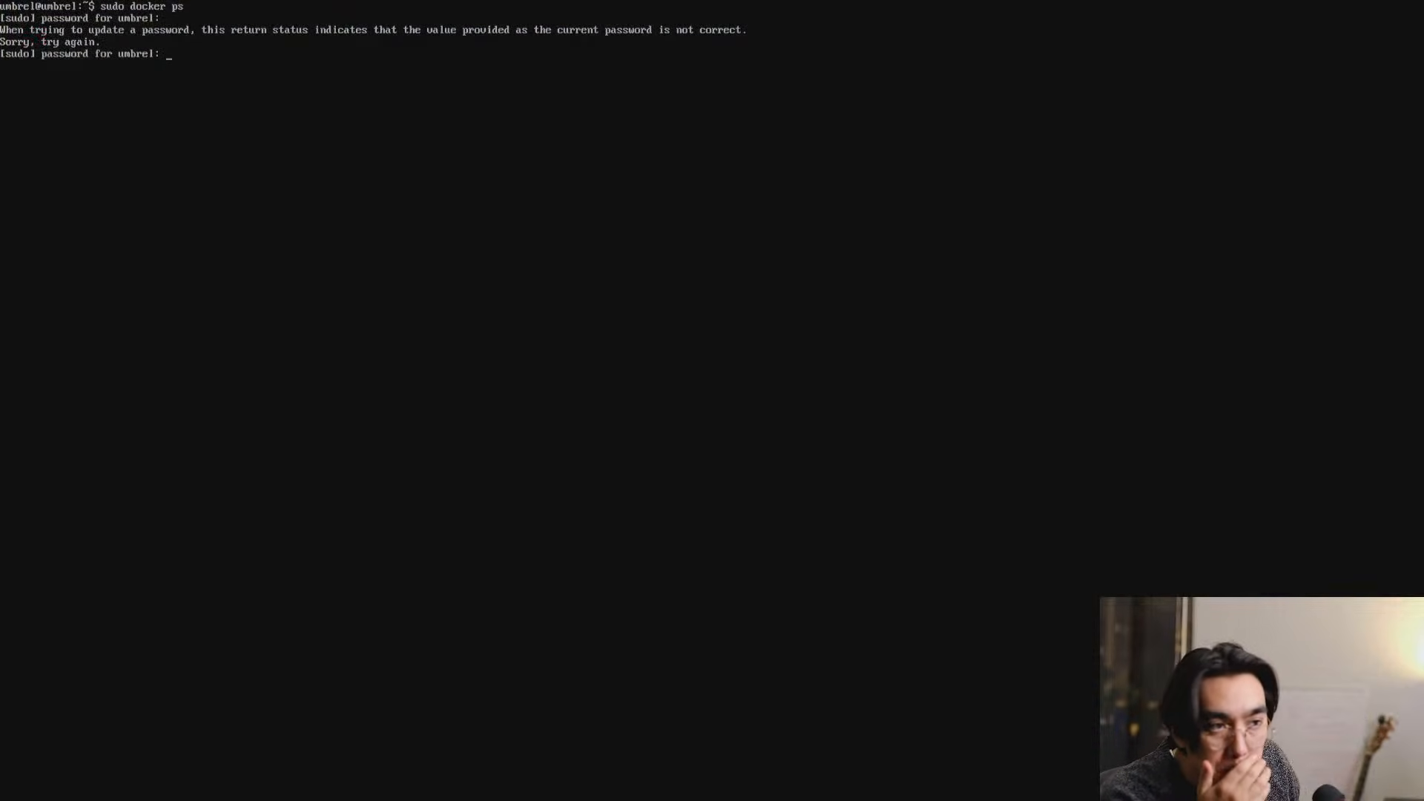
key(ctrl+c)
key(ctrl+c)
key(ctrl+c)
text(clear)
key(Return)
key(BackSpace)
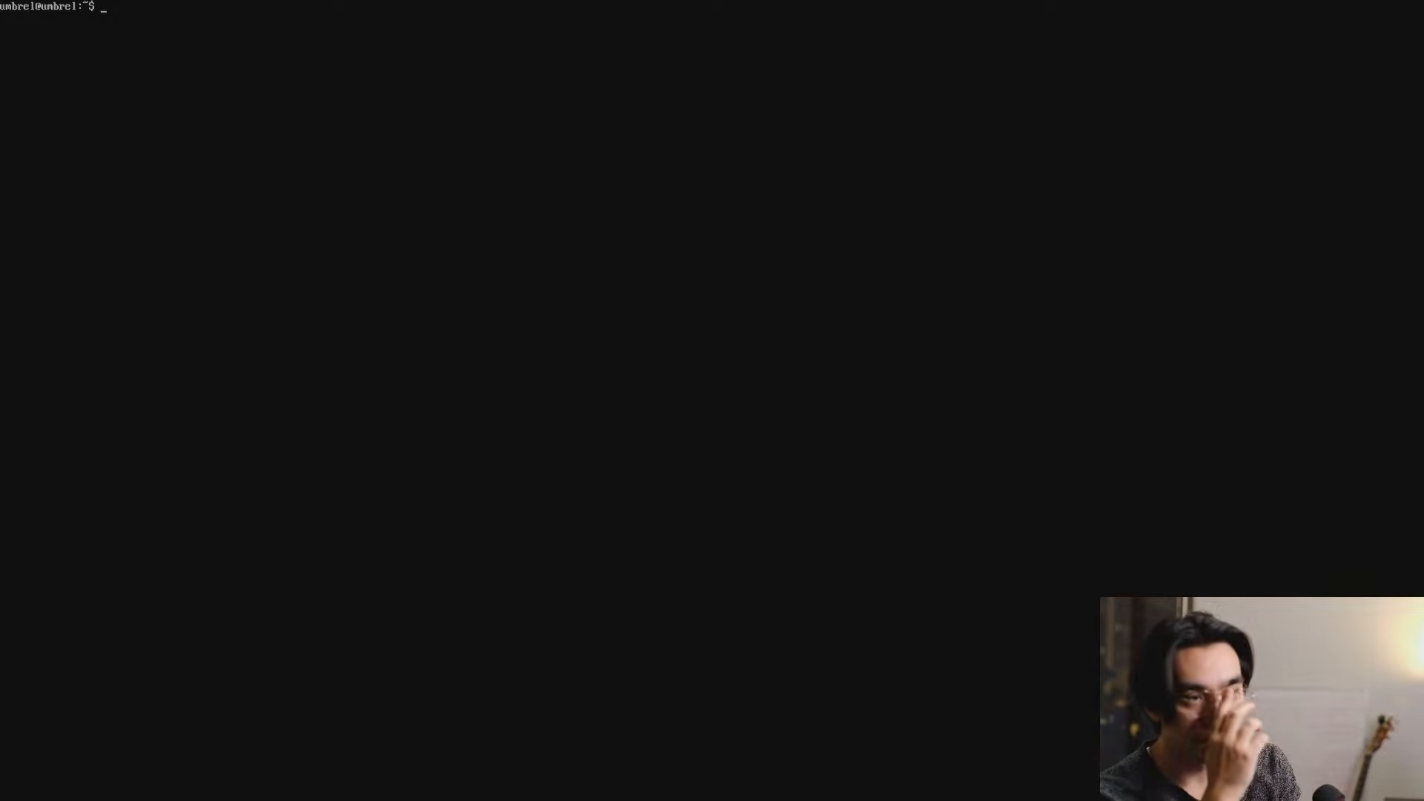
key(BackSpace)
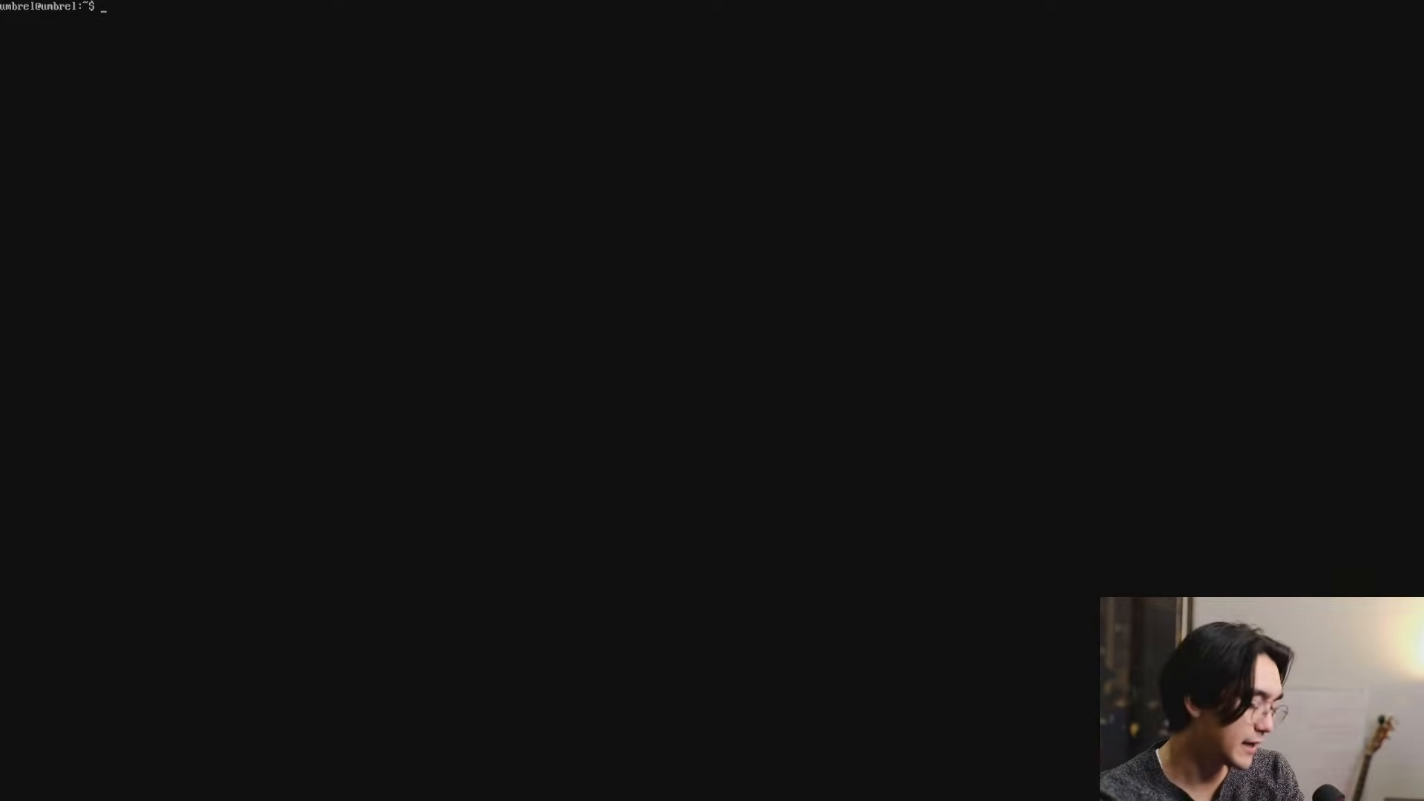
- Log out of the console session and try to log in as umbrel and with the owner's first name
key(Return)
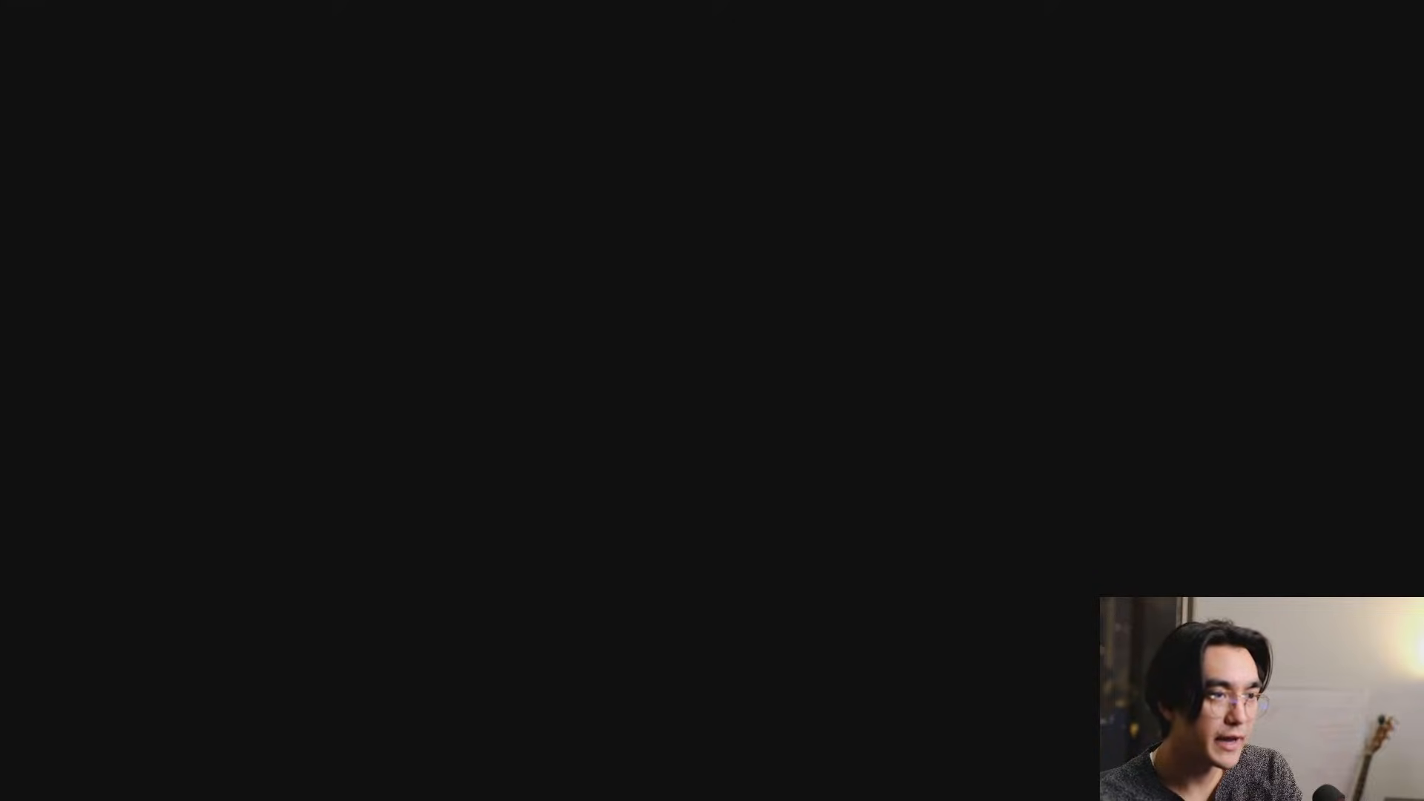
key(Return)
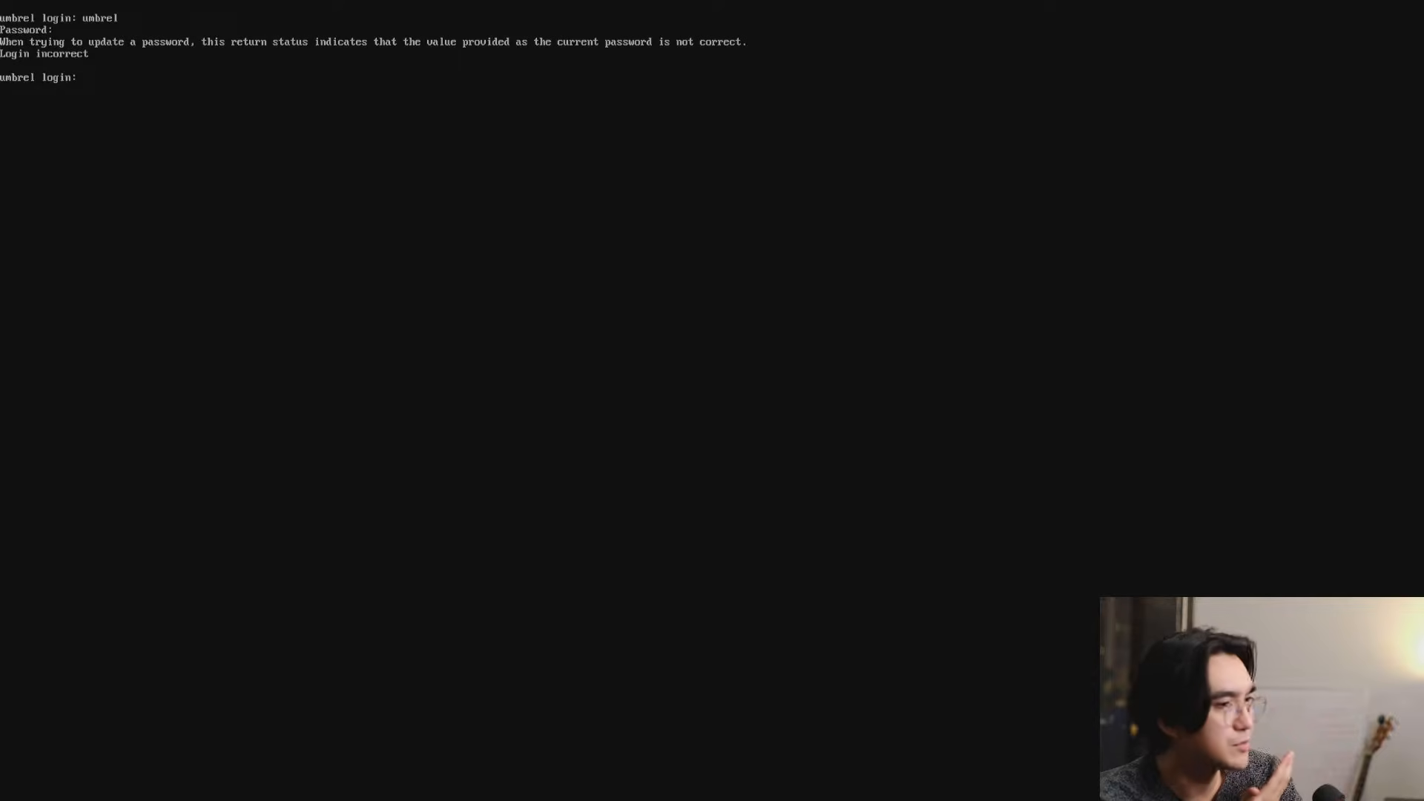
key(Return)
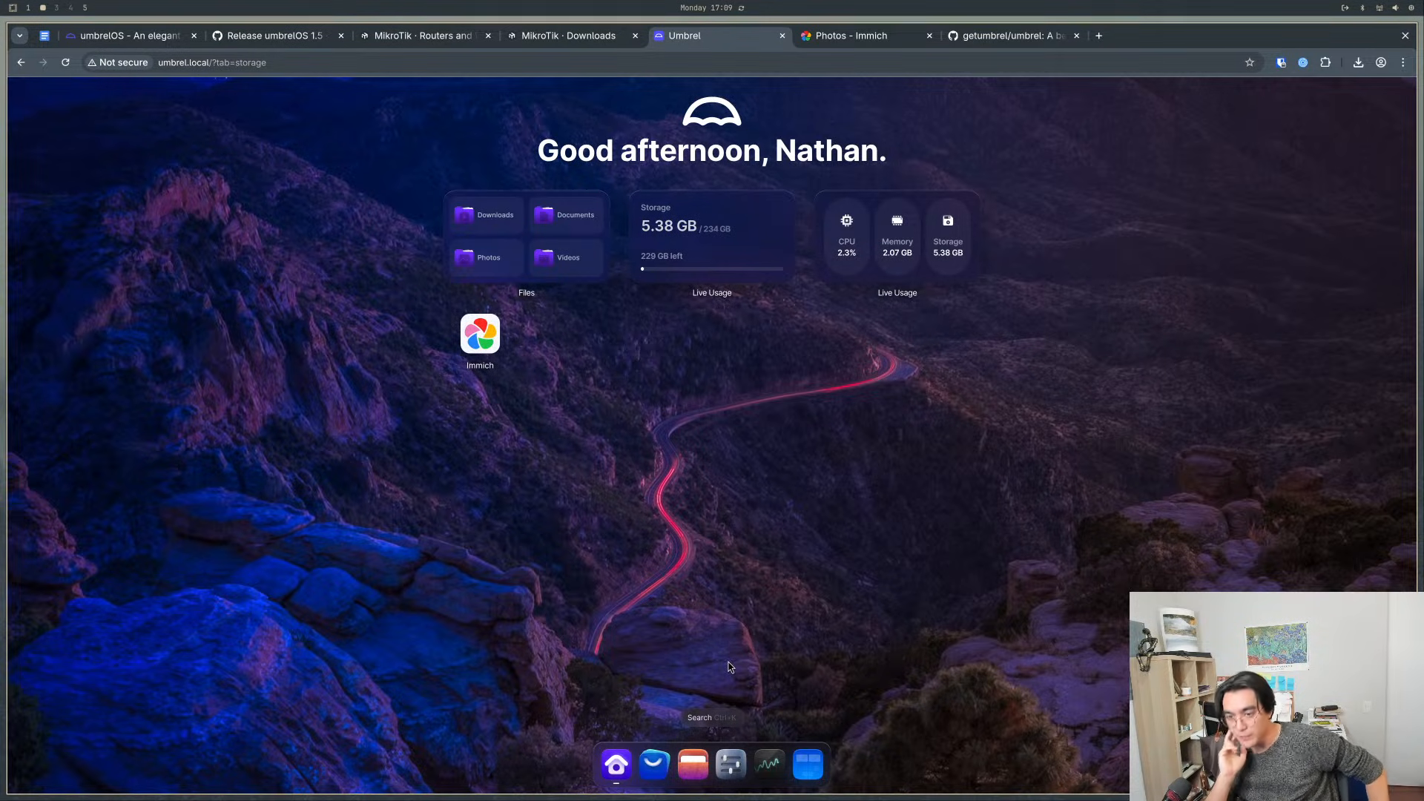
- Show the Umbrel dashboard in full screen and examine the options on its Settings page
key(F11)
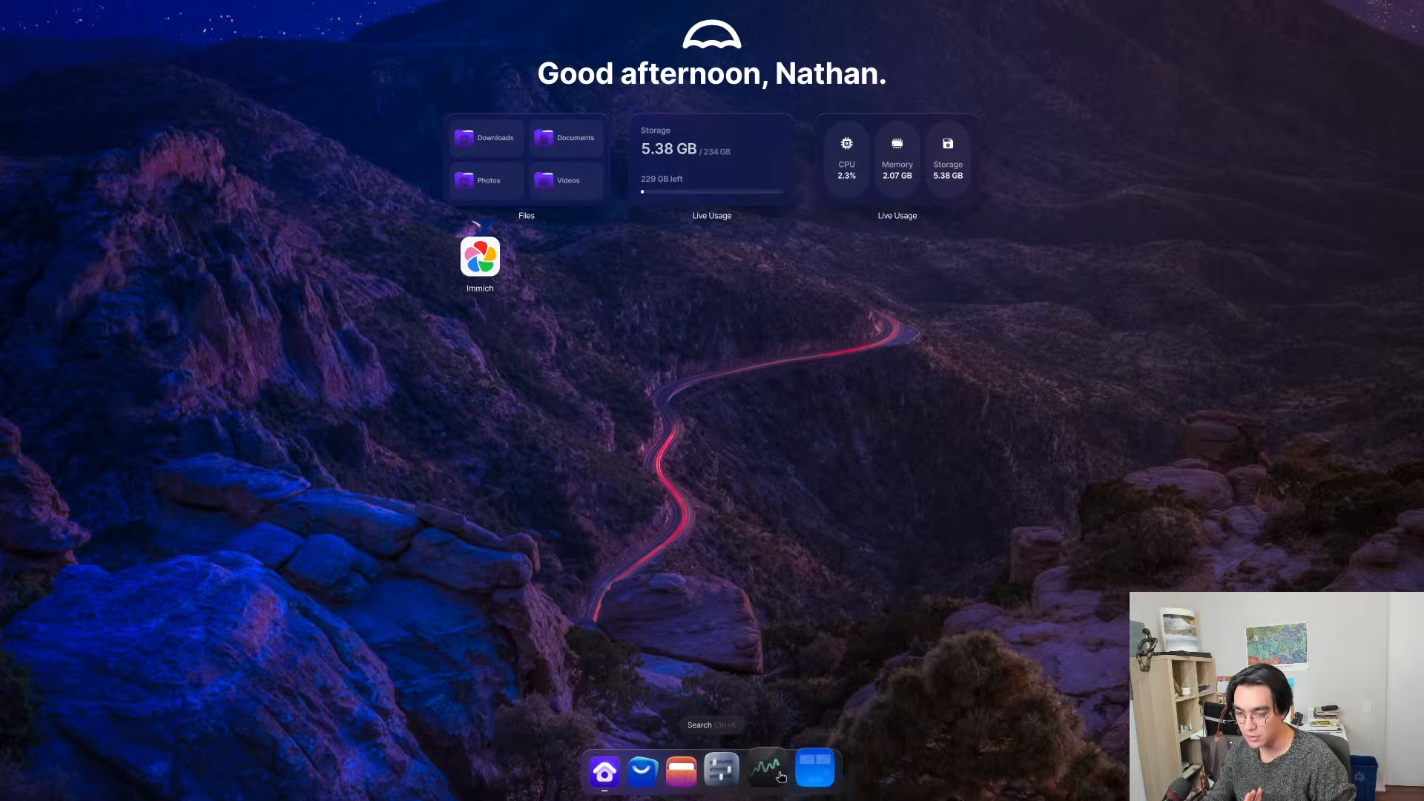
click(815, 766)
click(814, 766)
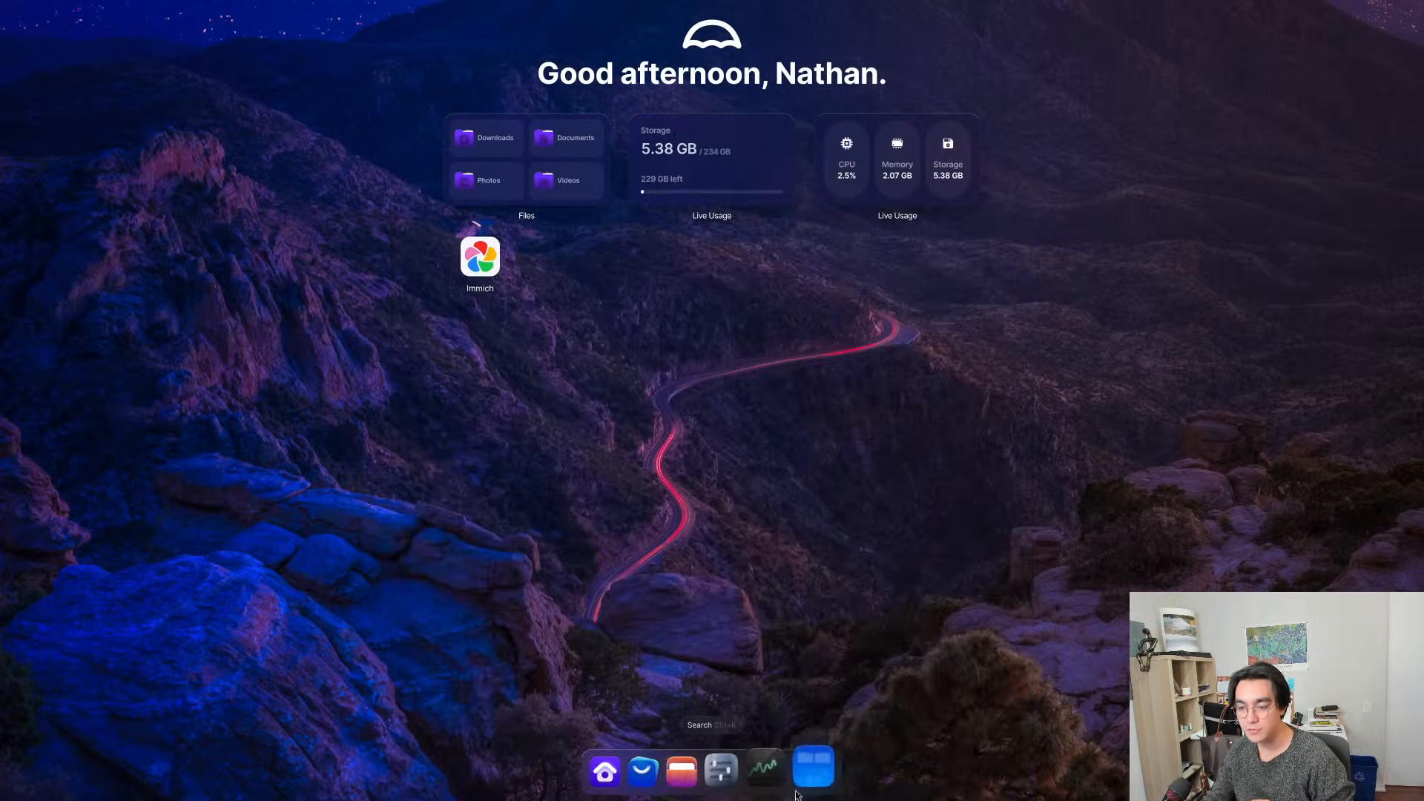
click(773, 773)
click(794, 728)
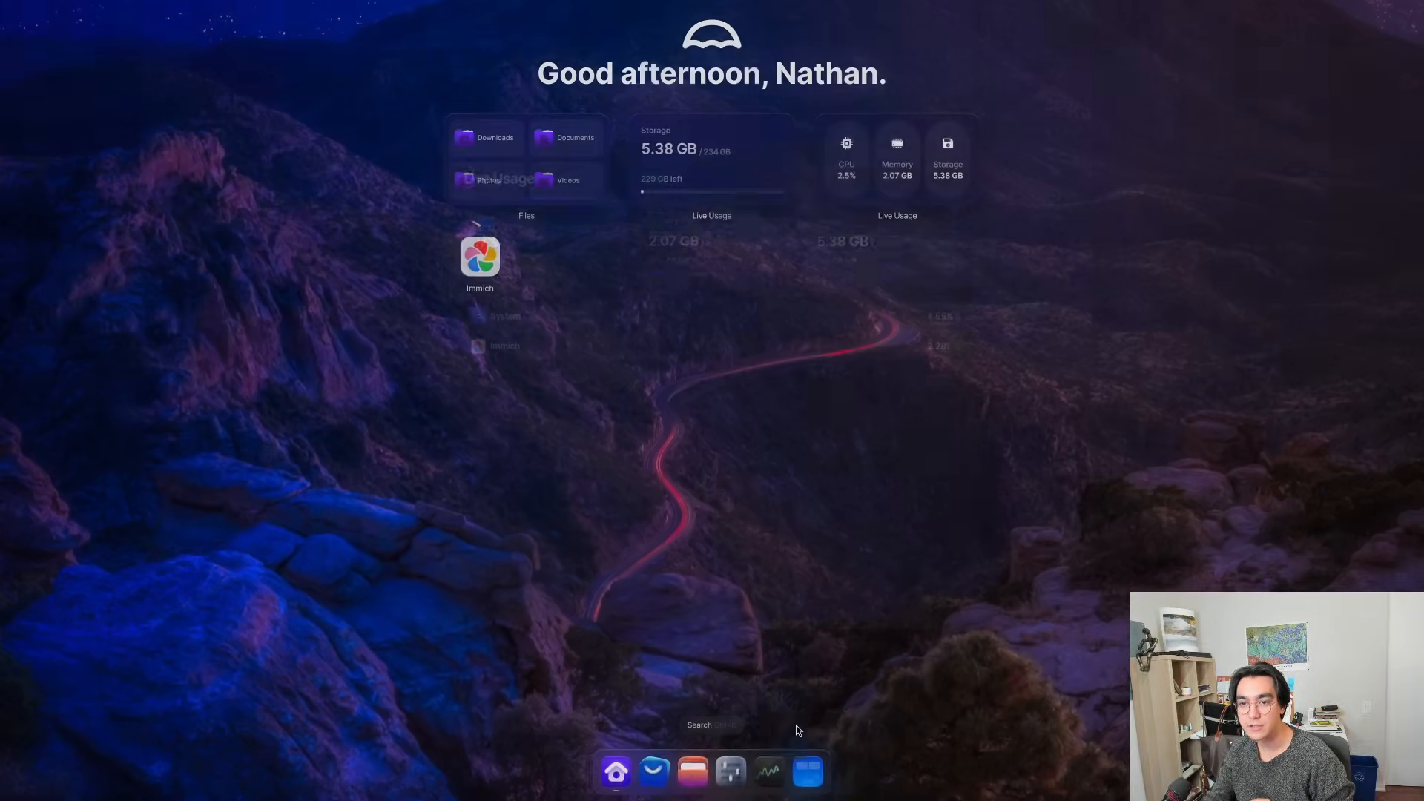
click(733, 768)
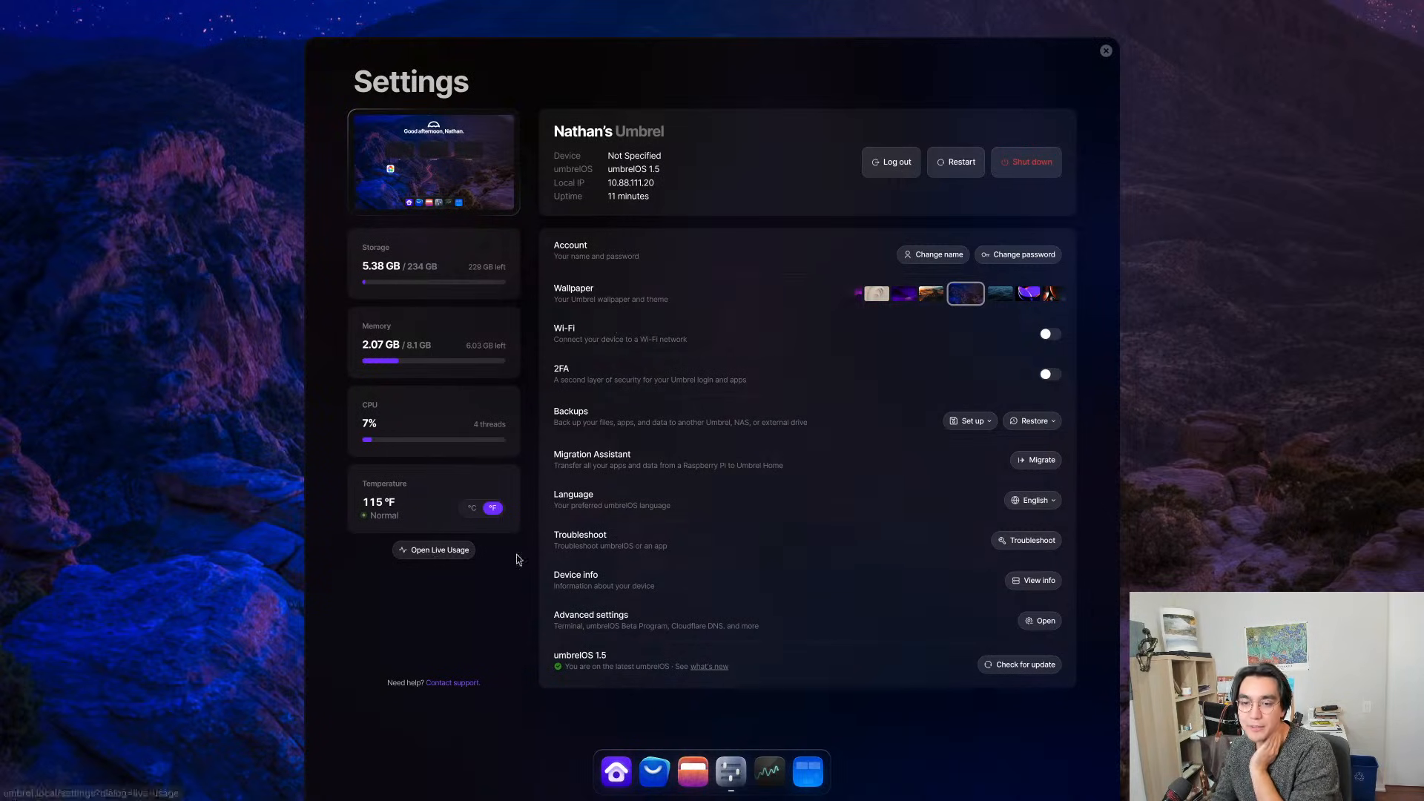
click(1206, 514)
- Upload the sixth "Copy of Add a heading" image from Downloads to the Photos folder in Files, and close Files
click(693, 772)
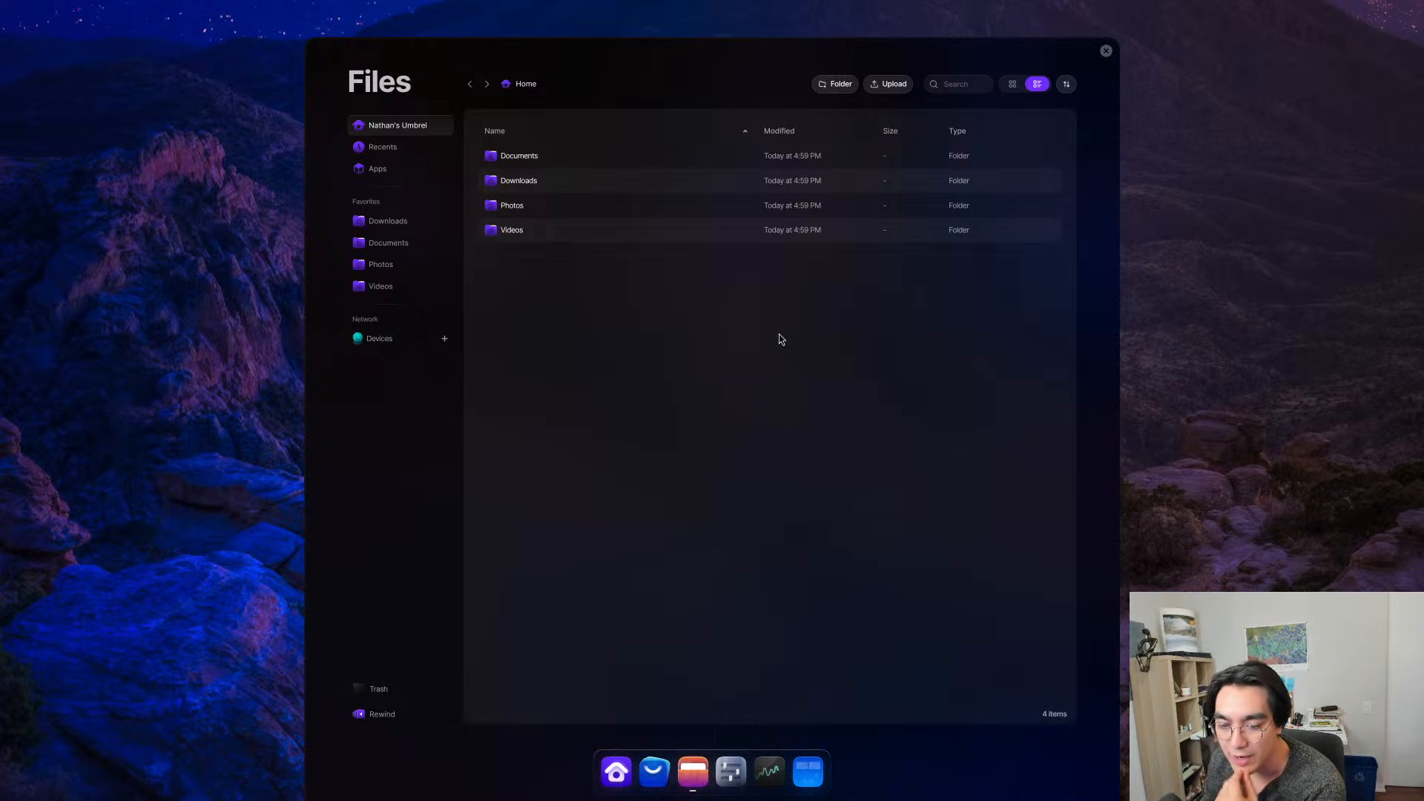
mouse_move(374, 697)
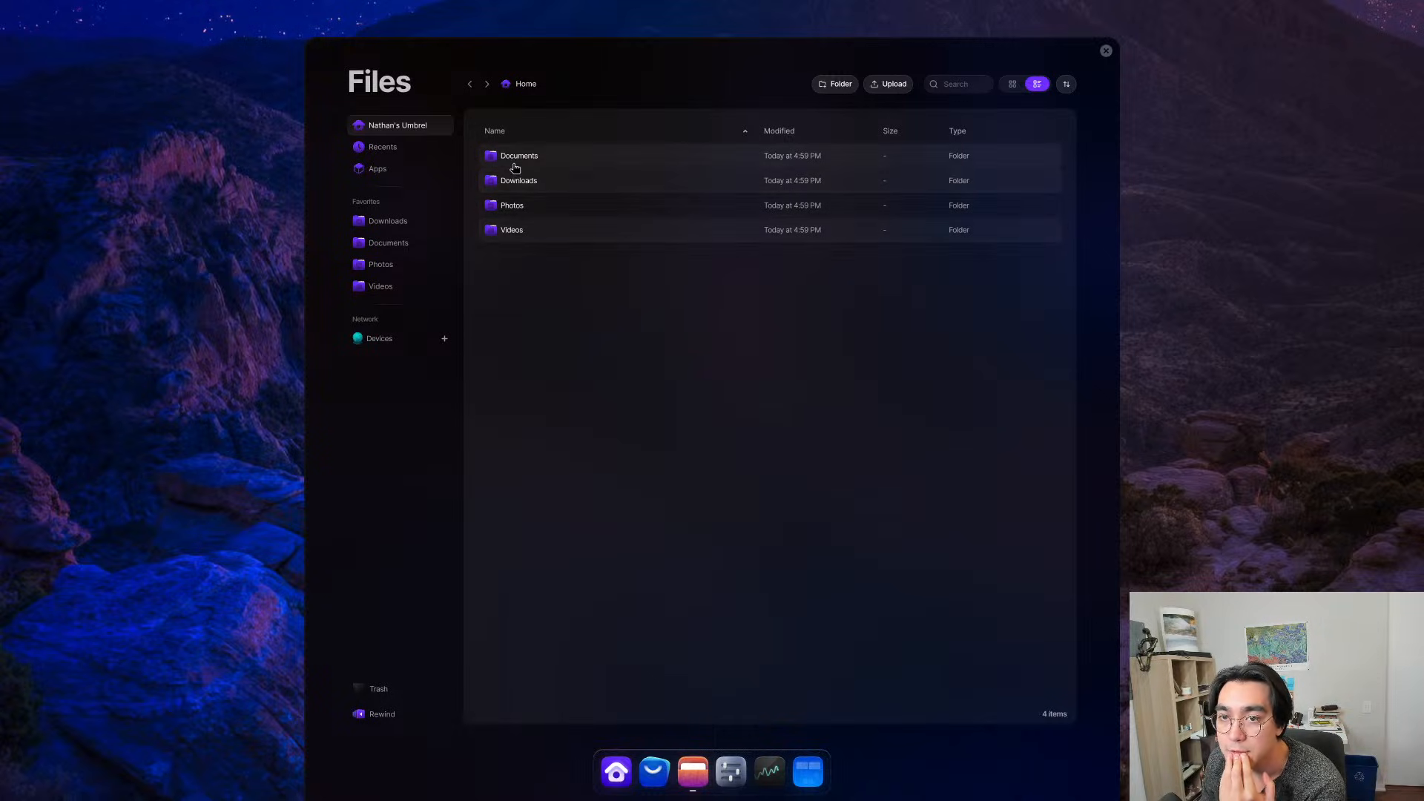
double_click(524, 205)
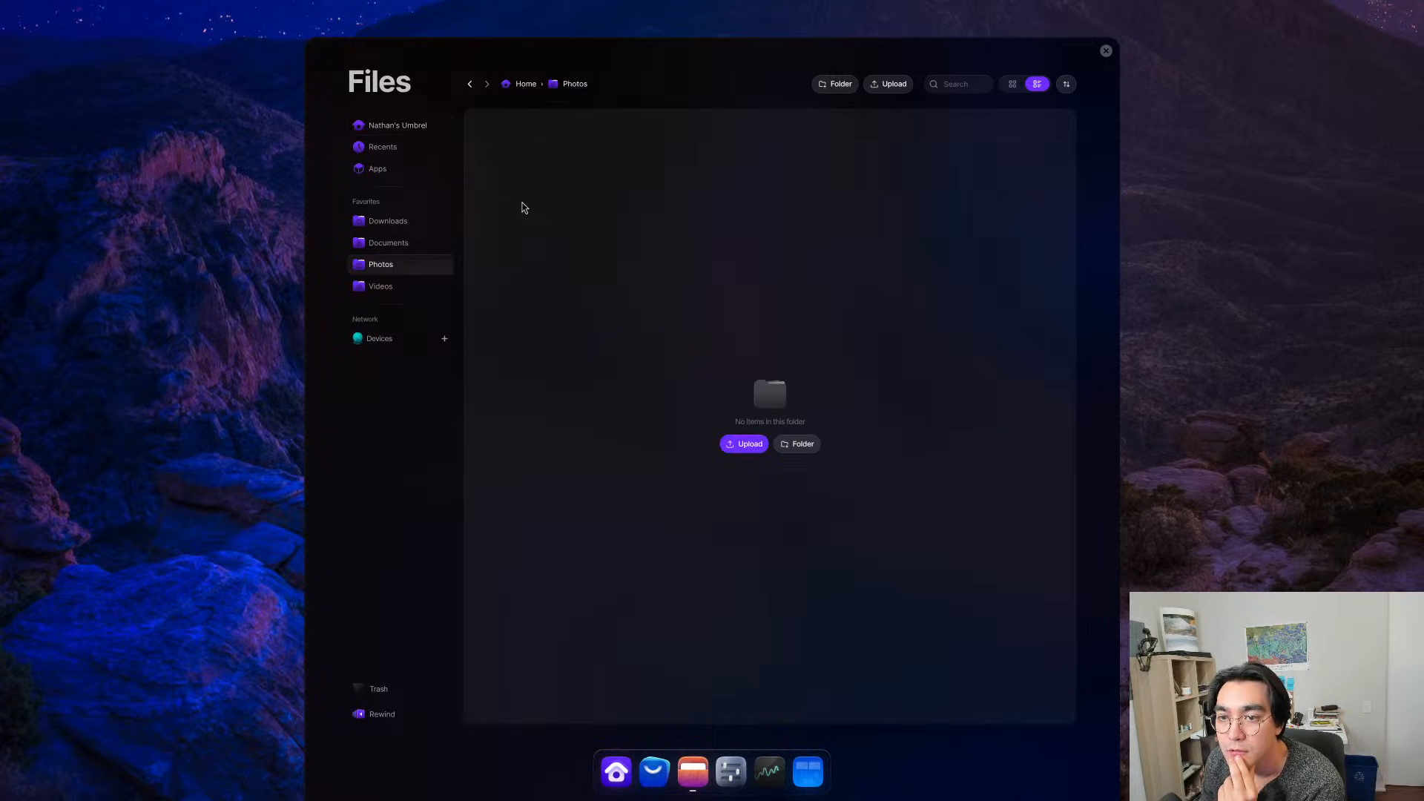
click(746, 444)
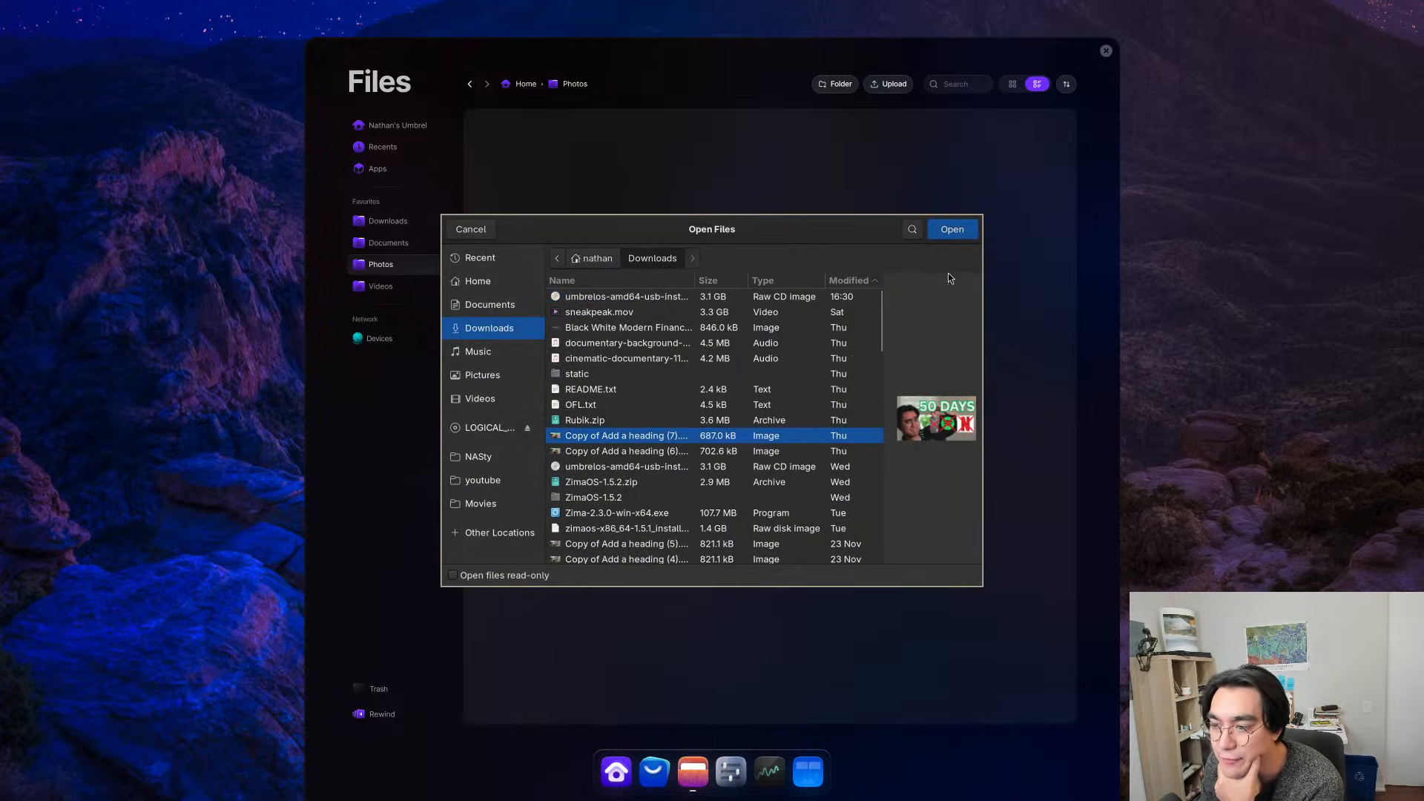
click(704, 448)
click(954, 234)
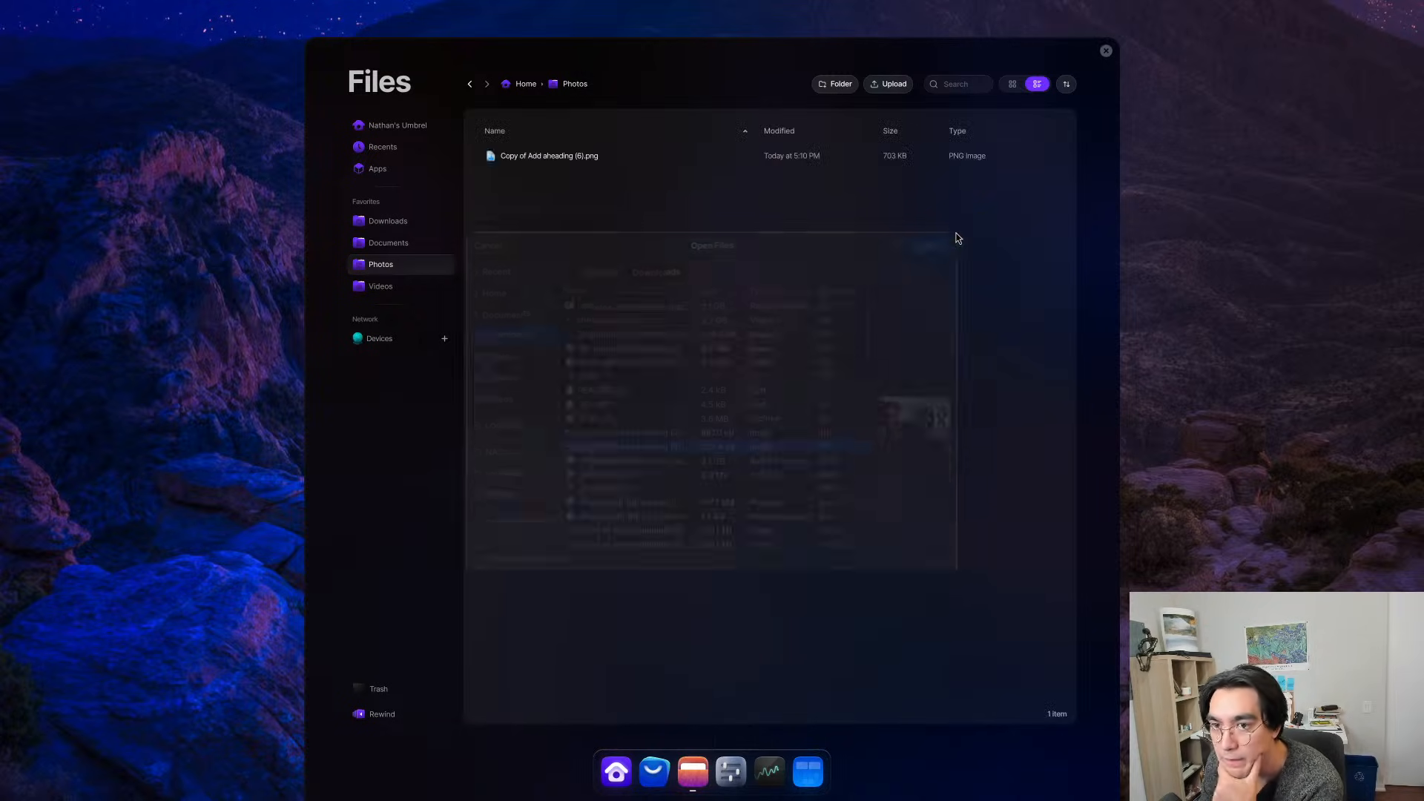
click(1106, 50)
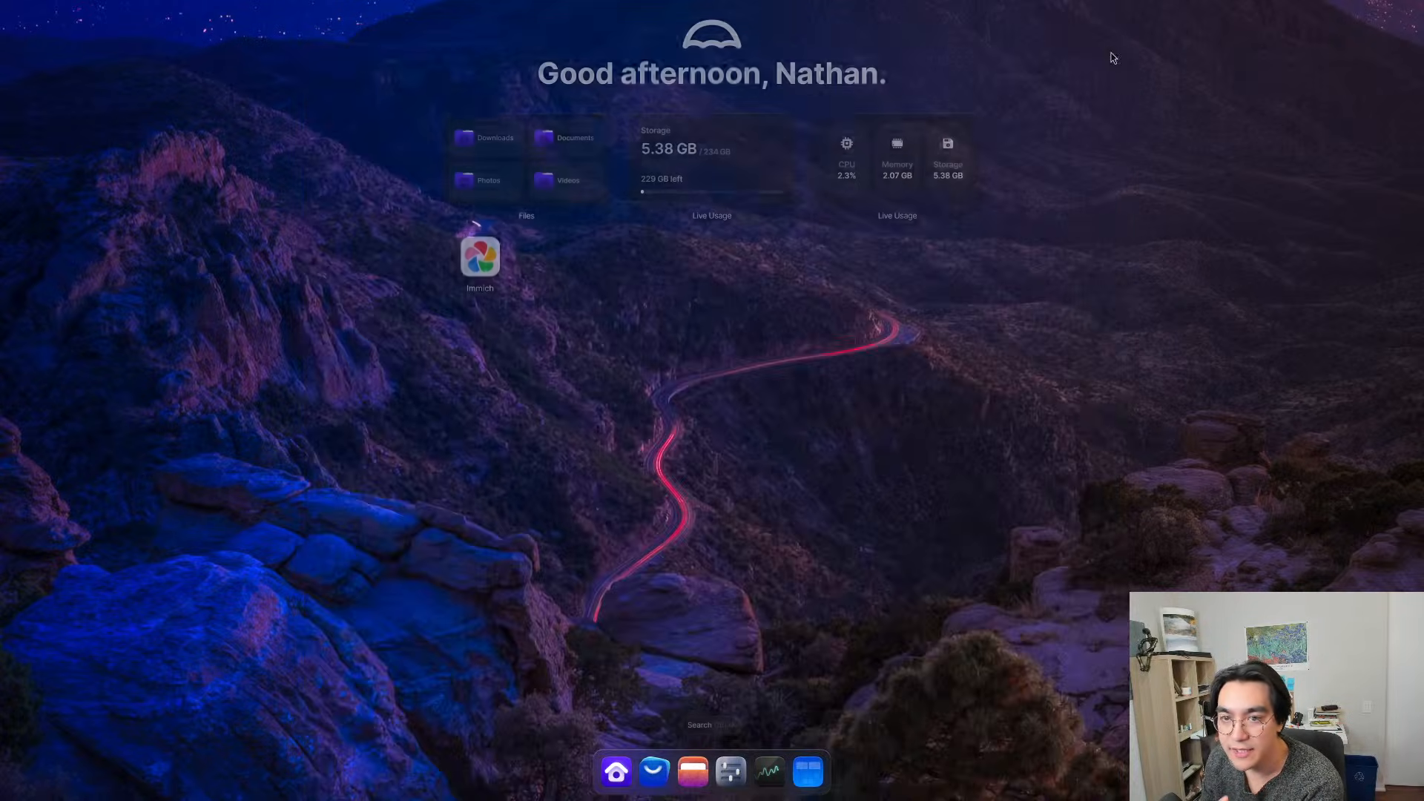
- Look through Immich's Explore, Sharing, Albums, Utilities, Archive and Locked Folder pages, leaving the PIN code uncreated
click(471, 255)
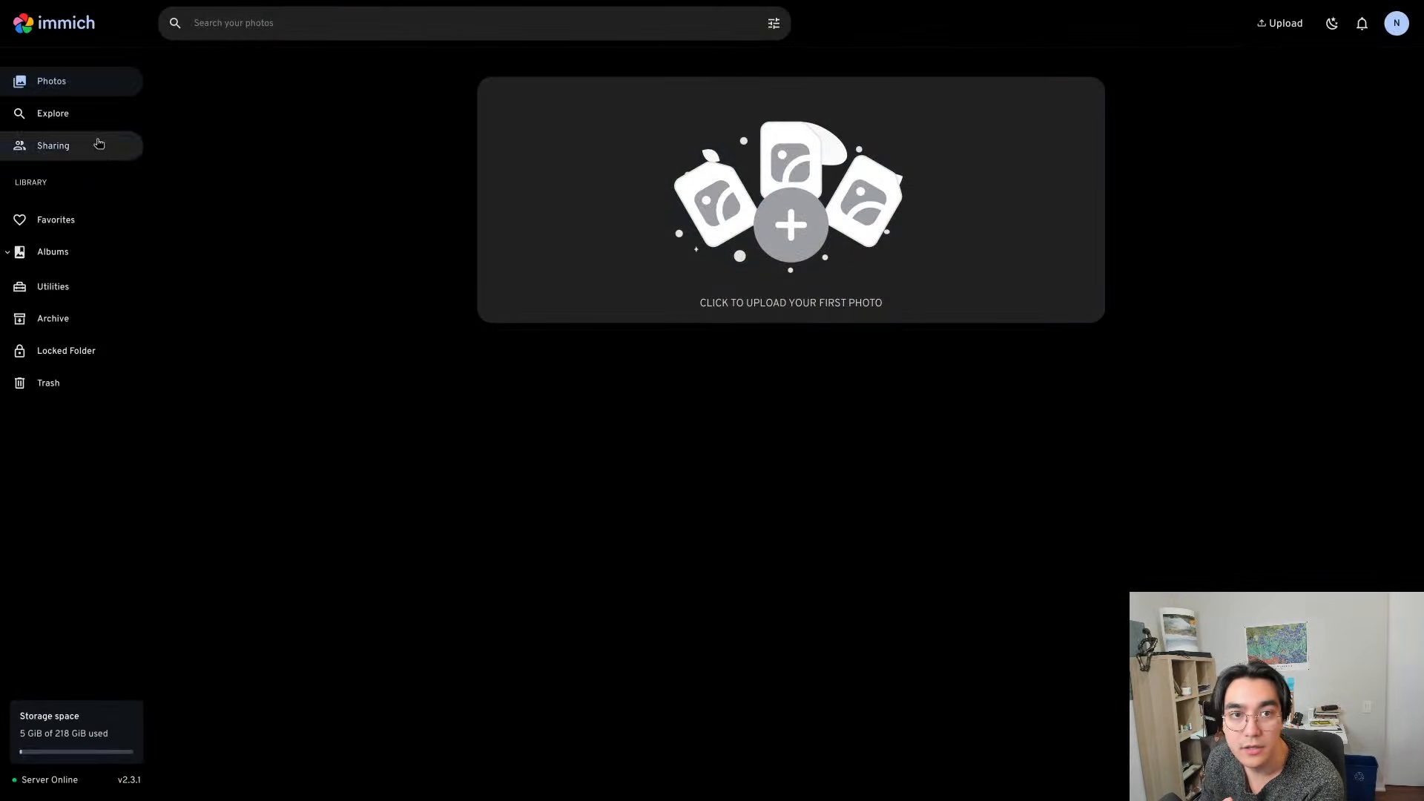
click(65, 115)
click(72, 147)
click(58, 111)
click(65, 253)
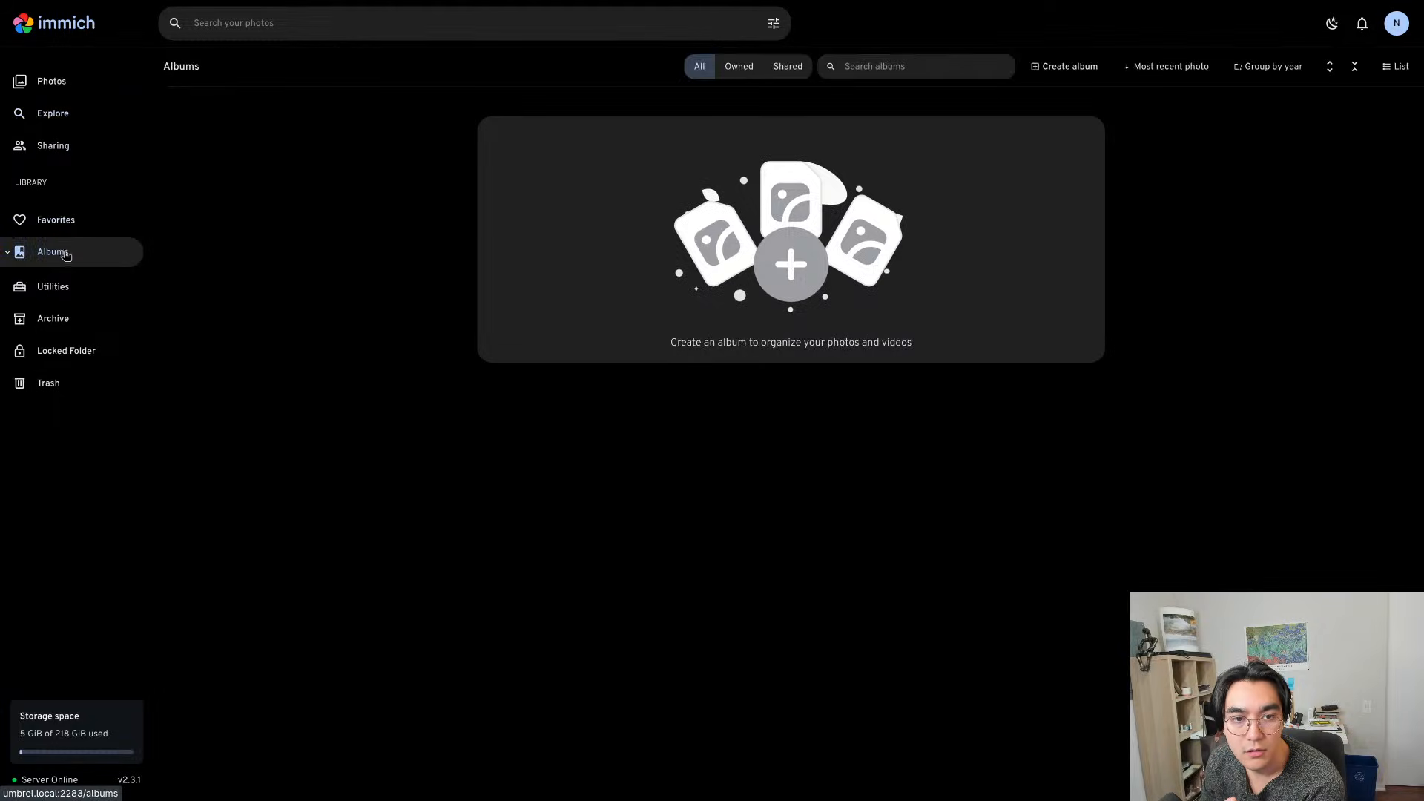
click(65, 287)
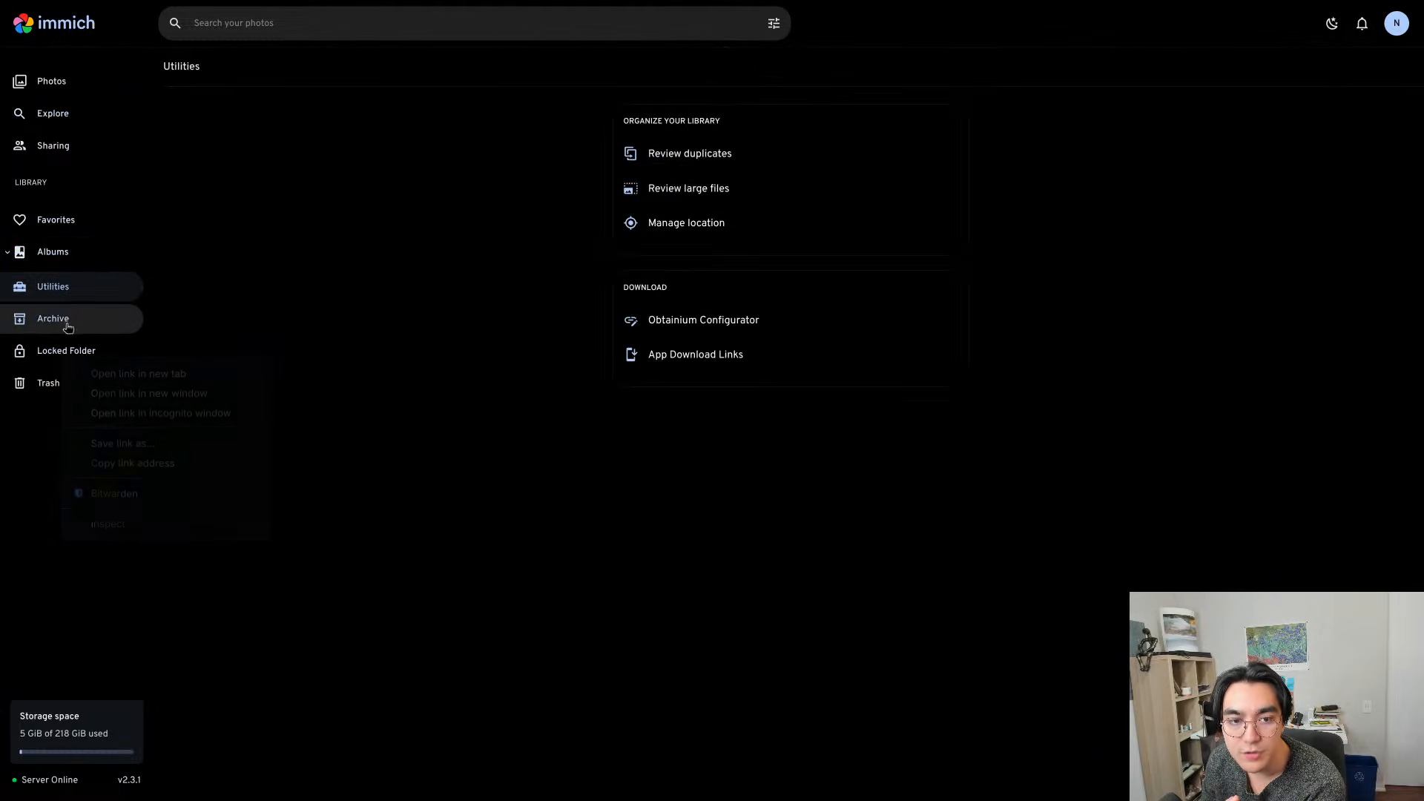
click(67, 318)
click(67, 353)
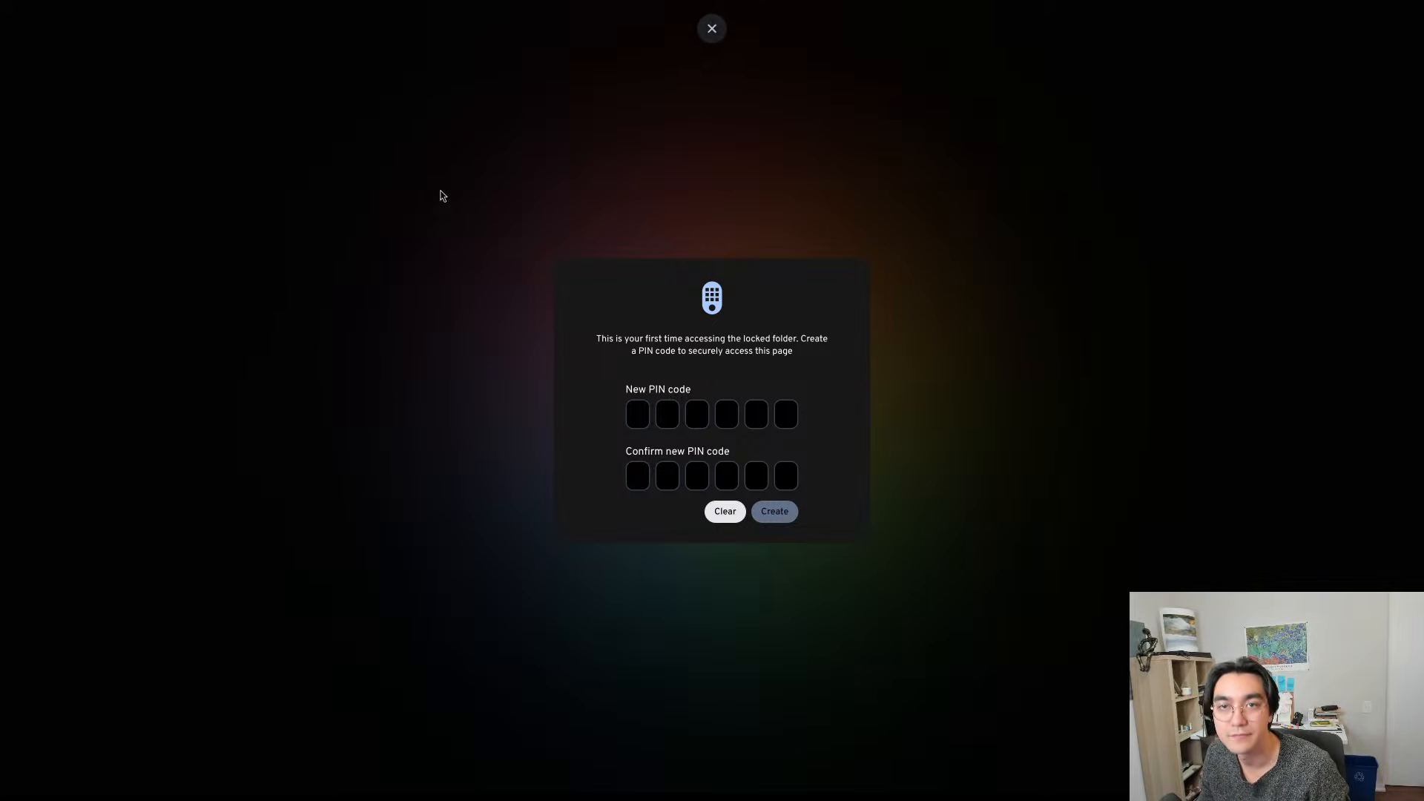
click(712, 27)
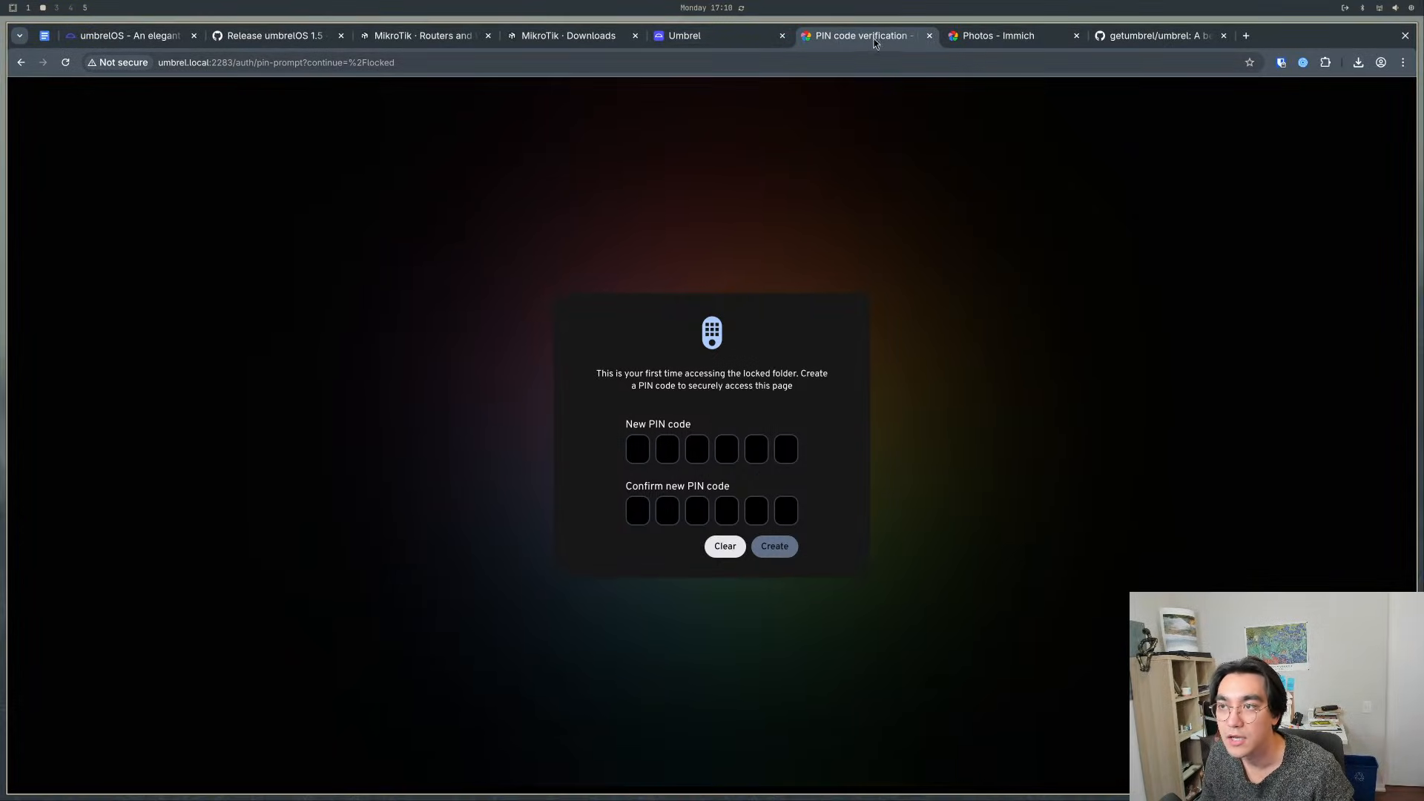
- Close both Immich tabs and restart the Immich app from the Umbrel home screen
click(929, 36)
click(930, 35)
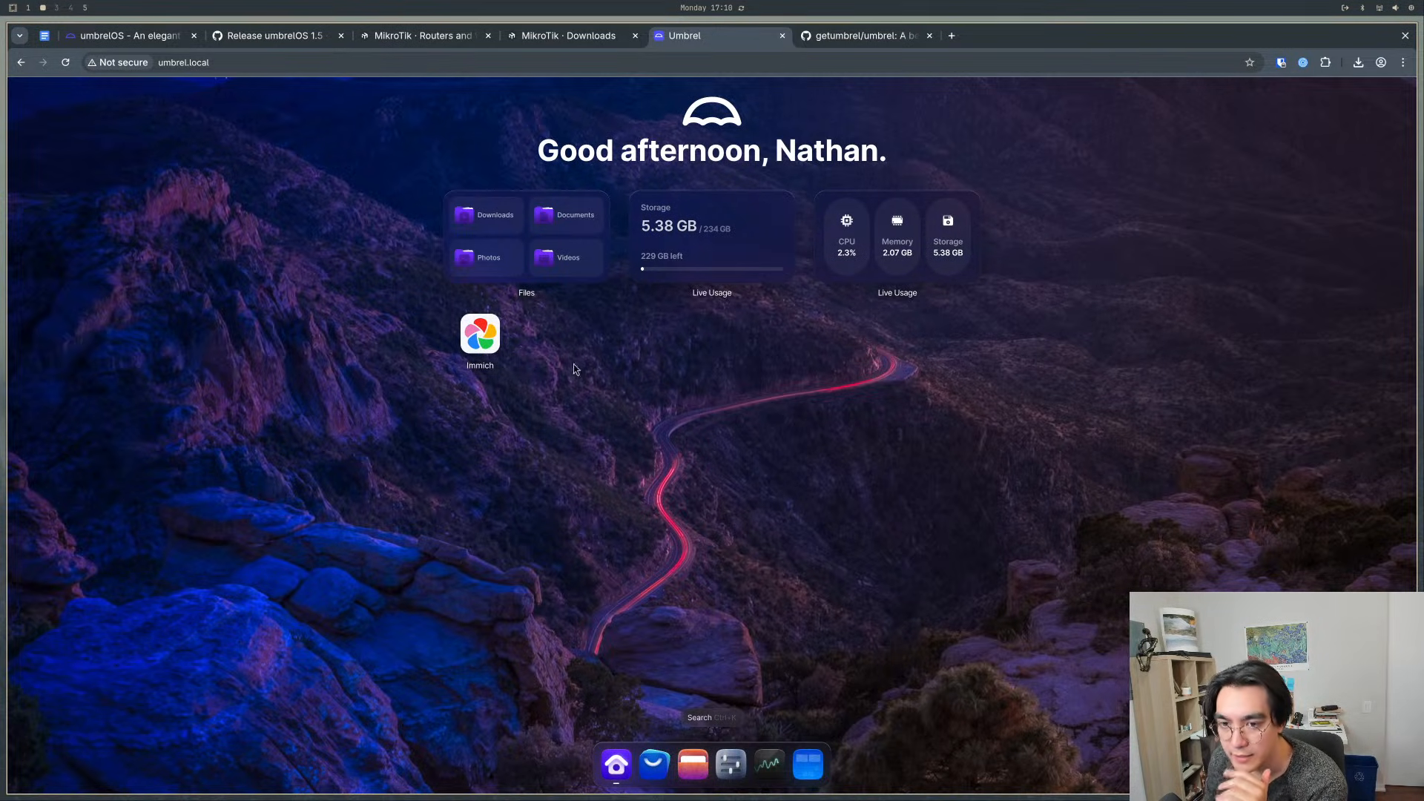
right_click(466, 335)
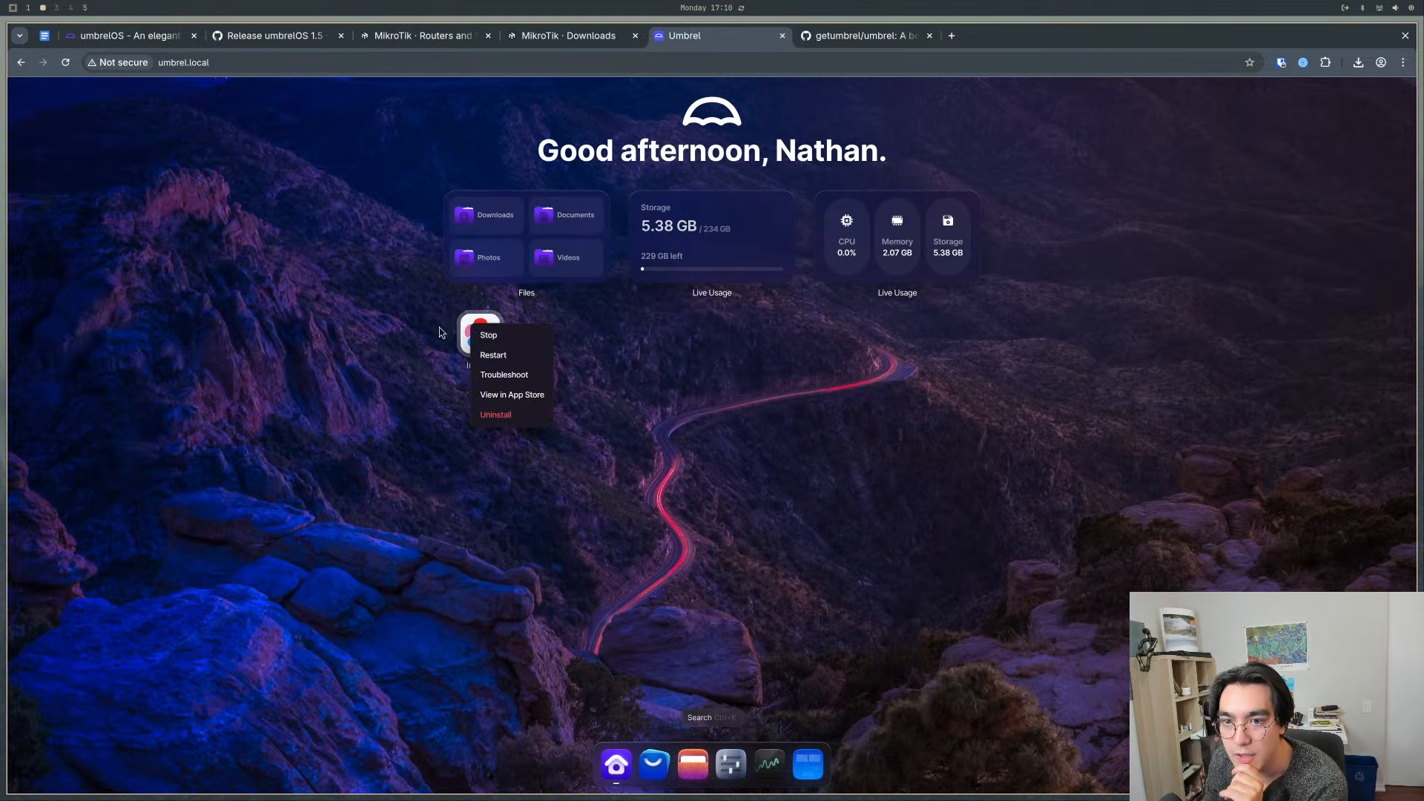
click(511, 360)
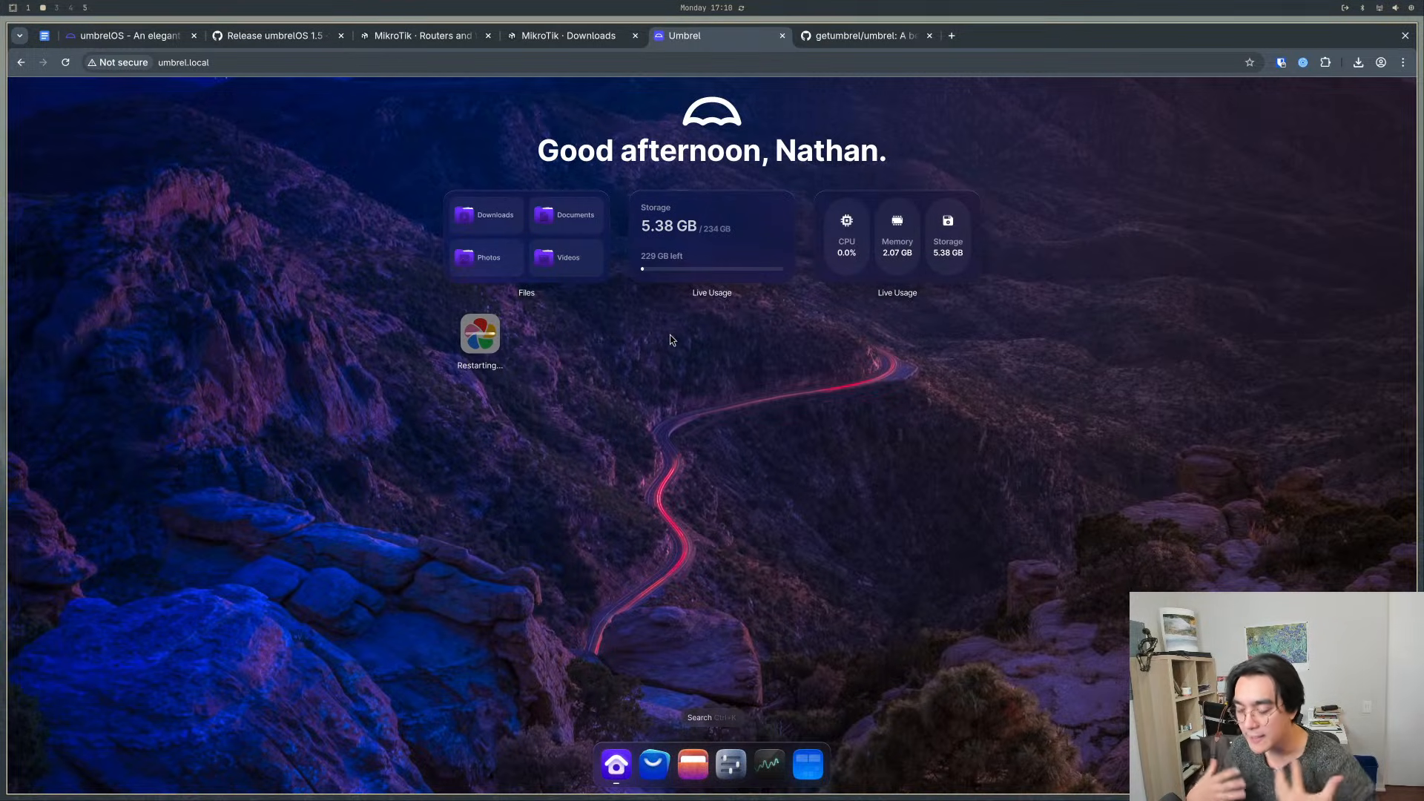
- Check the Photos folder in Files for the uploaded image and try to open Immich again
click(507, 272)
drag(731, 340, 562, 238)
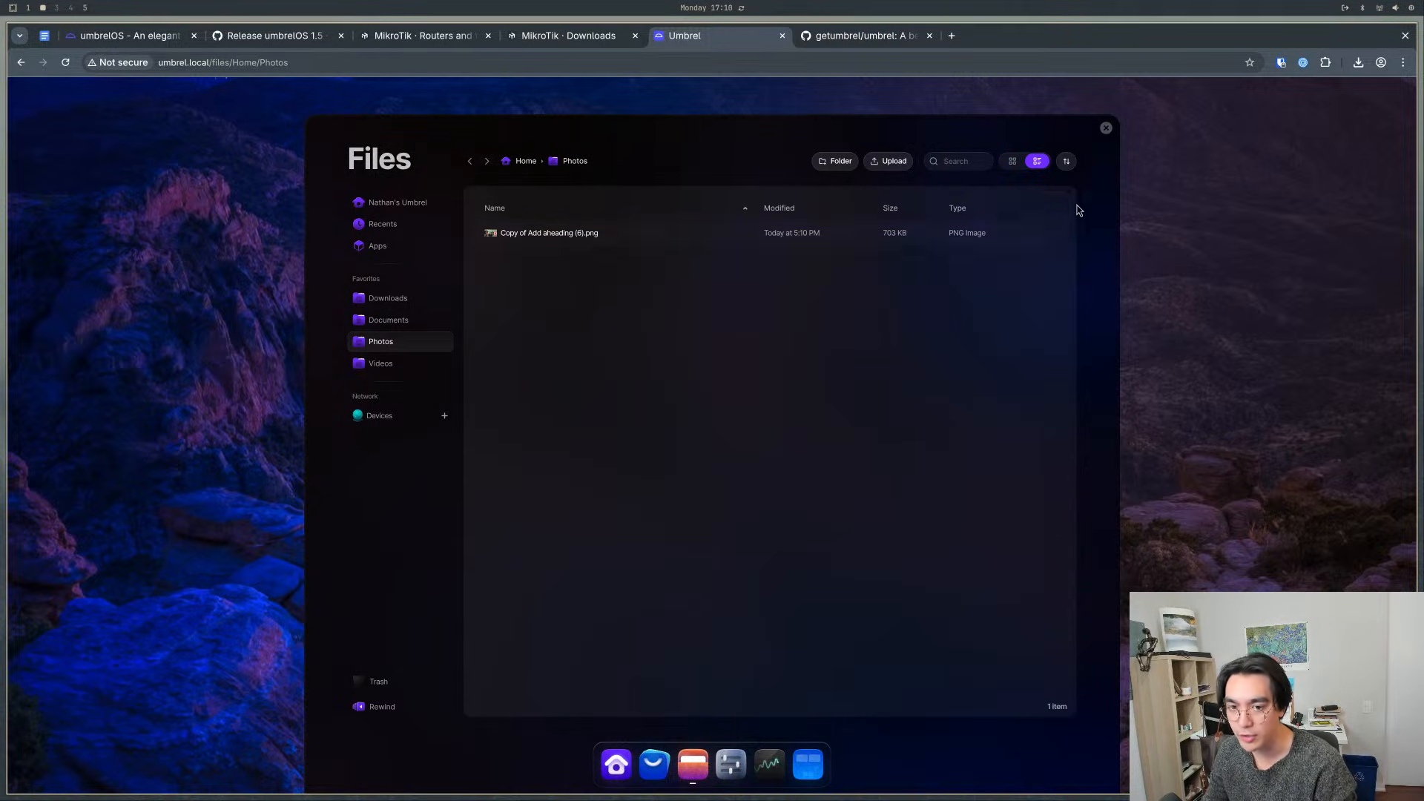
click(1106, 127)
click(483, 338)
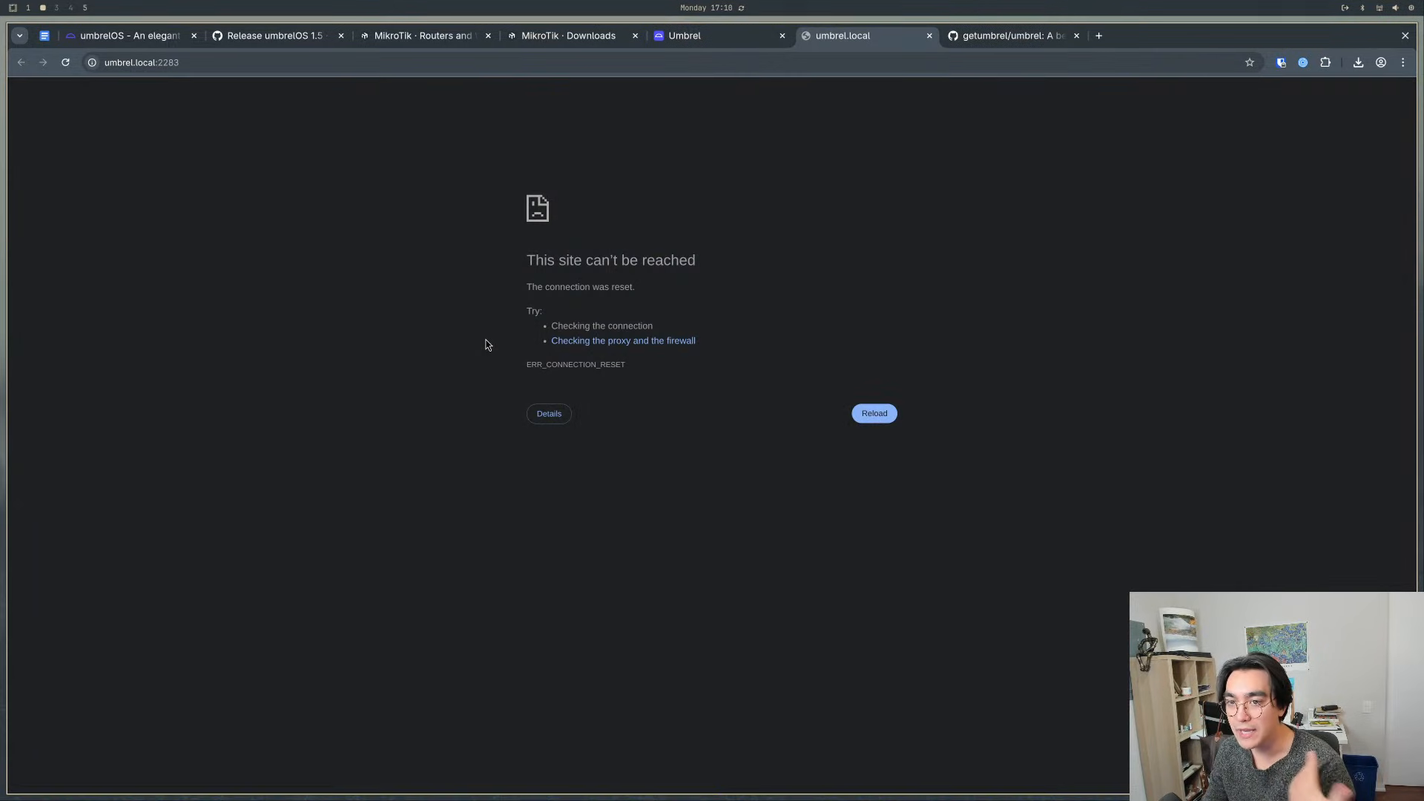
- Reload Immich and look through its Explore, Sharing, Favorites, Utilities and Archive pages for the uploaded photo
click(488, 344)
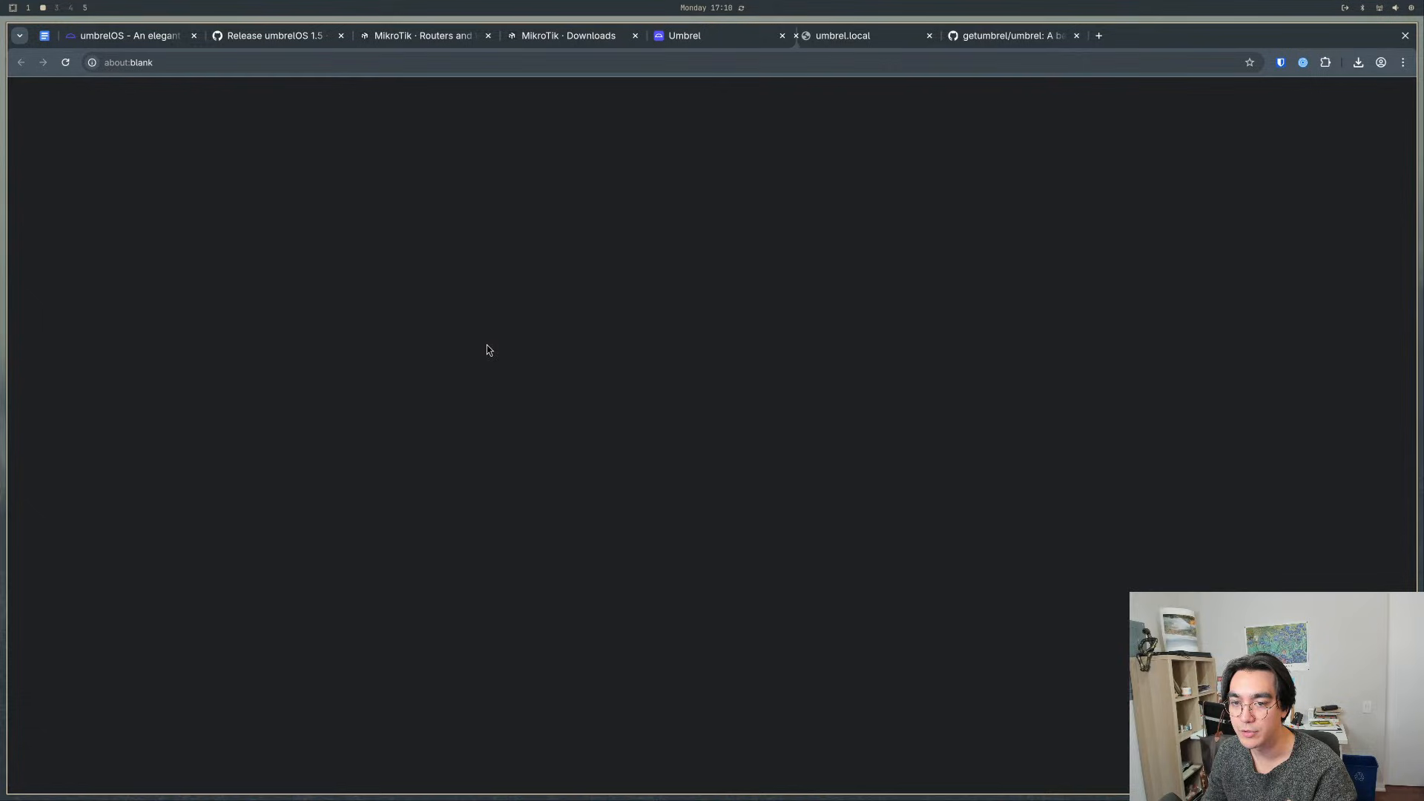
click(1040, 37)
click(1076, 36)
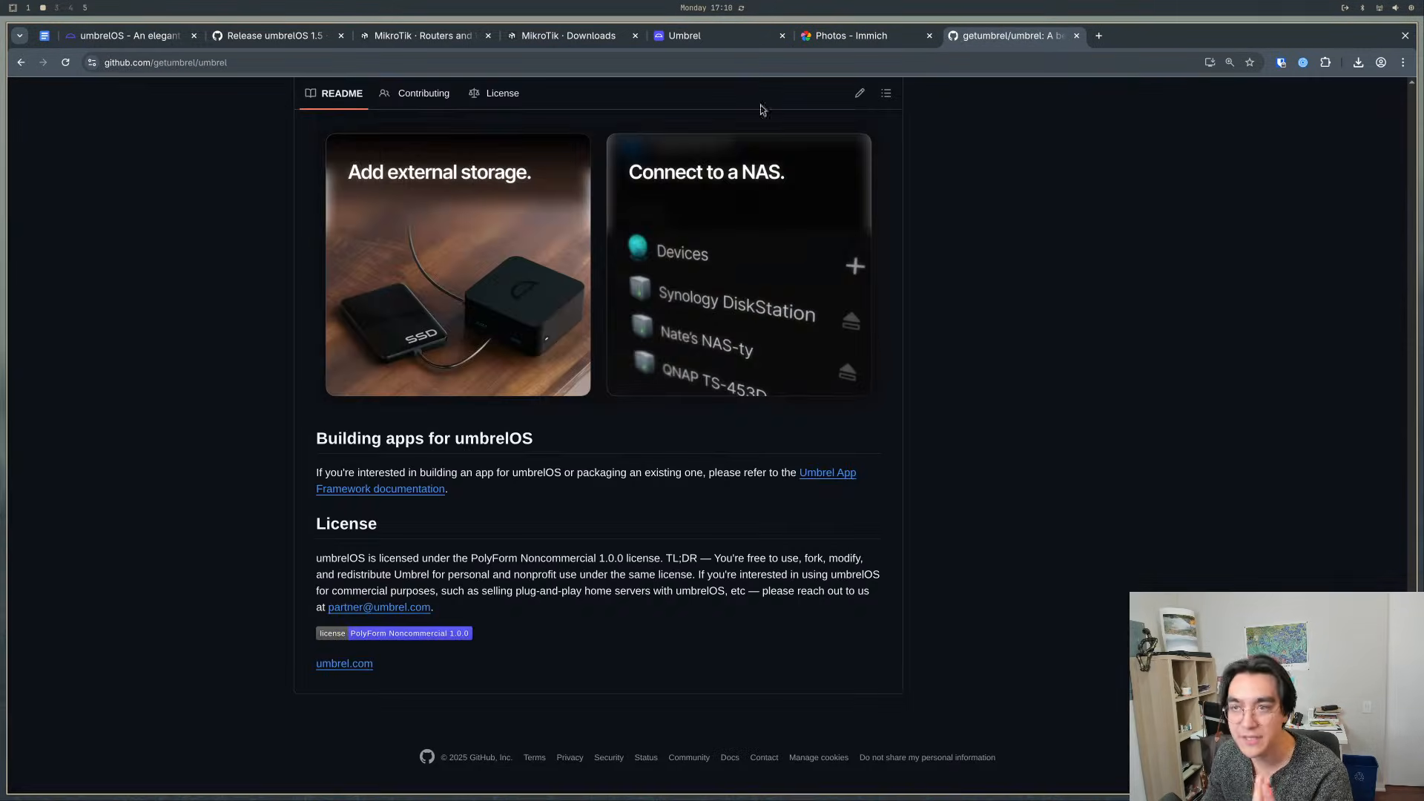
click(868, 37)
click(67, 222)
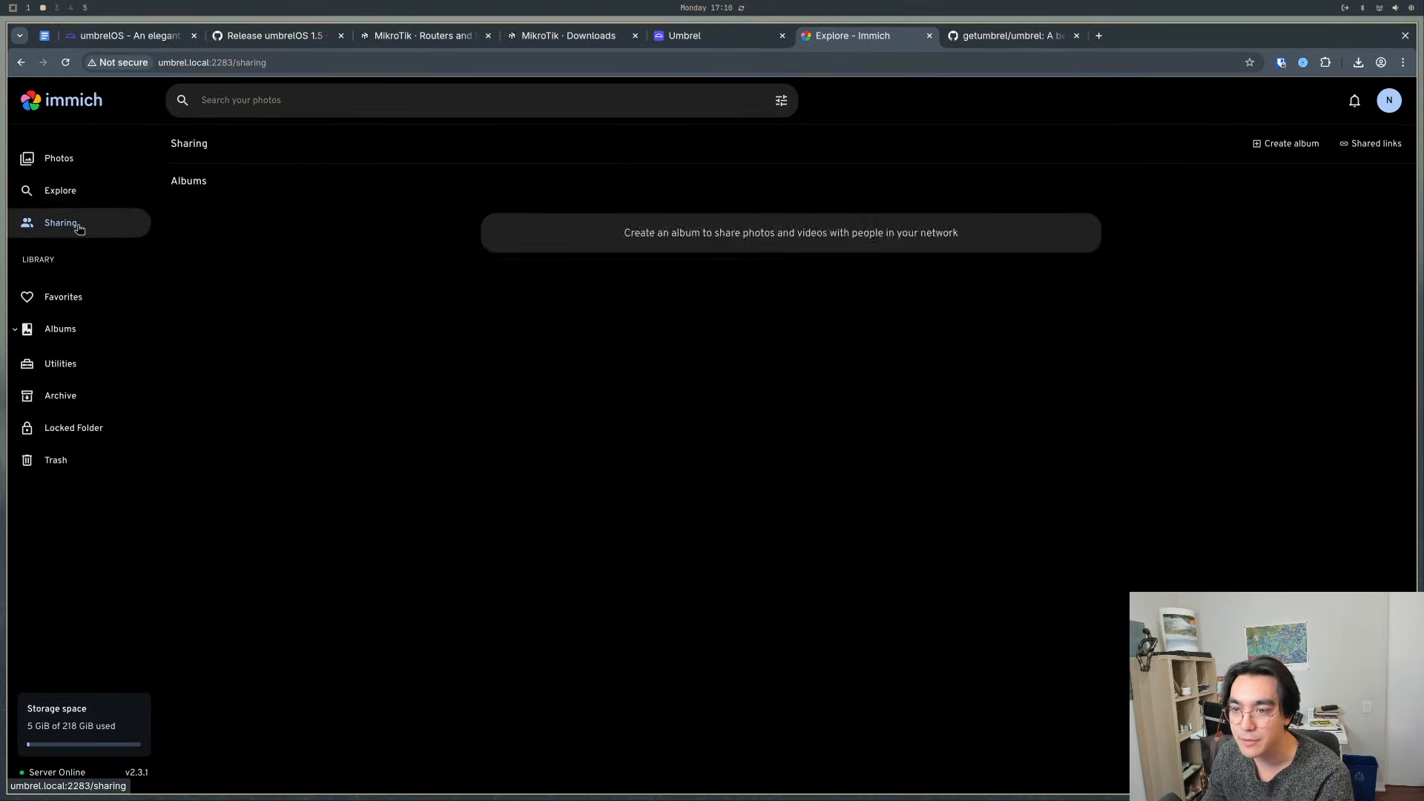
click(63, 306)
click(75, 169)
click(74, 363)
click(74, 393)
click(75, 363)
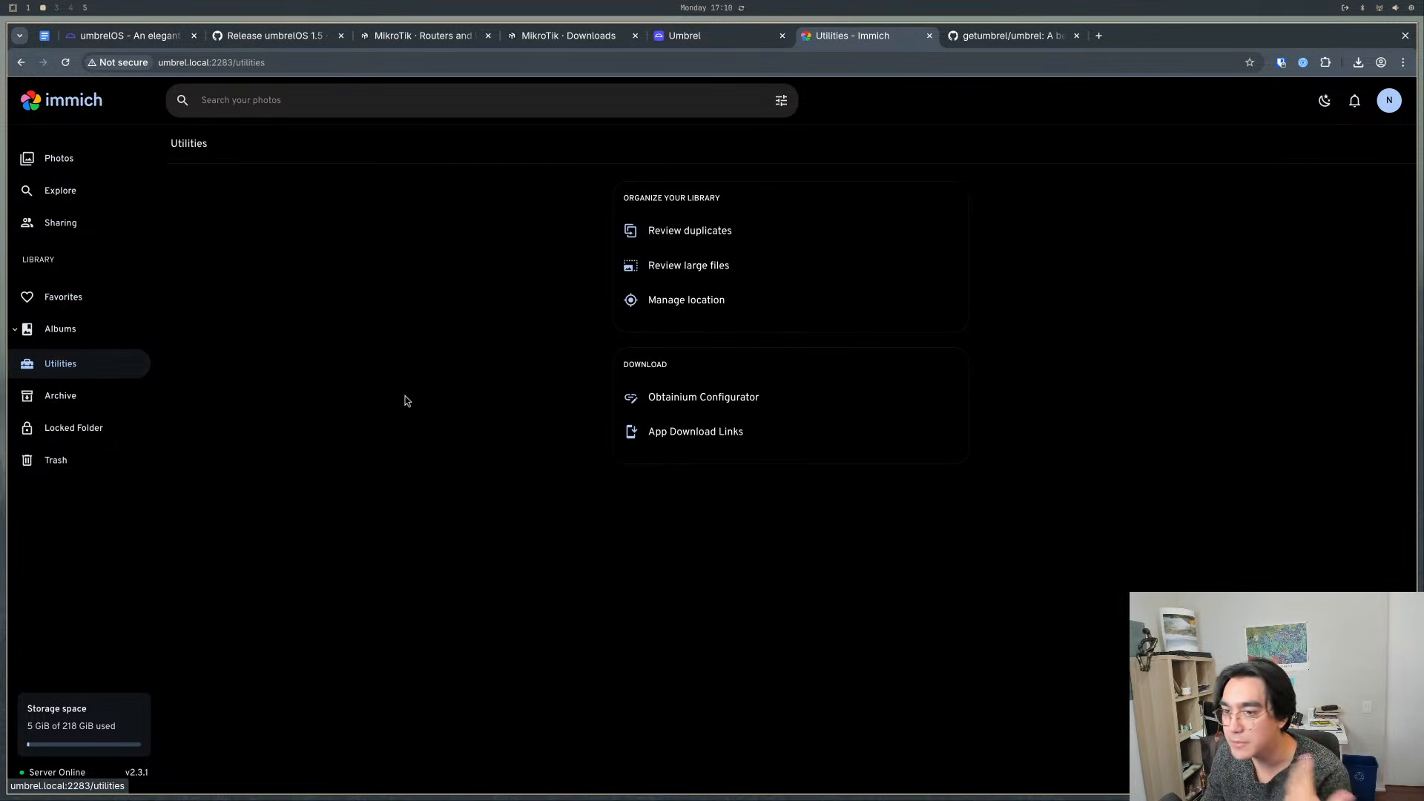
- Return to Umbrel, check the Videos and Downloads folders in Files, and close Files
click(771, 42)
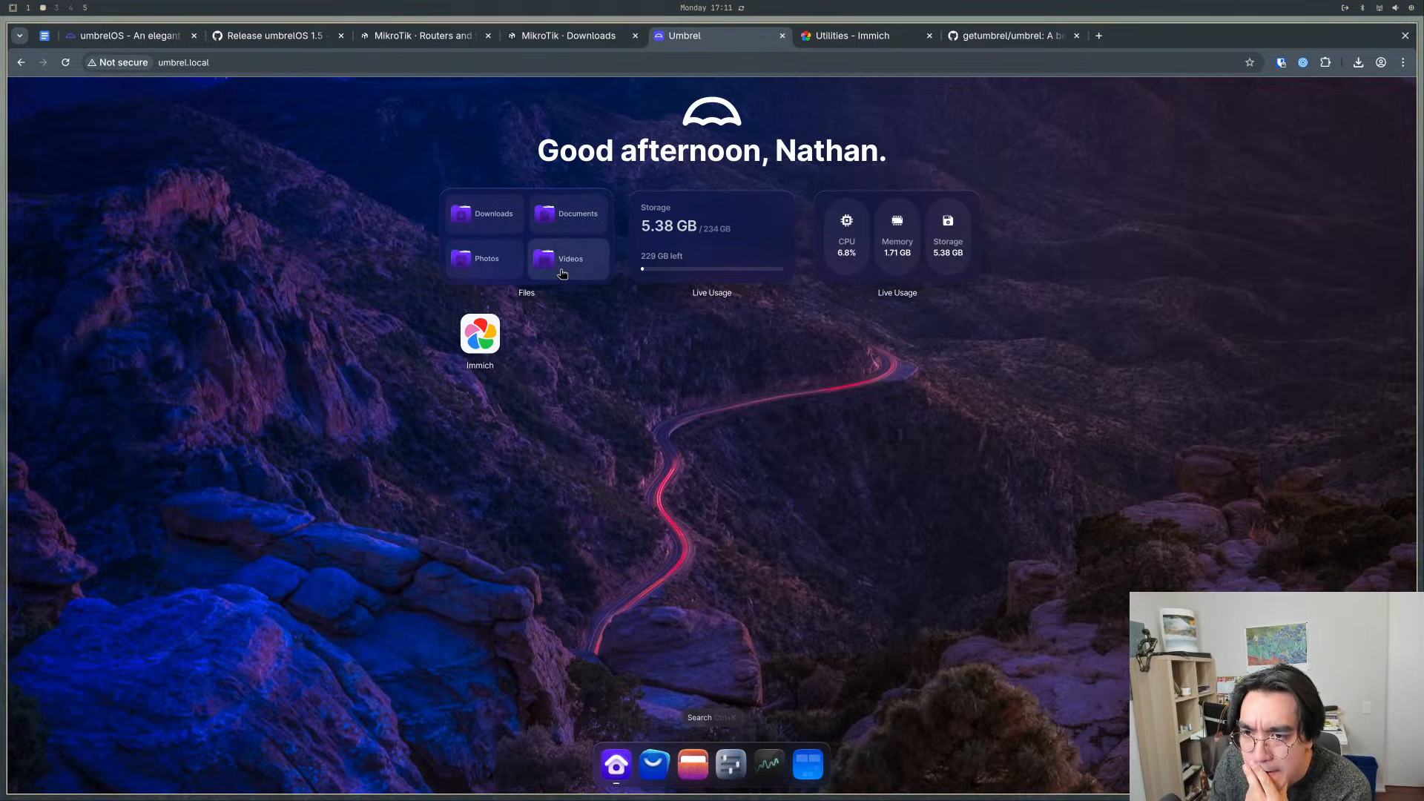
click(584, 245)
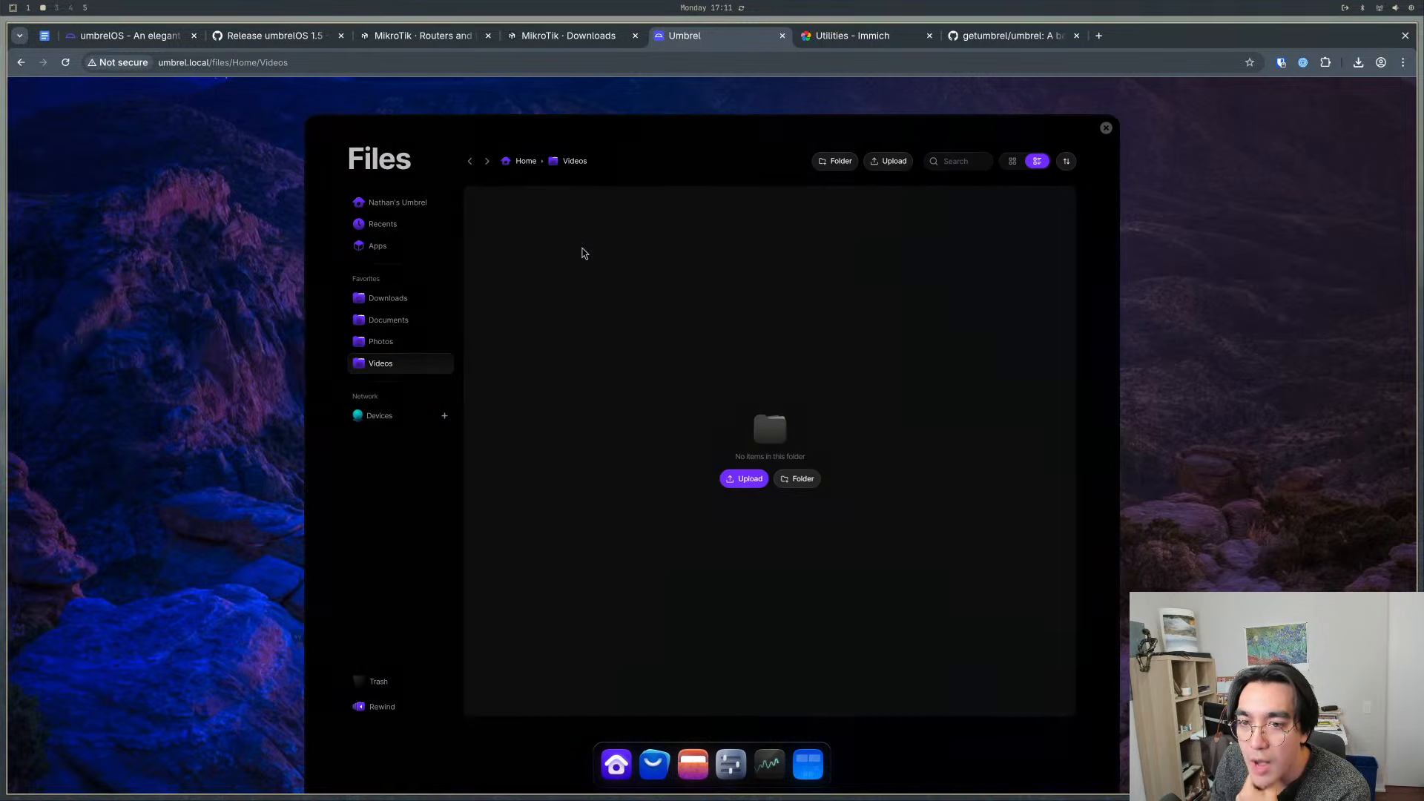
click(1109, 128)
click(484, 214)
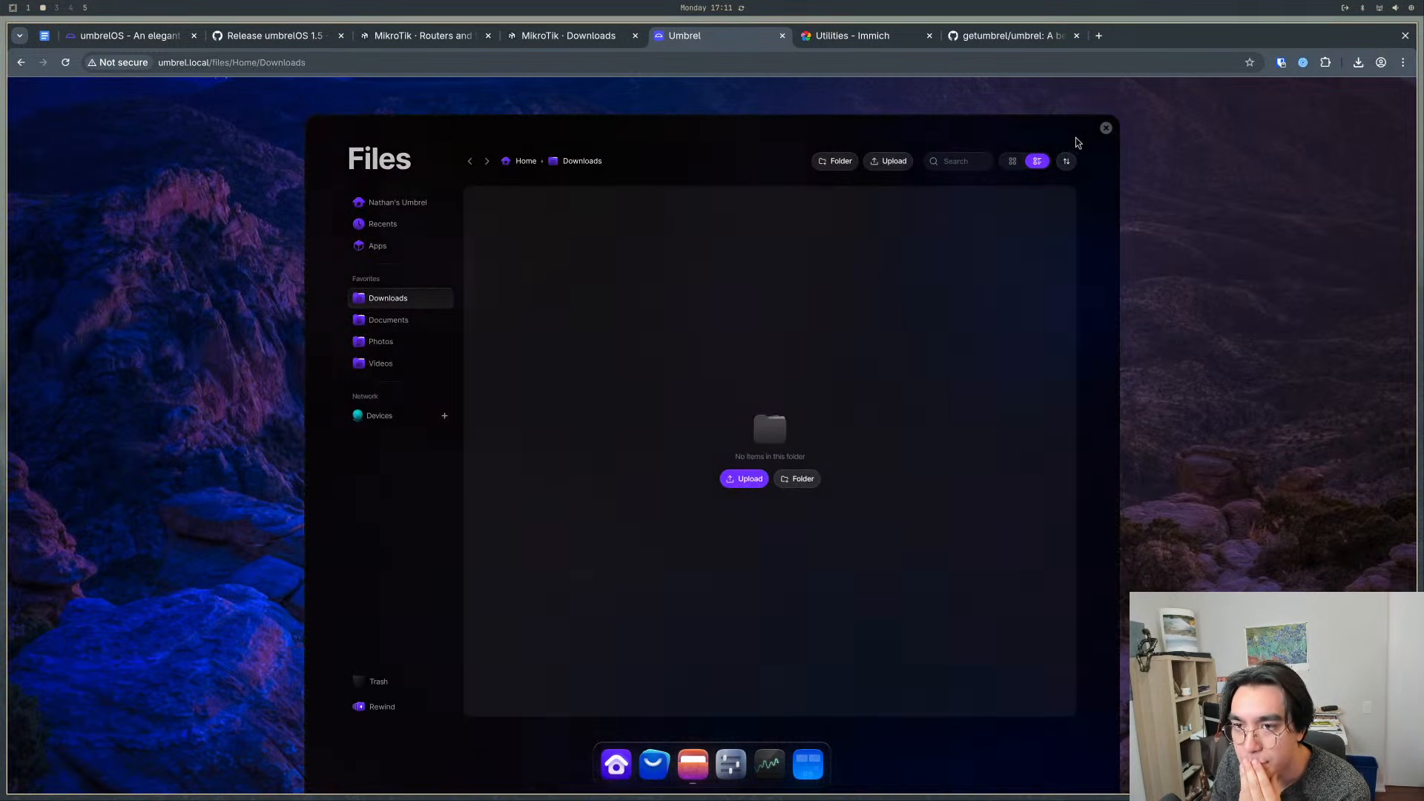
click(1105, 129)
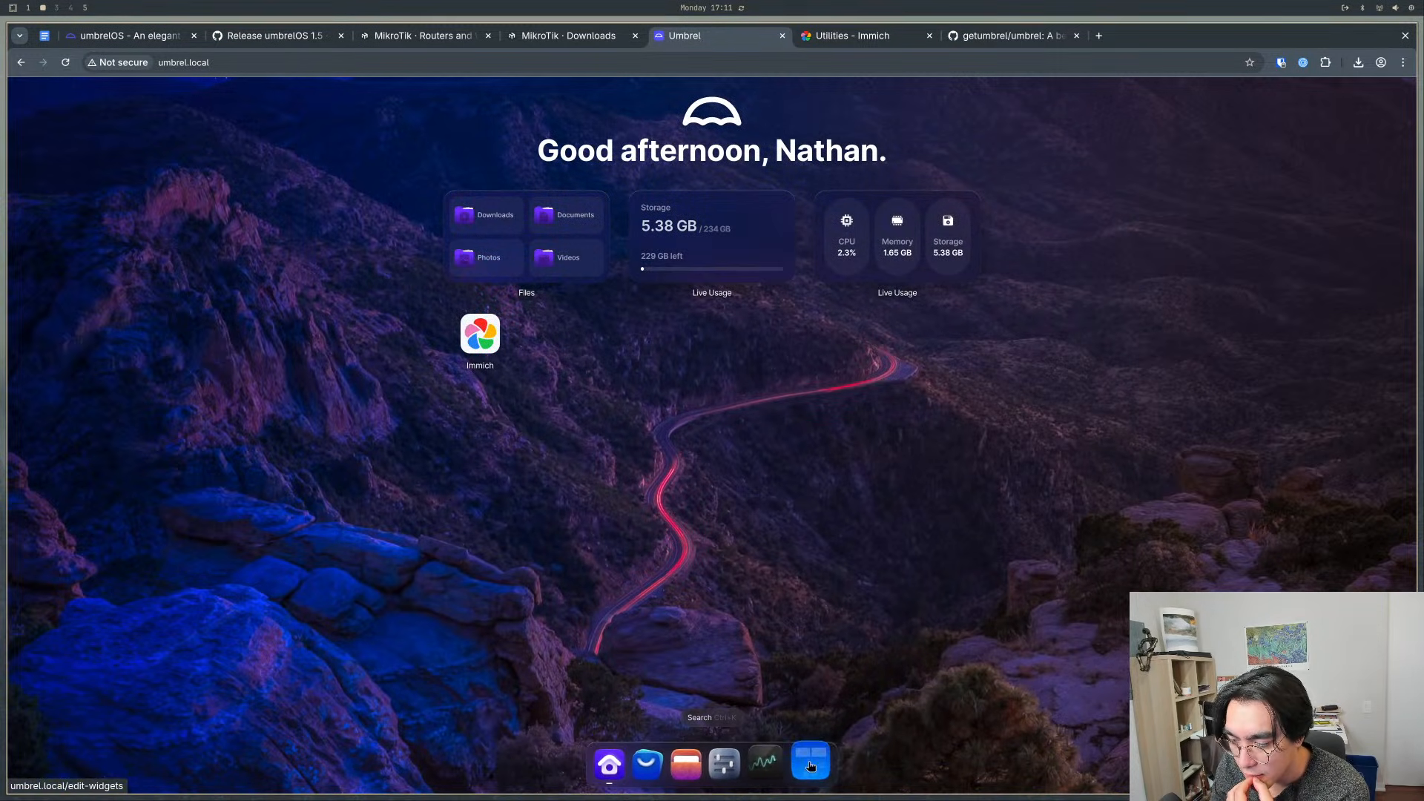
- Review the Umbrel Settings options and examine the Immich app's logs under Troubleshoot
click(727, 762)
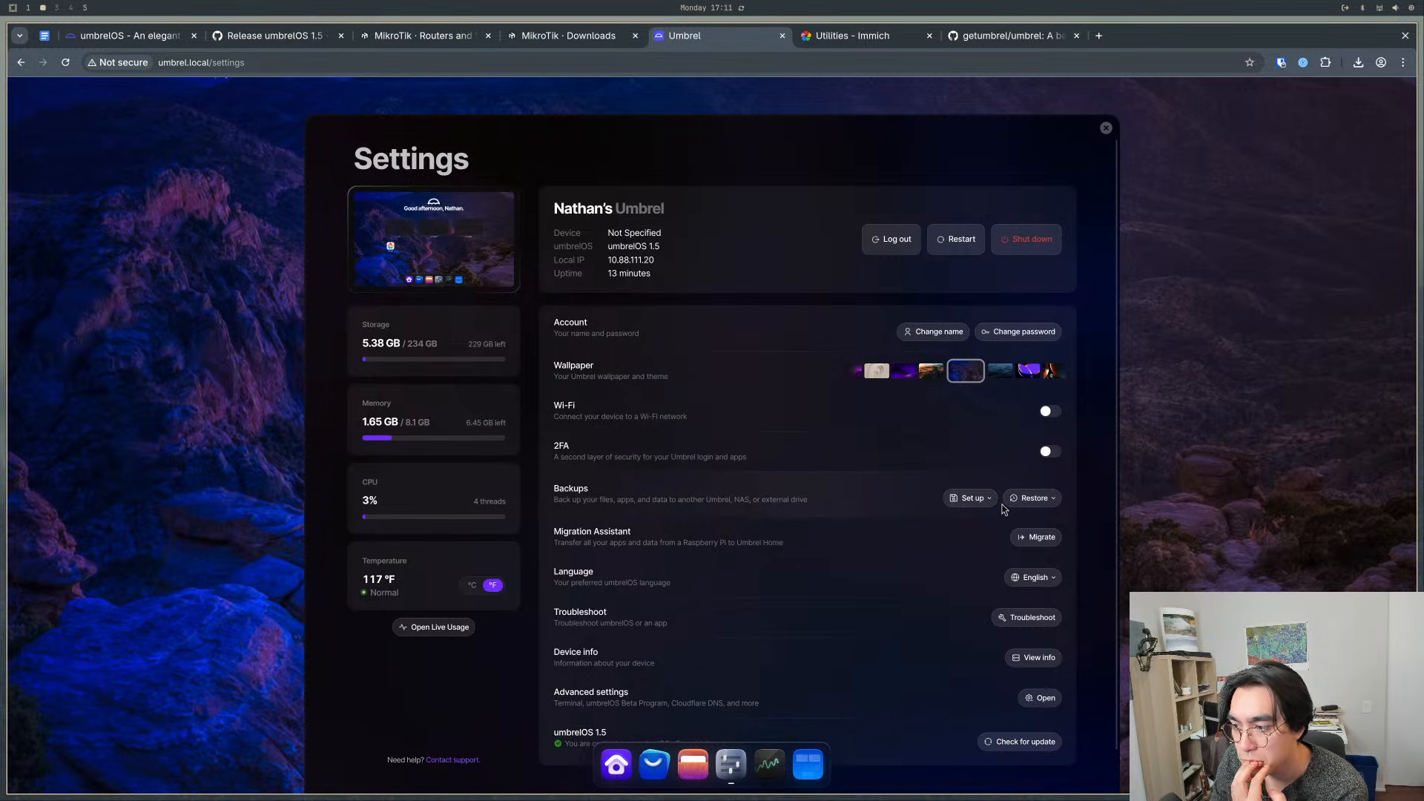
scroll(1001, 511, down, 2)
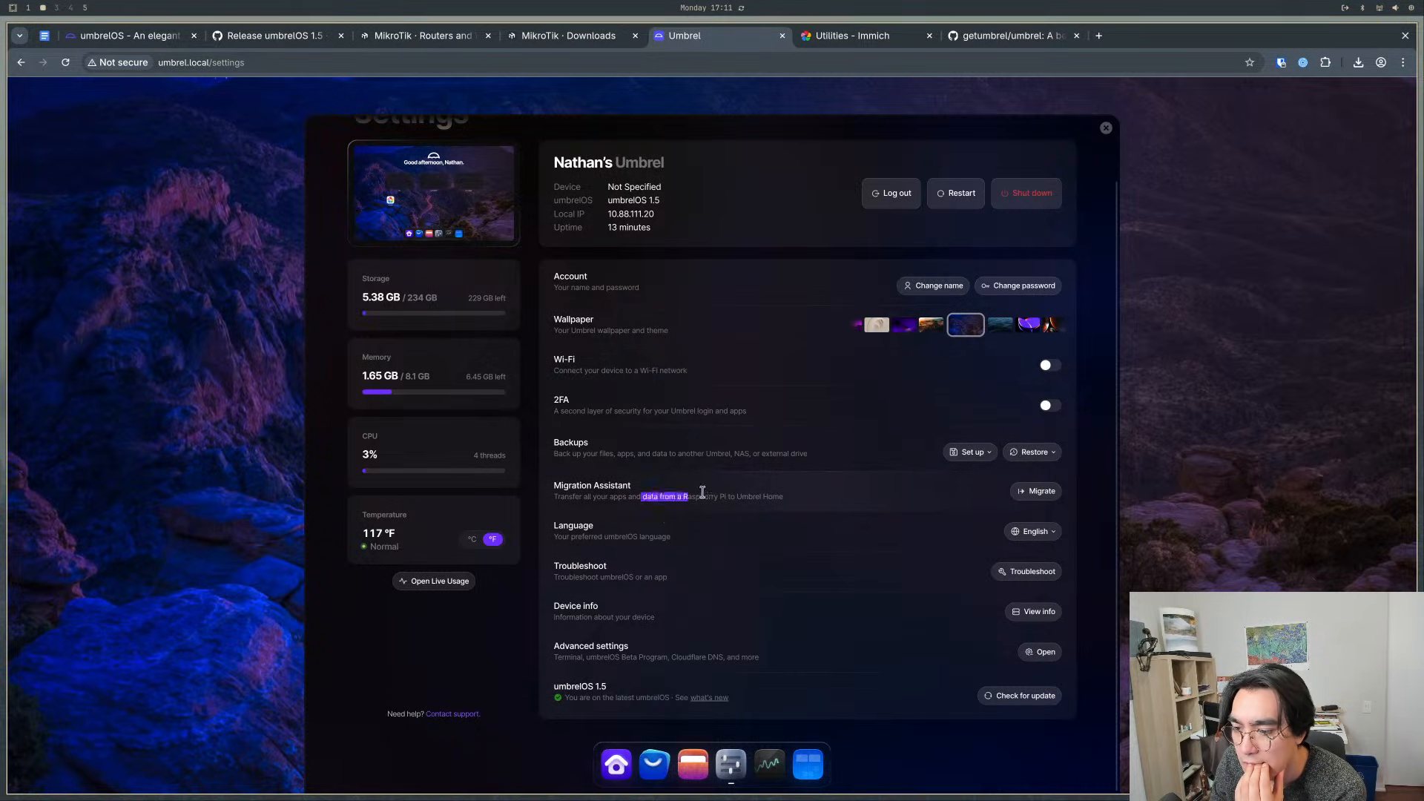
drag(555, 538, 676, 539)
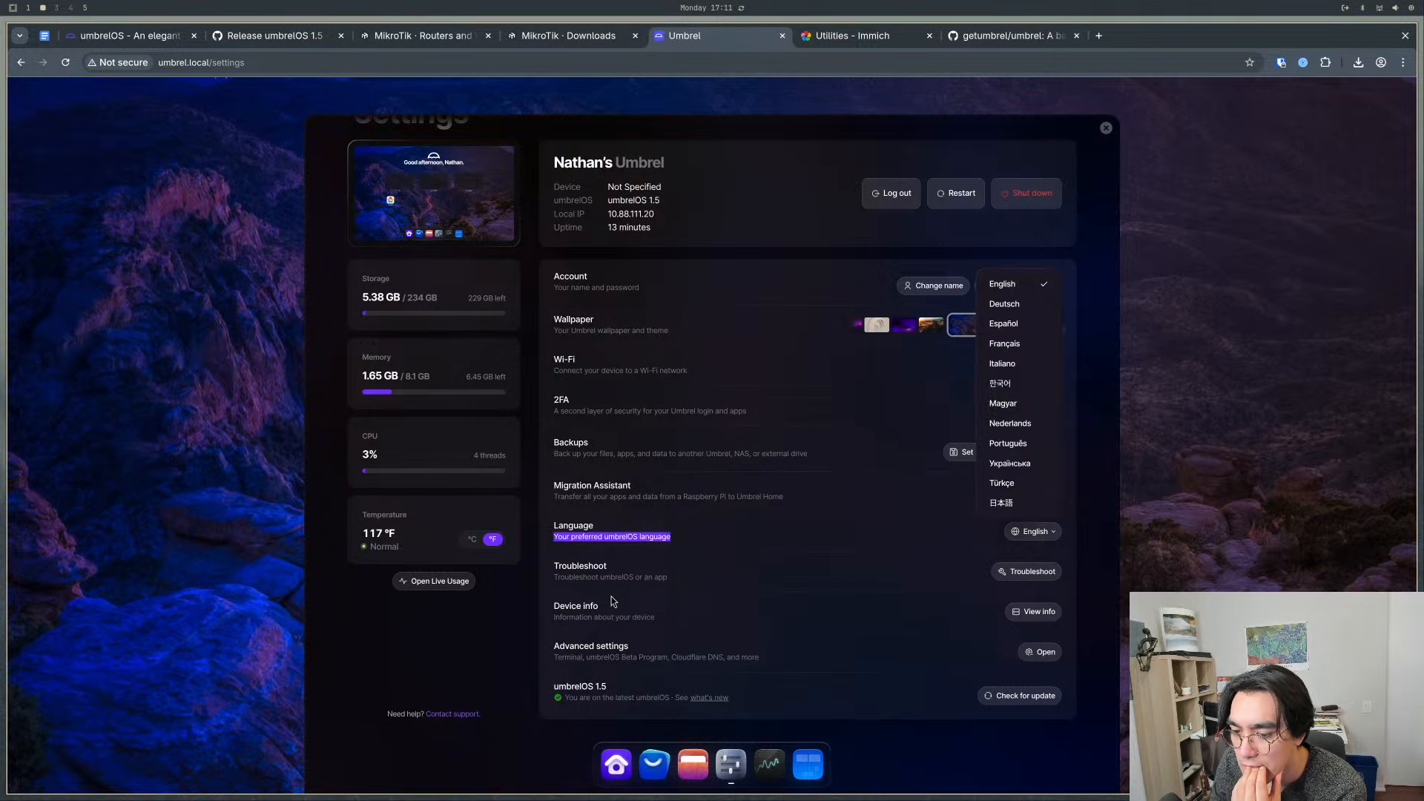
click(588, 589)
click(1019, 574)
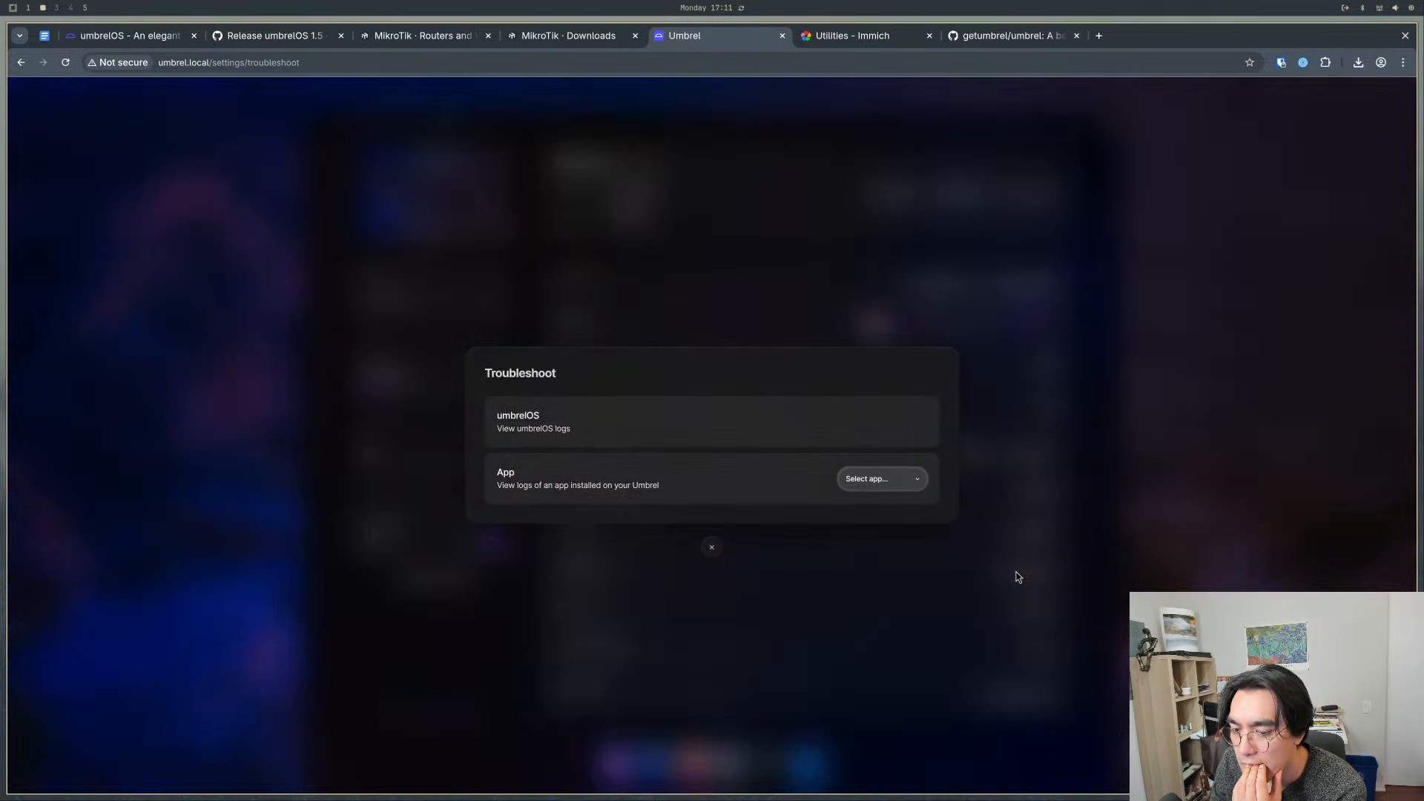
click(882, 481)
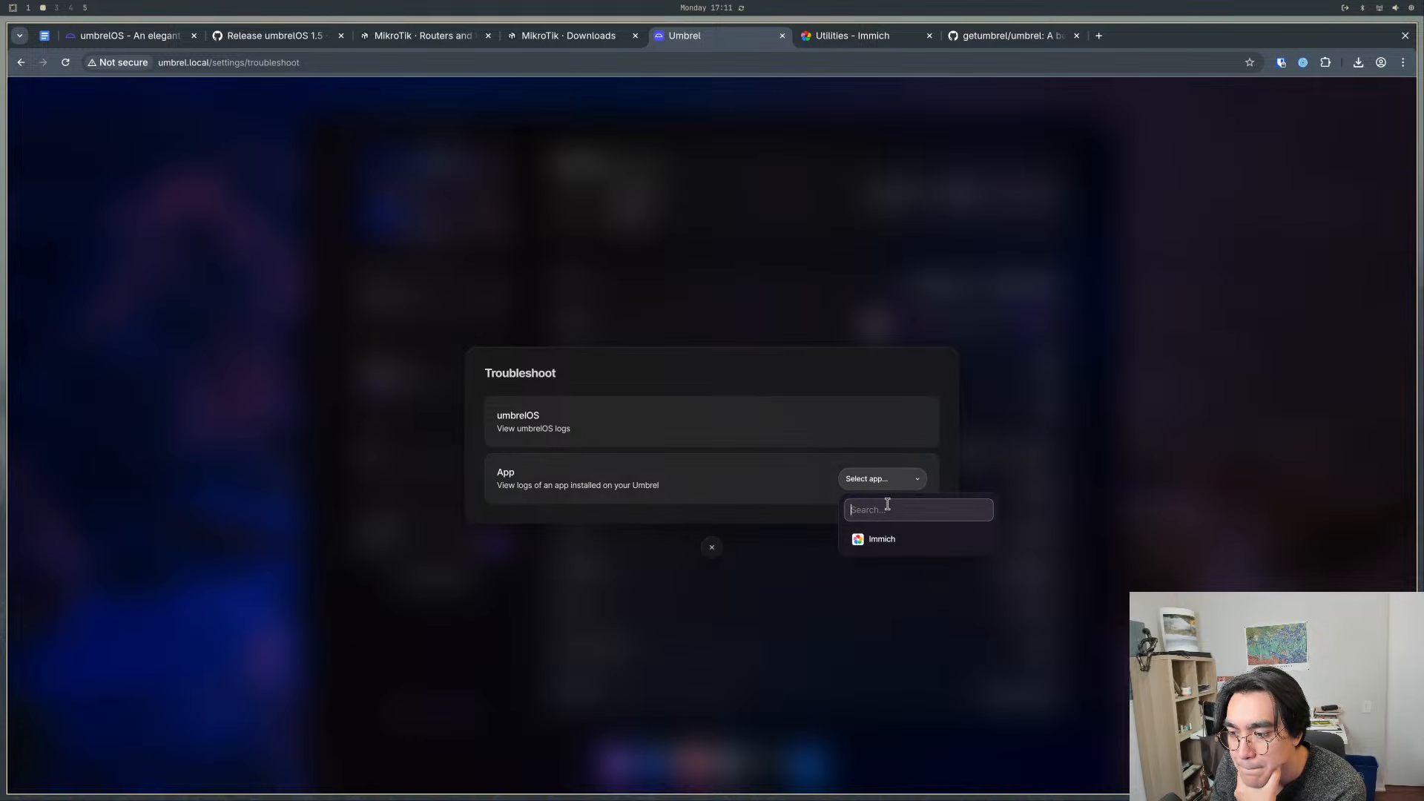
click(882, 537)
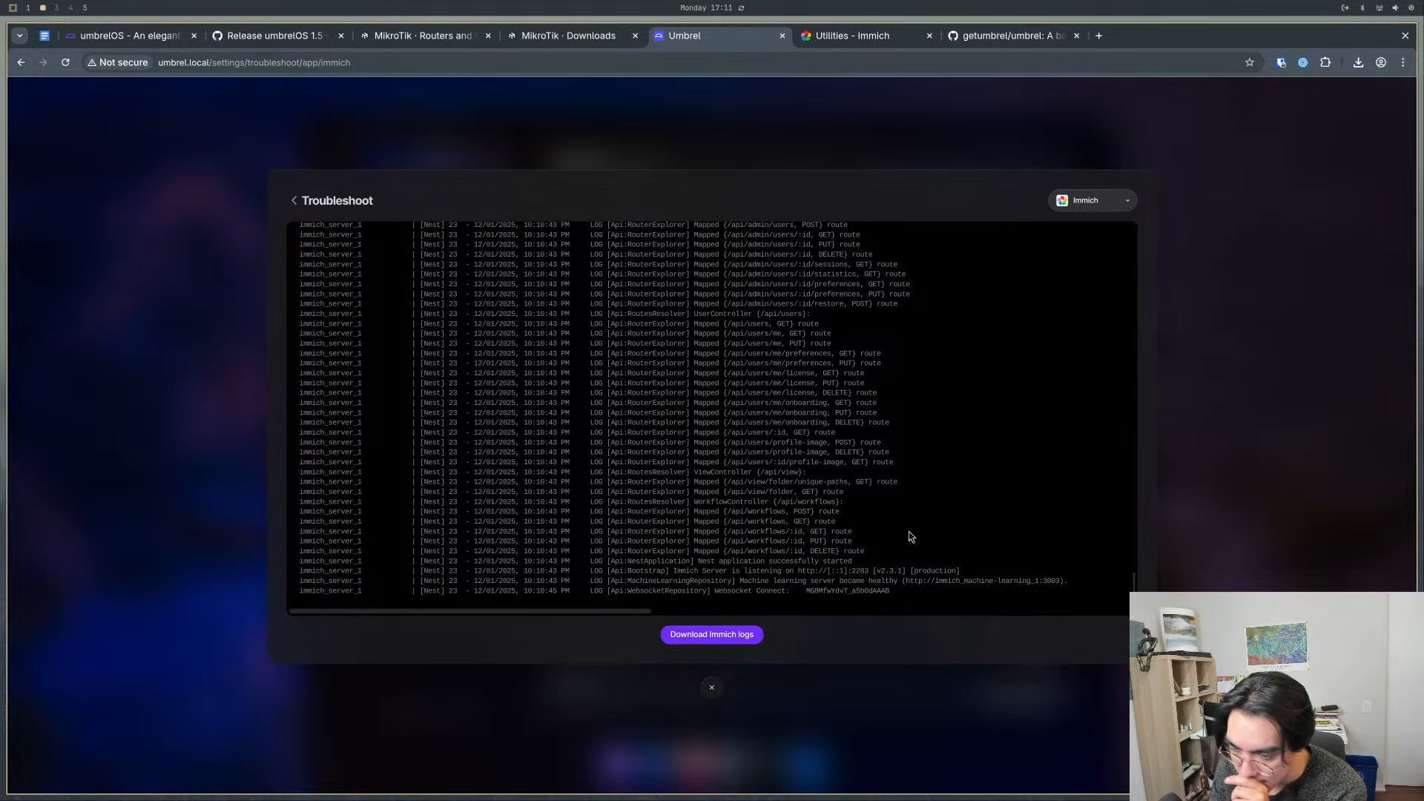
drag(614, 612, 404, 622)
scroll(829, 378, up, 5)
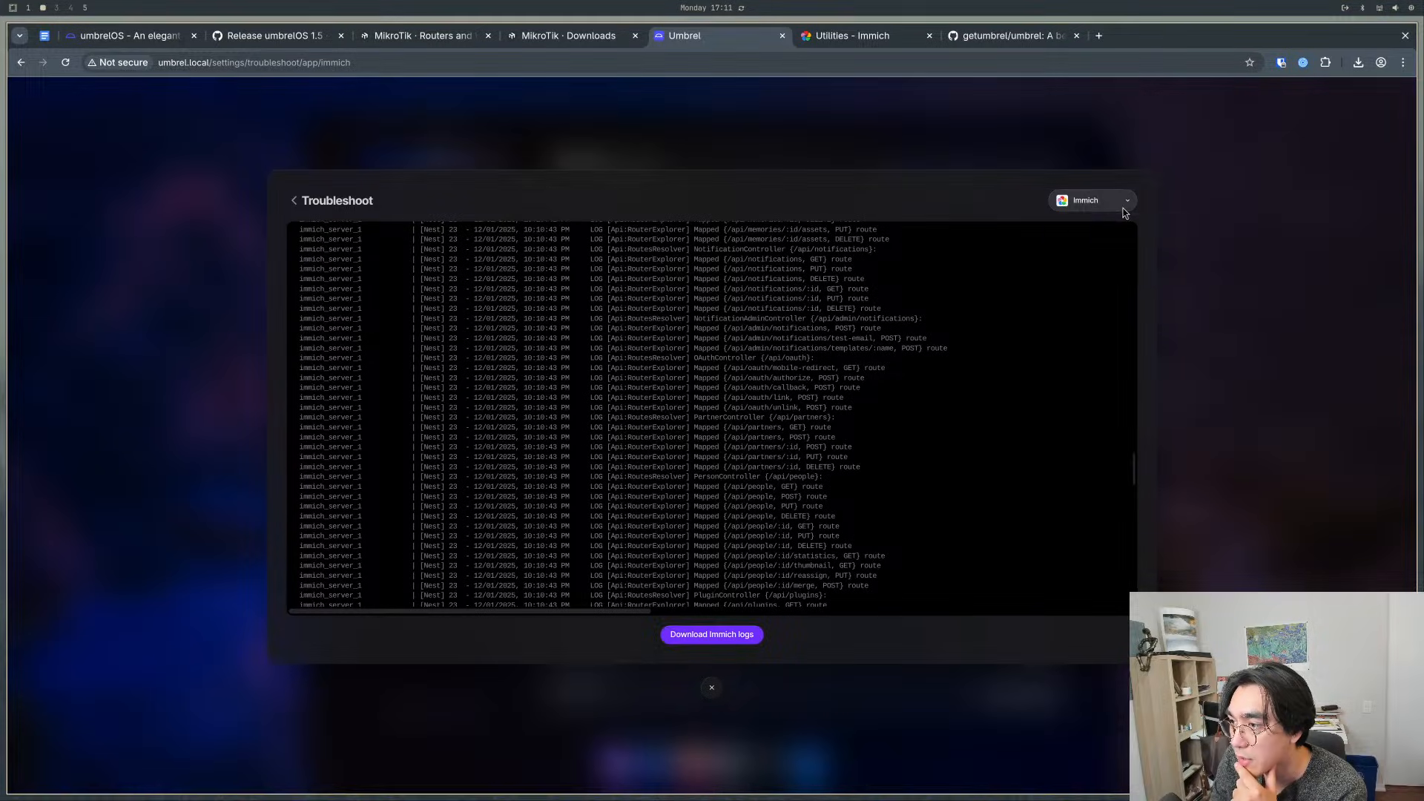
click(294, 200)
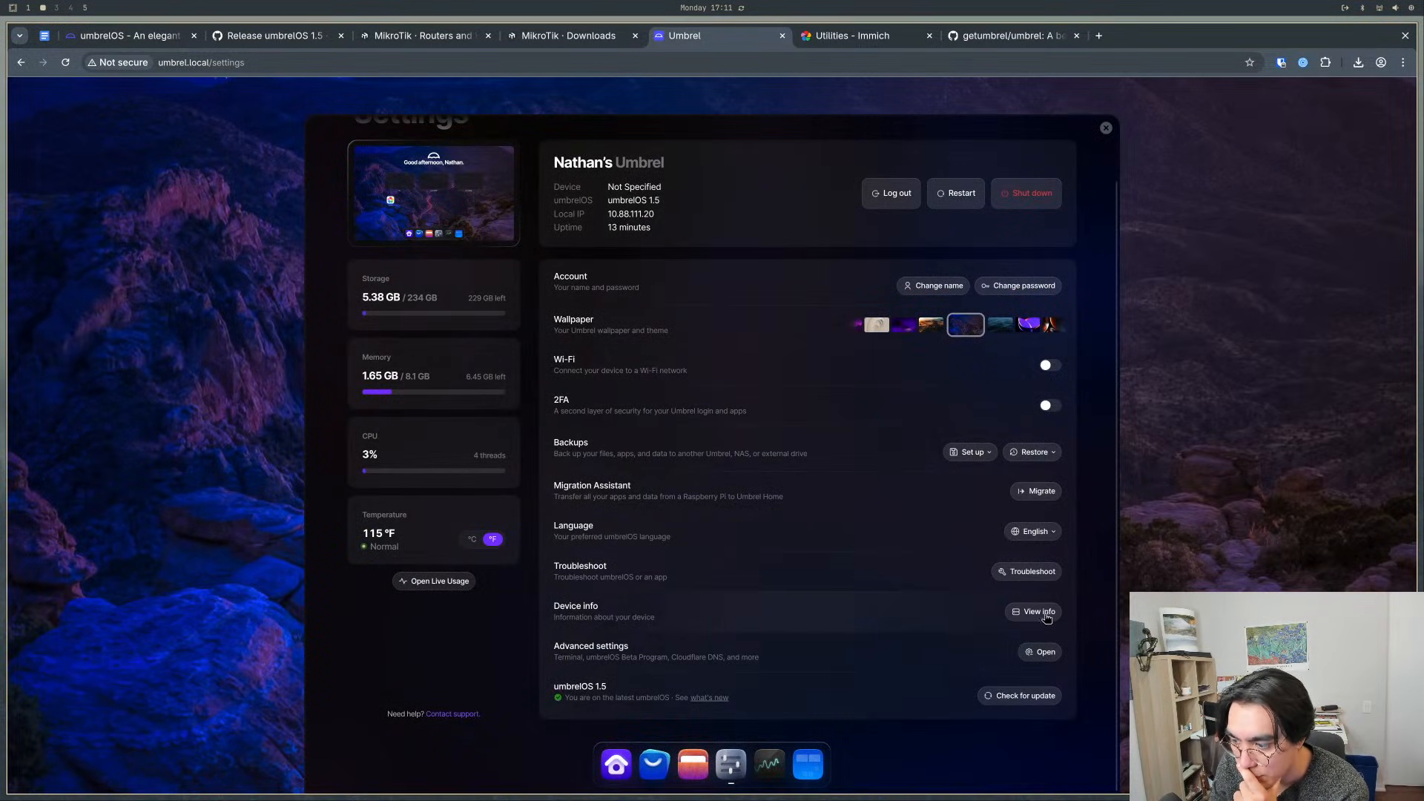
- Open the umbrelOS terminal from Advanced settings, list the home directory with ls, and issue sudo docker ps
click(1043, 655)
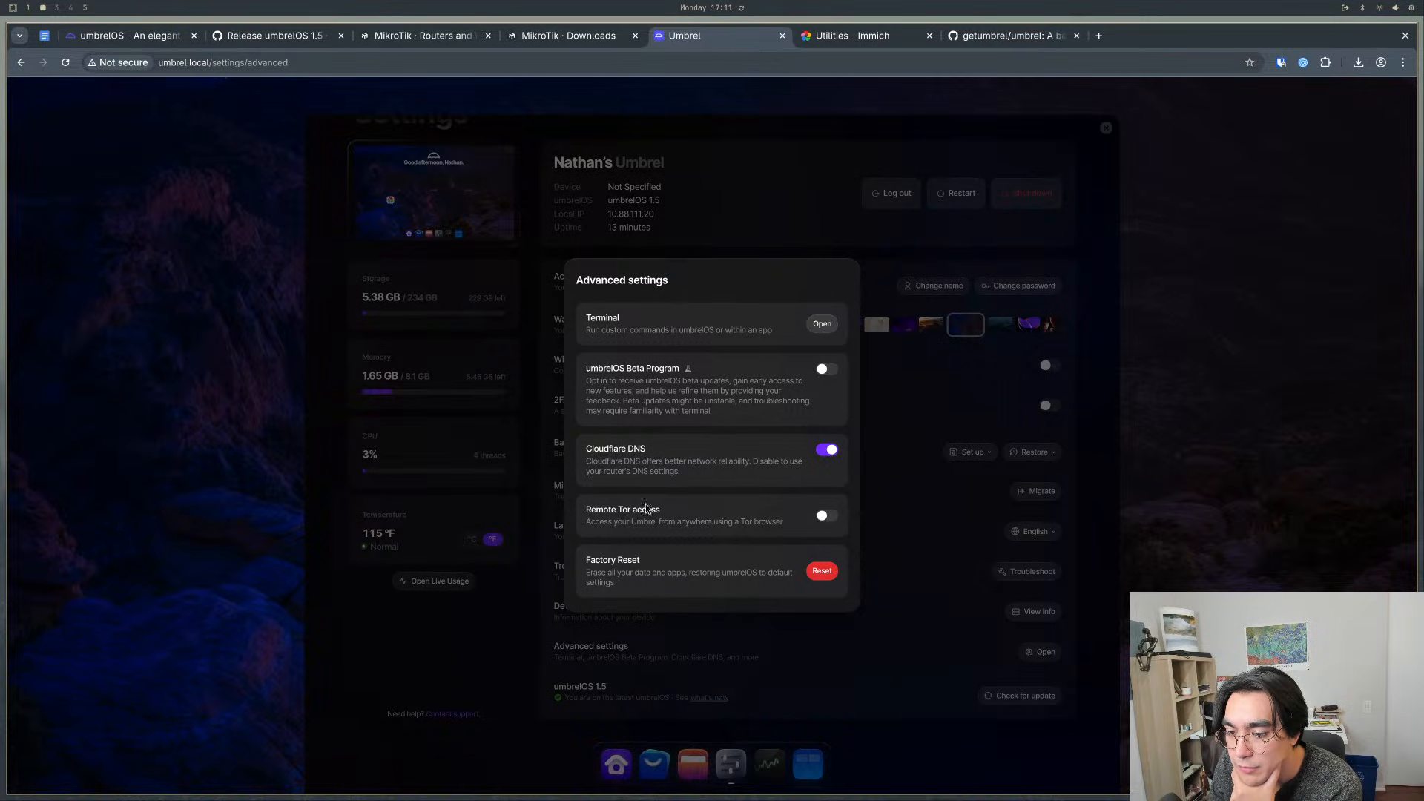
click(821, 324)
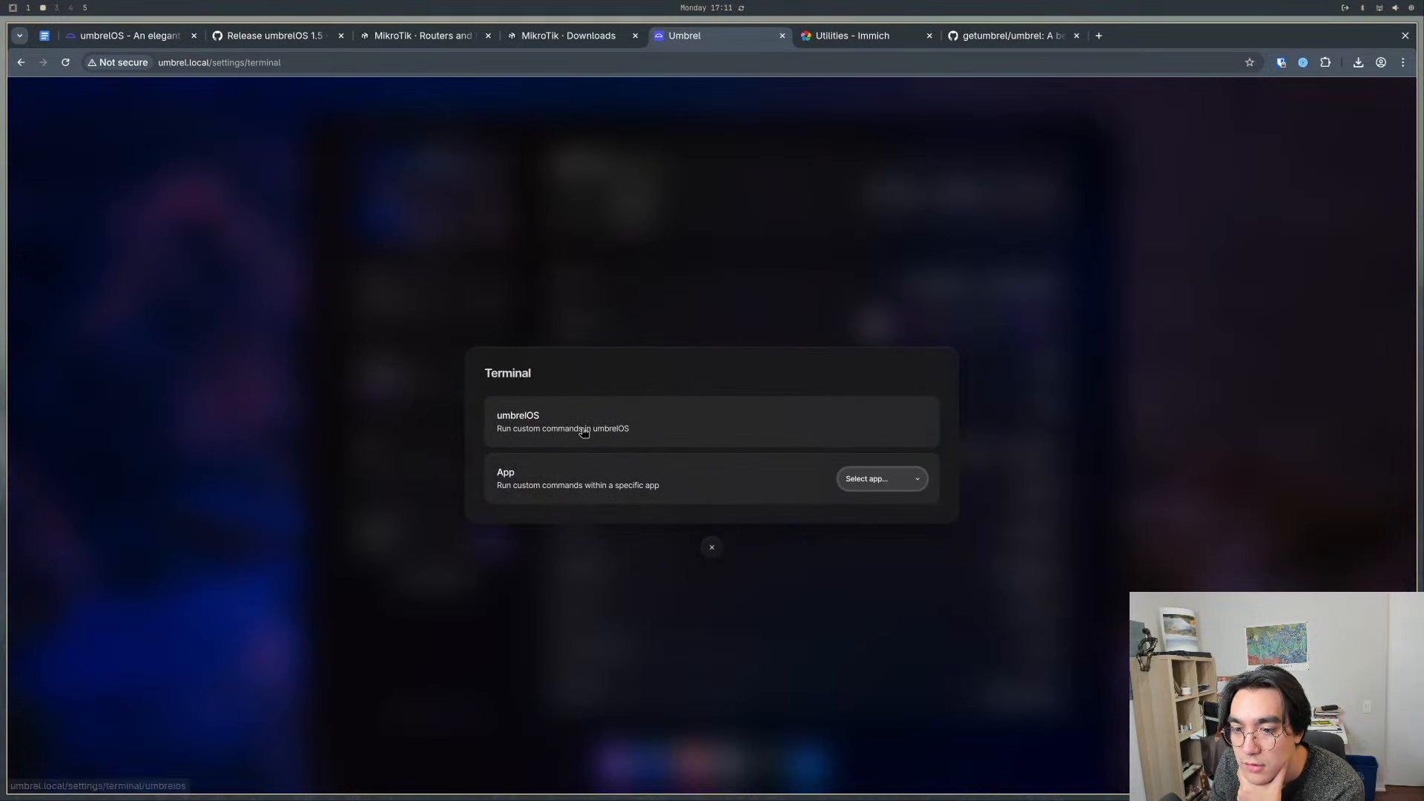
click(584, 432)
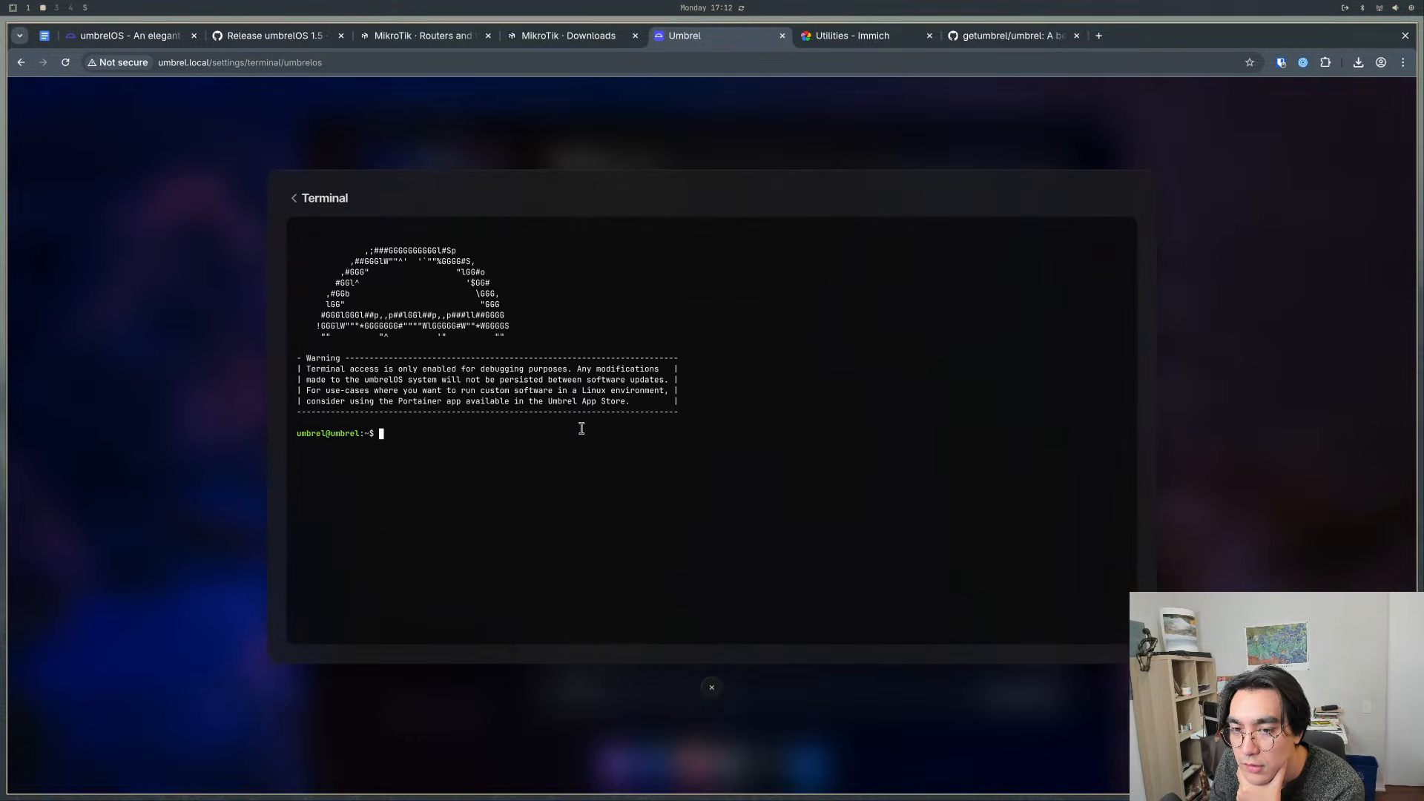
text(ls)
key(Return)
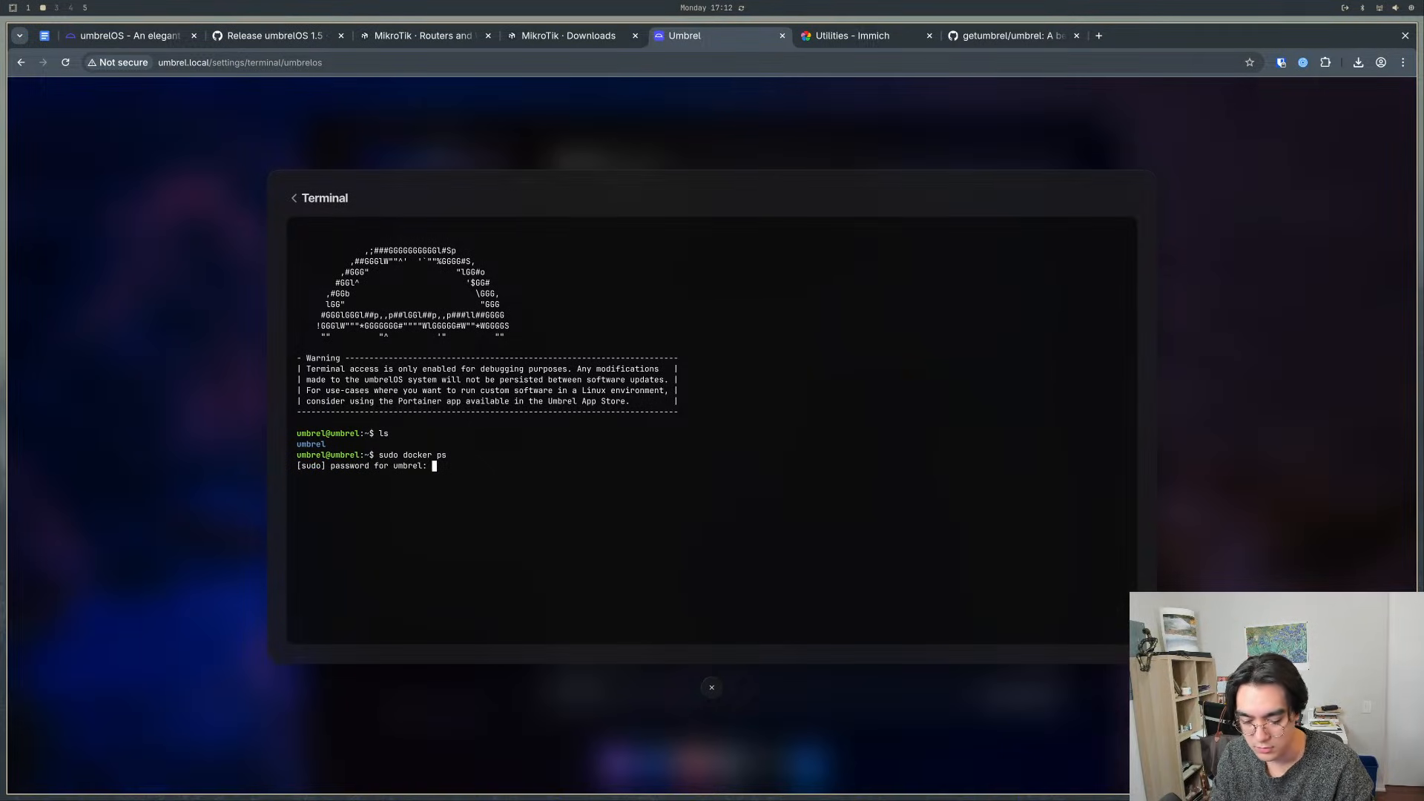
- Enter the sudo password to list the running Docker containers, examine them, and close the terminal and Settings
key(Return)
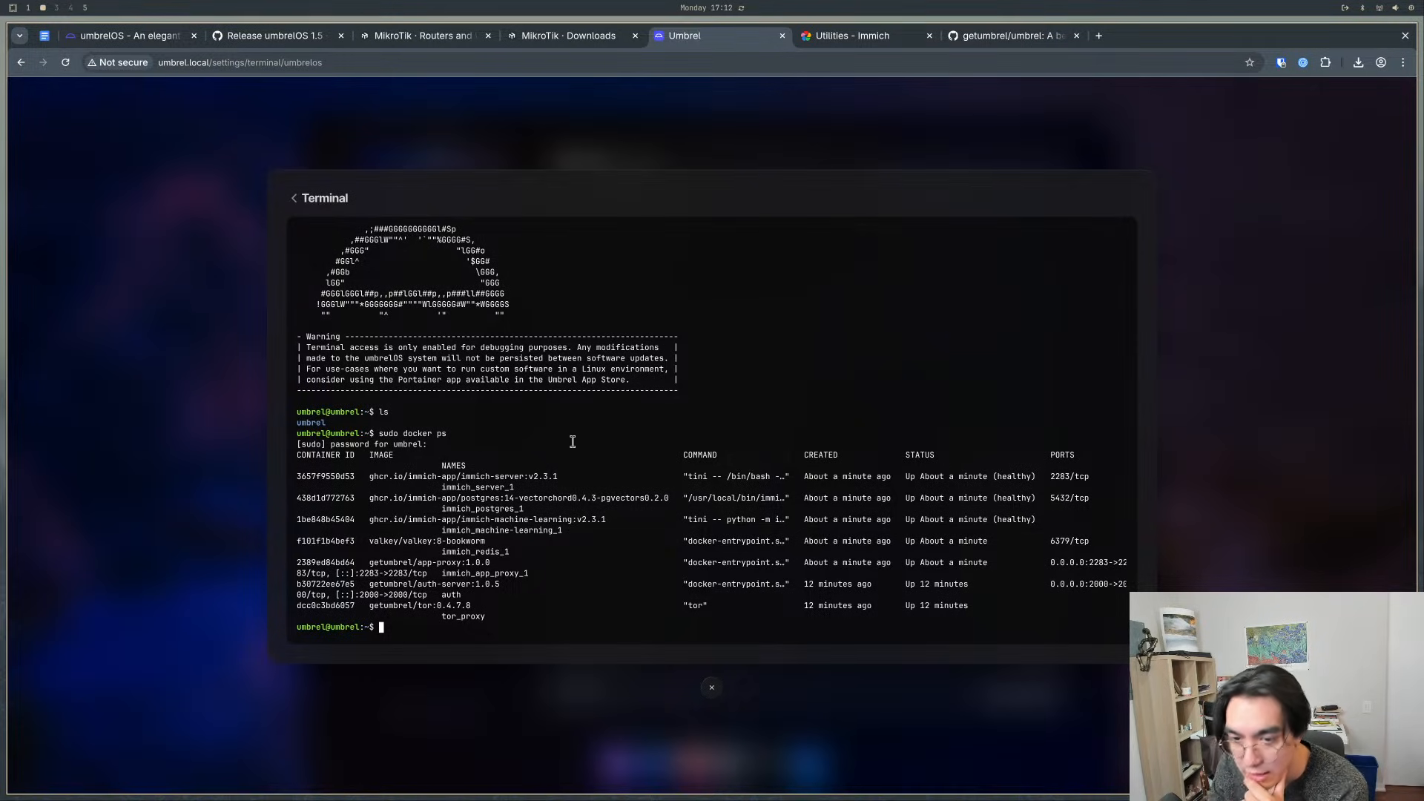
drag(298, 430, 371, 425)
click(376, 443)
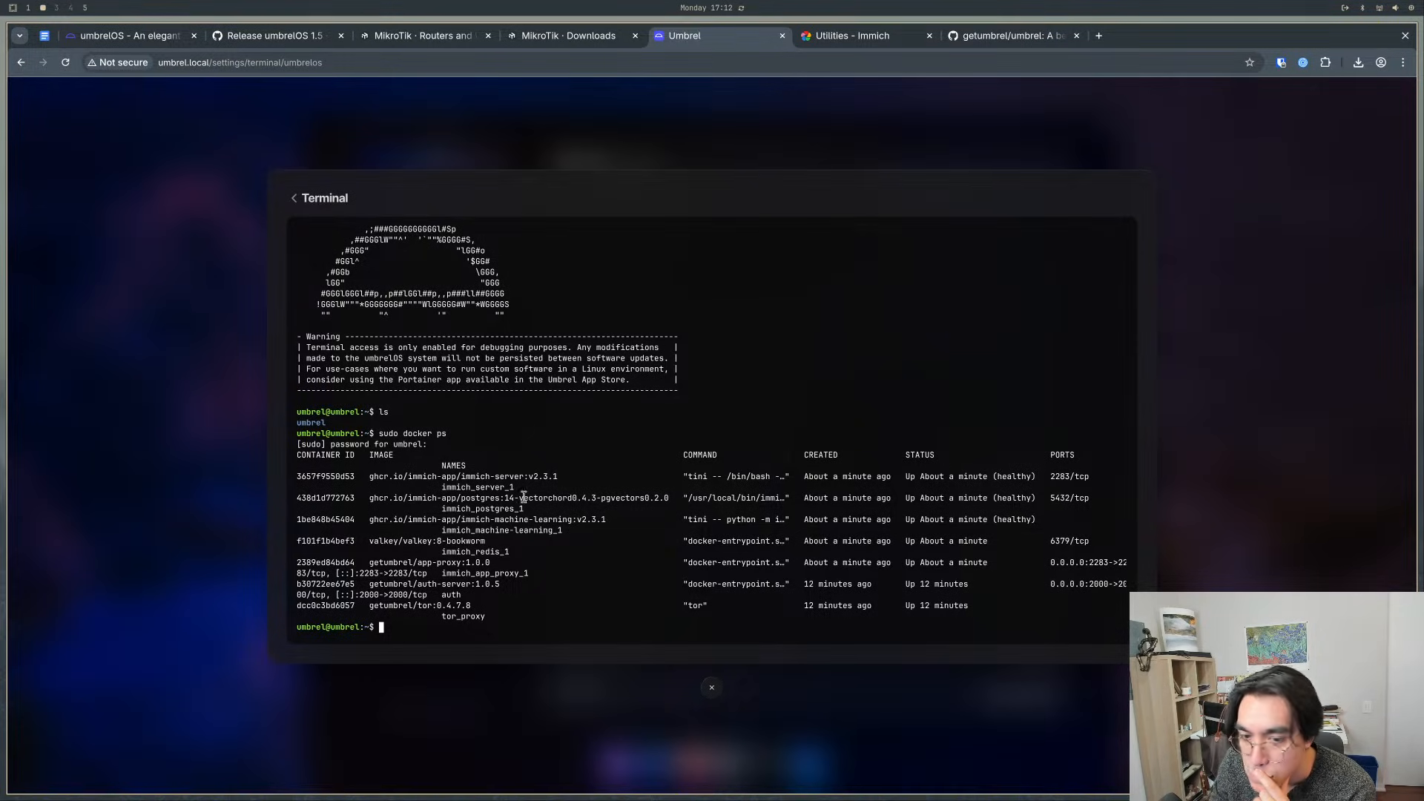
drag(456, 464, 311, 486)
click(330, 488)
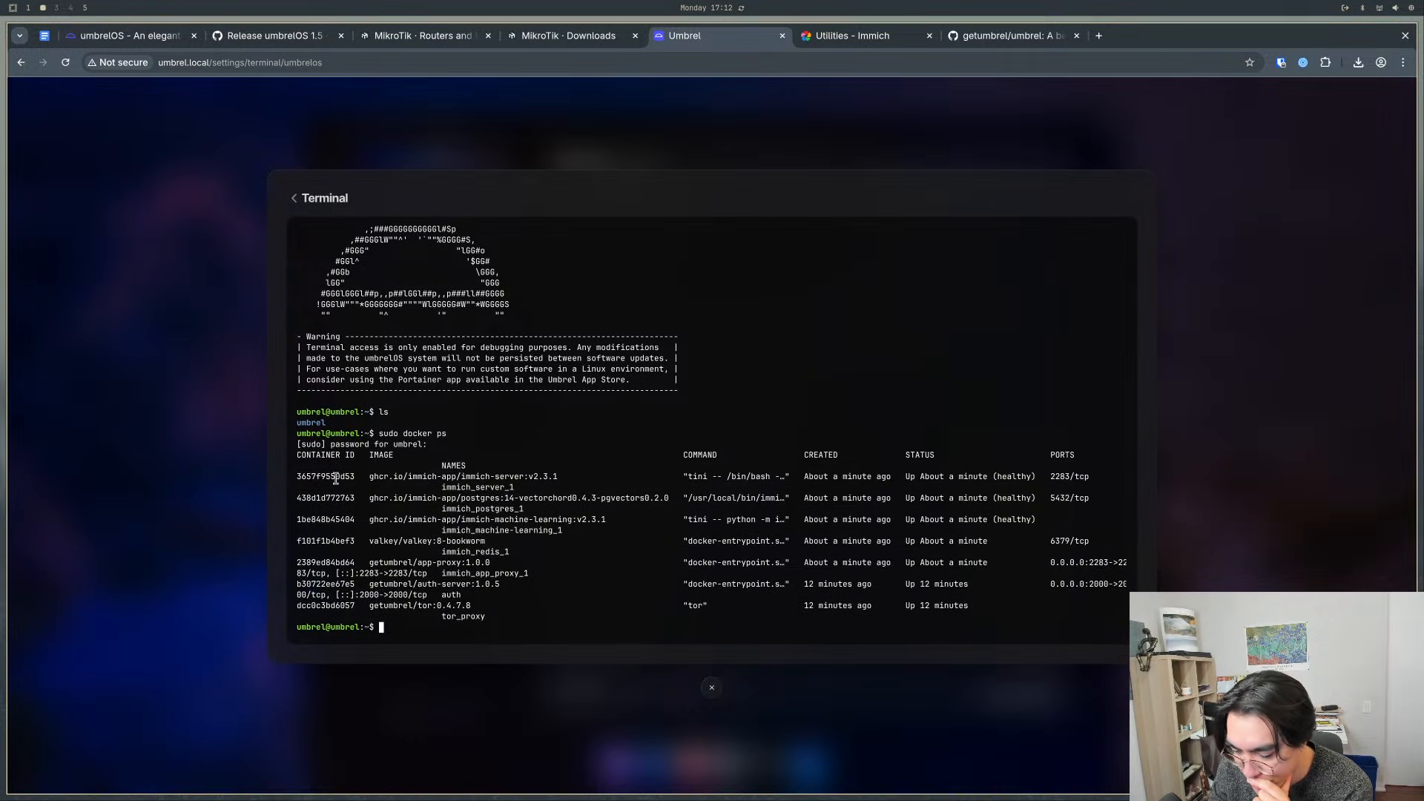
click(712, 688)
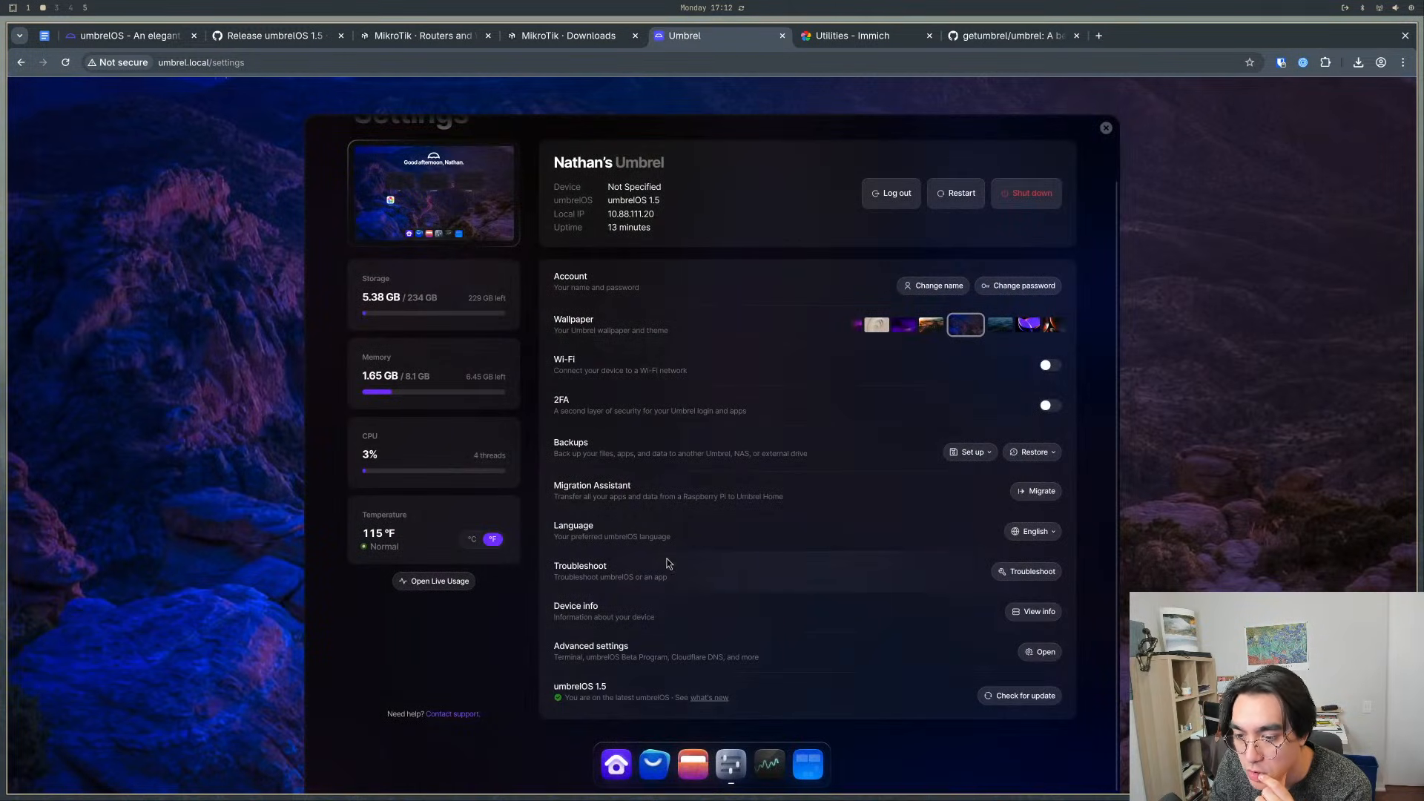
scroll(667, 527, up, 1)
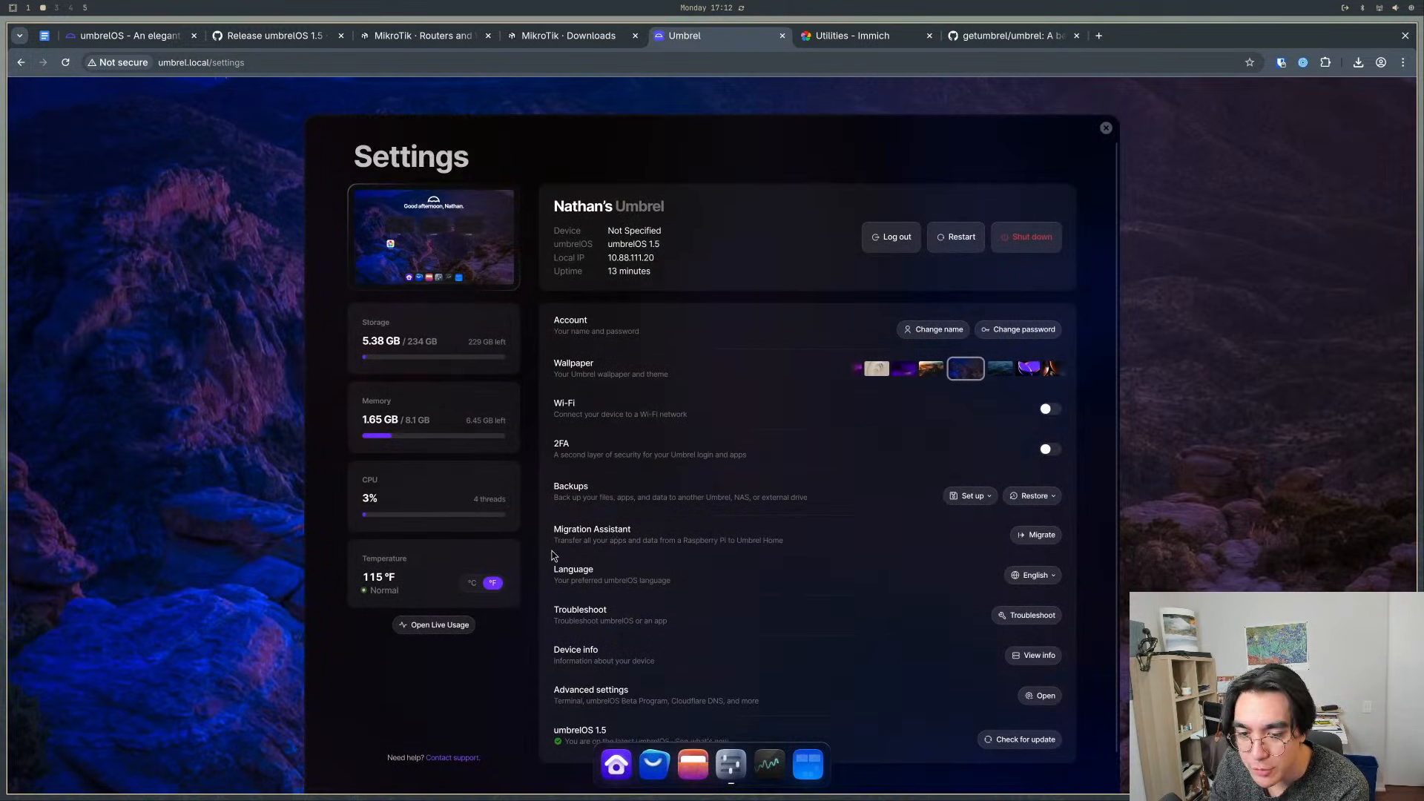
scroll(739, 587, down, 1)
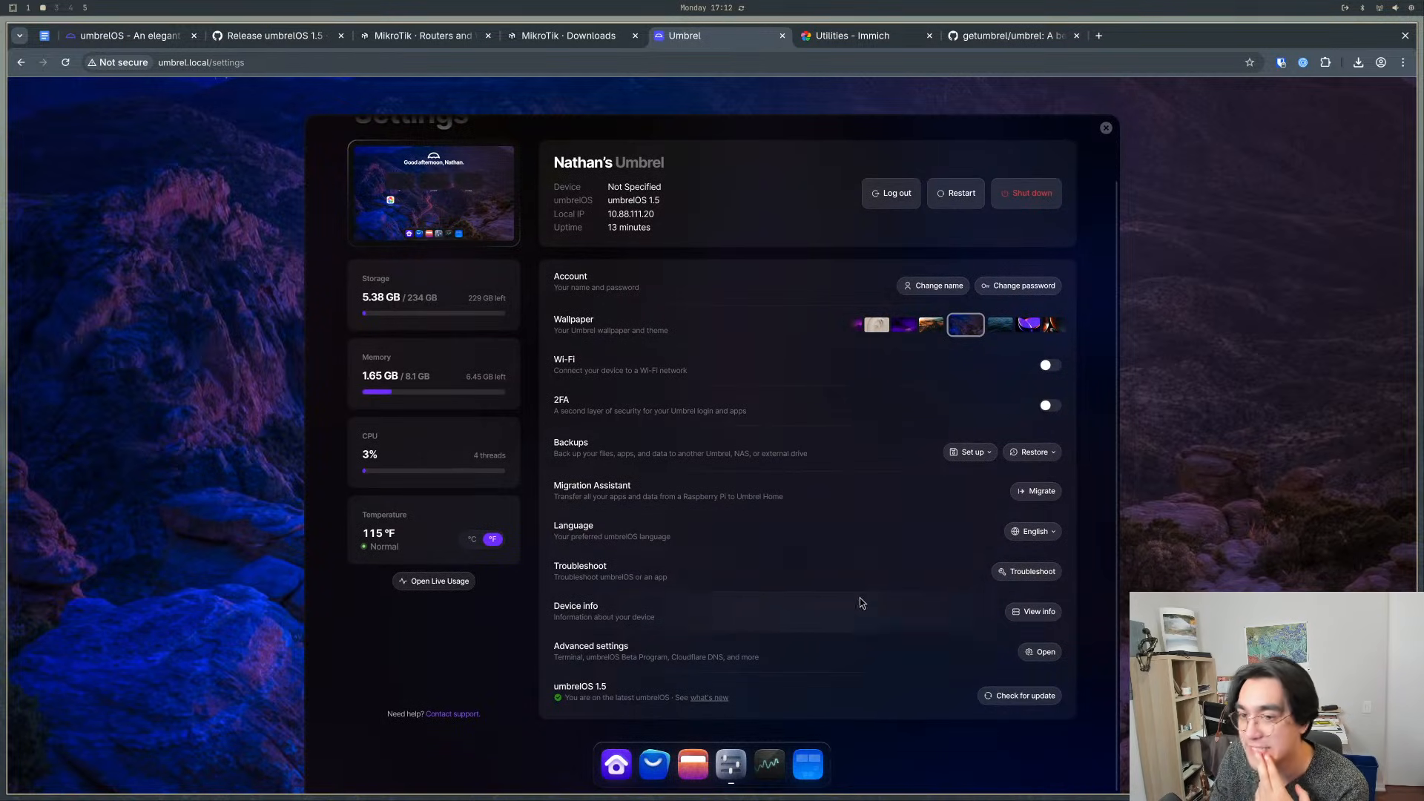
click(1105, 130)
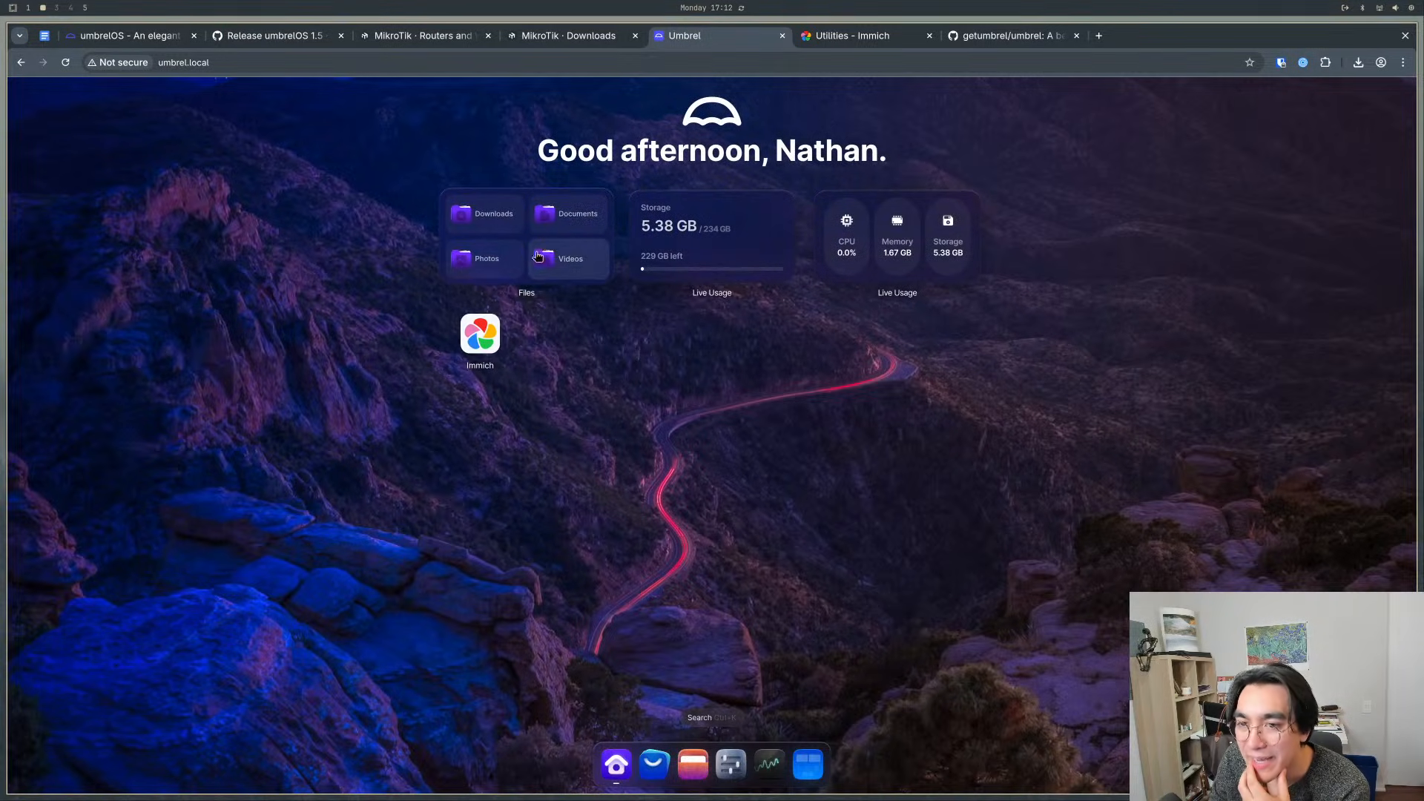
- Browse Files to the Immich app's data/upload folder under Apps
click(693, 764)
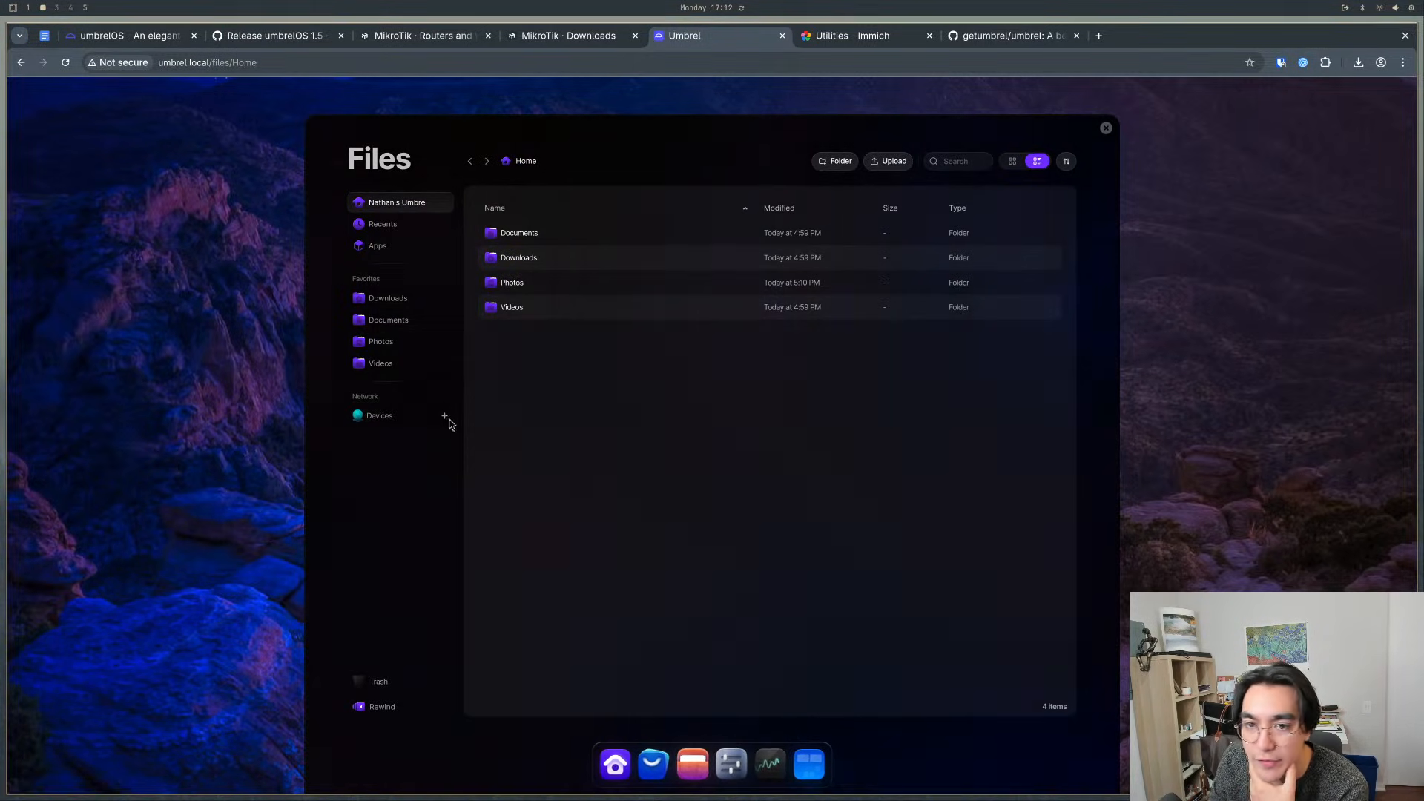
click(377, 246)
click(523, 234)
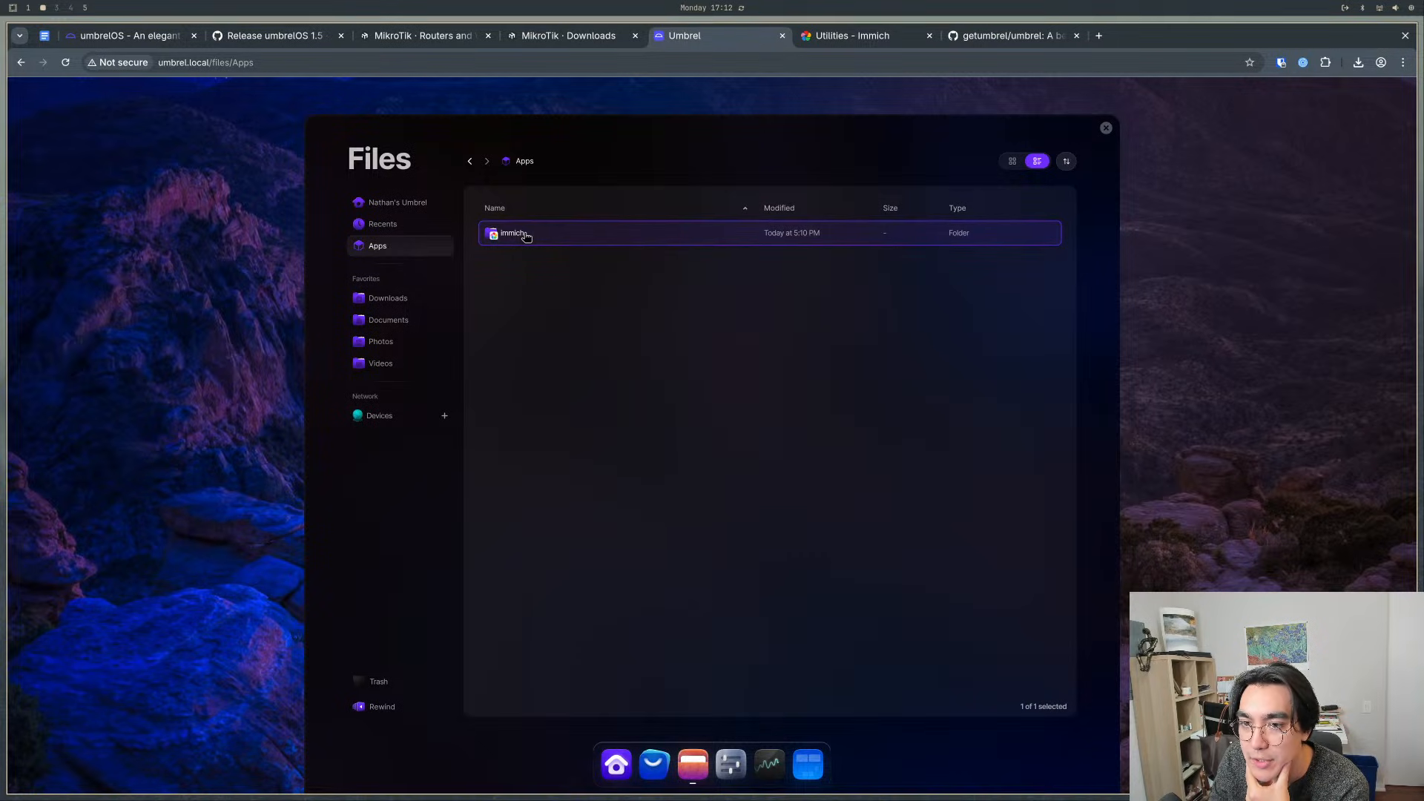
double_click(526, 235)
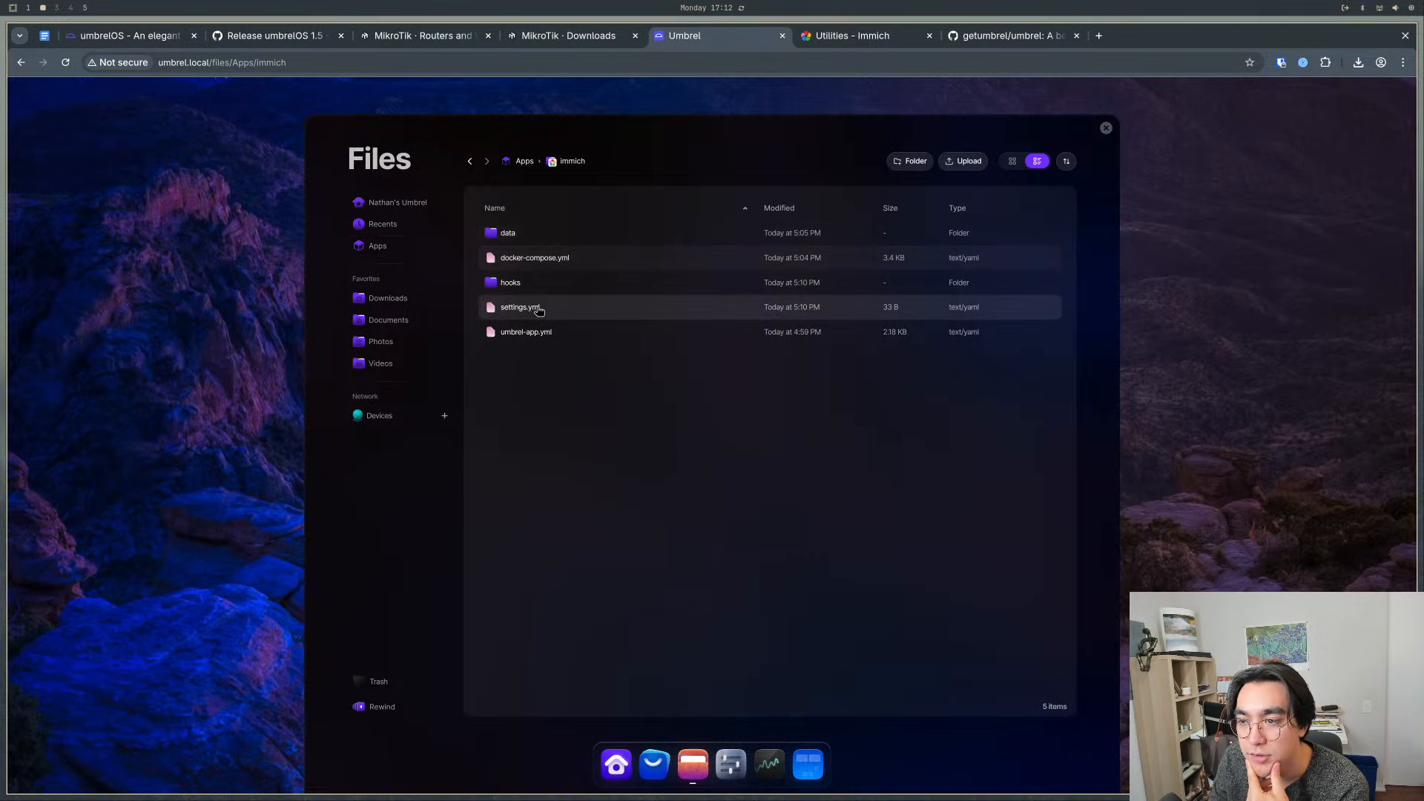
double_click(533, 233)
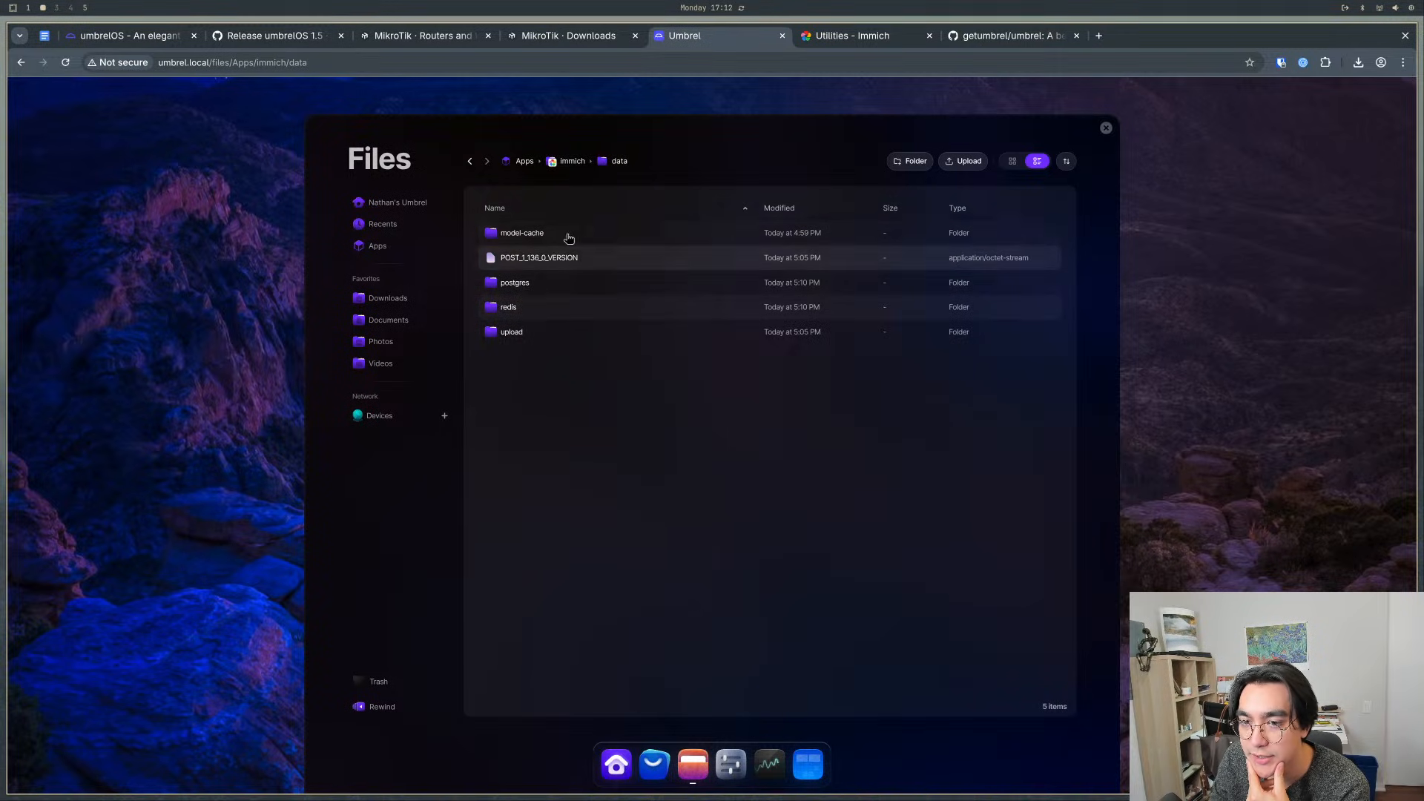
double_click(519, 333)
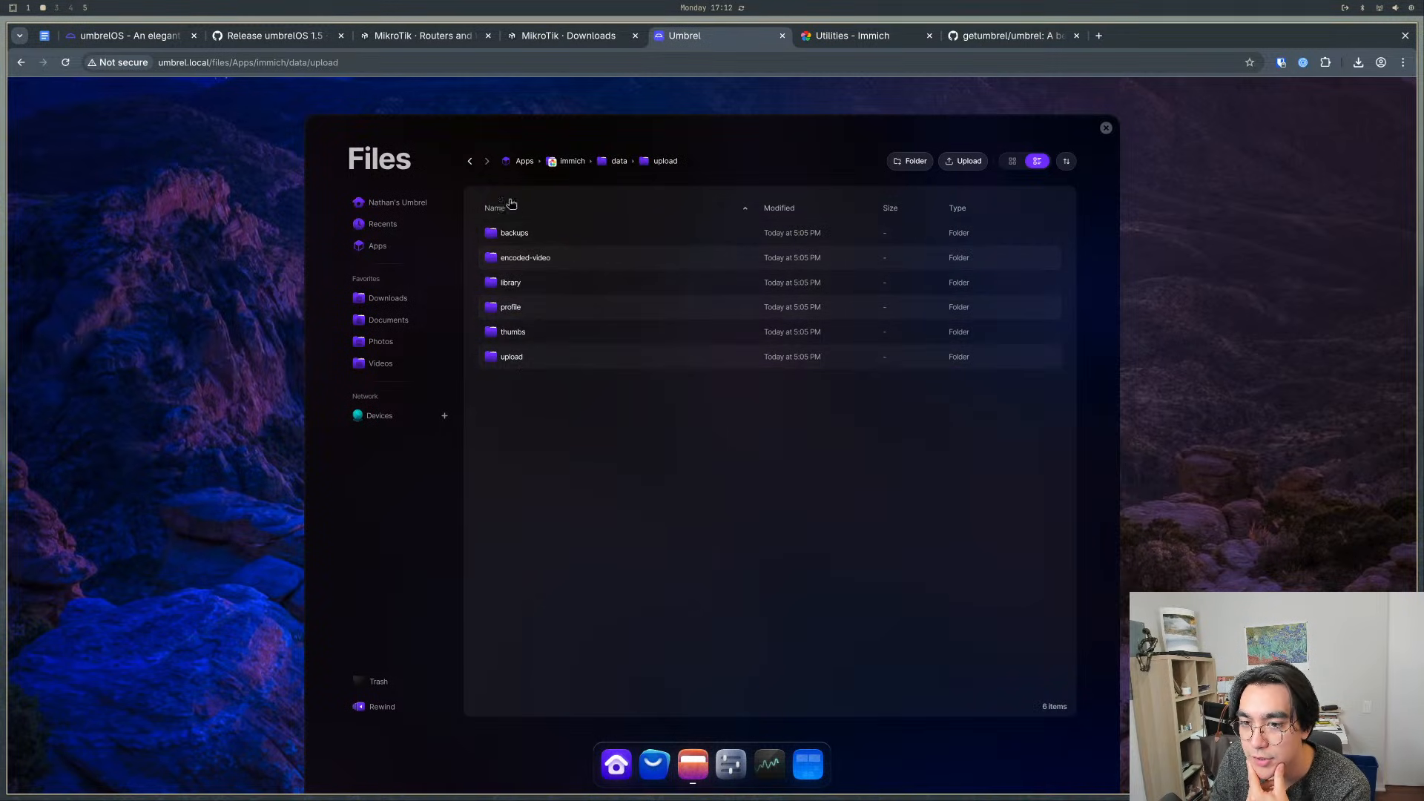
- Examine the contents of Immich's data/model-cache, data/upload/upload and data/upload/library folders in Files
click(471, 162)
click(509, 236)
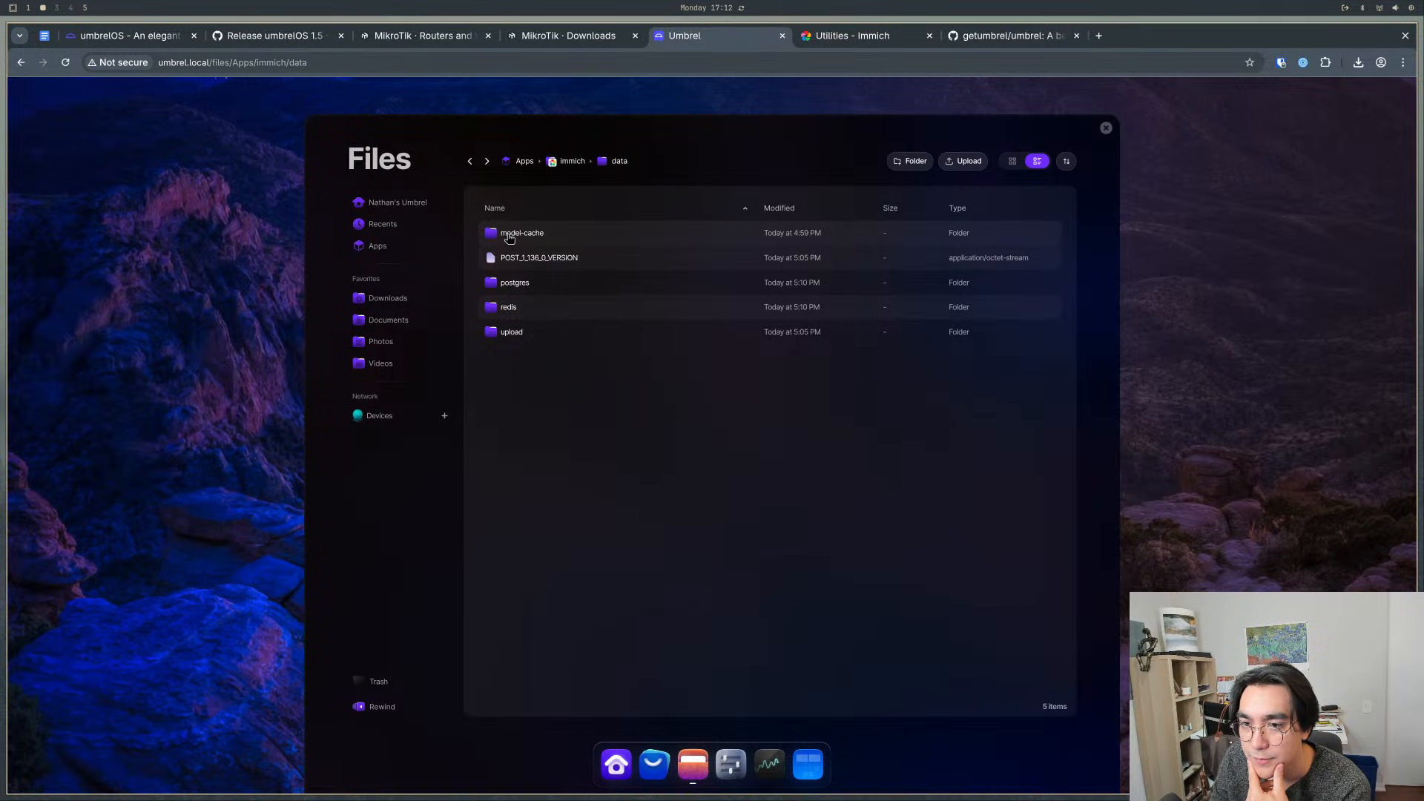
double_click(509, 235)
click(470, 161)
click(511, 341)
double_click(511, 340)
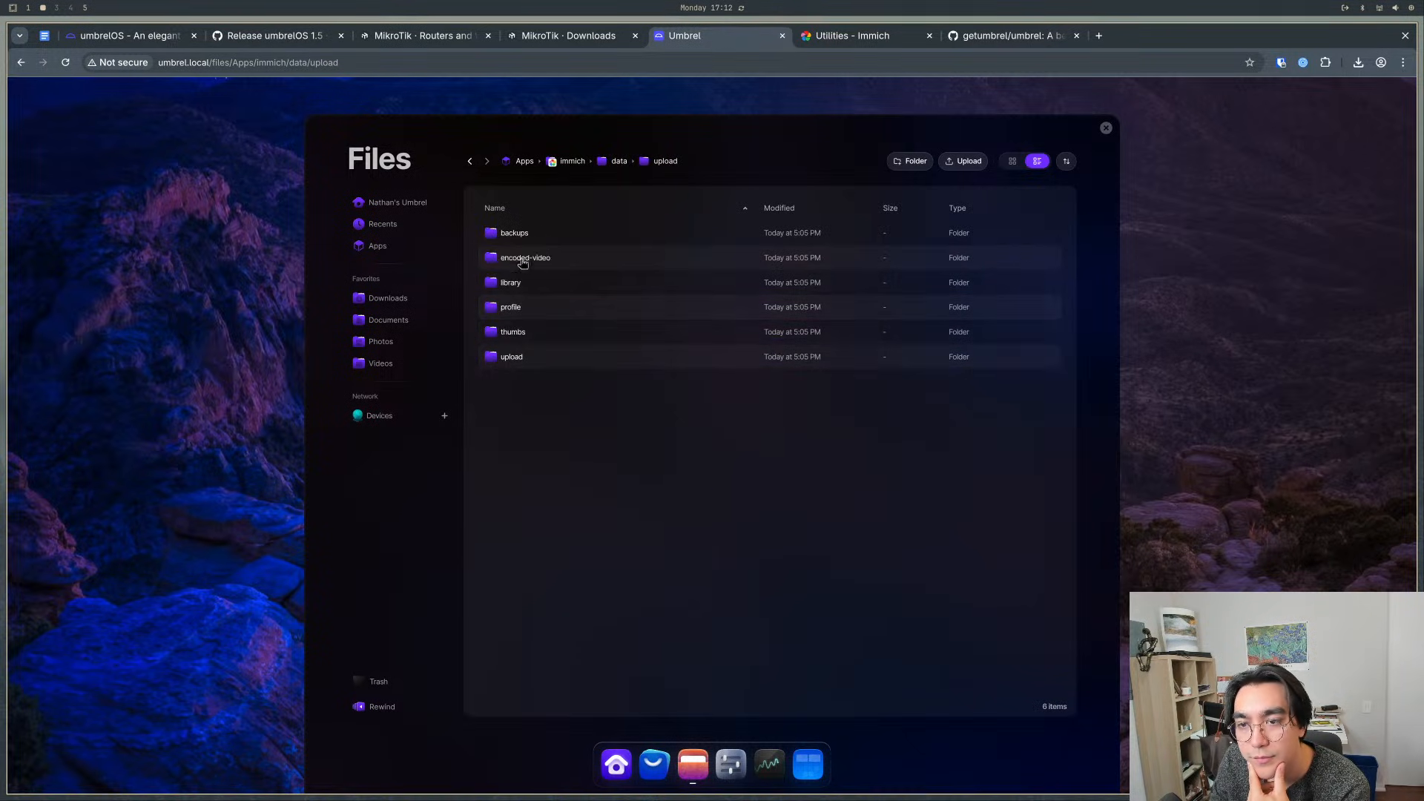
double_click(528, 357)
click(472, 162)
click(519, 281)
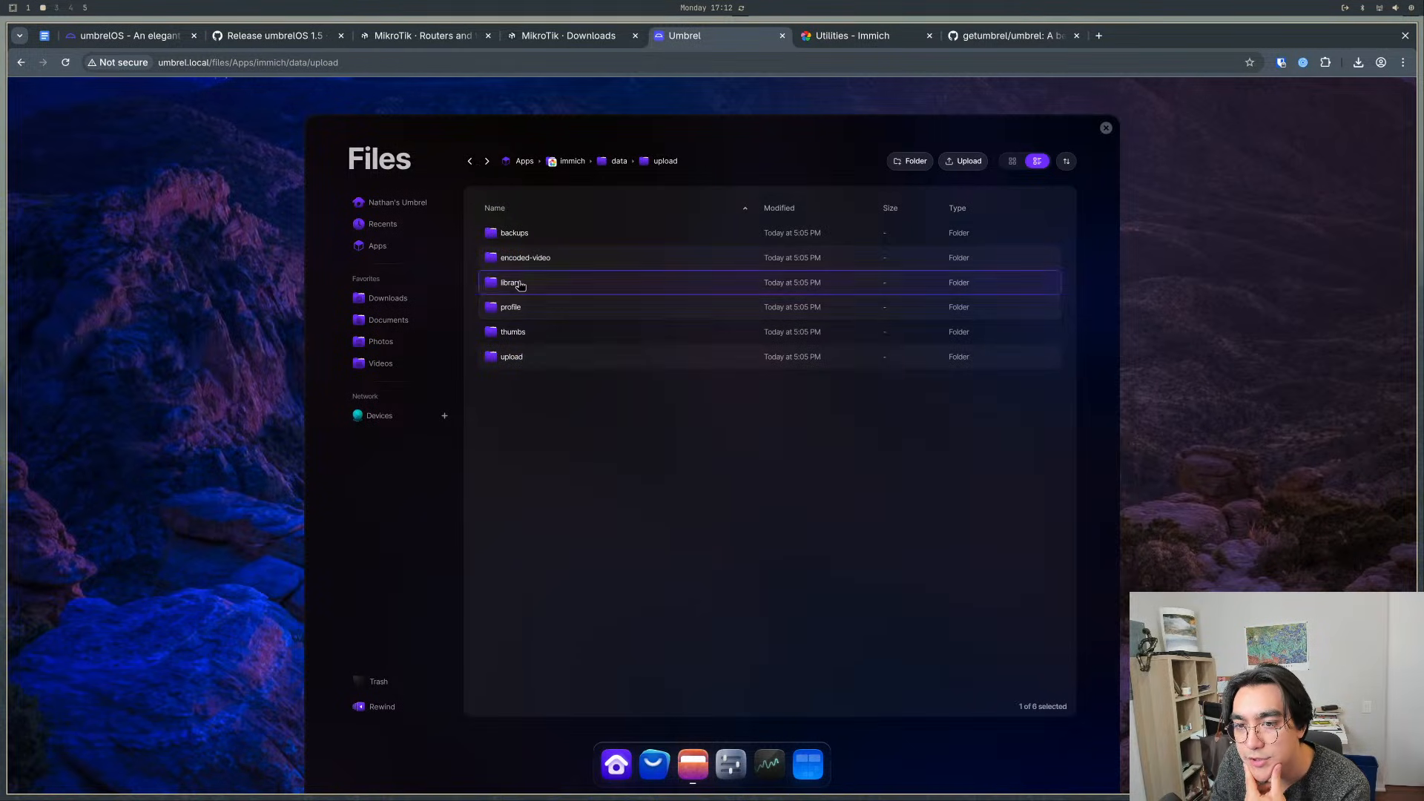
double_click(519, 281)
click(470, 161)
click(471, 162)
- Examine the redis and upload folders inside Immich's data folder, and close Files
click(470, 162)
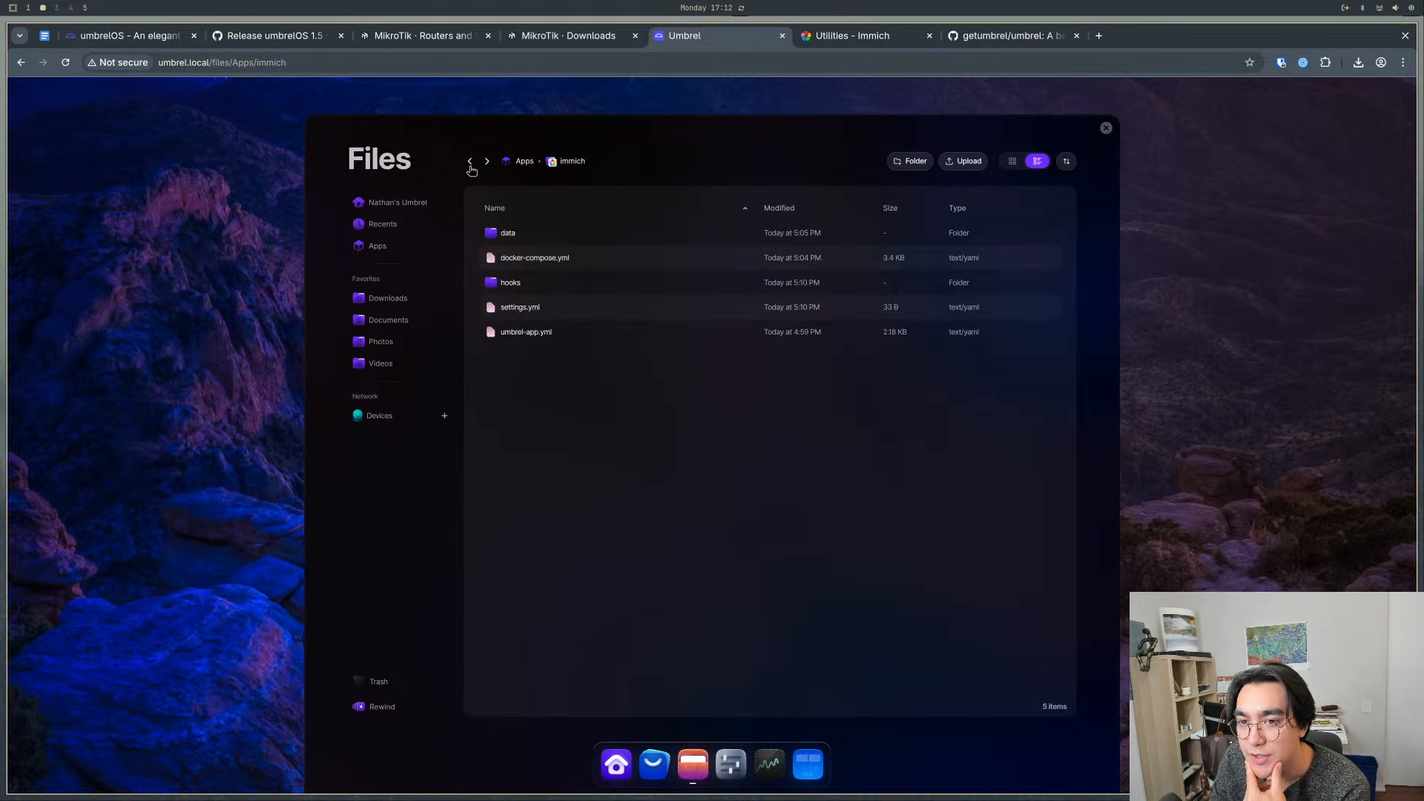
click(471, 161)
click(486, 162)
click(486, 161)
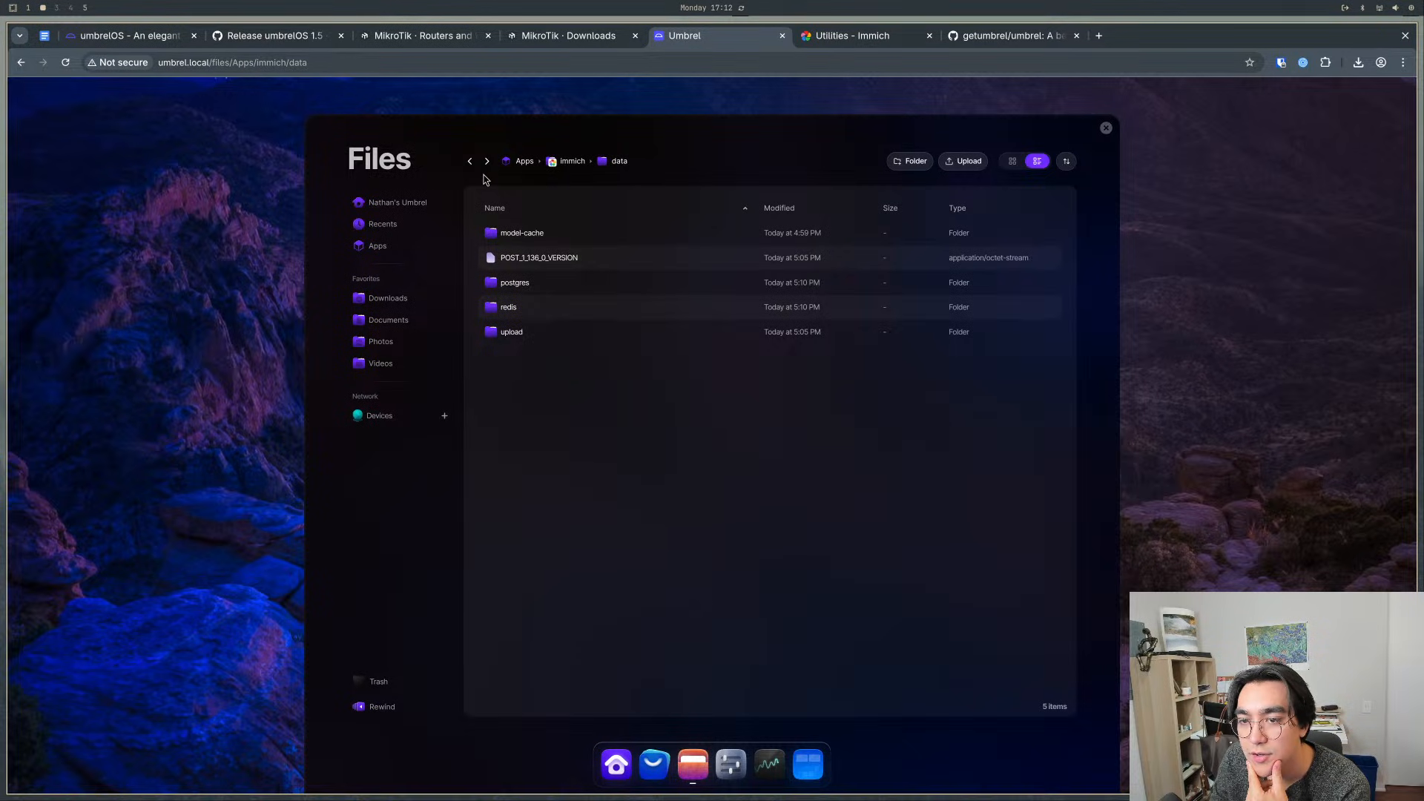
click(470, 162)
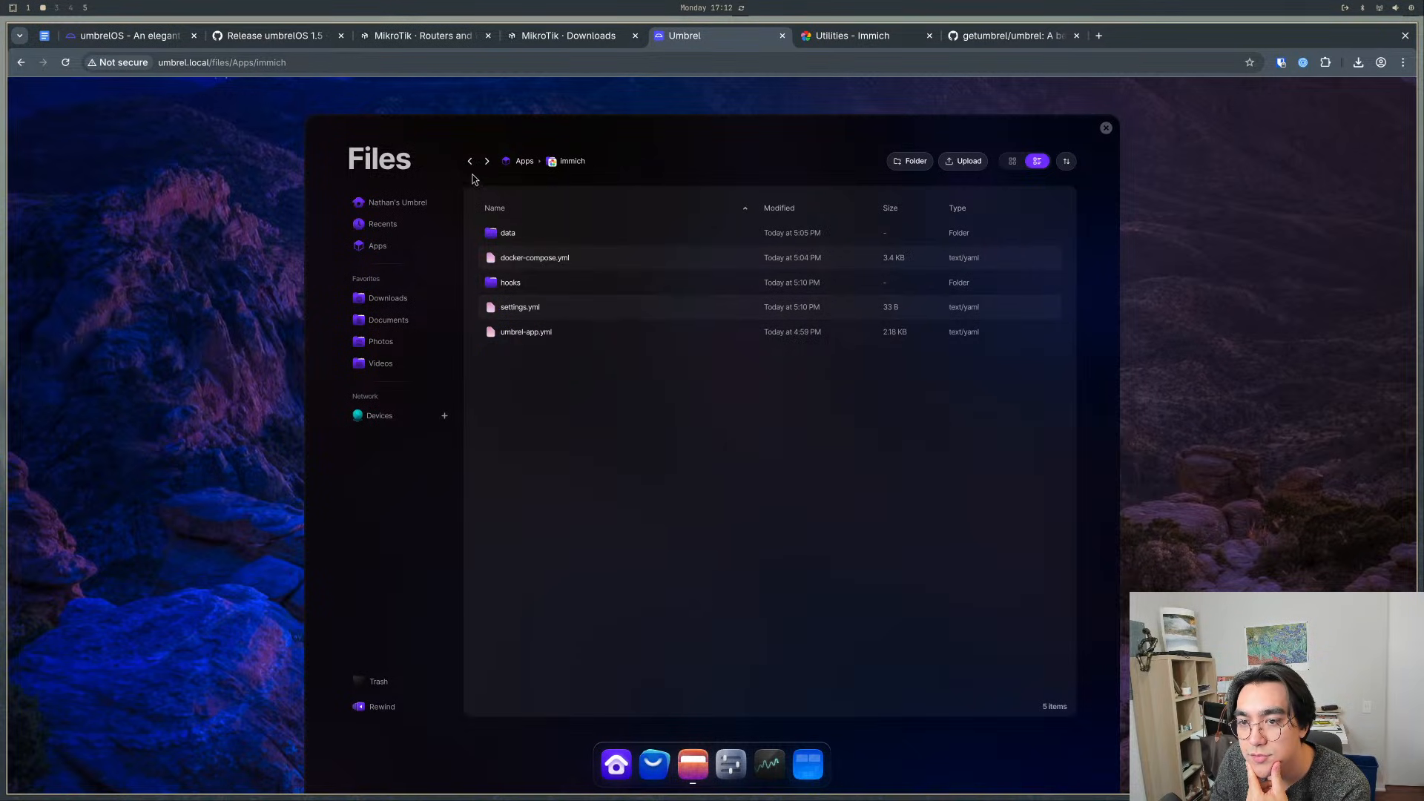
click(486, 162)
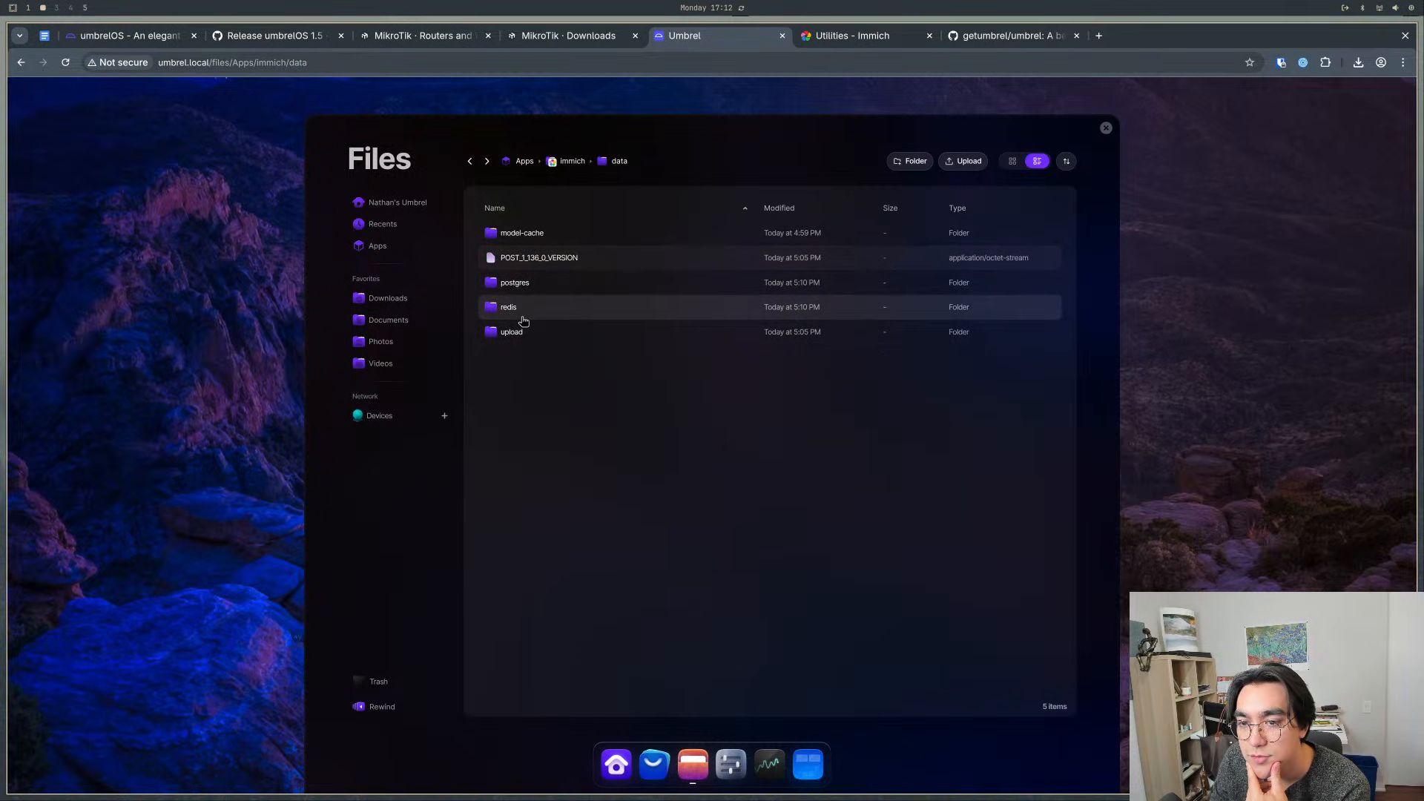
double_click(518, 307)
click(470, 163)
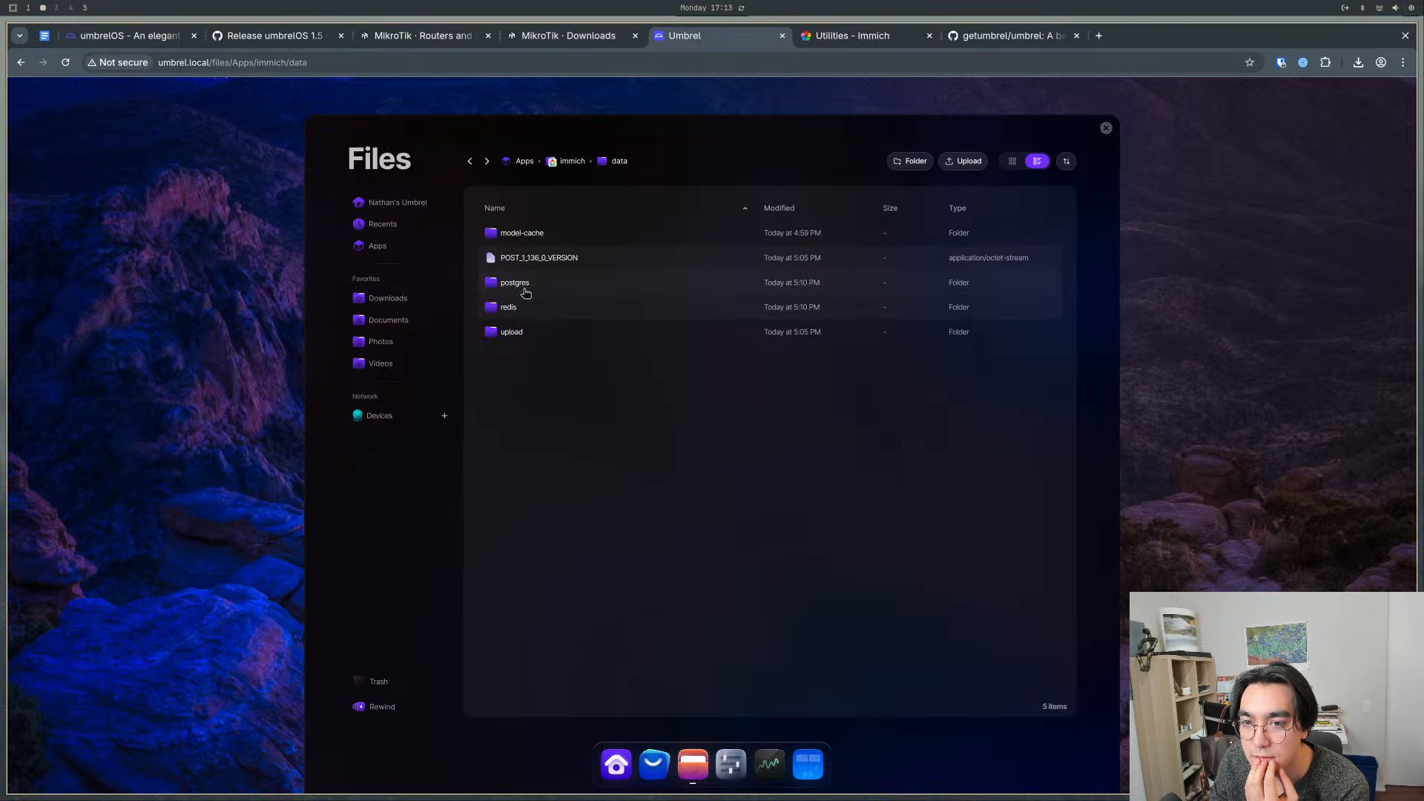
click(526, 331)
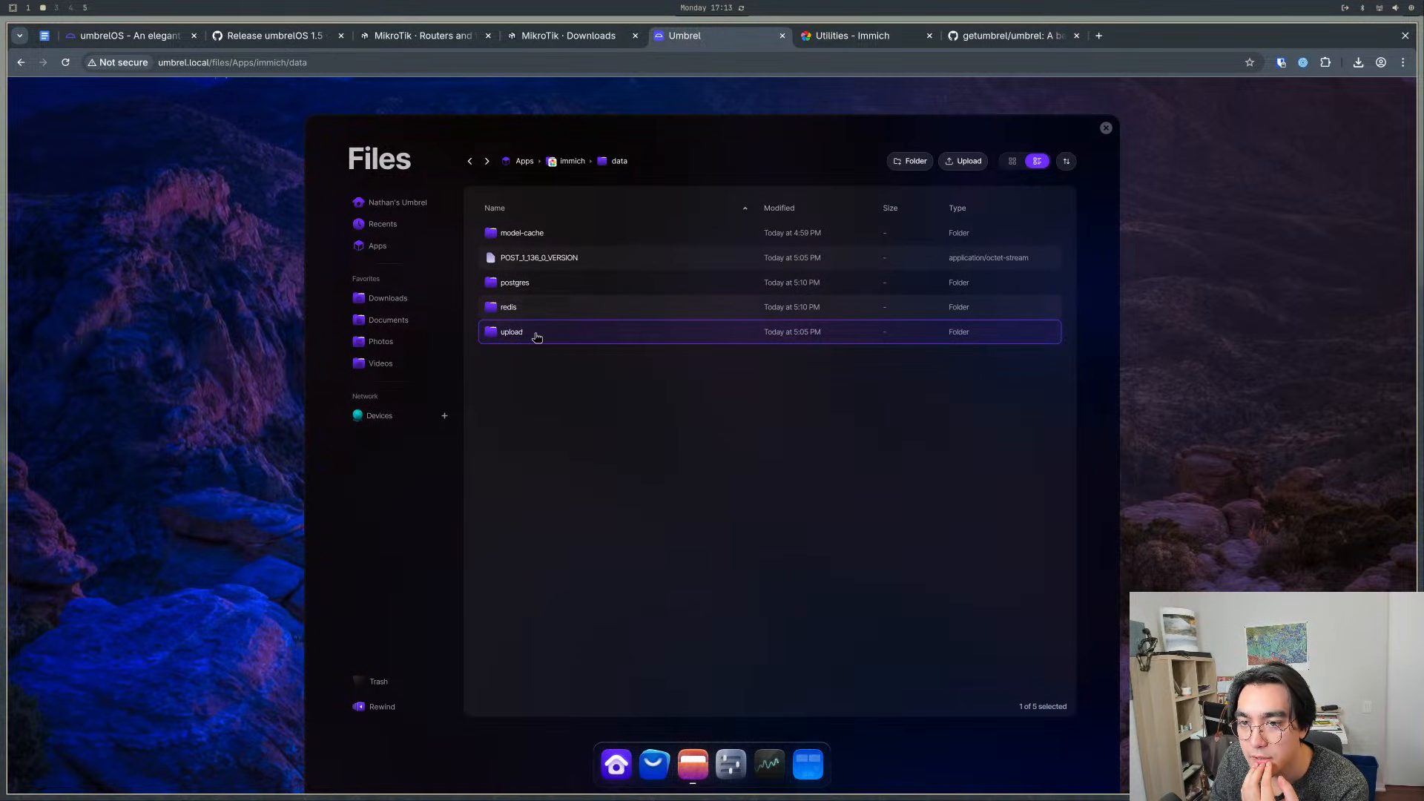
double_click(577, 337)
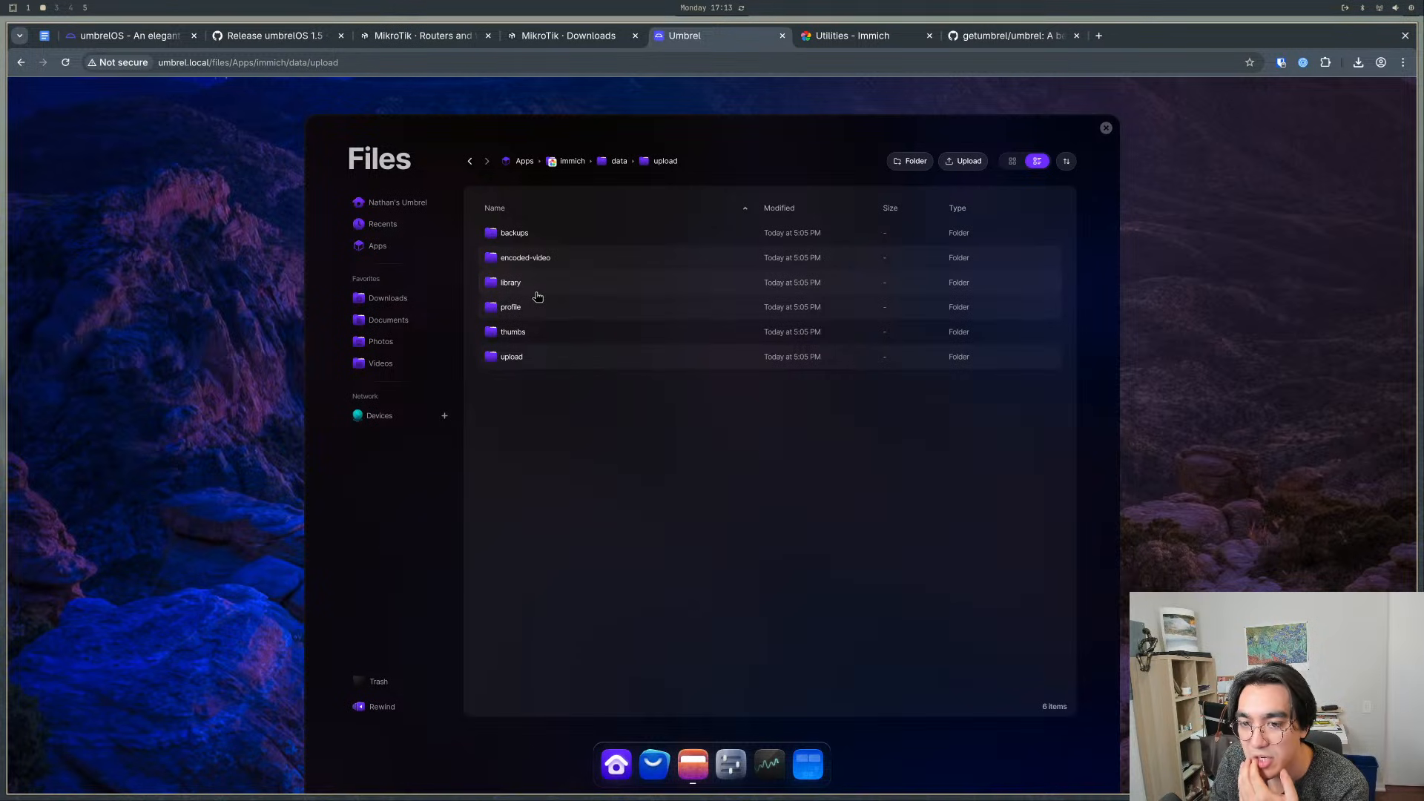
click(1104, 130)
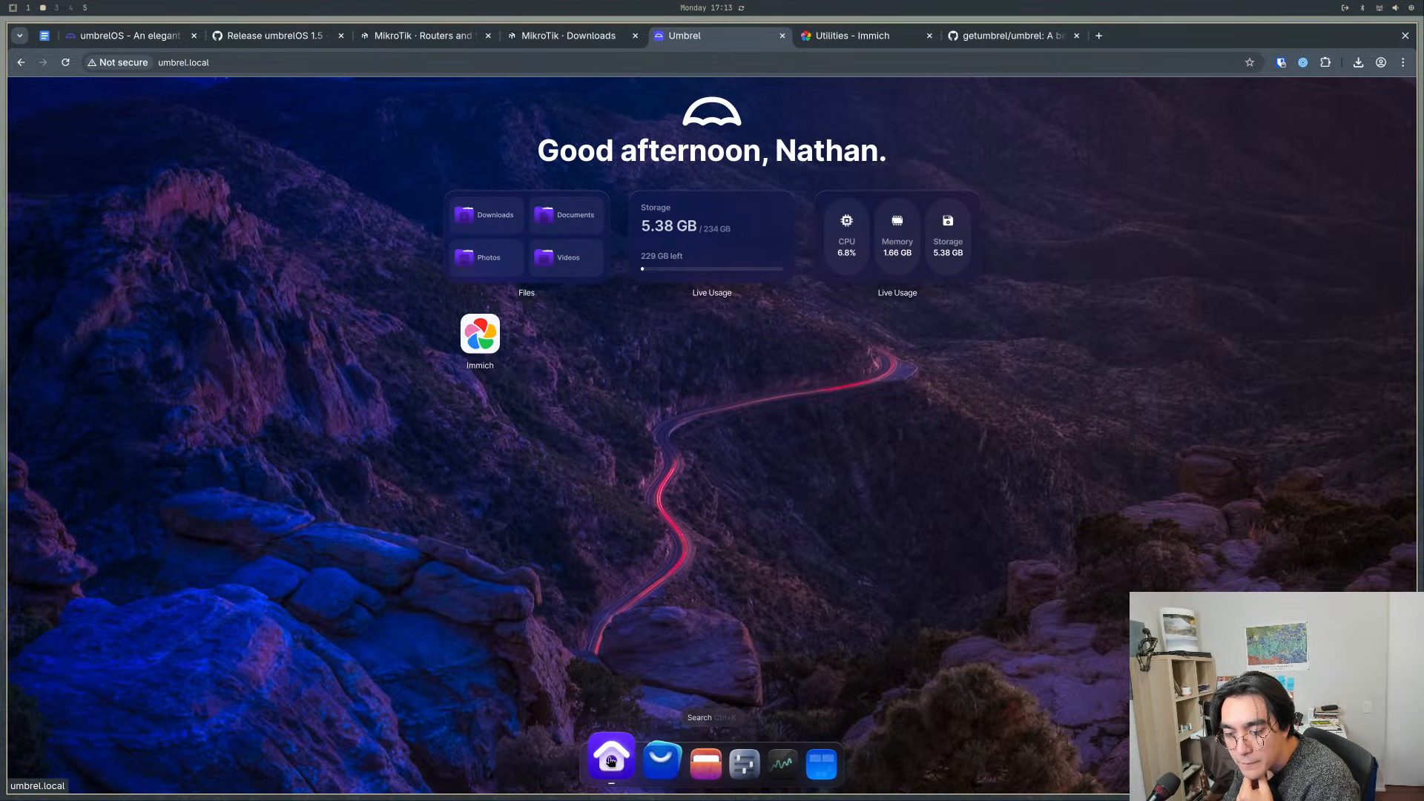
- Open the App Store and look over the featured and most-installed apps on the Discover page
click(658, 764)
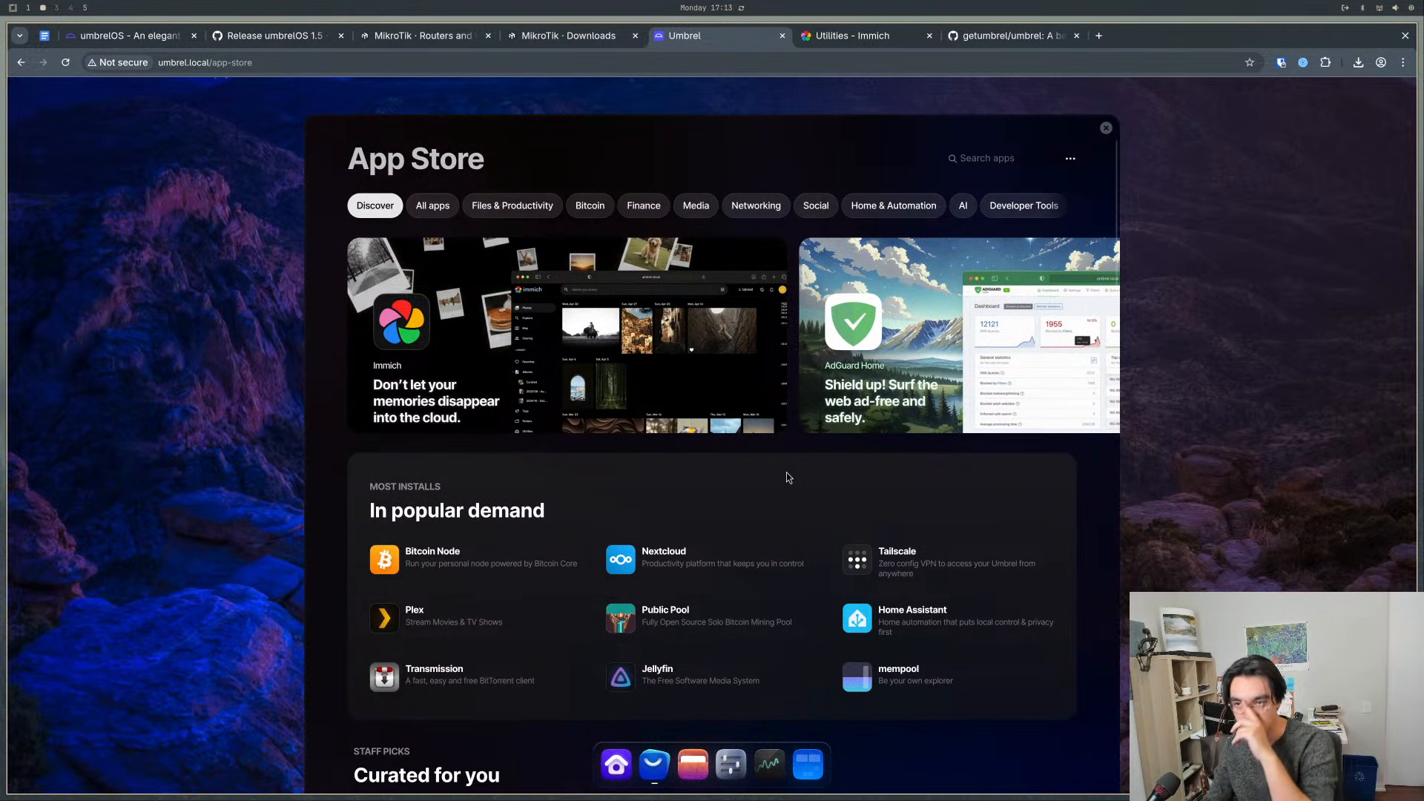
scroll(797, 459, down, 2)
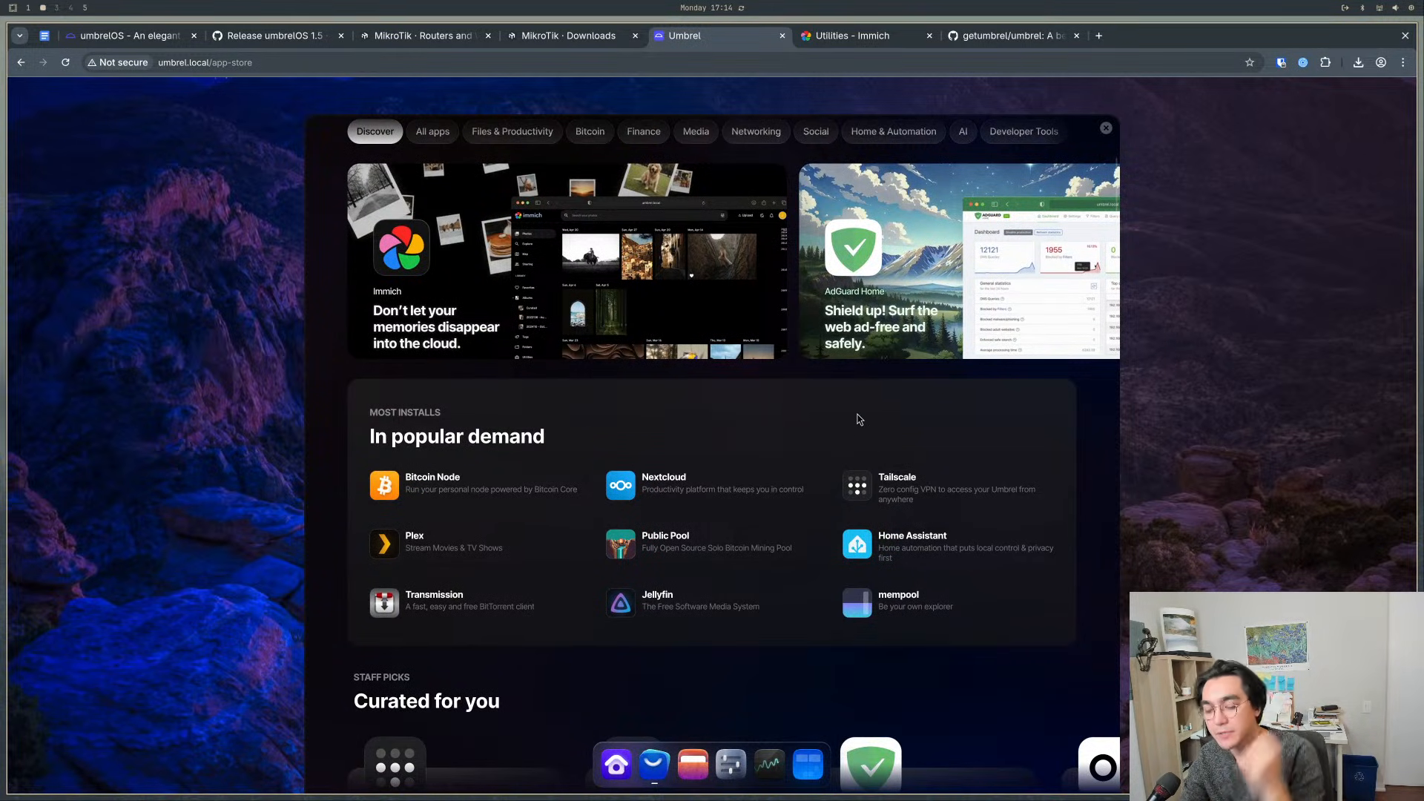
scroll(861, 418, down, 2)
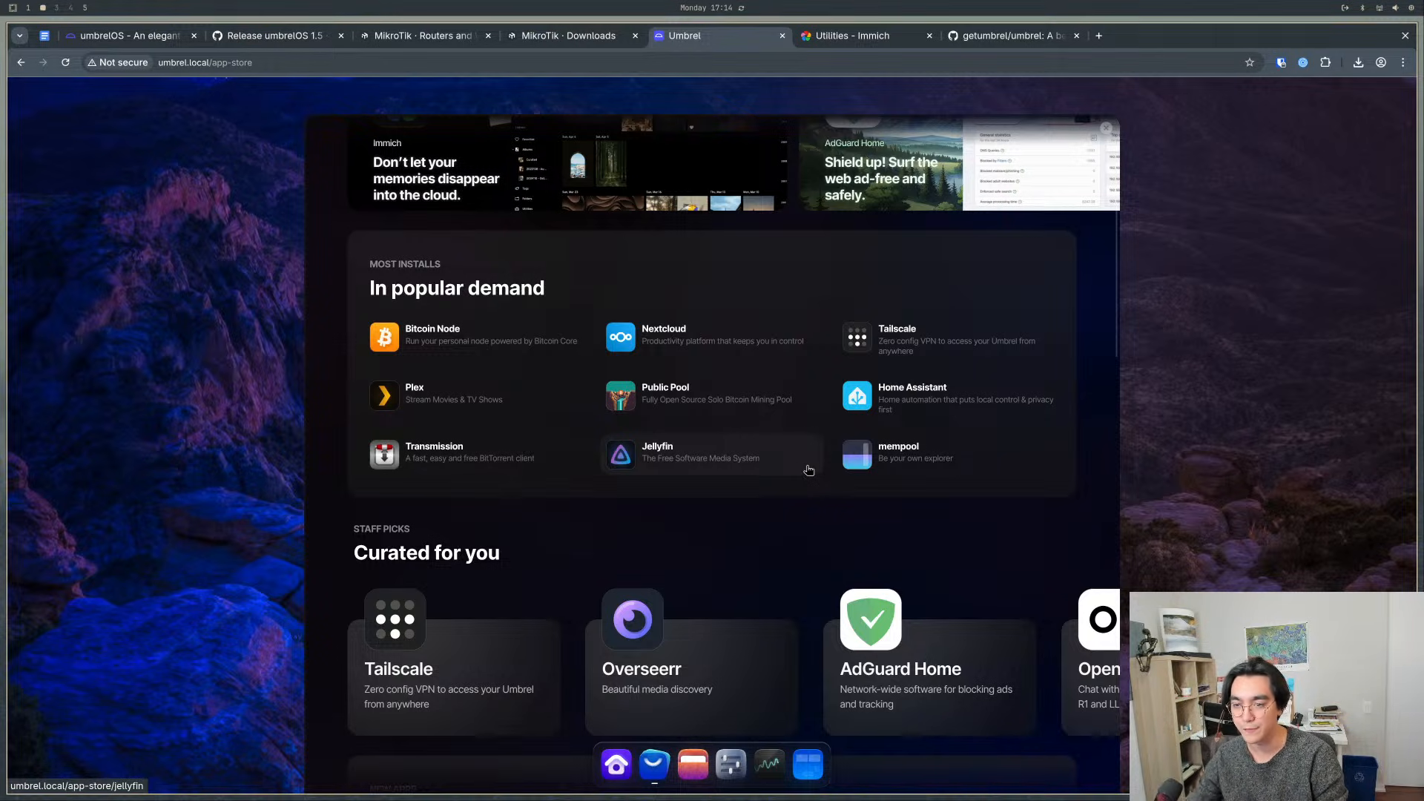
scroll(775, 445, up, 3)
scroll(794, 509, down, 2)
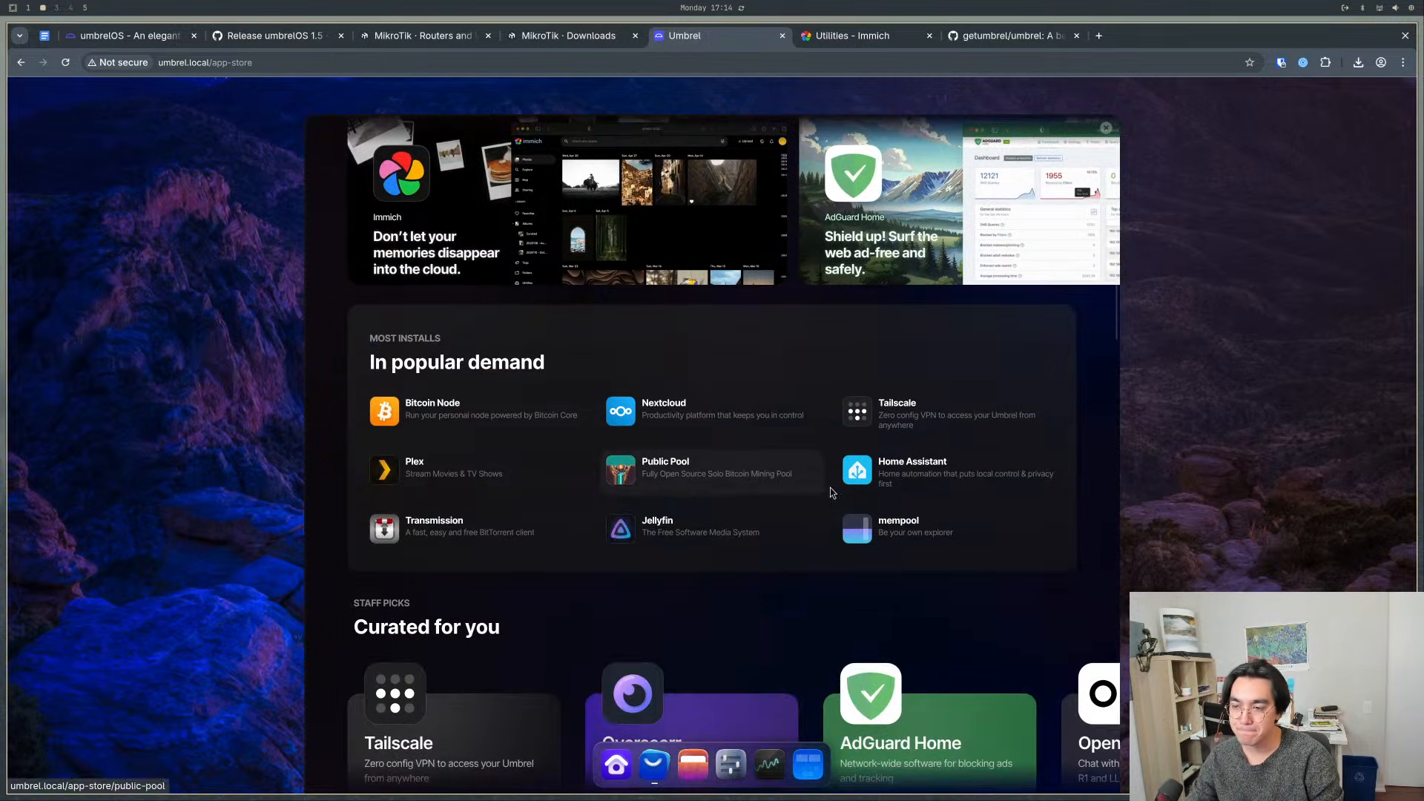
- View the mempool app's listing and its enlarged Bitcoin ecosystem screenshot, and close the App Store
click(931, 534)
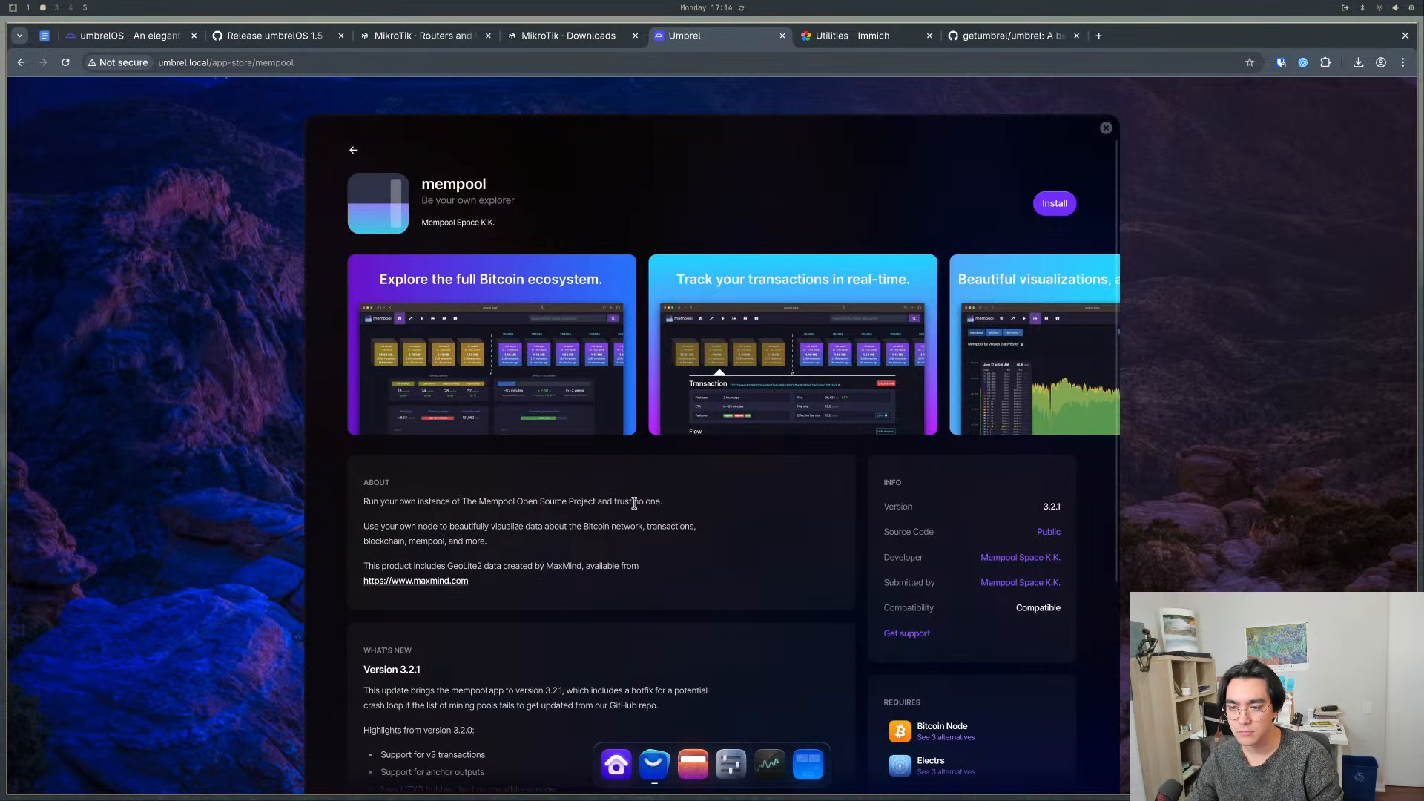
click(547, 359)
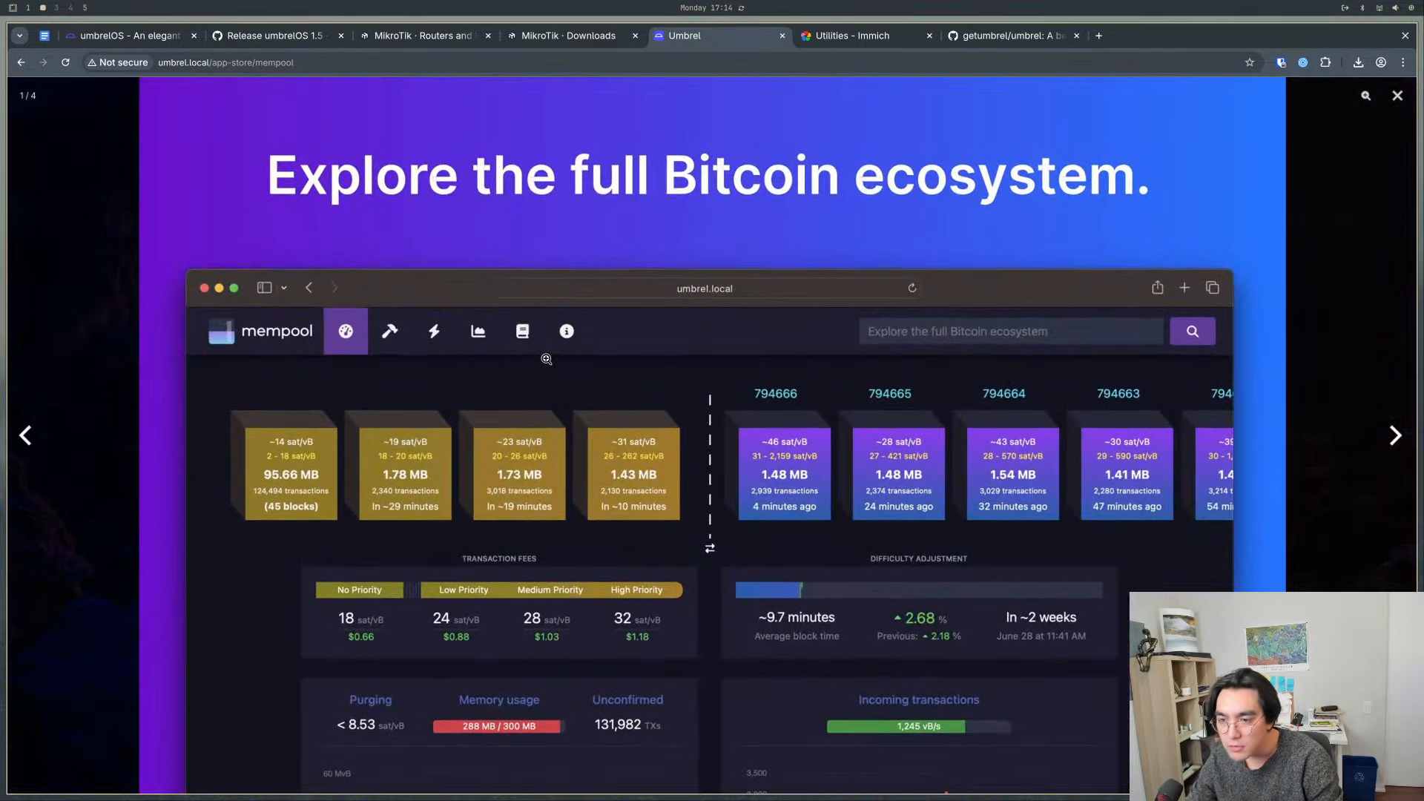
click(574, 488)
click(806, 269)
key(Escape)
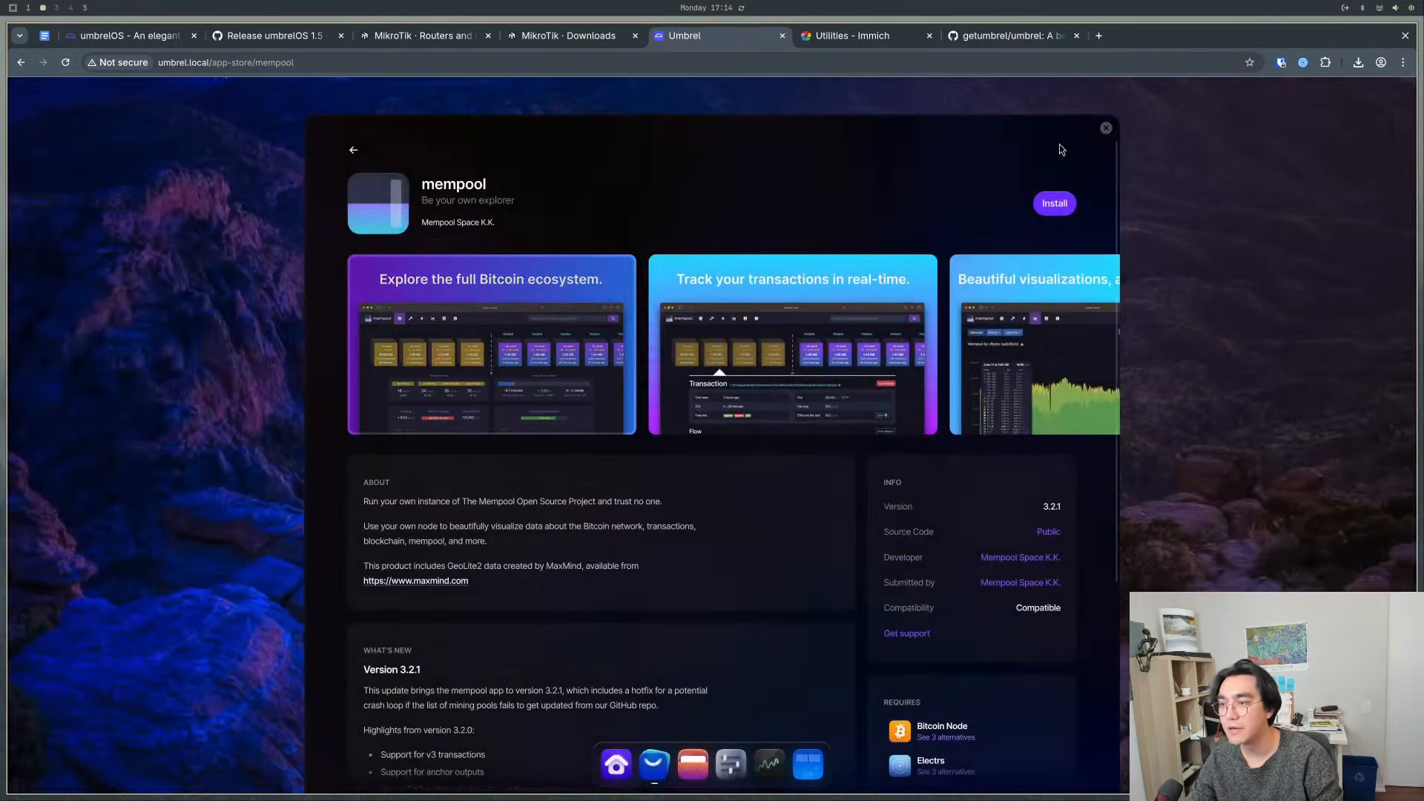
click(1106, 128)
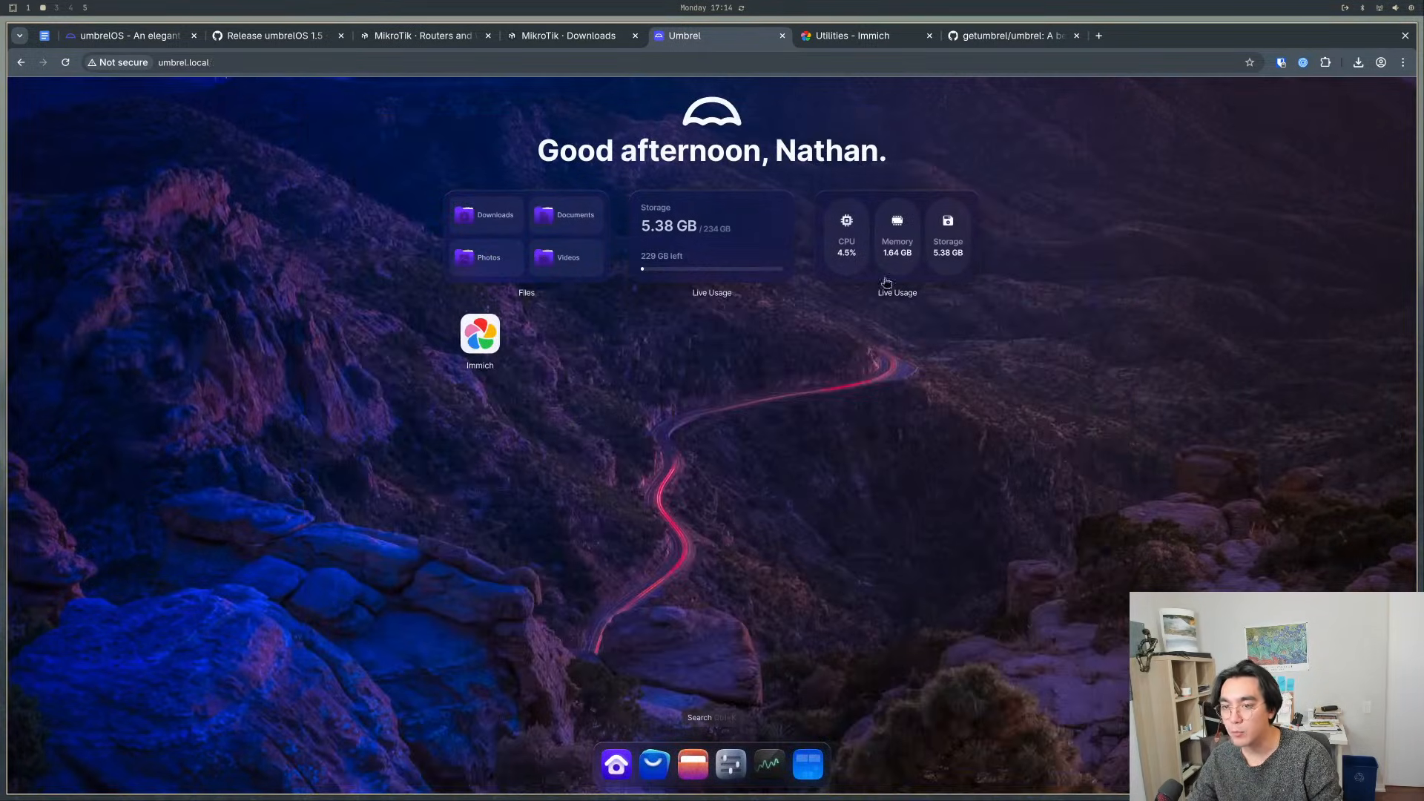
- Search the App Store for paperless, start installing Paperless-ngx, and close the store
click(655, 764)
click(972, 155)
text(paperless)
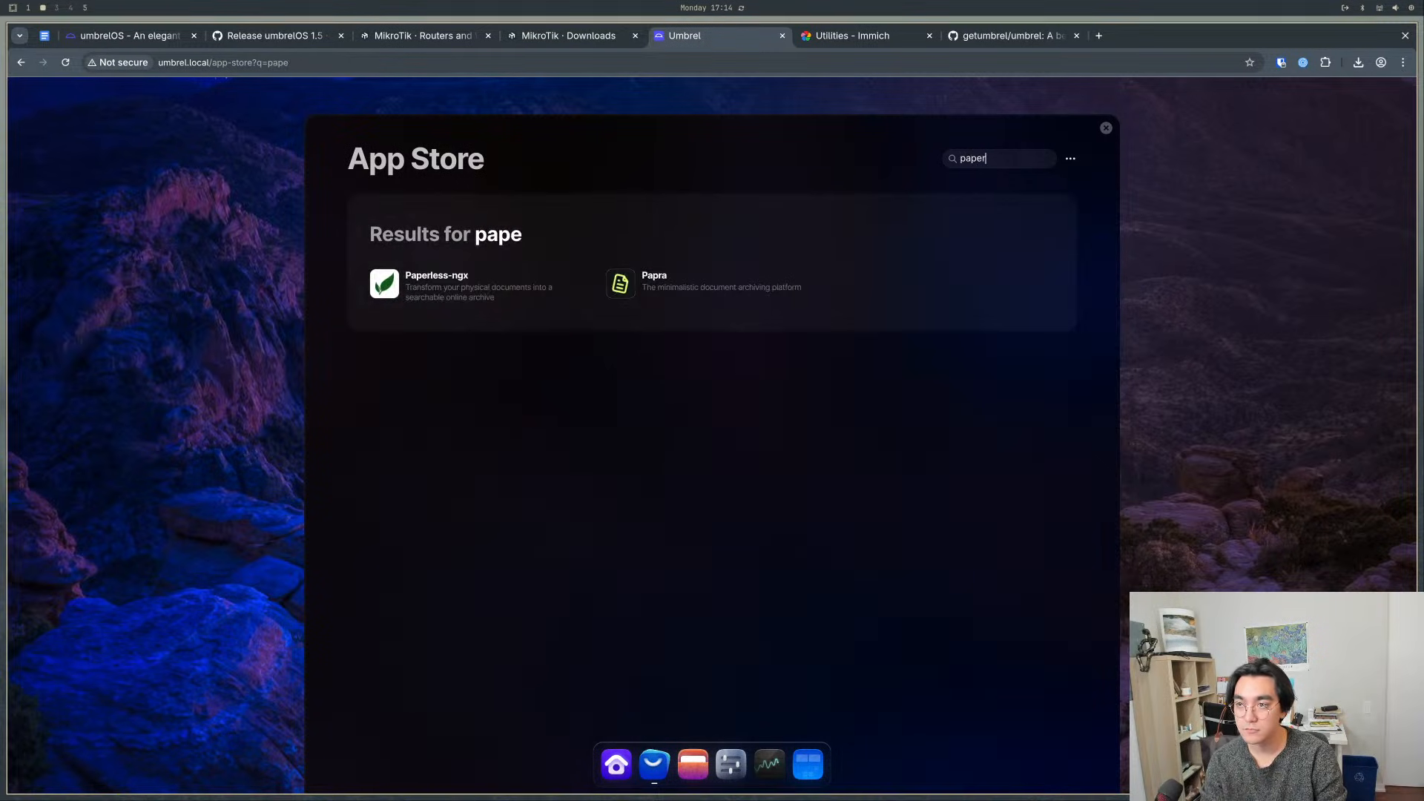
click(454, 300)
click(1035, 203)
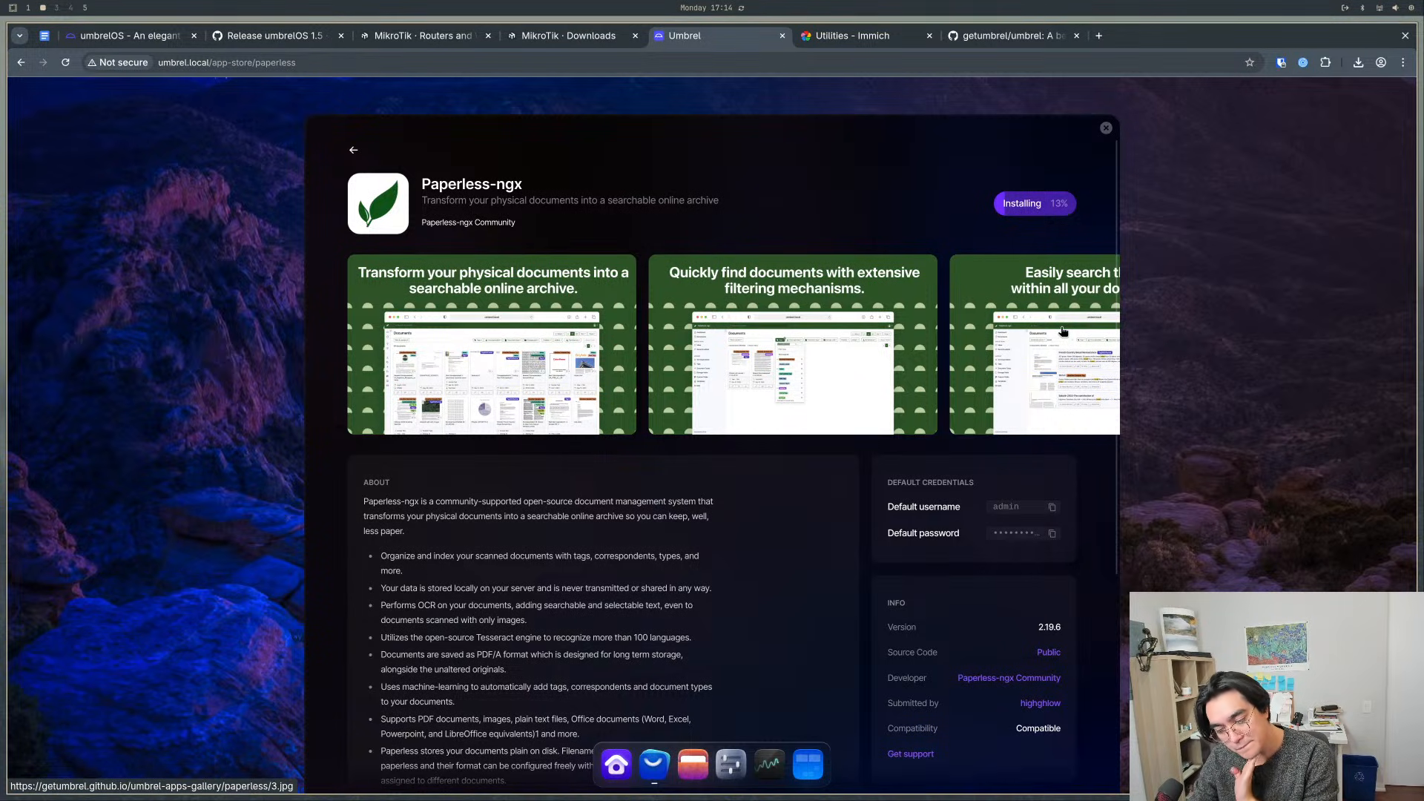
click(1106, 127)
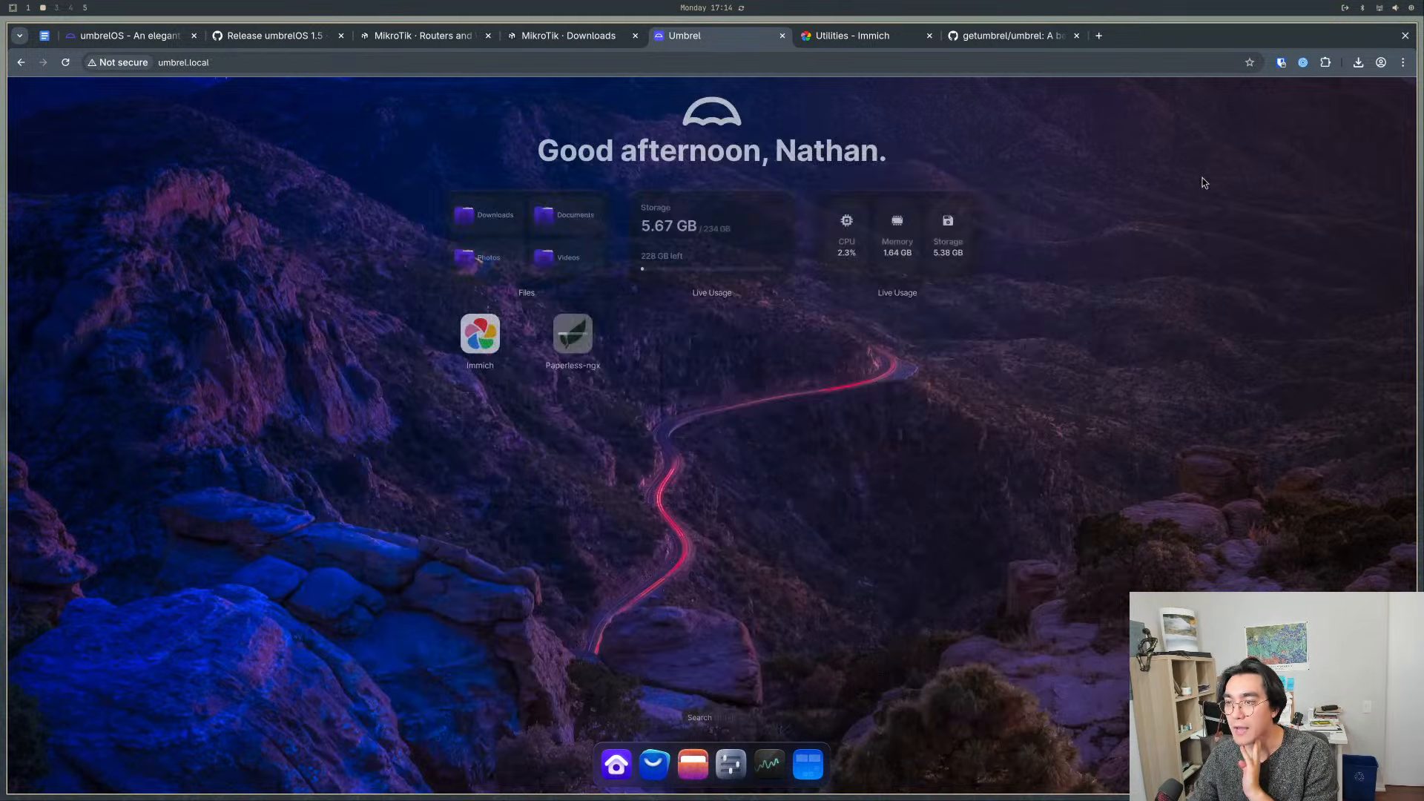
- Check the Immich app's options, and examine its Apps/immich/data/upload/library folder in Files
right_click(479, 352)
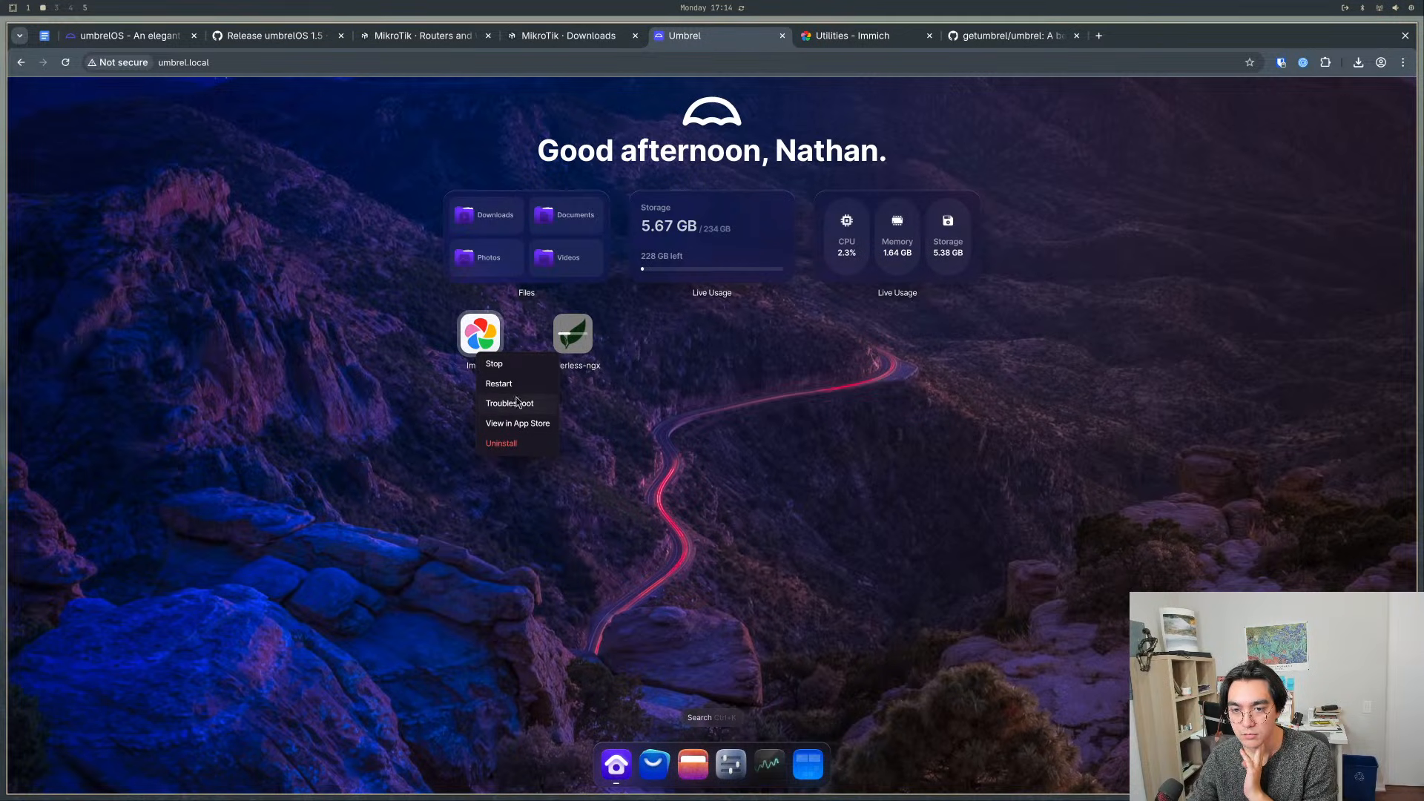
click(616, 443)
click(685, 762)
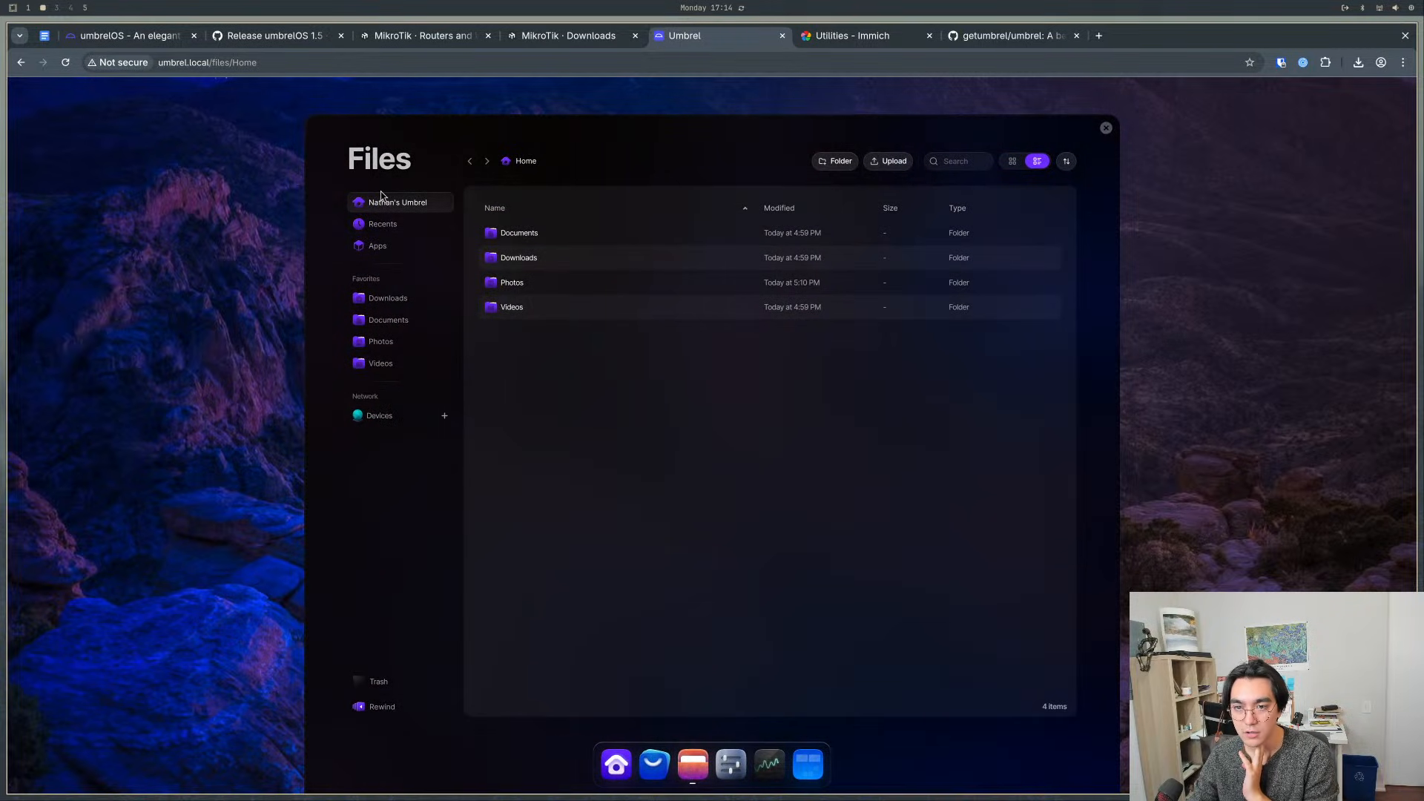
click(397, 247)
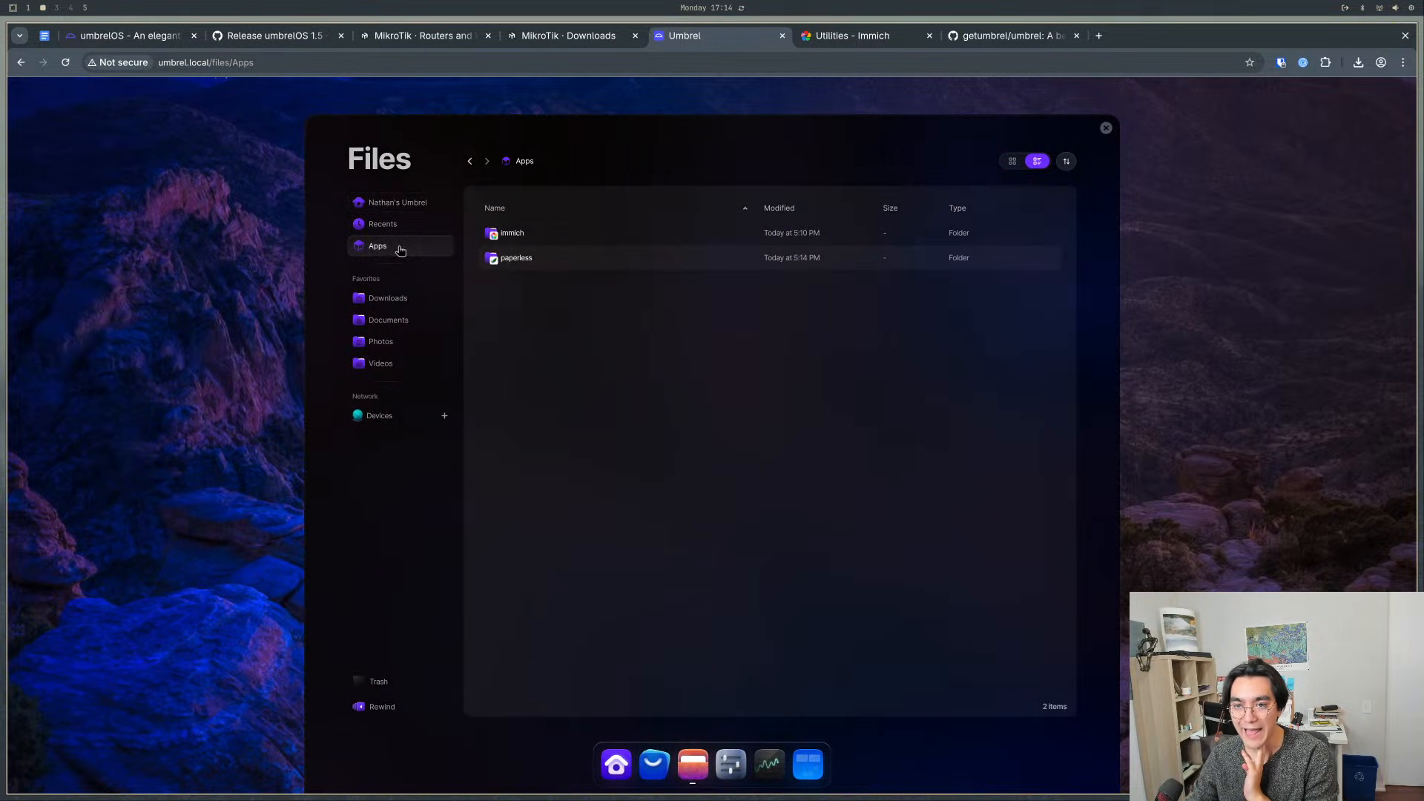
double_click(558, 241)
double_click(510, 235)
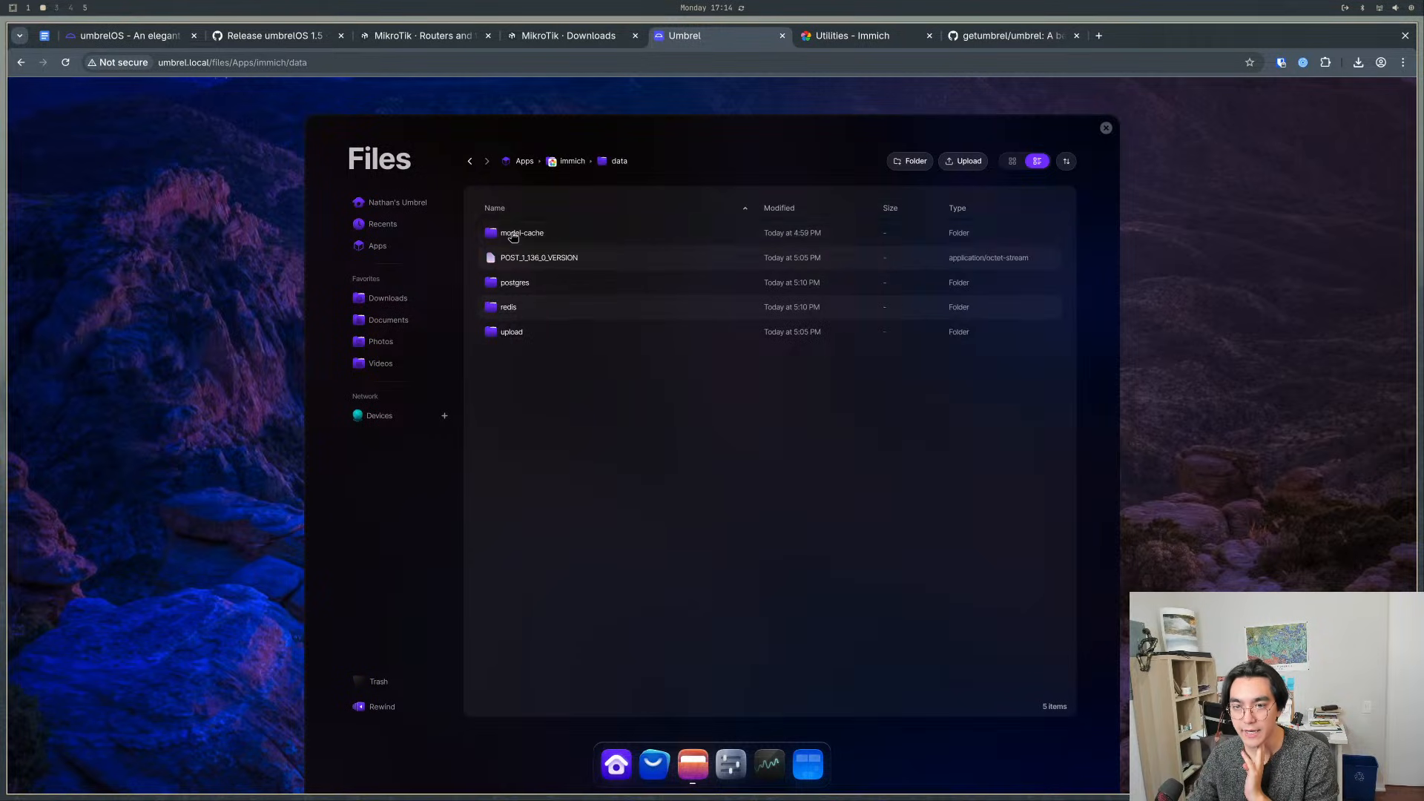
double_click(513, 331)
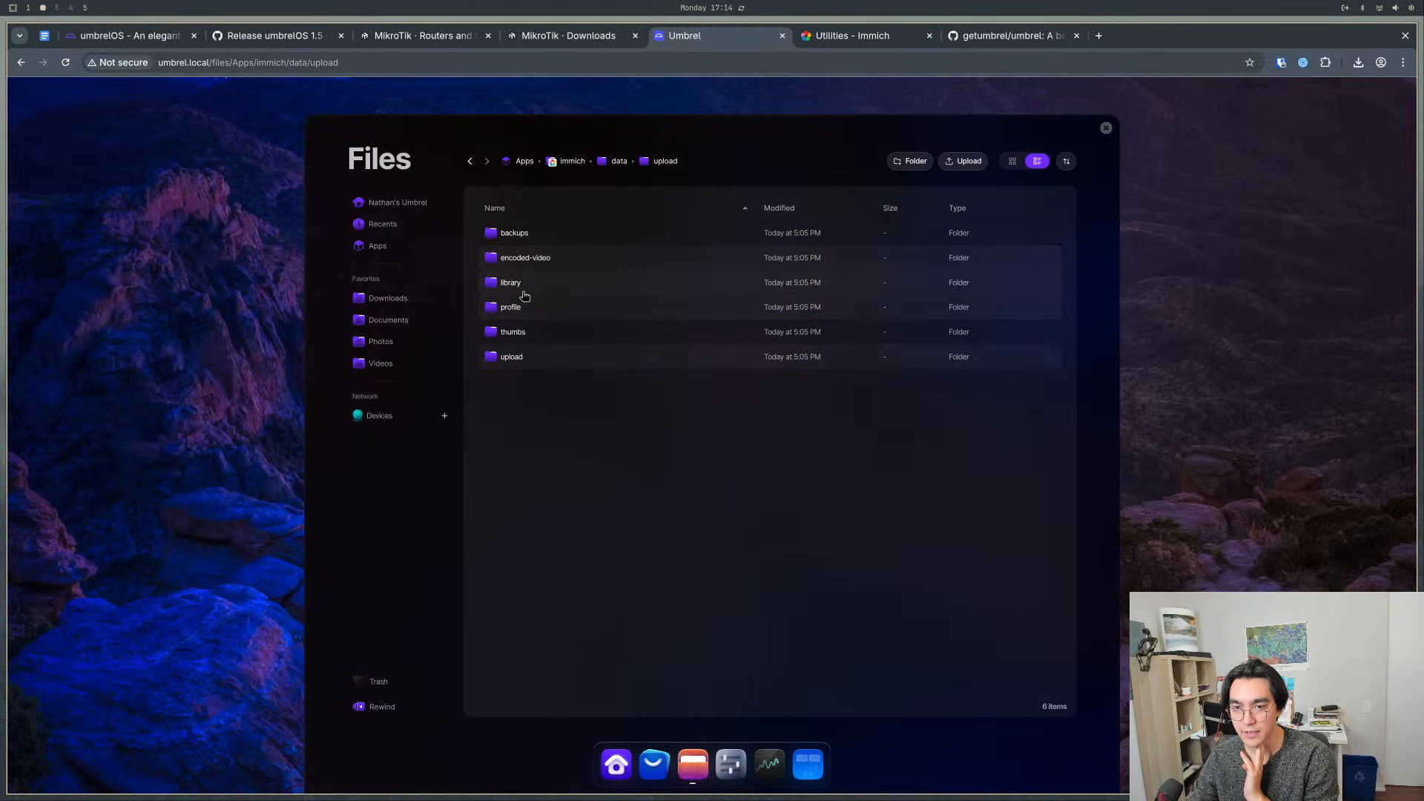
double_click(512, 283)
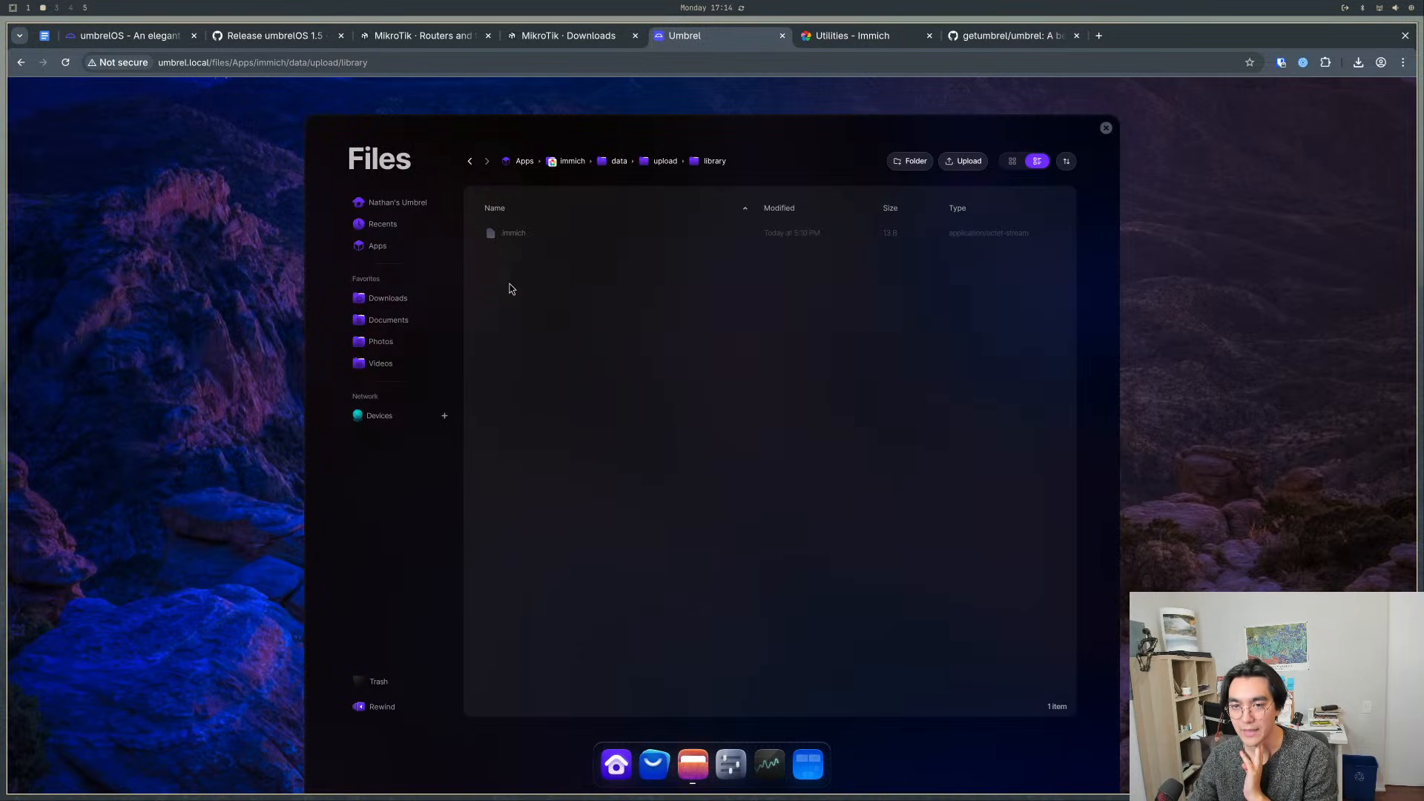
right_click(517, 286)
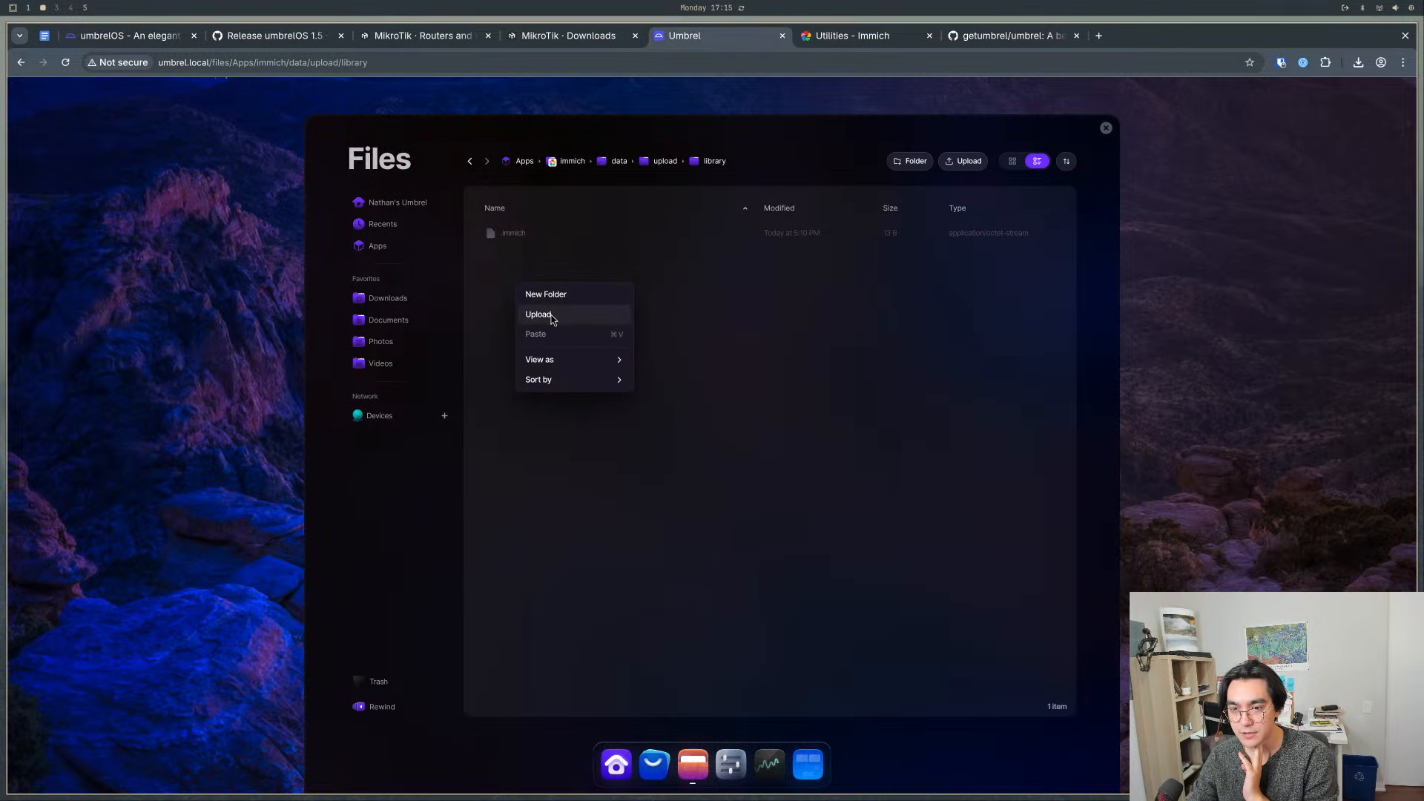
click(717, 356)
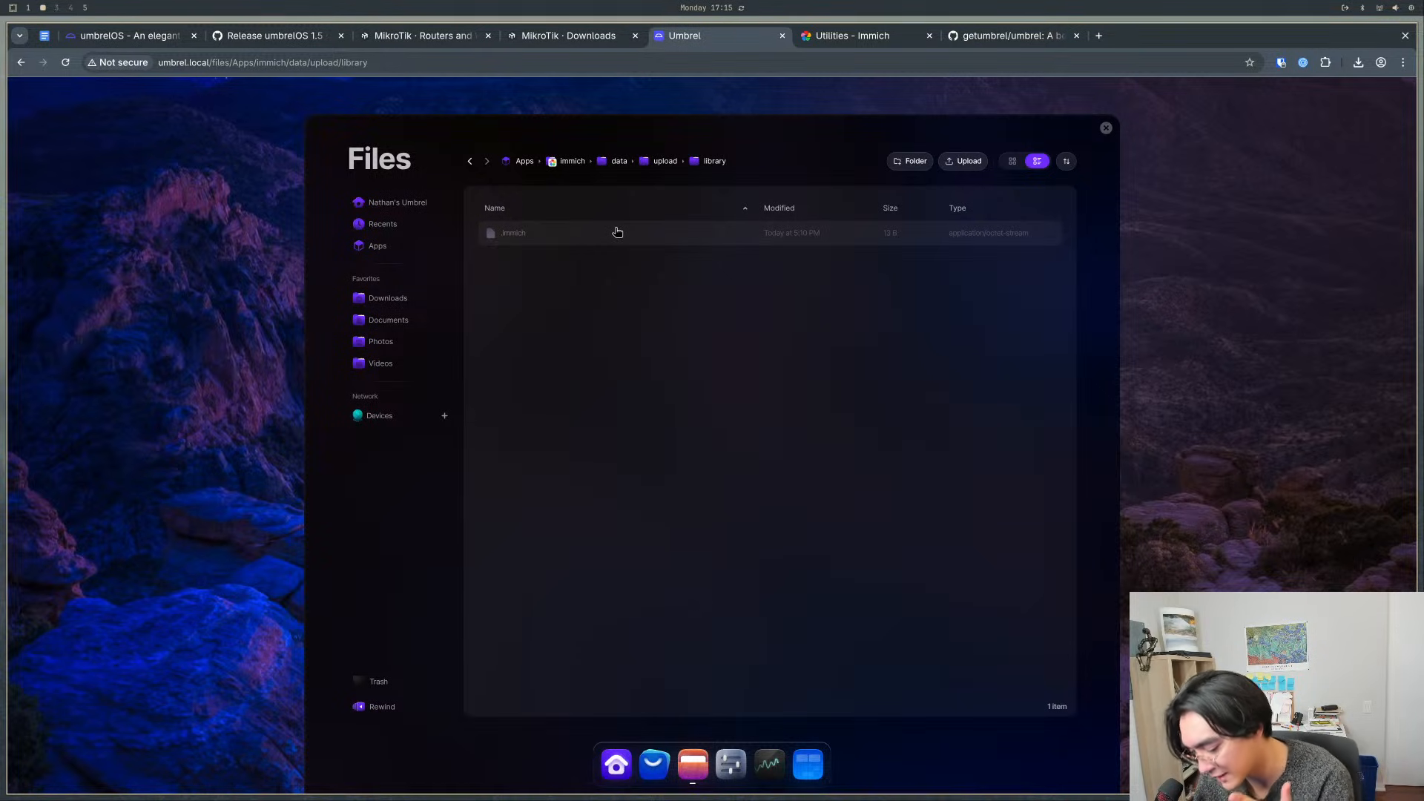
click(1105, 128)
- Search the App Store for photo, start installing PhotoPrism, and close the store
click(654, 764)
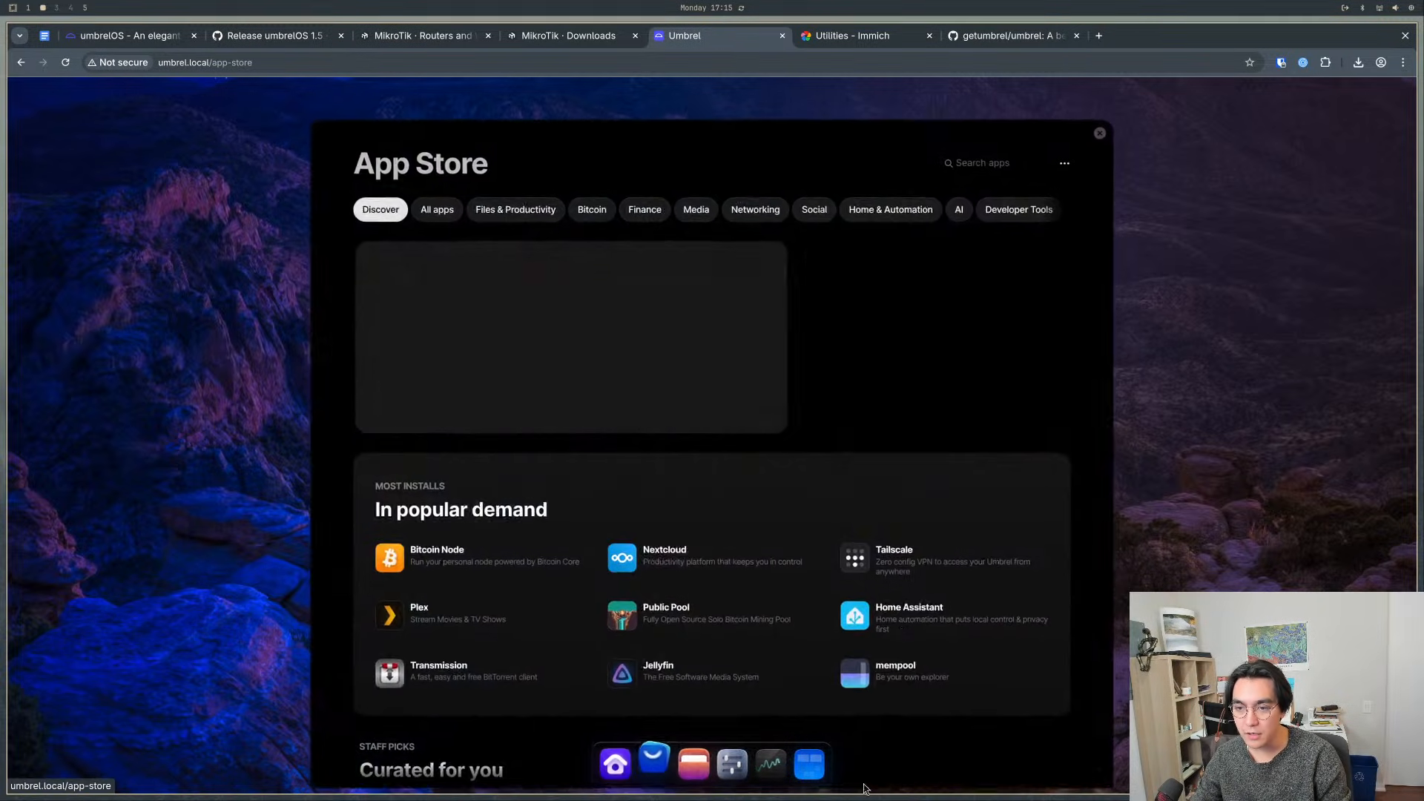
click(1031, 158)
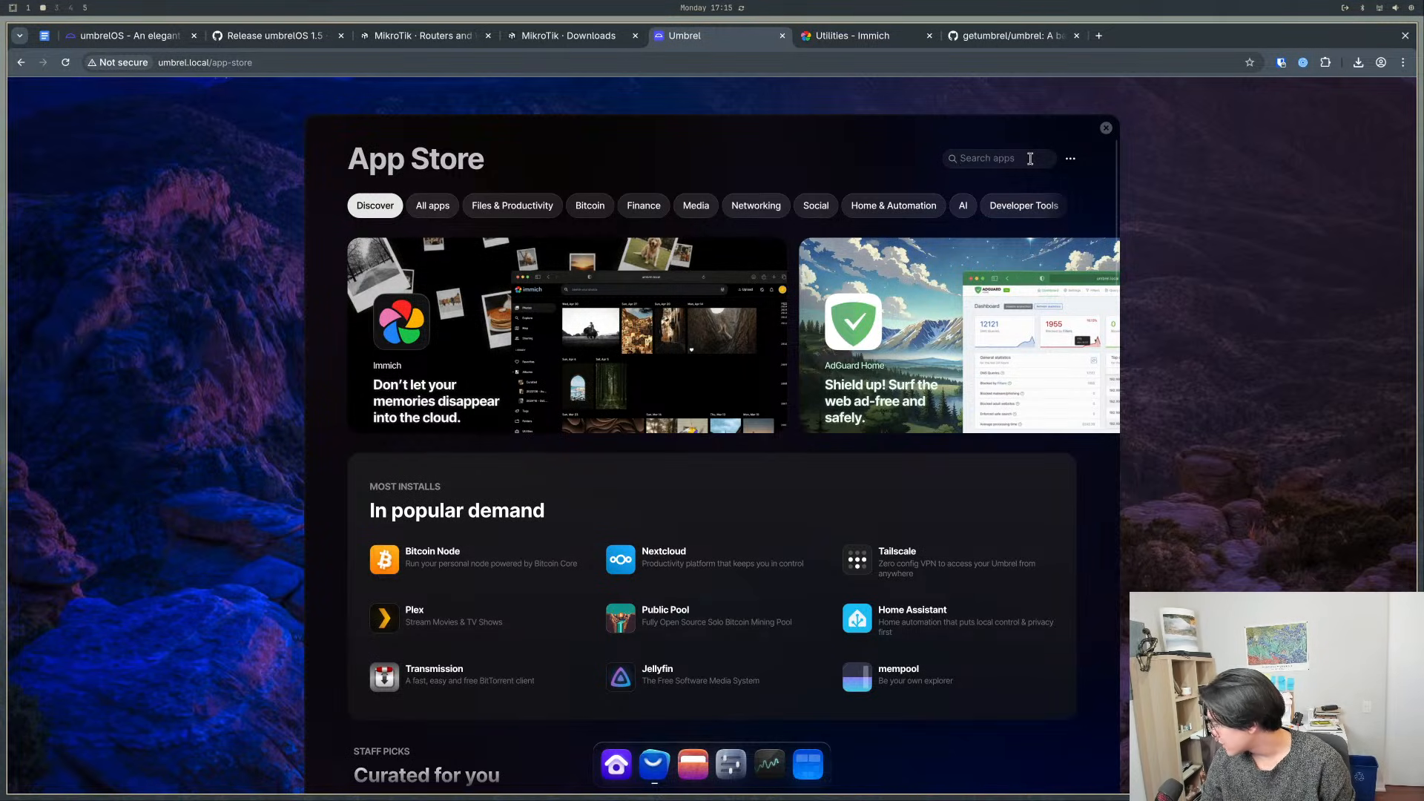
text(photo)
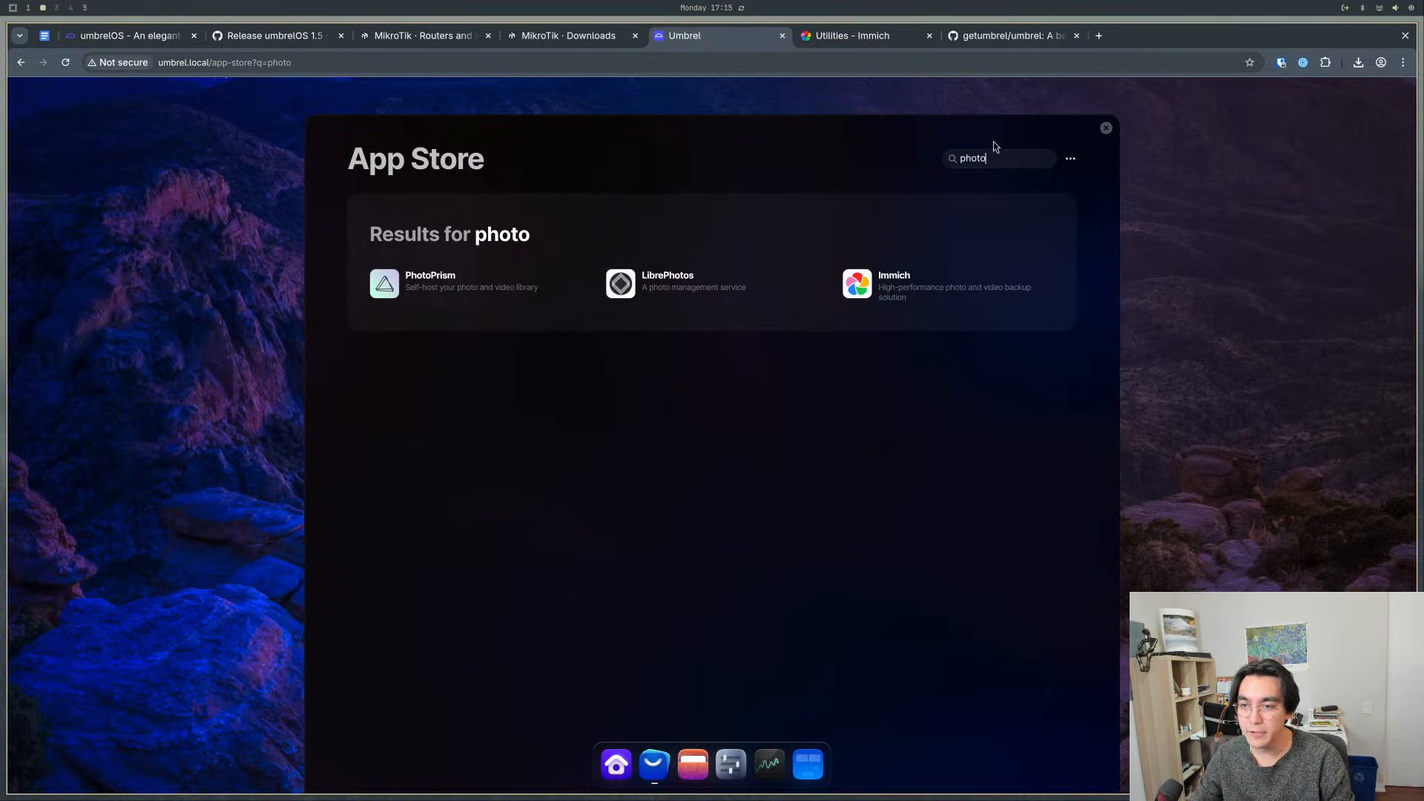
click(491, 291)
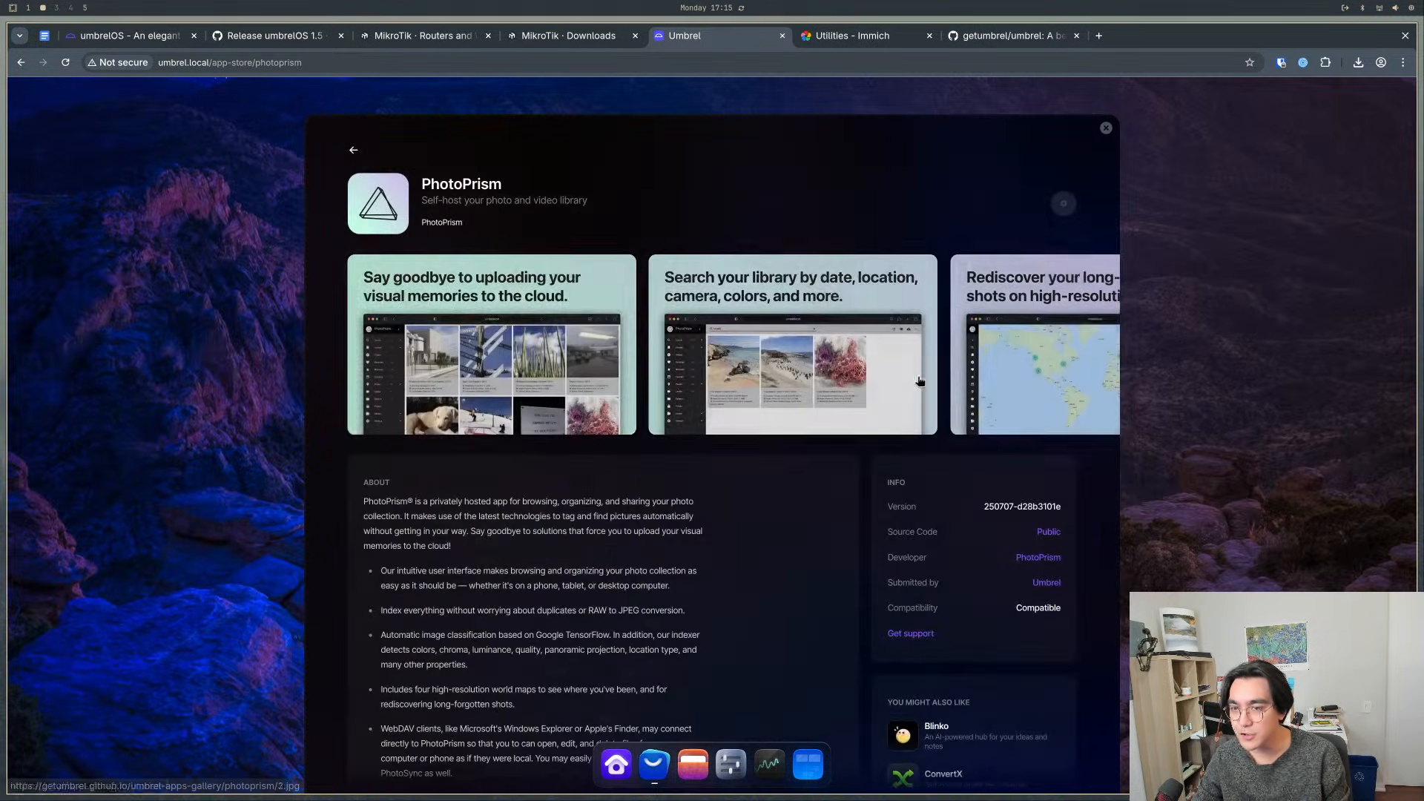
click(1056, 204)
click(1106, 127)
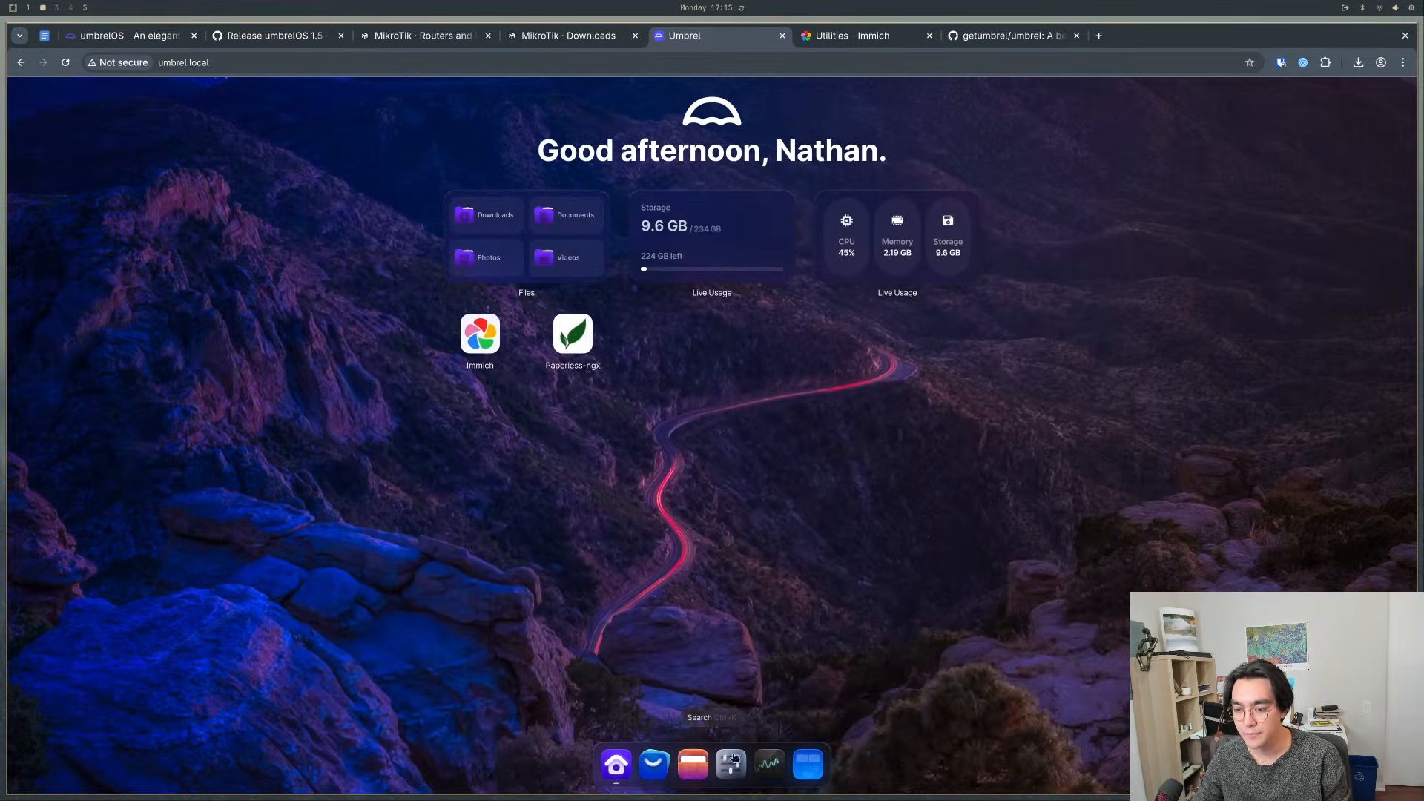
- Search the App Store for photo and start installing LibrePhotos
click(655, 764)
click(1019, 158)
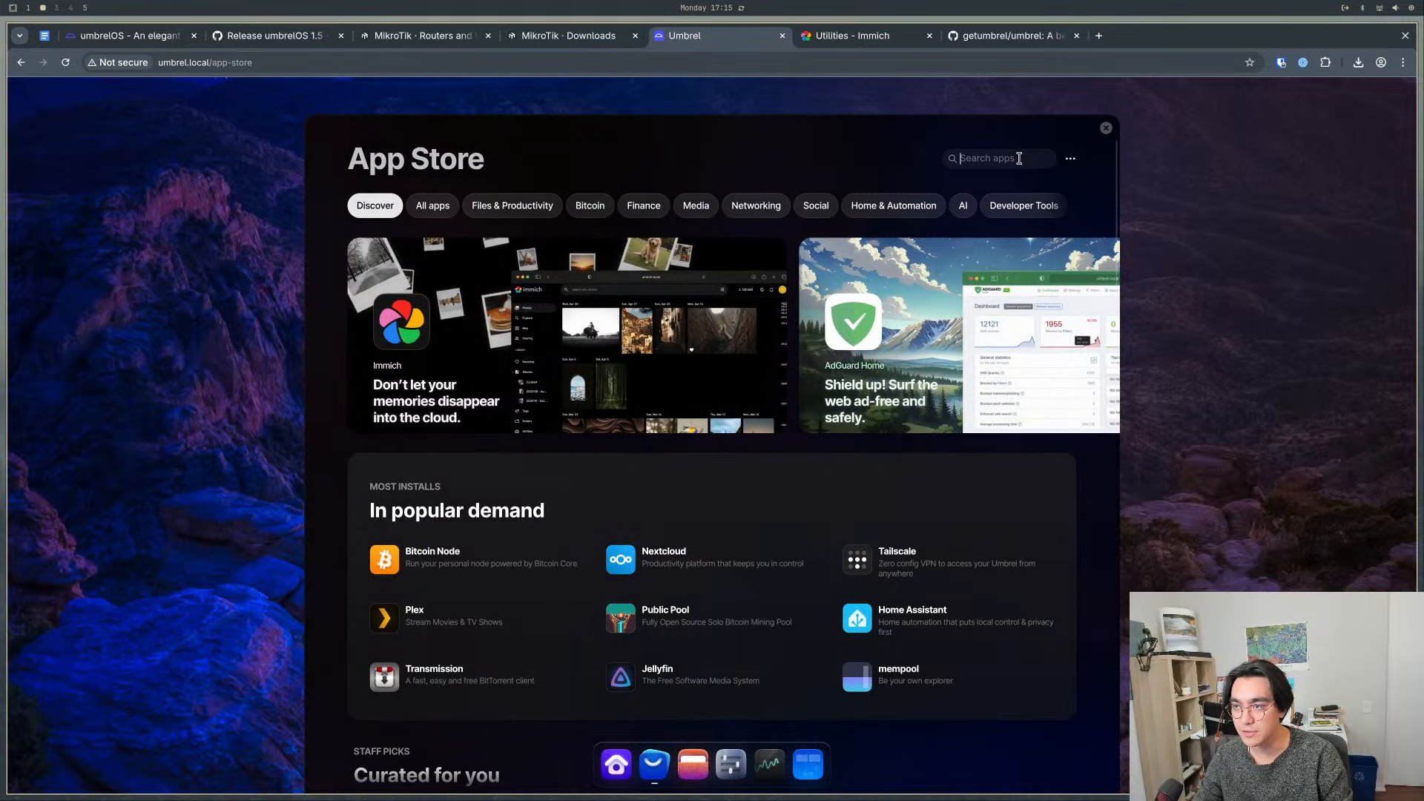
text(photo)
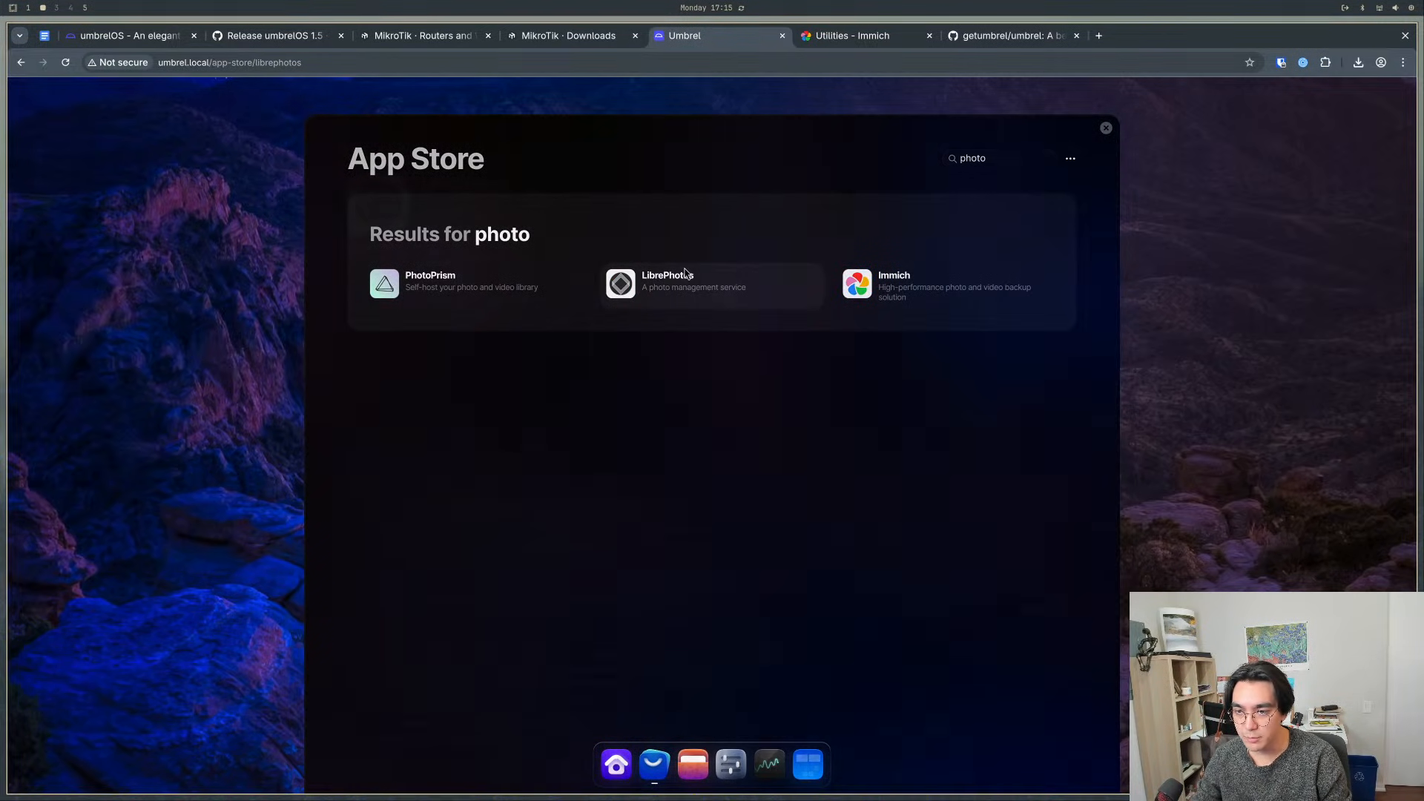
click(668, 281)
click(1056, 204)
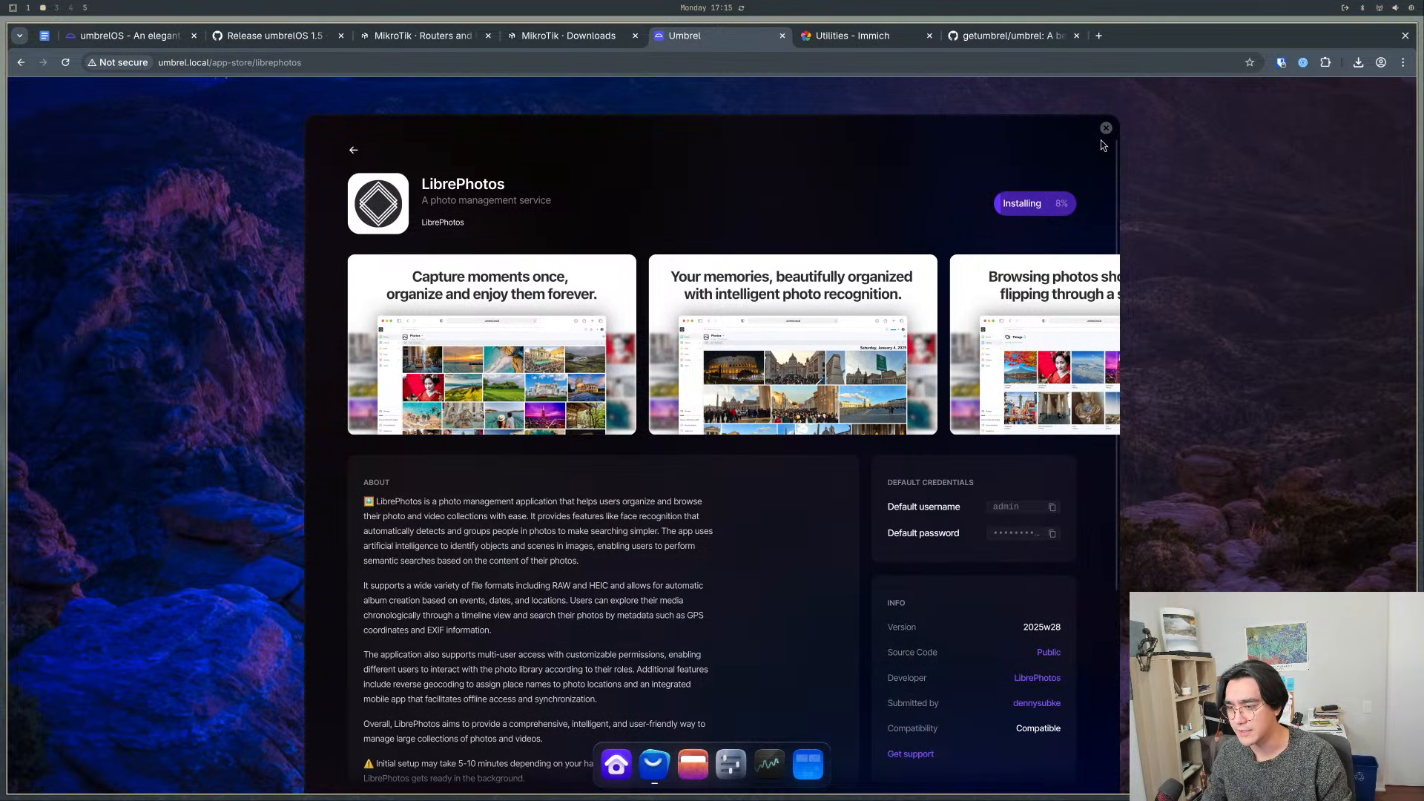
- Read the LibrePhotos listing's description, default credentials and setup-time note, and close the App Store
scroll(937, 622, down, 5)
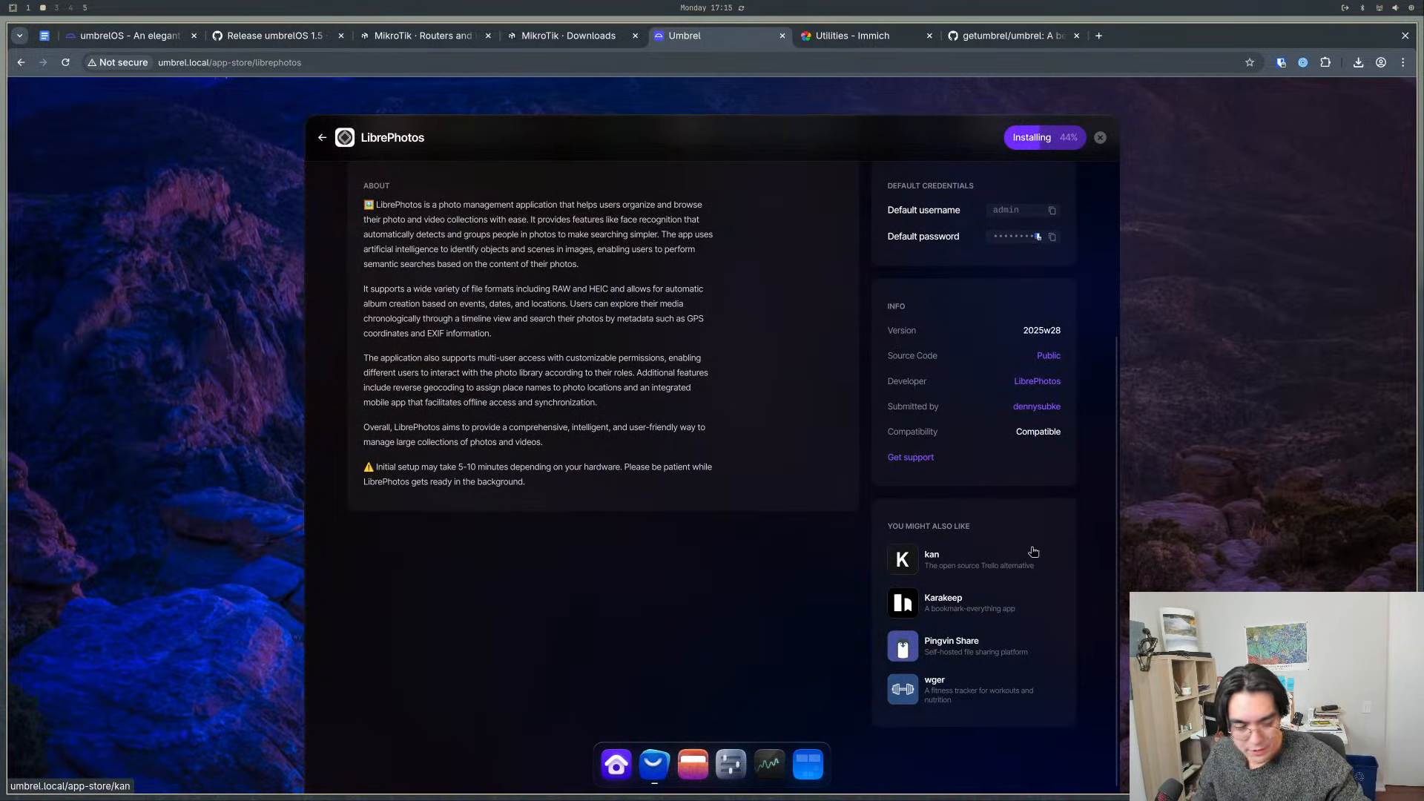
scroll(868, 544, up, 5)
scroll(682, 498, down, 2)
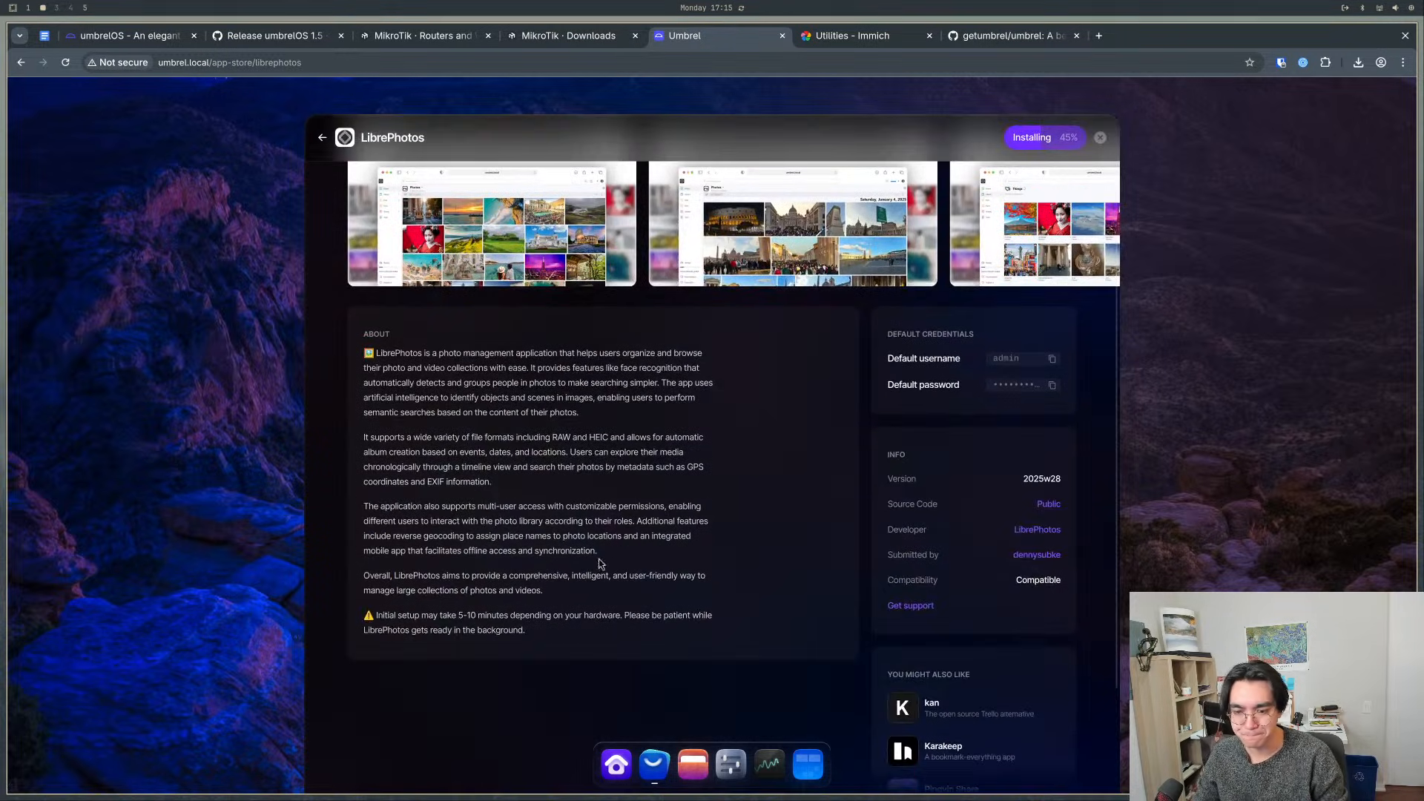
drag(448, 630, 508, 619)
click(544, 639)
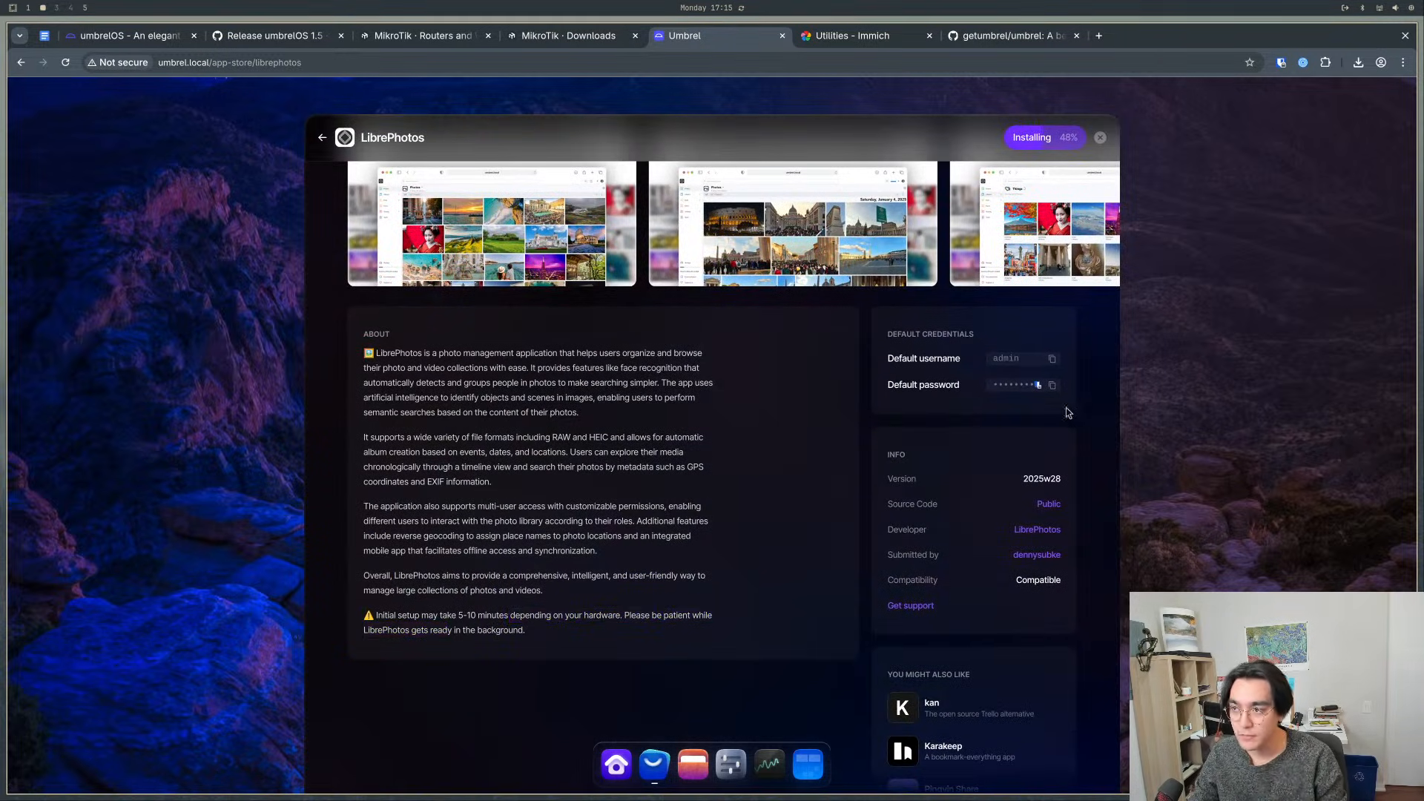
scroll(1089, 410, up, 2)
click(1108, 130)
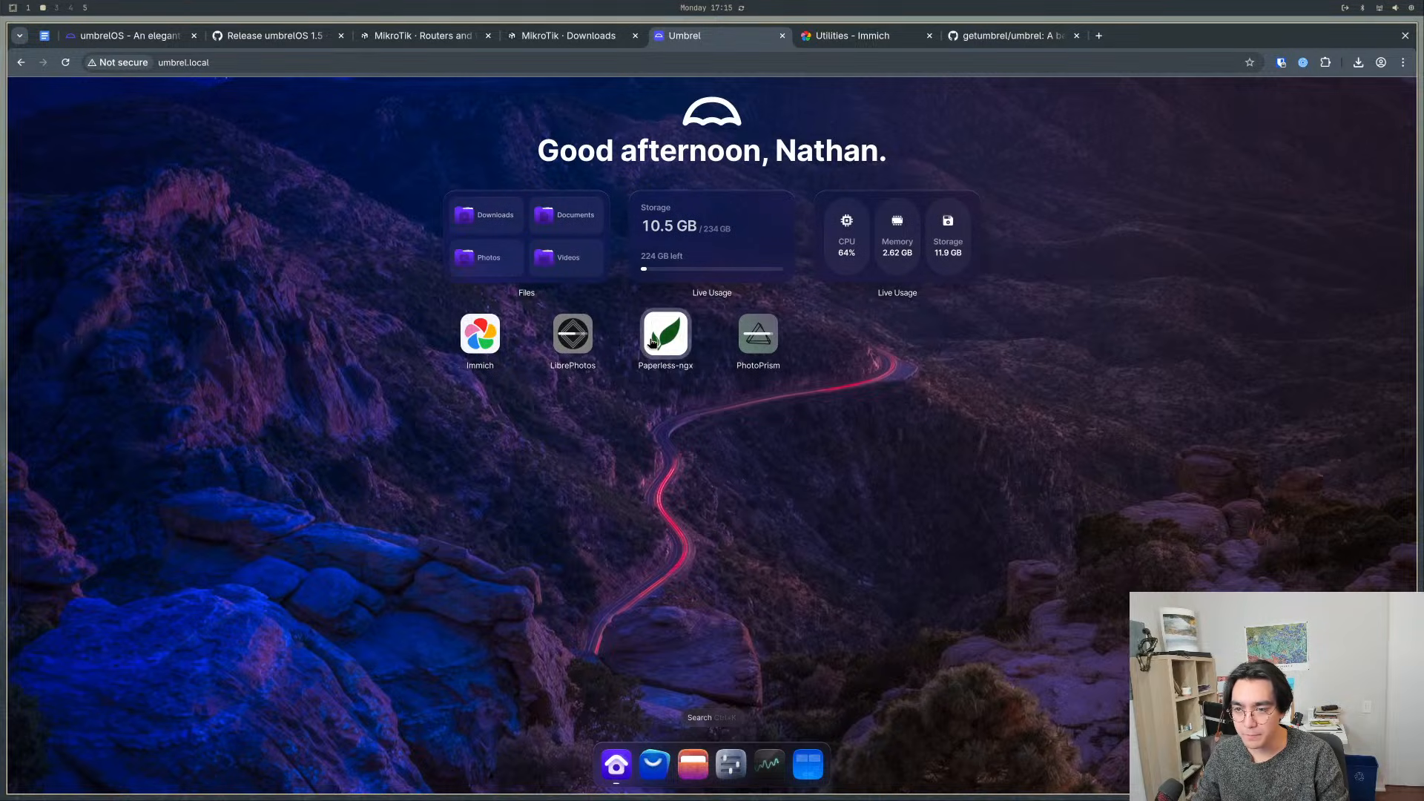
- Launch Paperless-ngx from the home screen, copy its default password, and continue to the app's sign-in page
click(654, 349)
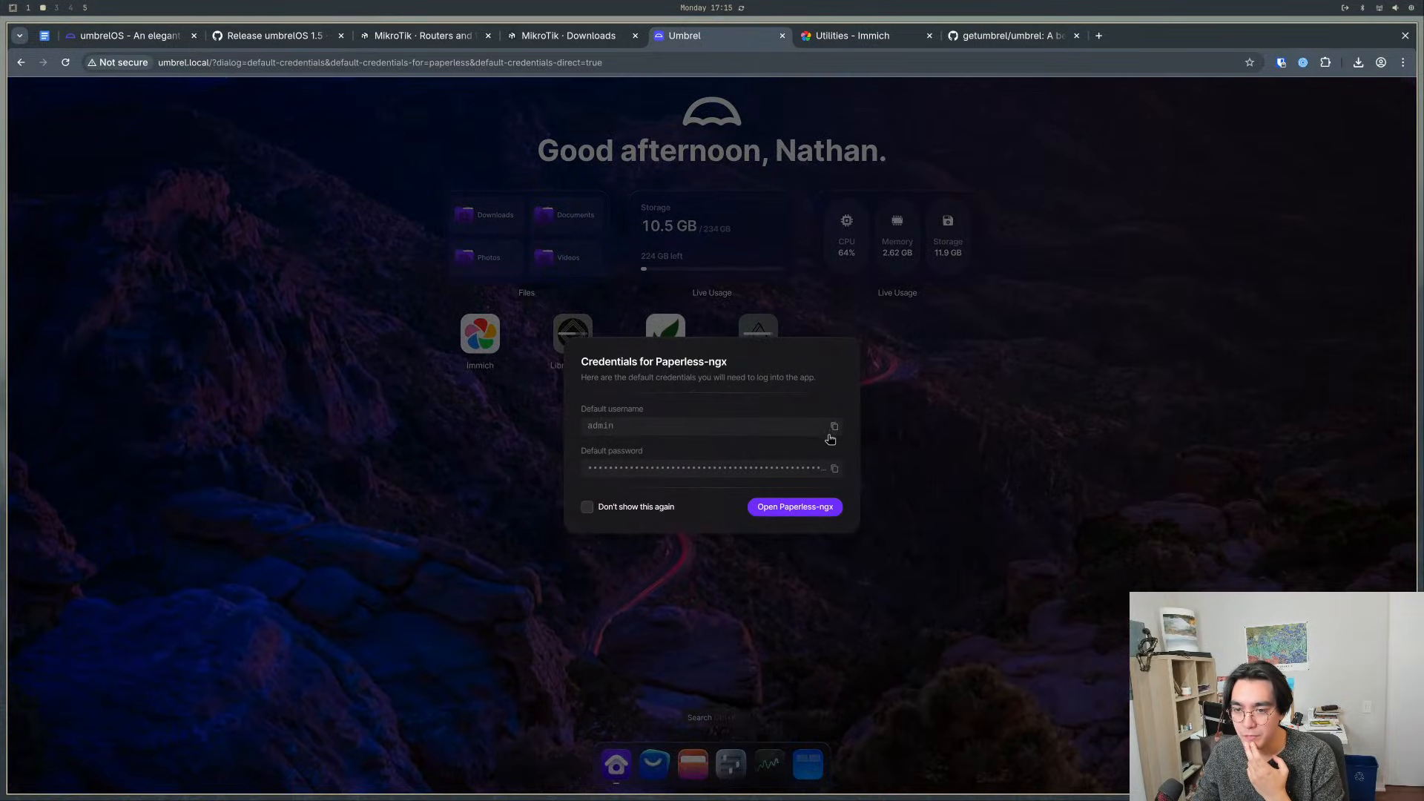
click(834, 468)
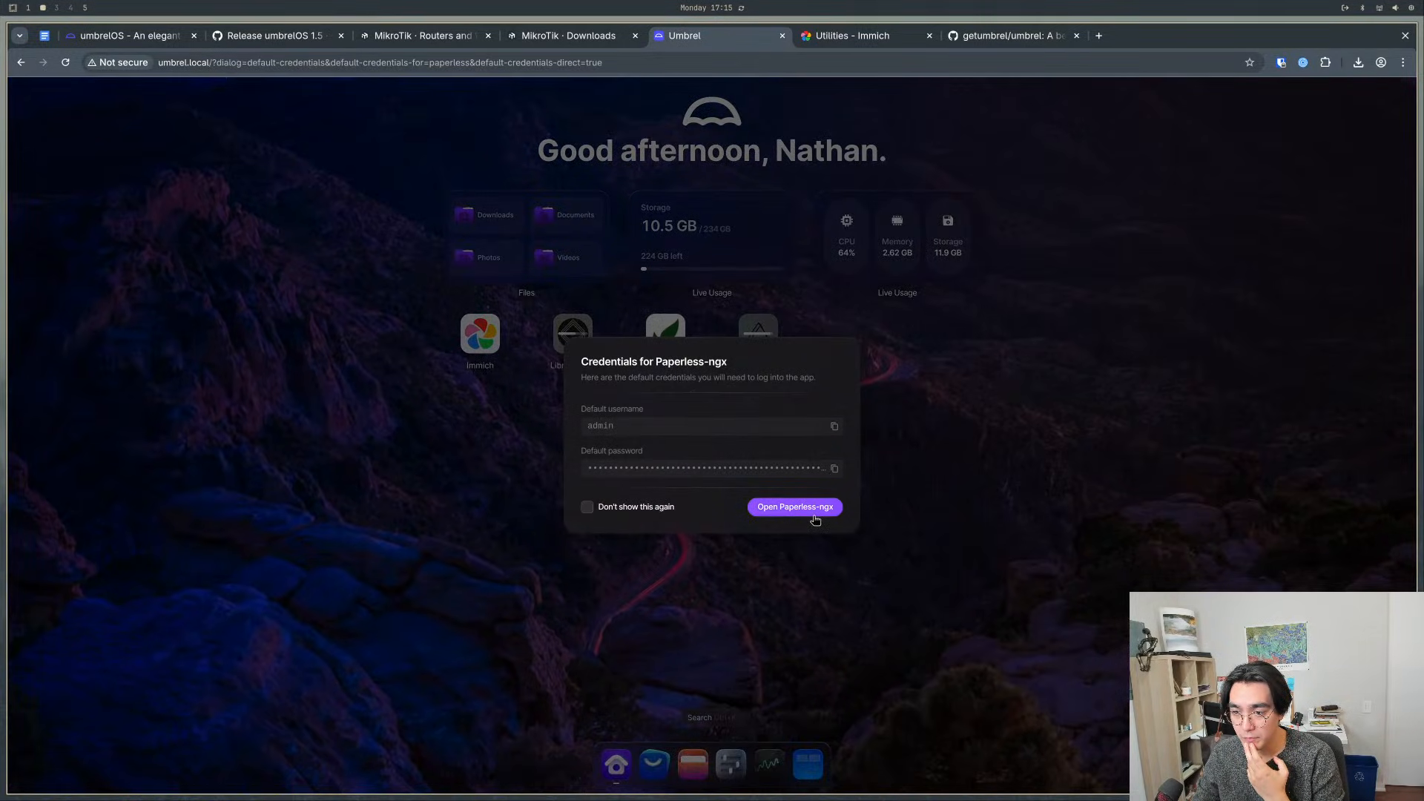
drag(662, 469, 760, 468)
click(760, 469)
double_click(760, 469)
click(767, 456)
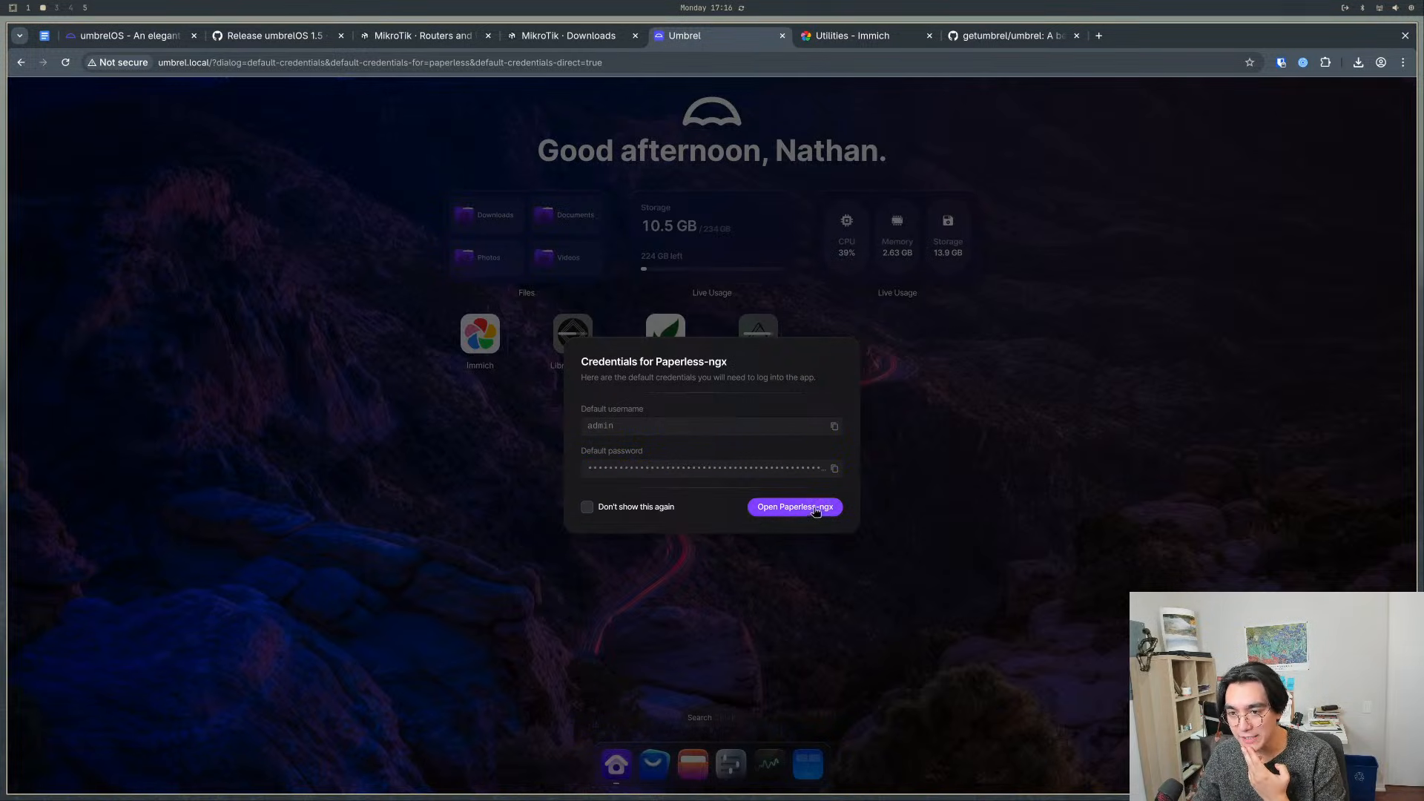
click(815, 510)
- Sign in to Paperless-ngx with the username admin and the copied default password
click(741, 454)
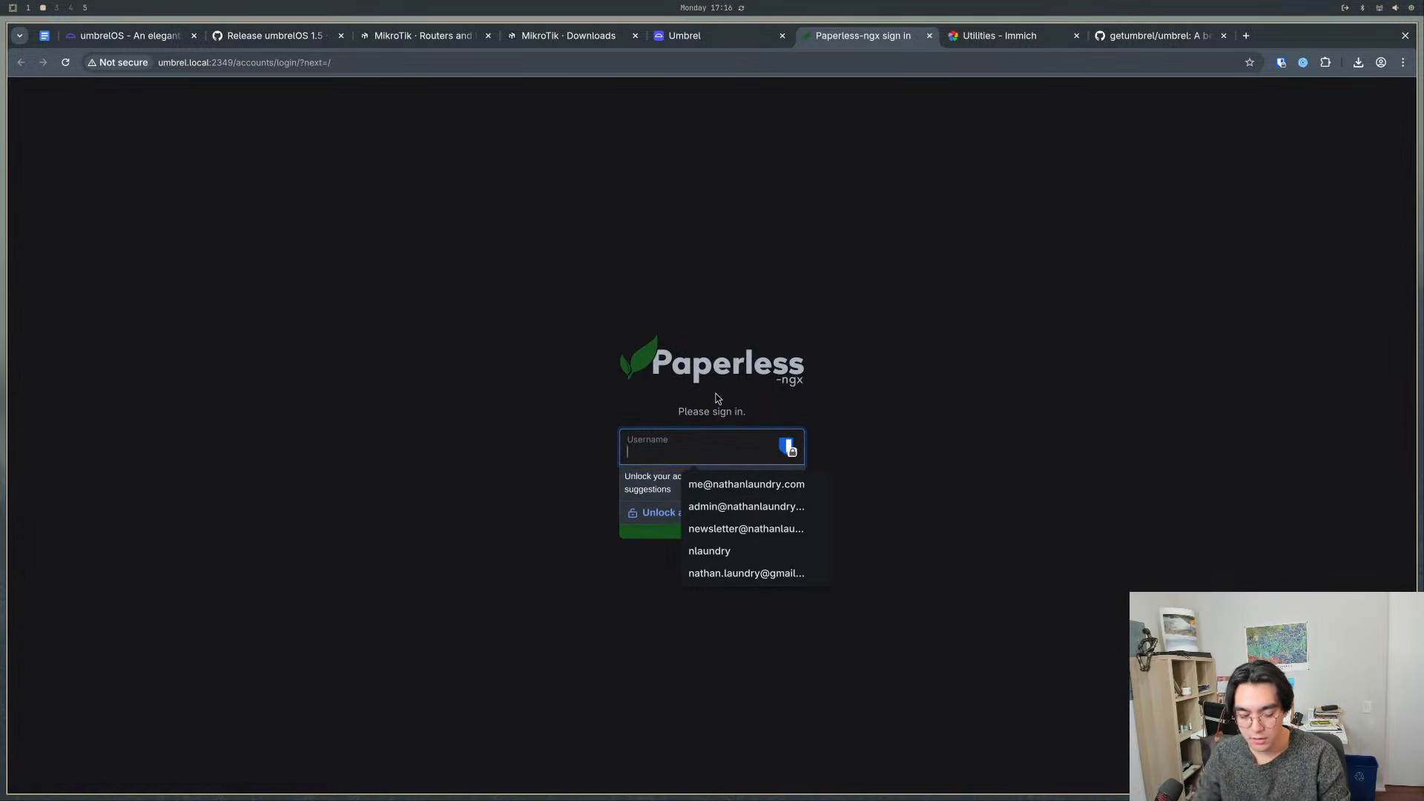
text(admin)
key(Tab)
key(ctrl+v)
key(Return)
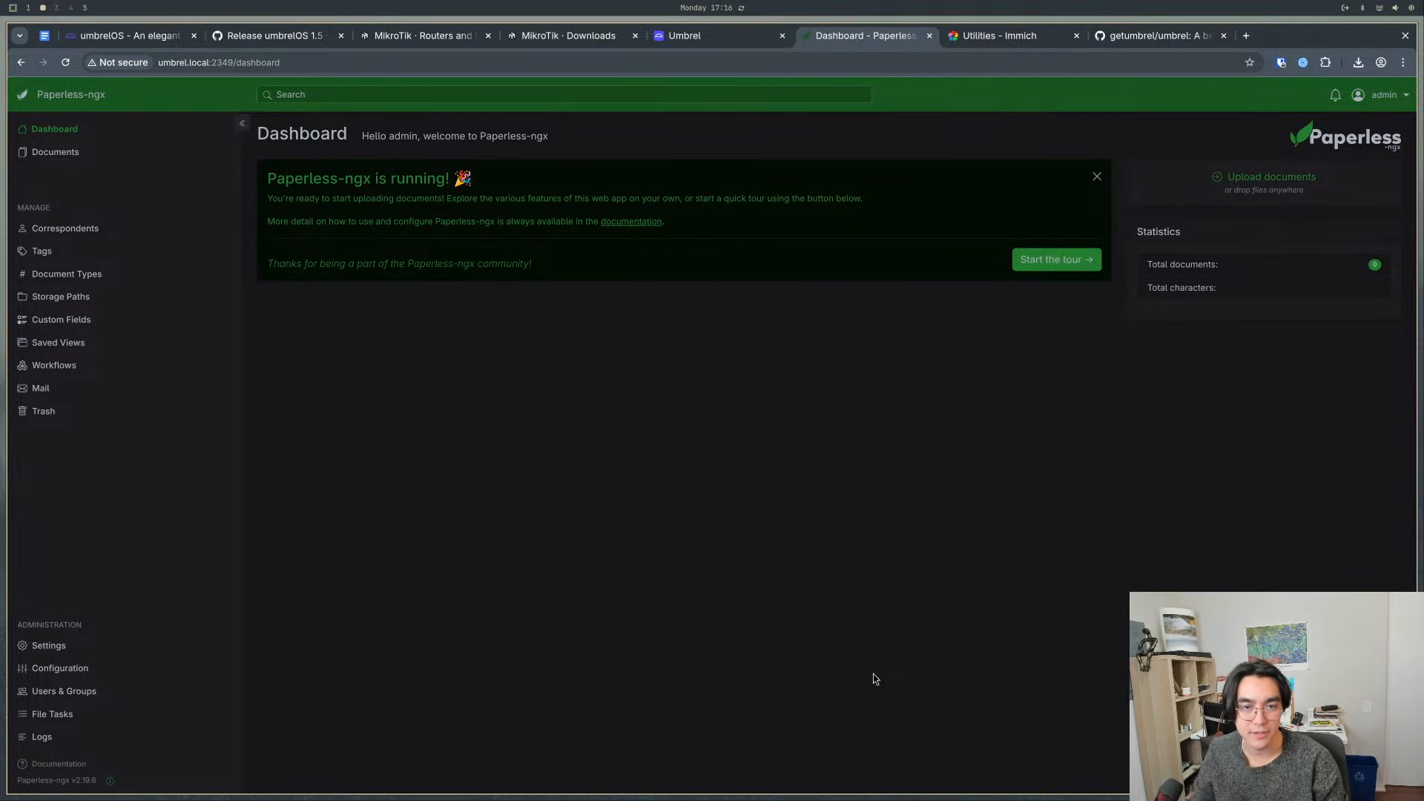
- Look through the Storage Paths, Custom Fields, Saved Views, Workflows, Mail and Trash pages of Paperless-ngx
click(87, 295)
click(60, 285)
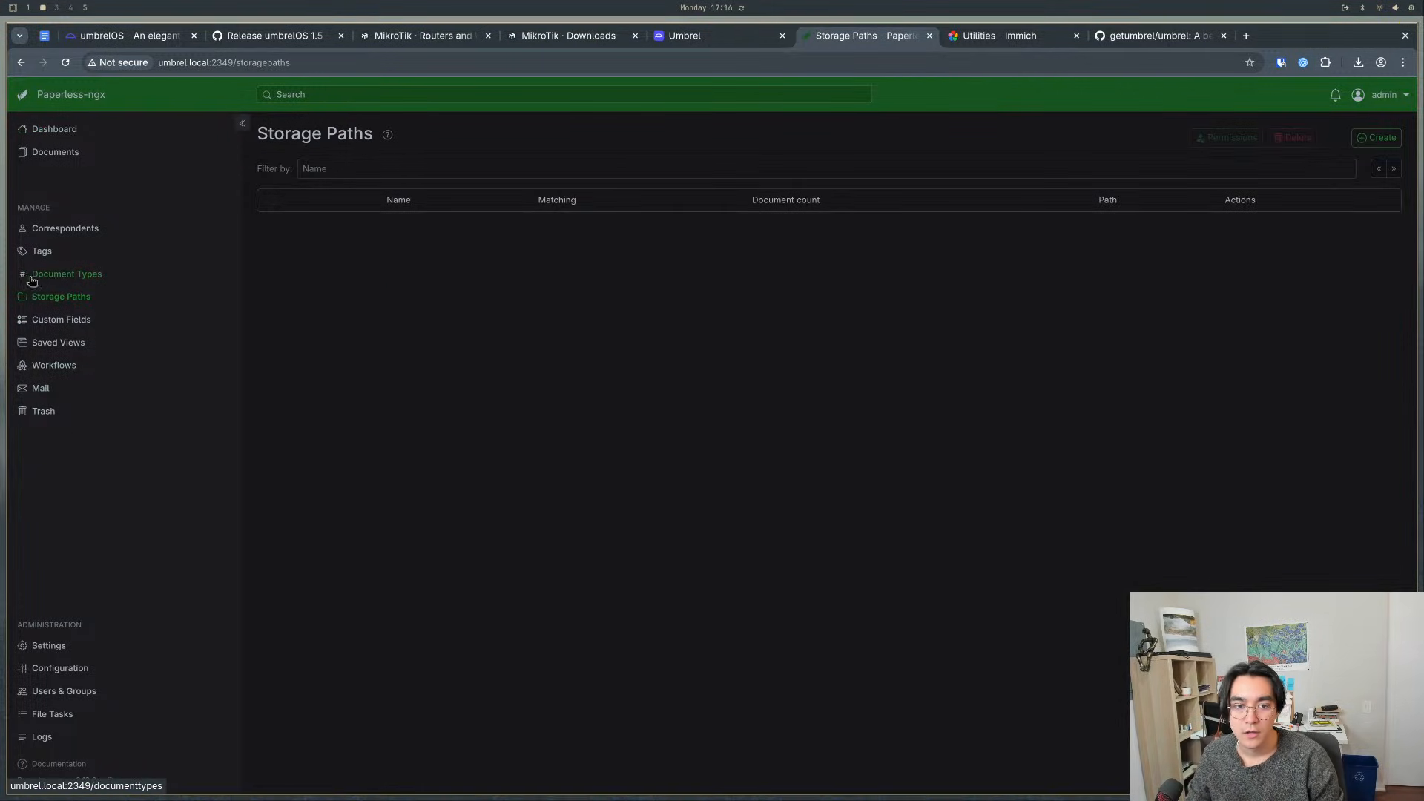
click(61, 319)
click(59, 342)
click(67, 365)
click(69, 387)
click(64, 420)
key(alt+Left)
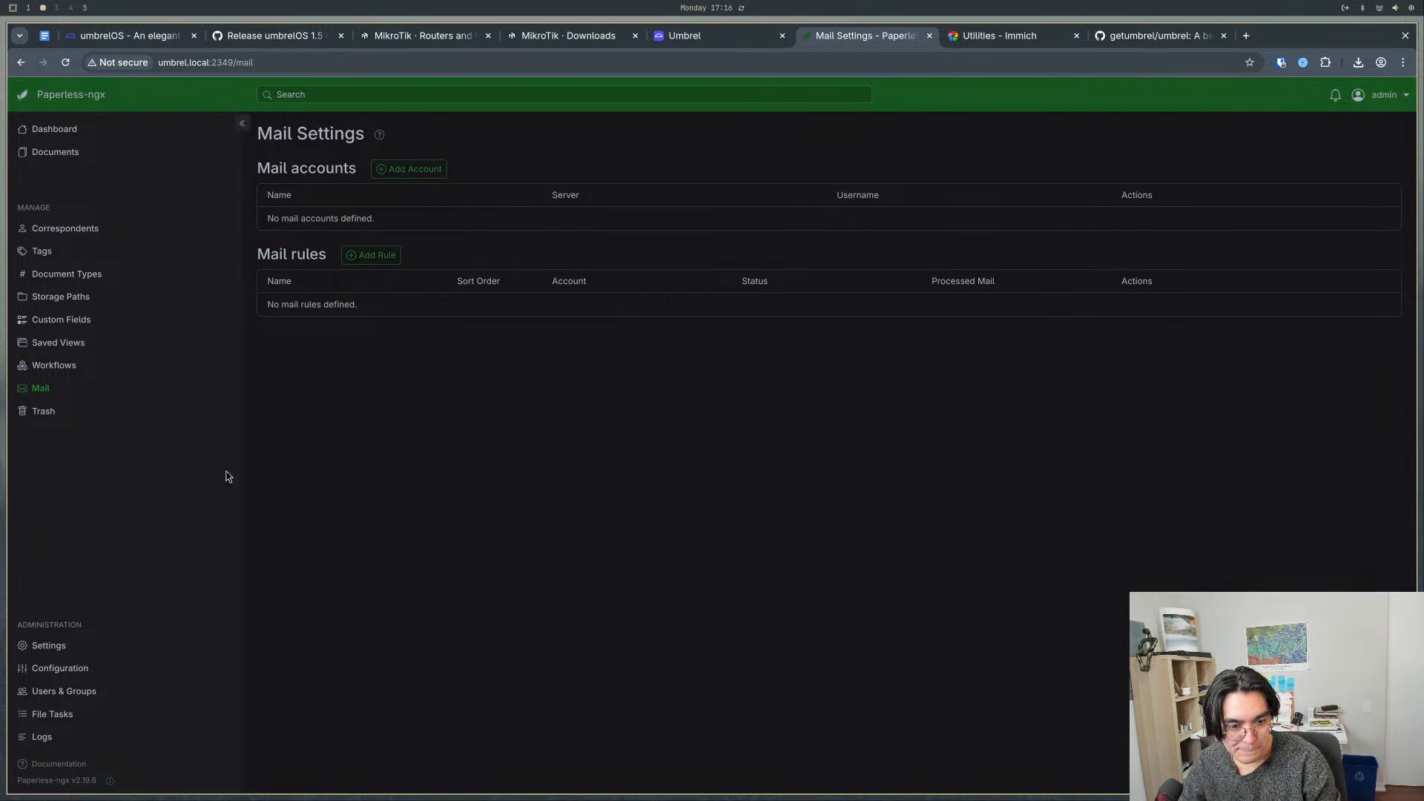
- View the Settings, Correspondents, Tags, Document Types and Documents pages, and return to the dashboard
click(60, 647)
click(66, 227)
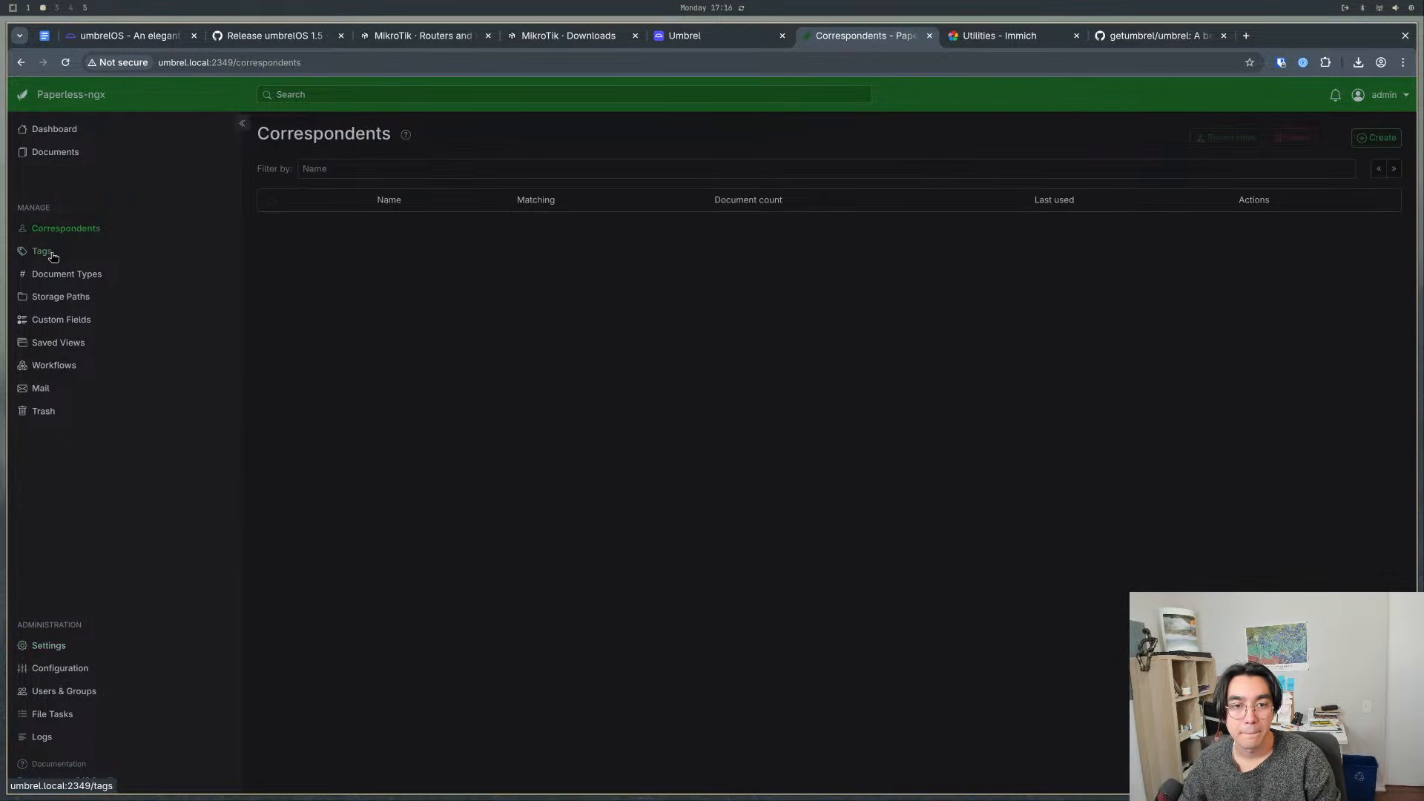
click(45, 253)
click(60, 276)
click(44, 152)
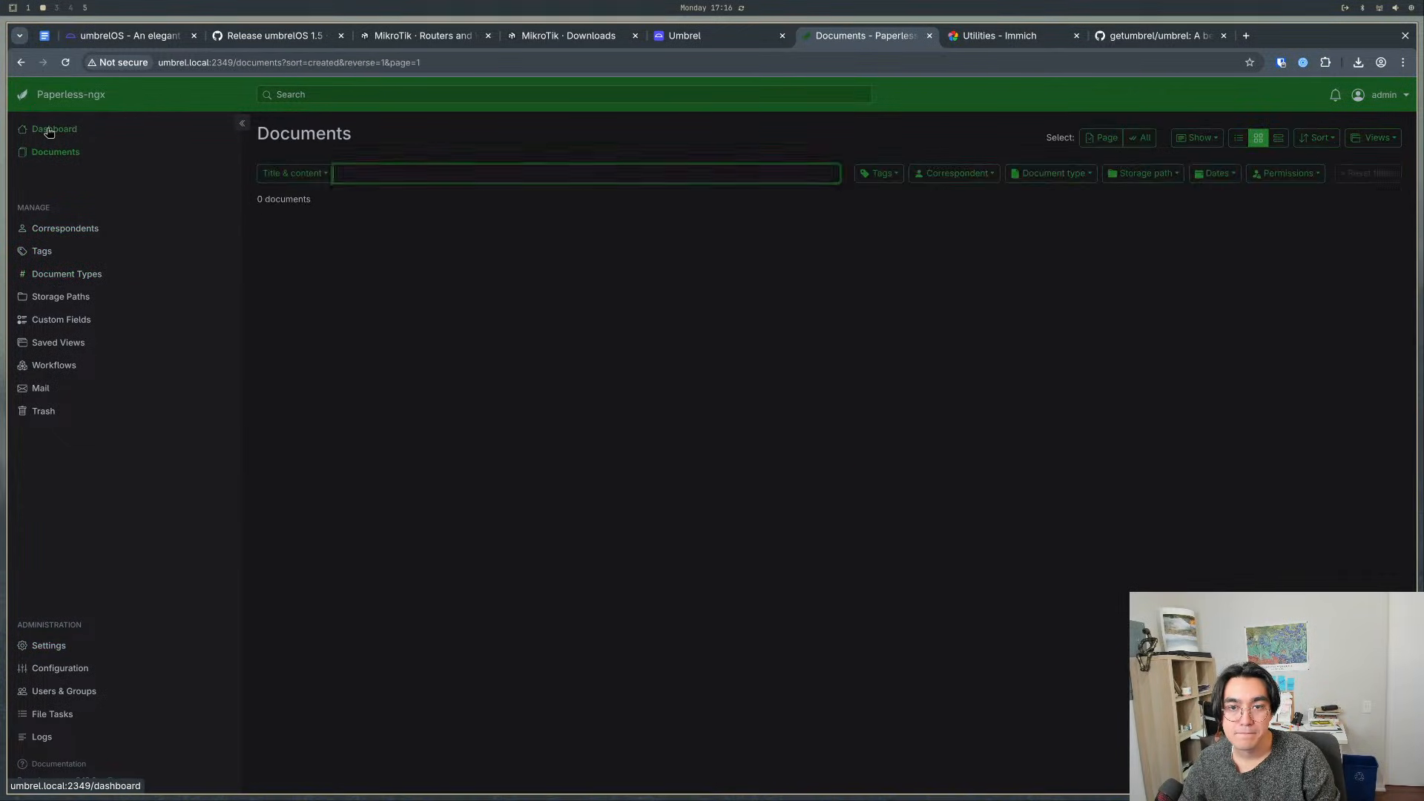
click(49, 132)
- Start the Paperless-ngx tour, end it at its first stop, and open the documents list from the dashboard hint
click(1053, 259)
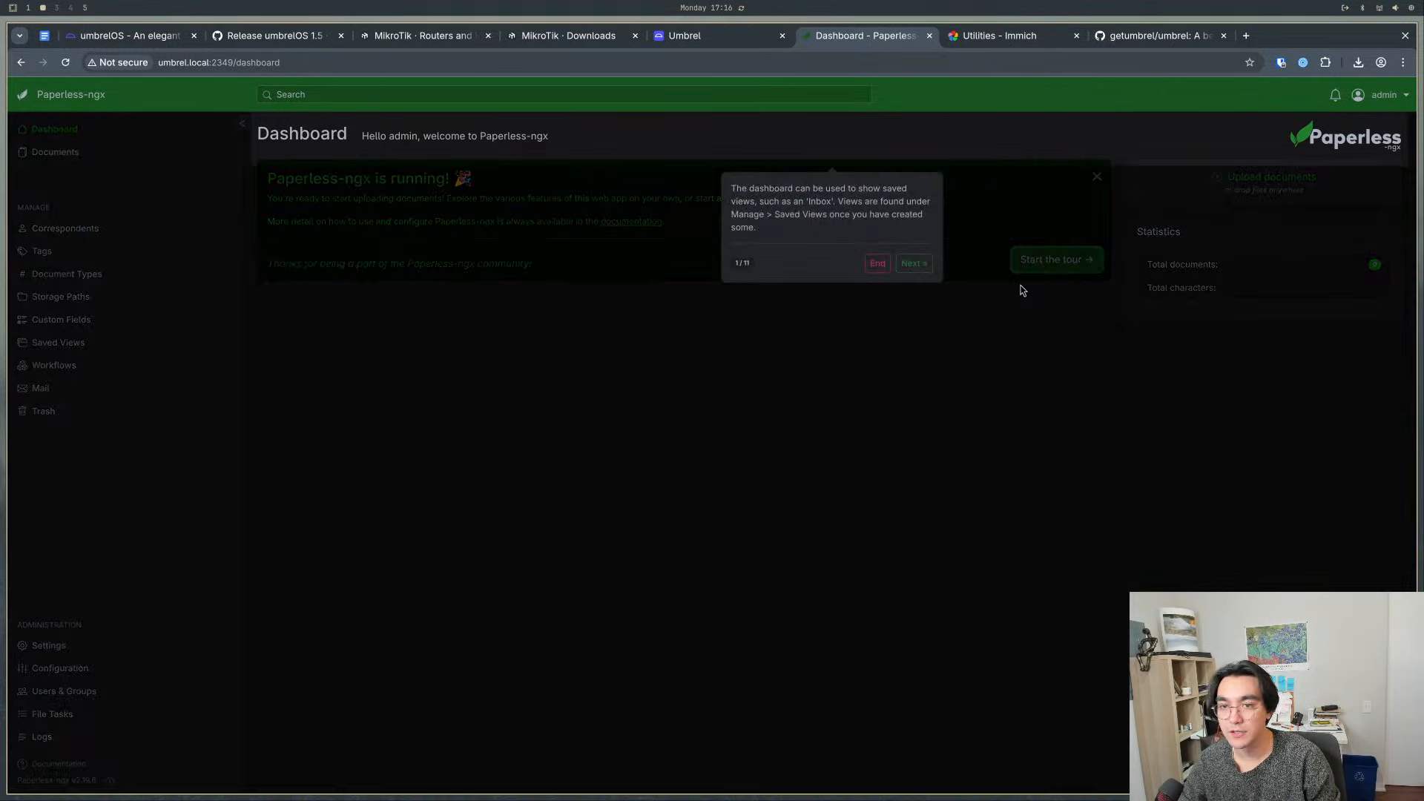
click(879, 264)
click(835, 94)
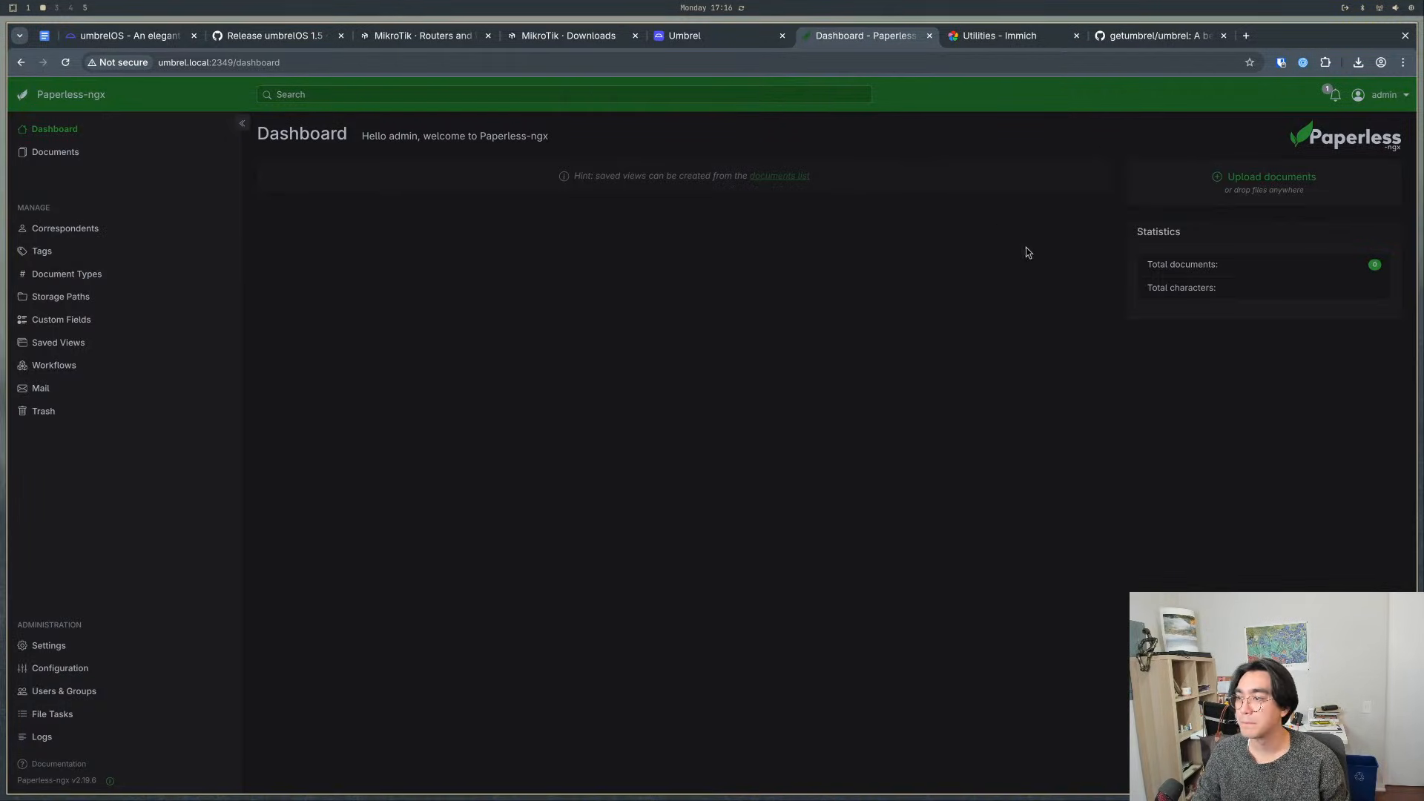
click(788, 185)
- Open the Paperless-ngx settings, launch the Django admin site from there, and examine its administration sections
click(1384, 94)
click(1371, 146)
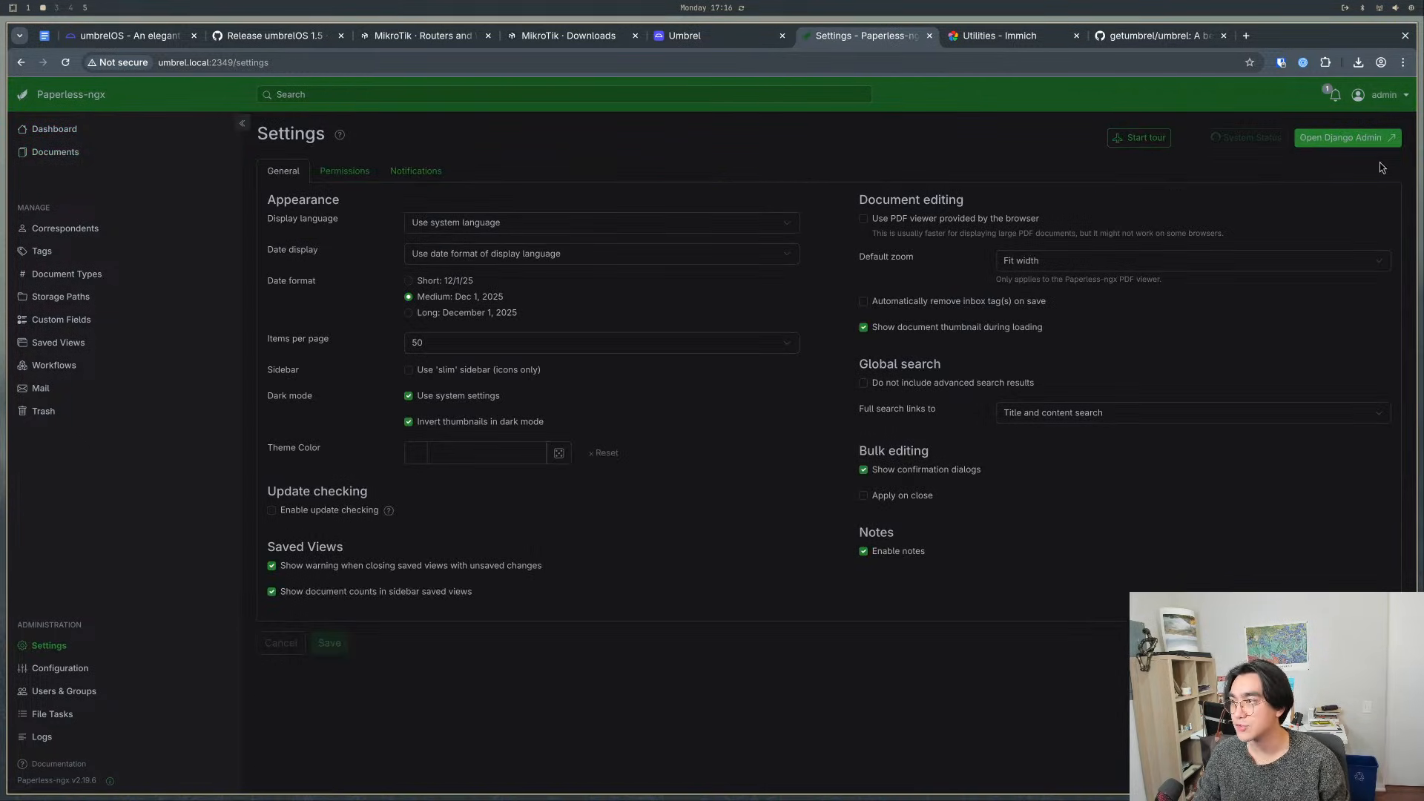
click(1366, 138)
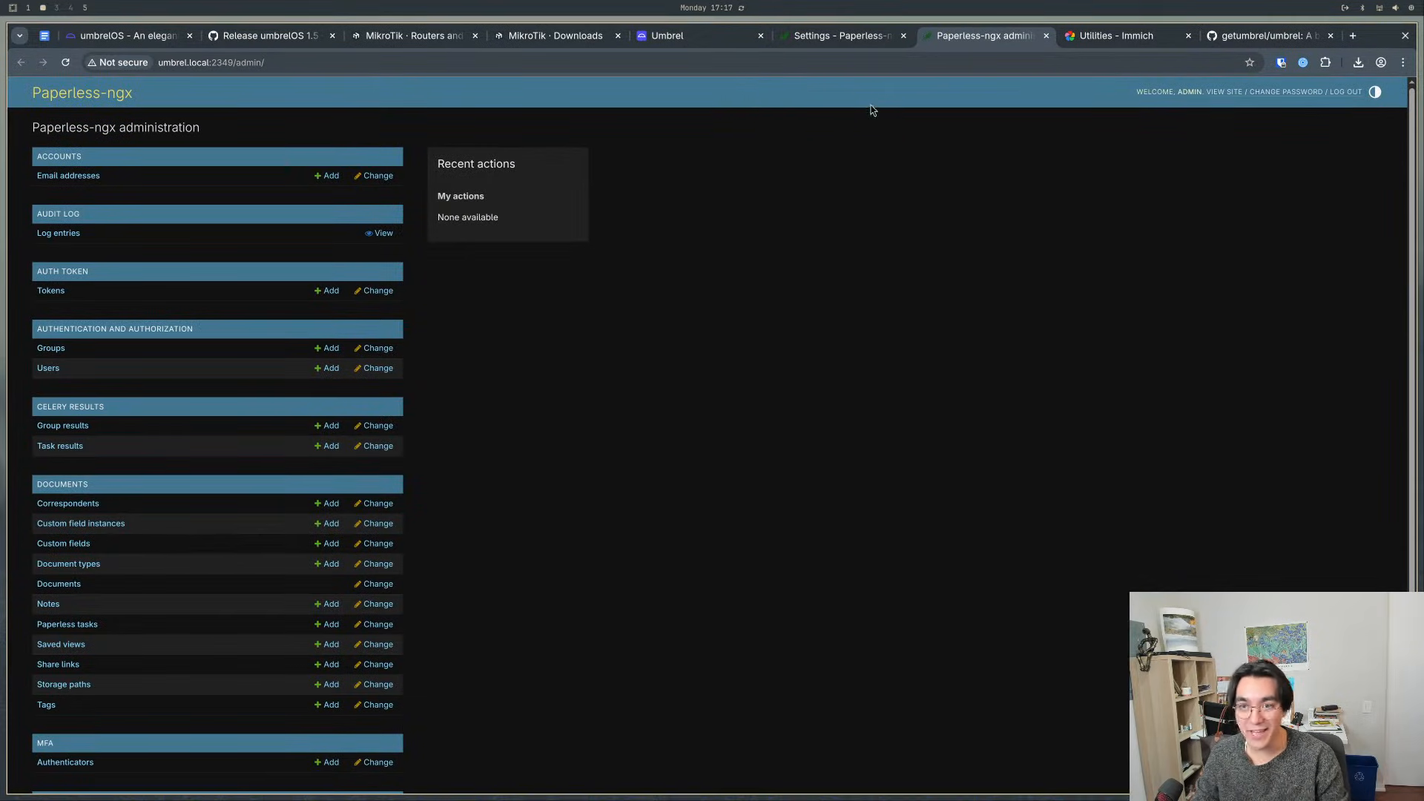
click(861, 45)
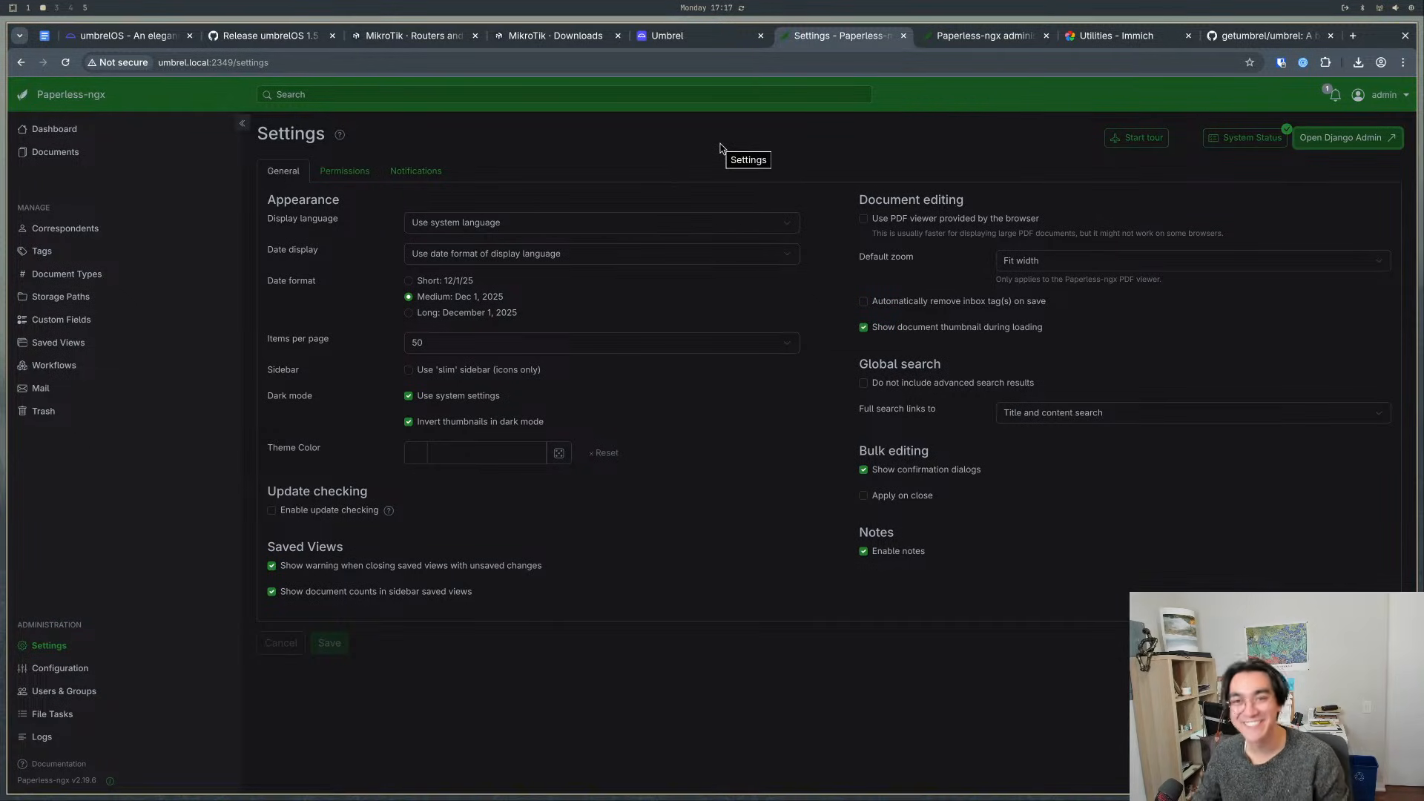
click(978, 41)
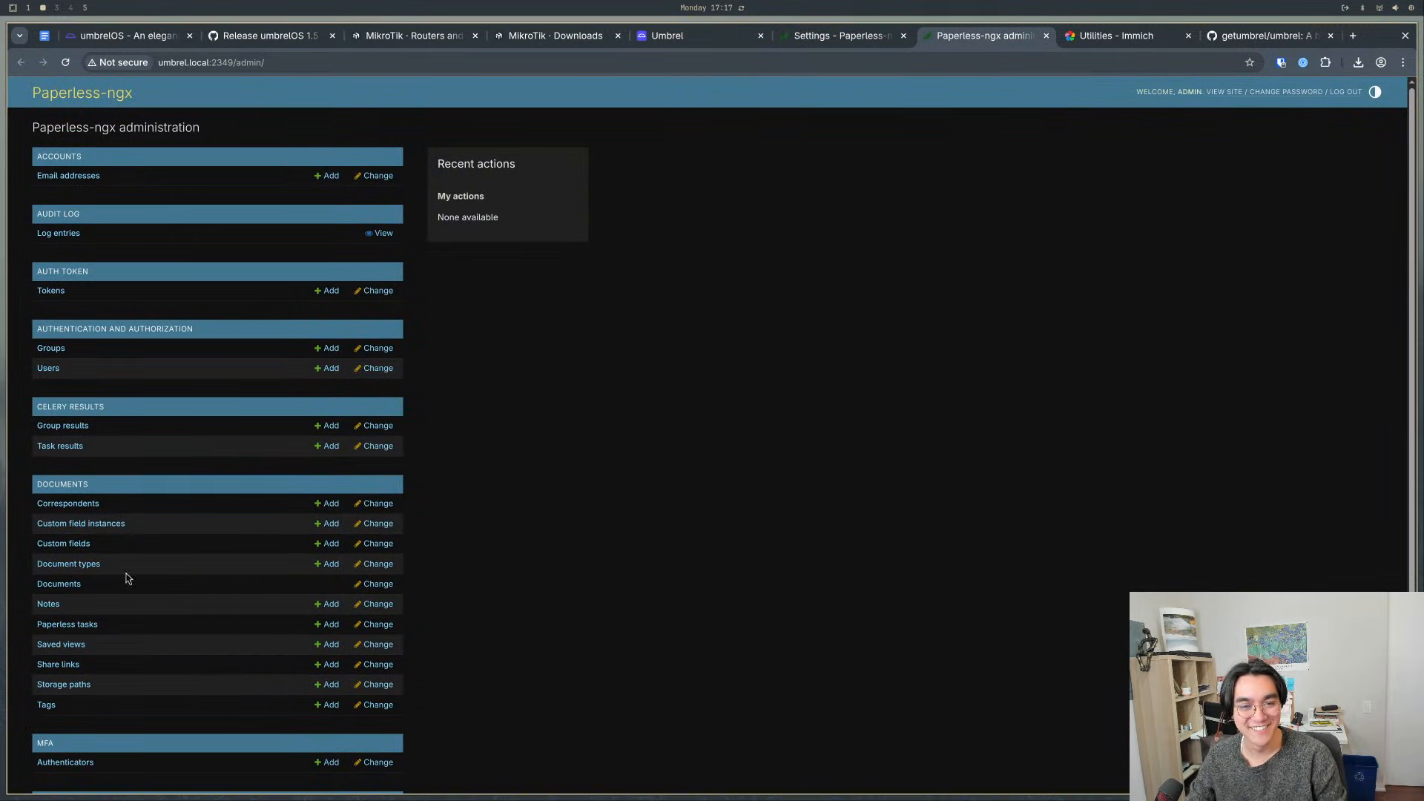
scroll(92, 522, down, 5)
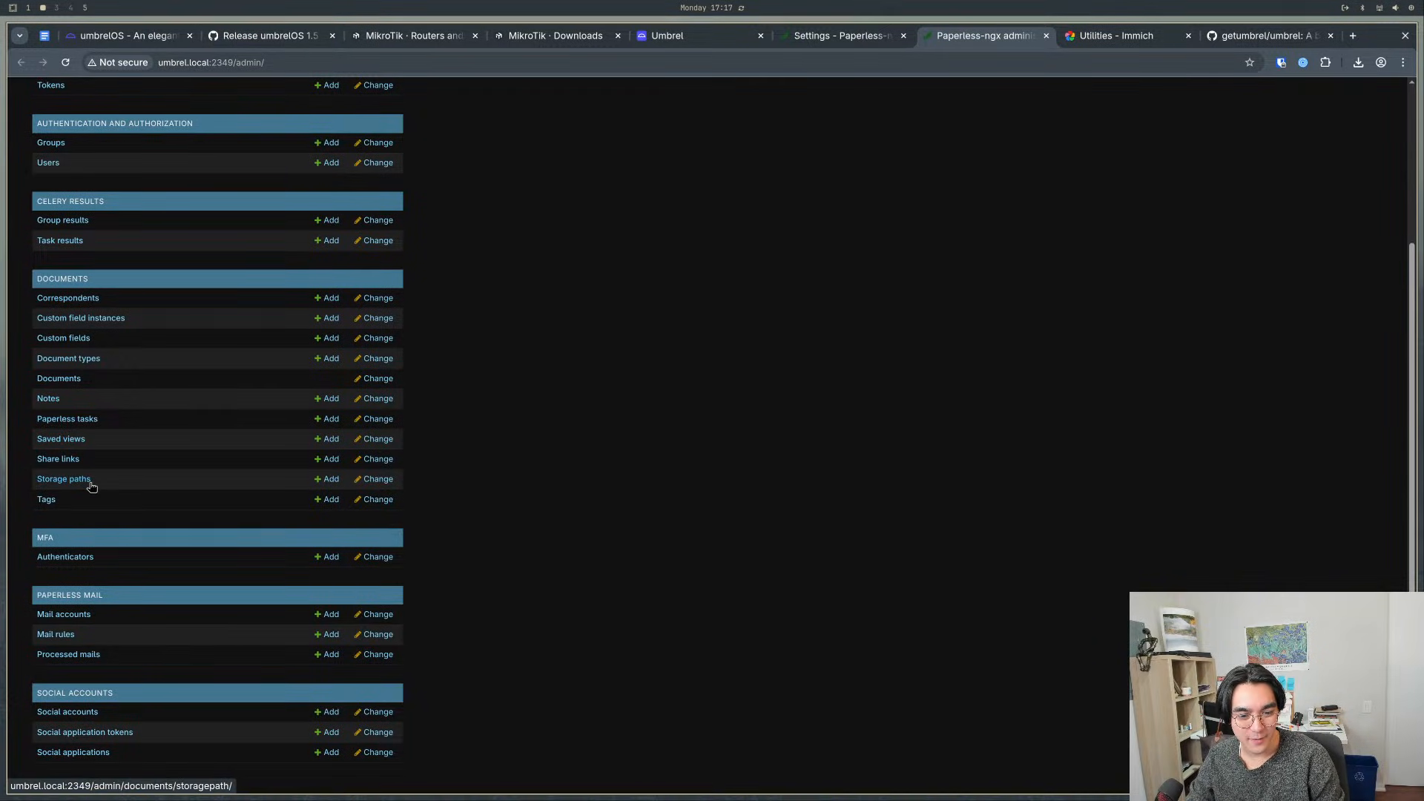
- View the System Status report from the Paperless-ngx settings, close it, and return to the dashboard by way of Documents
click(844, 41)
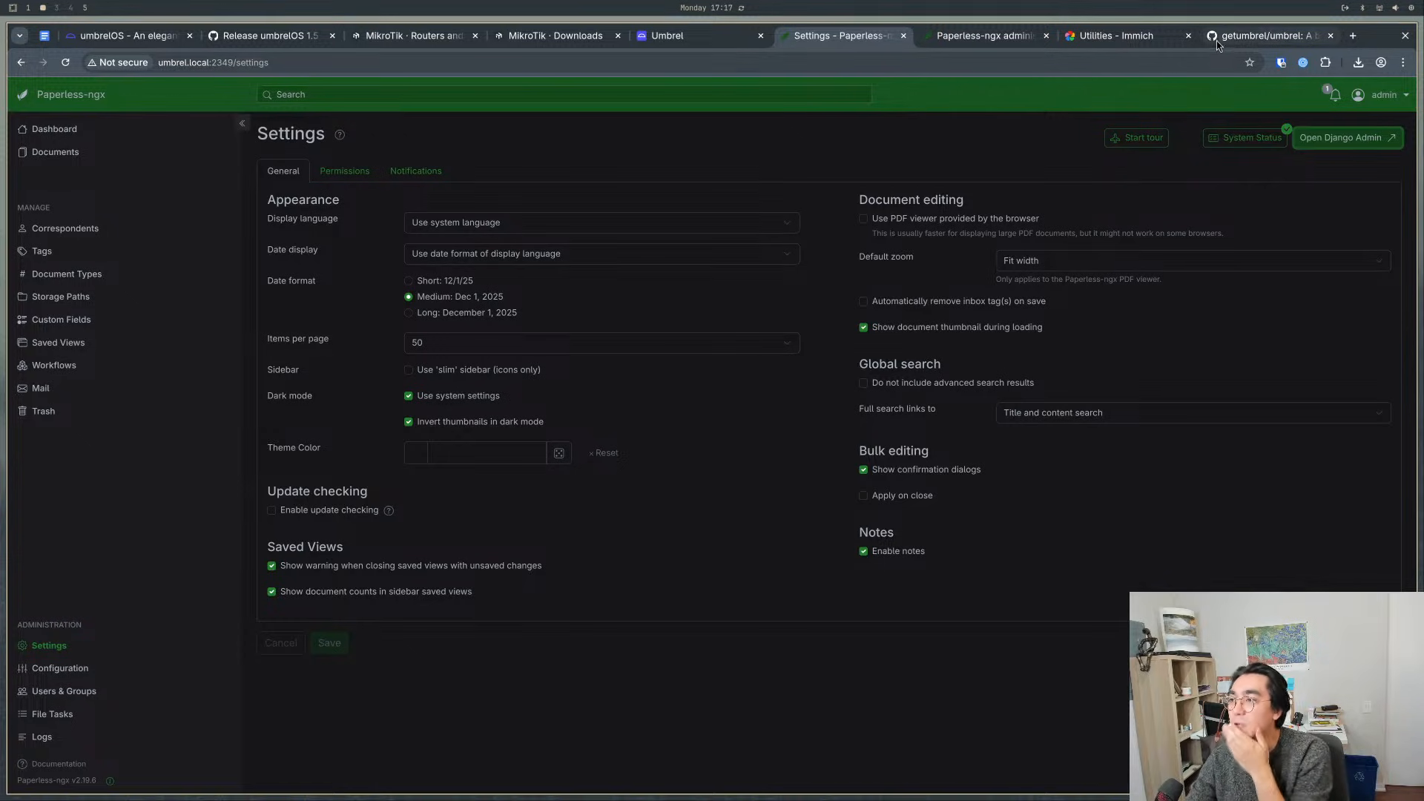
click(1247, 144)
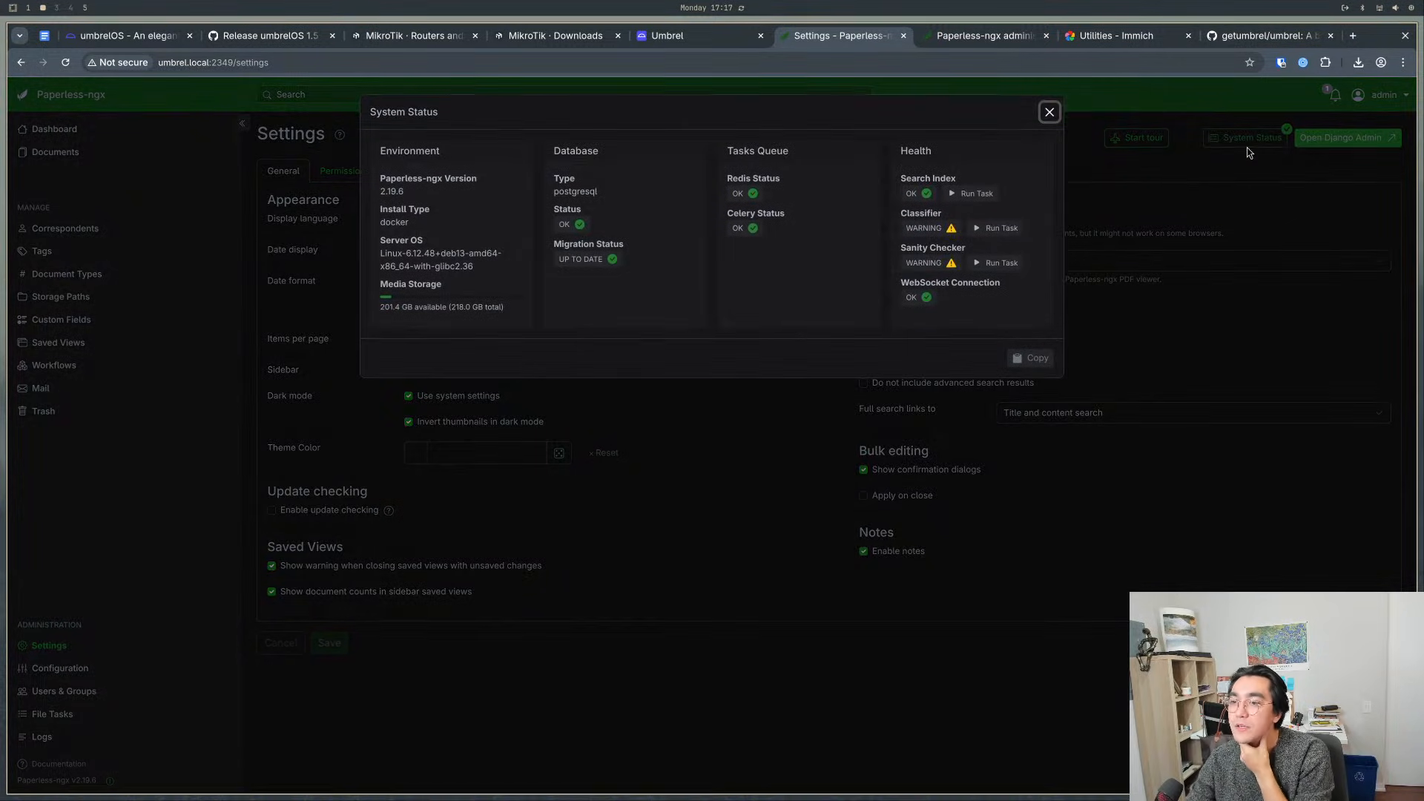
click(1050, 112)
click(55, 151)
click(55, 131)
- Switch back to Umbrel and compare the home Photos folder with the Apps folder in Files
click(679, 36)
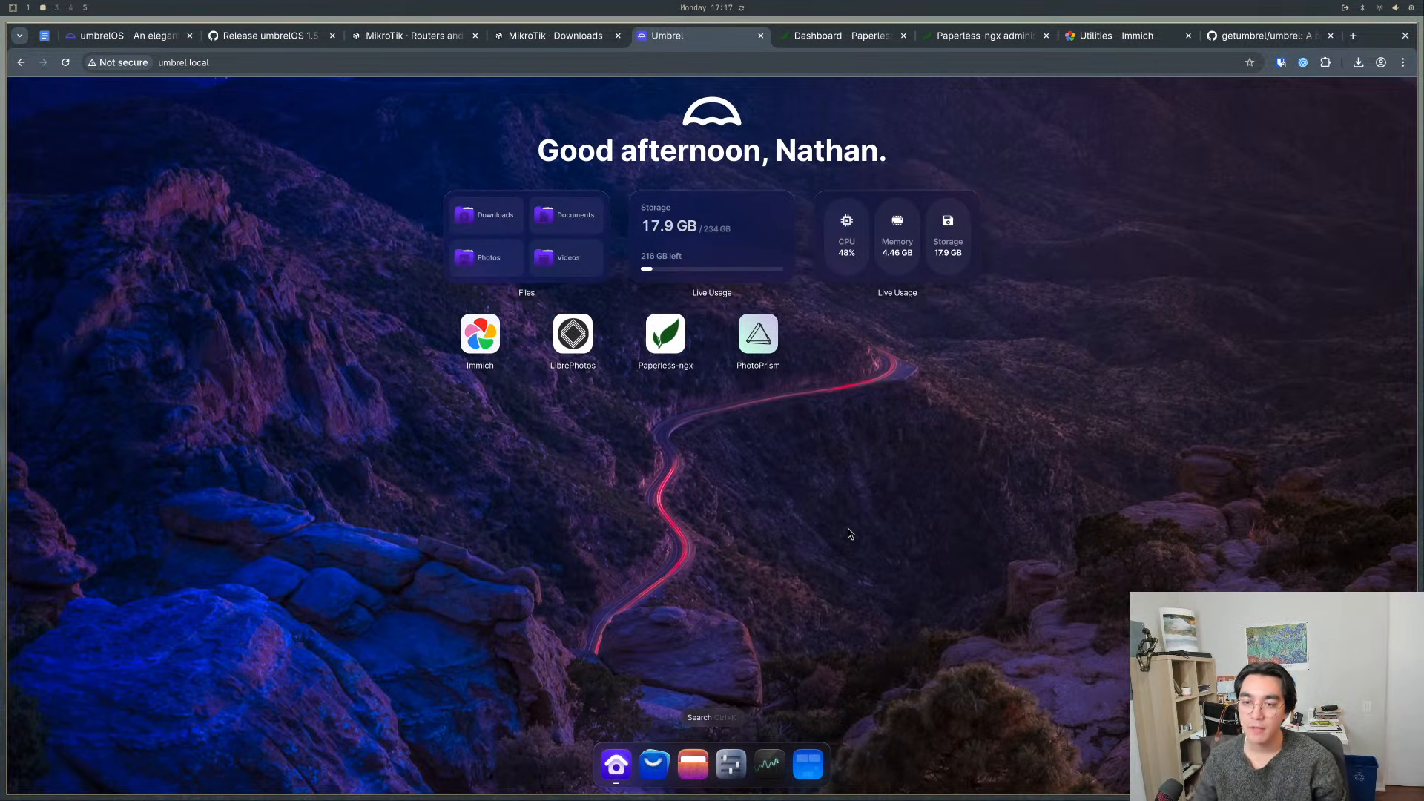
click(482, 257)
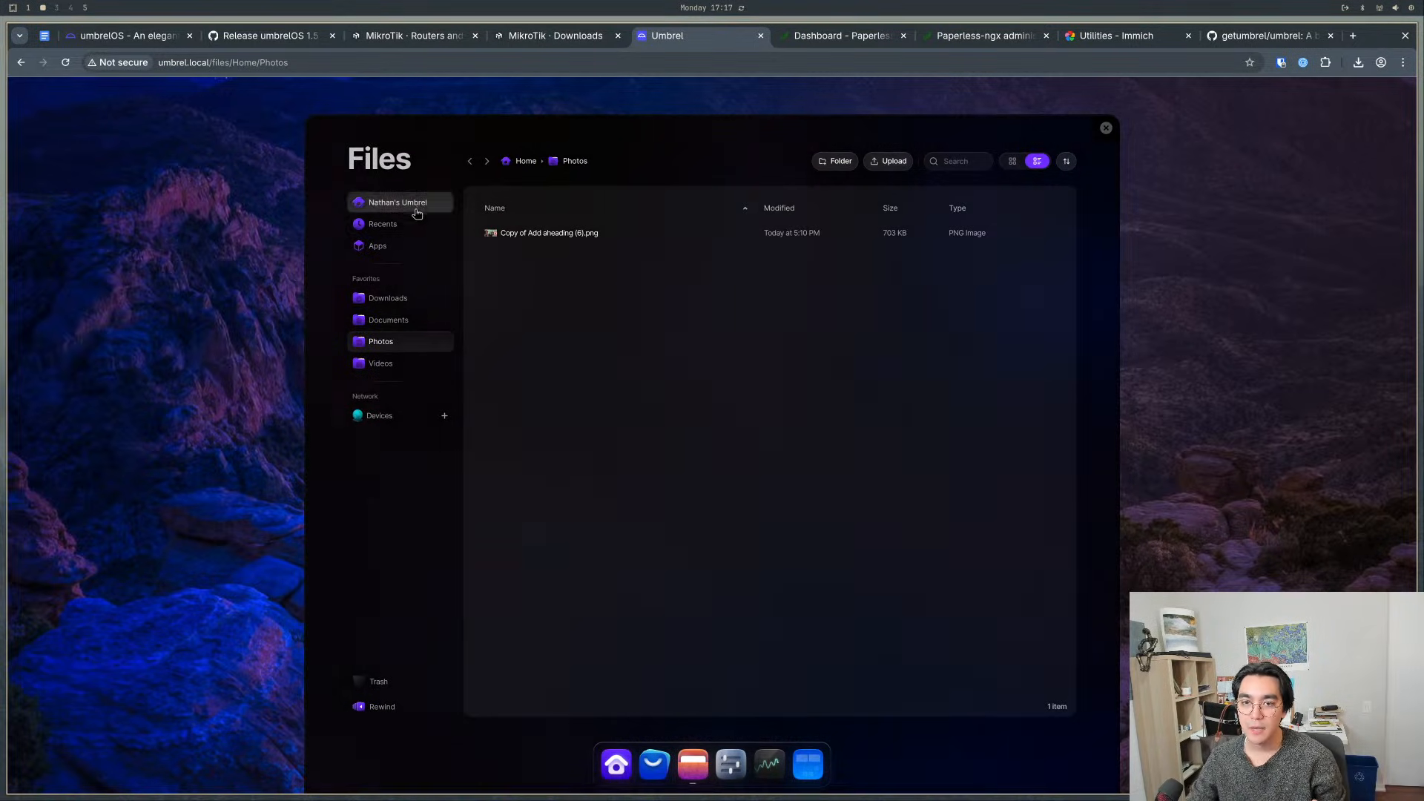
click(401, 245)
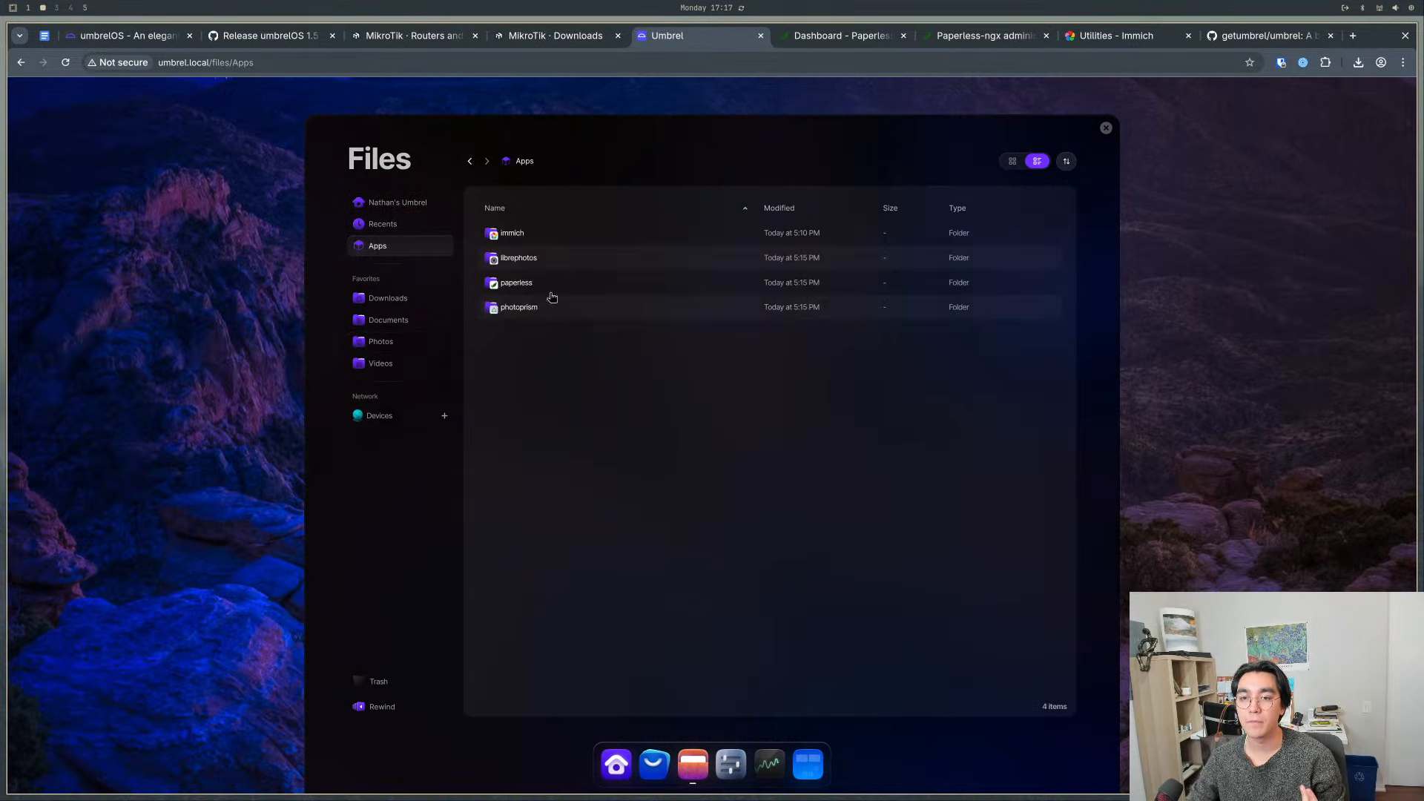
click(1106, 128)
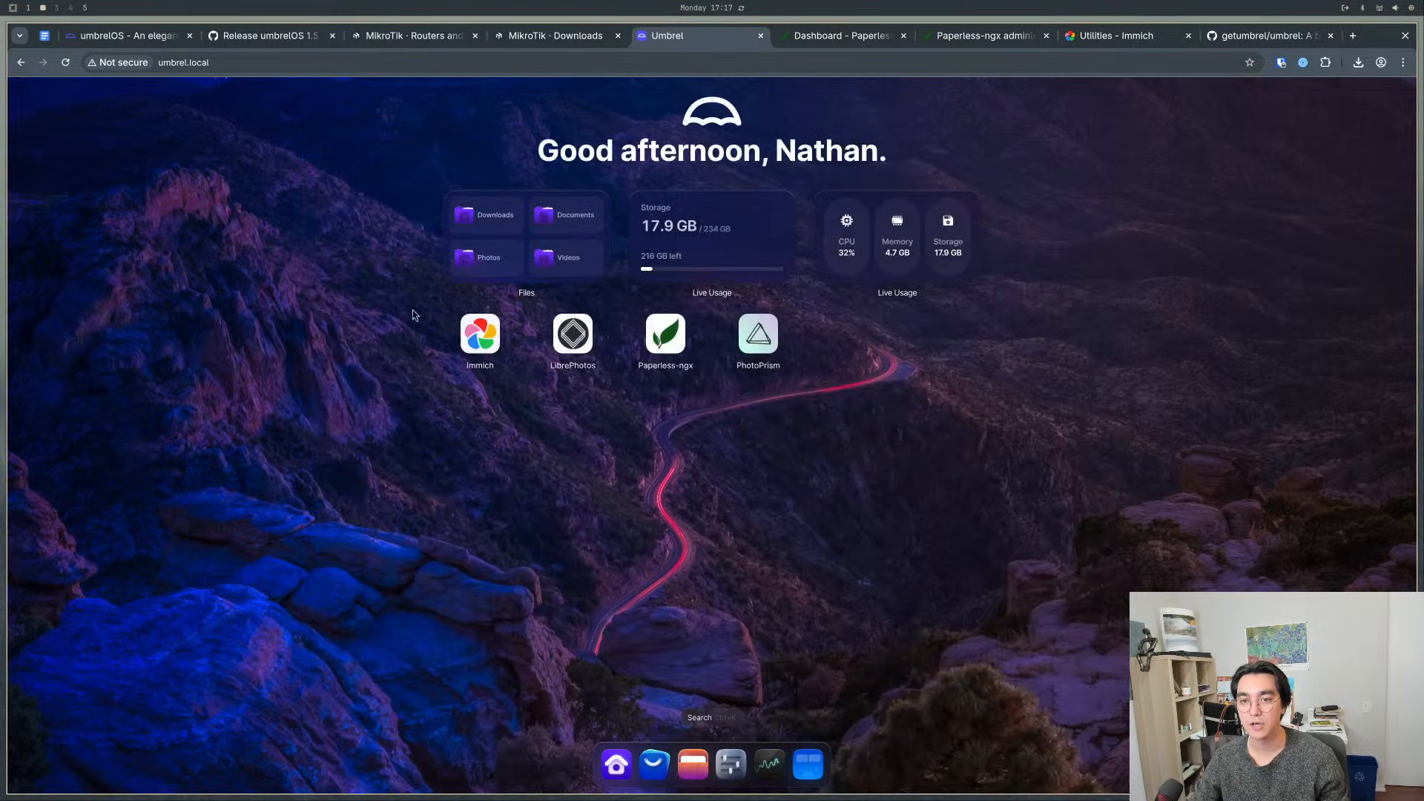
click(467, 257)
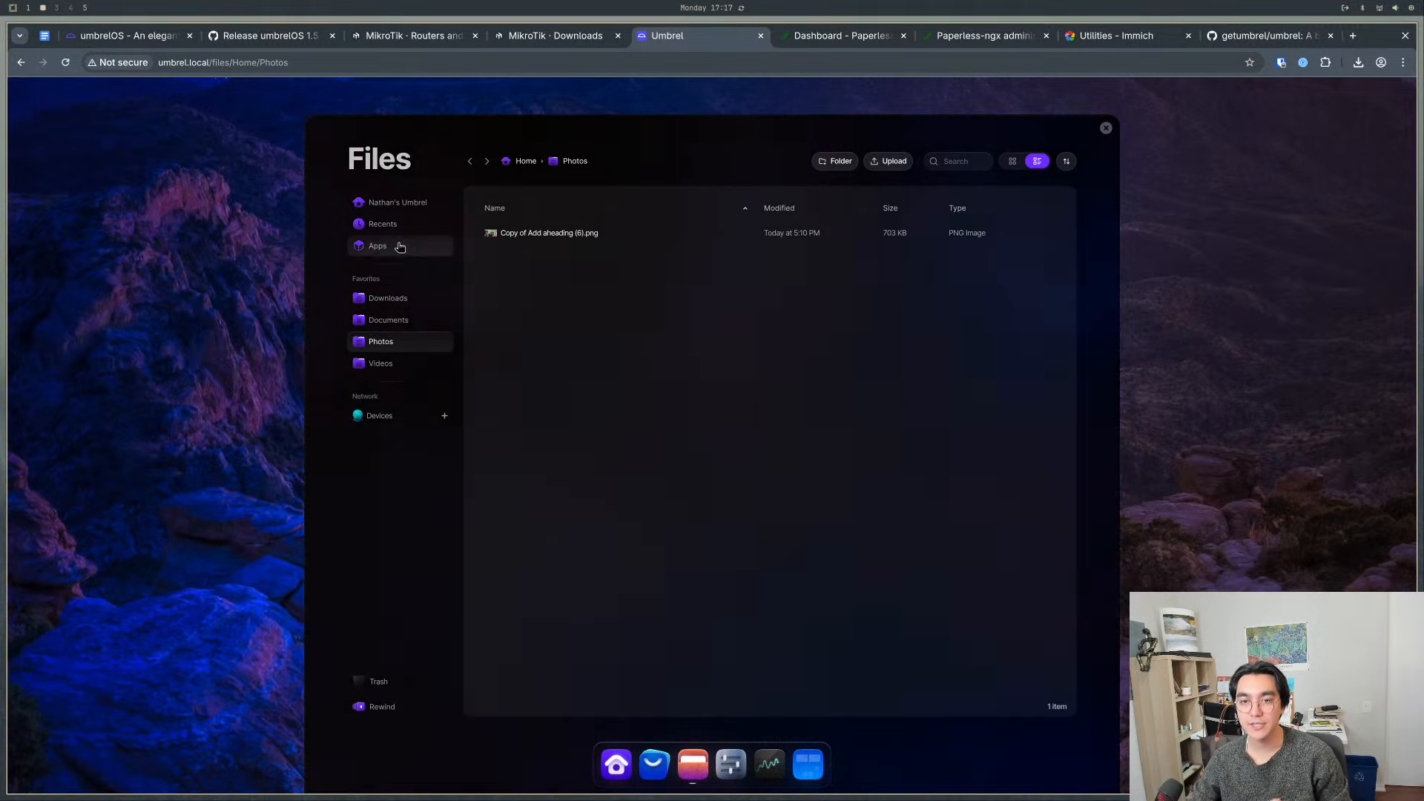
click(388, 246)
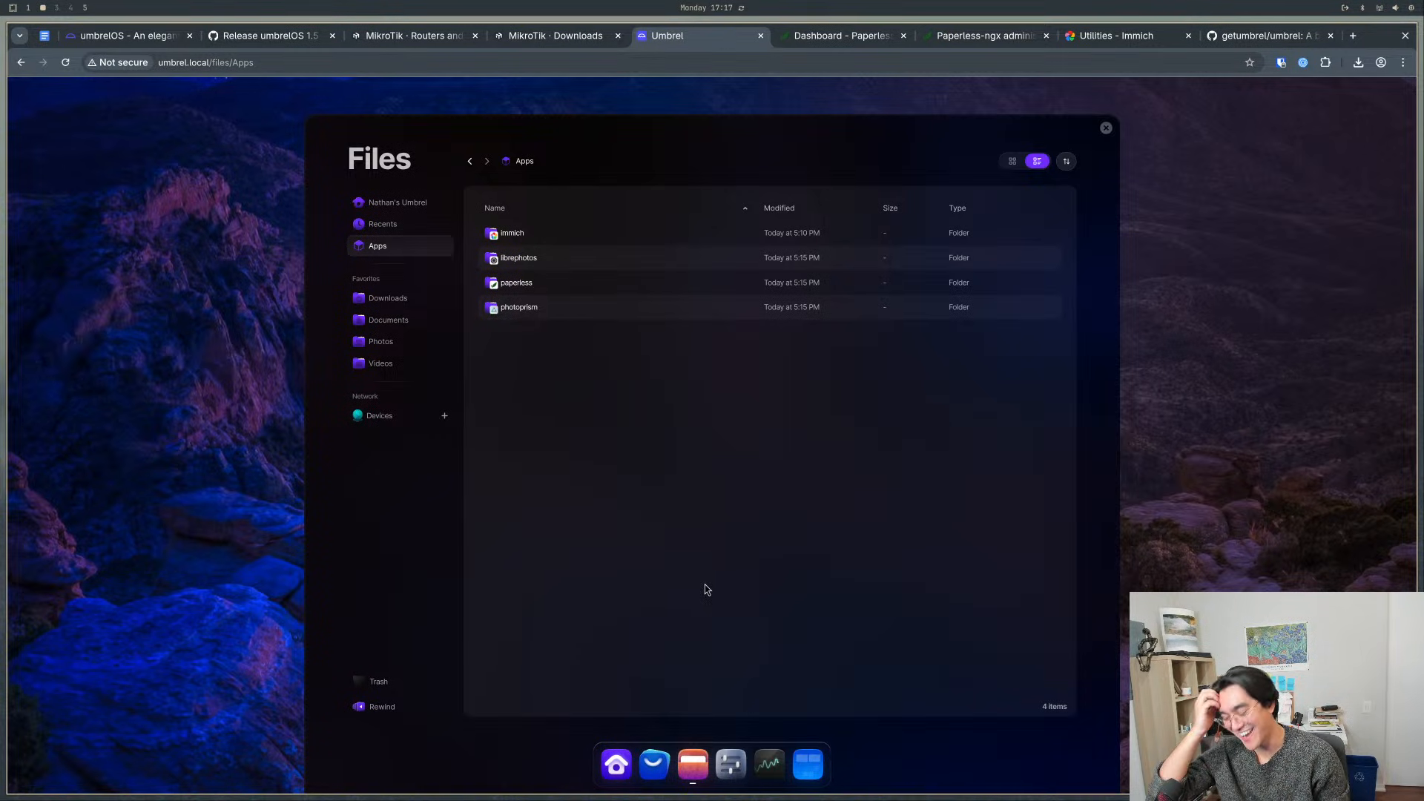
click(1176, 37)
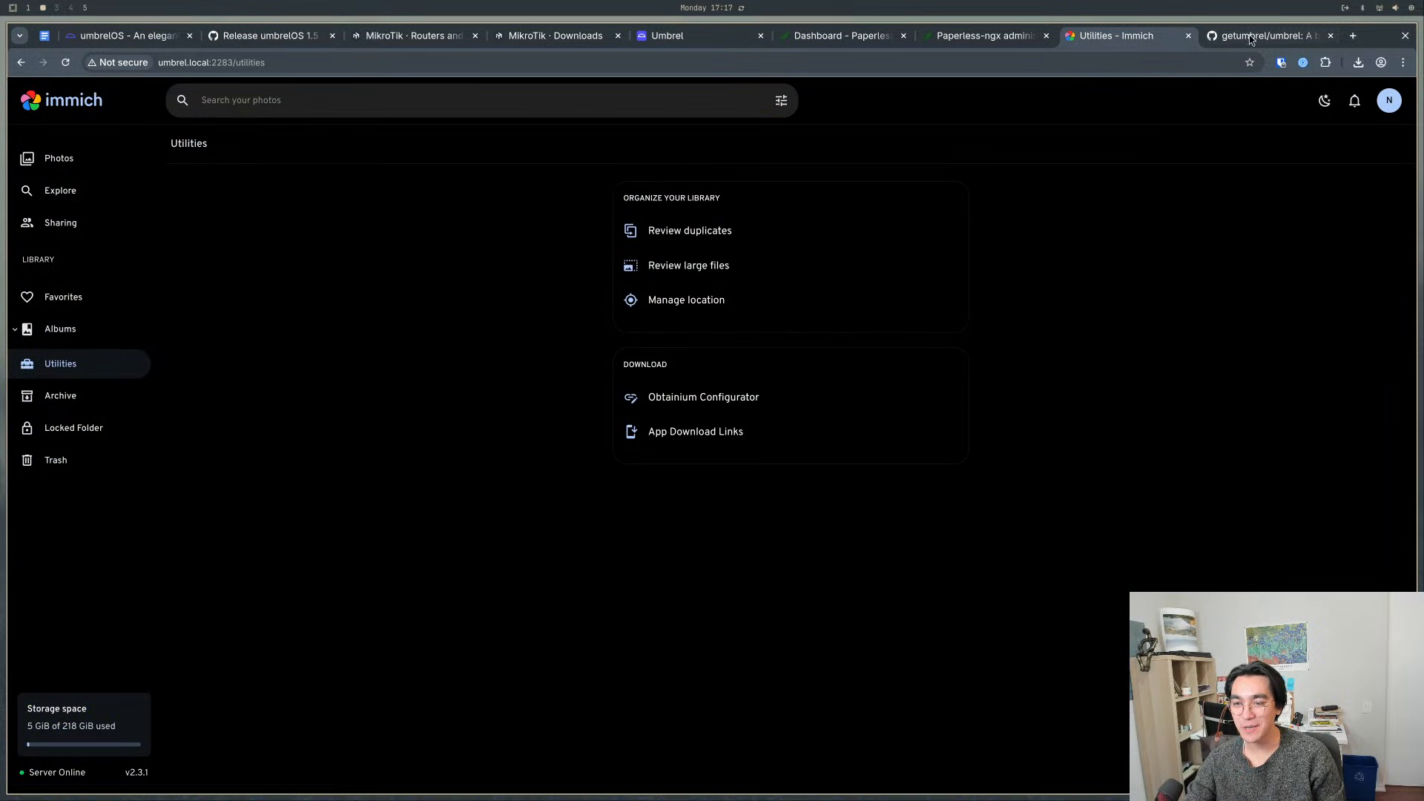
click(1261, 37)
click(966, 37)
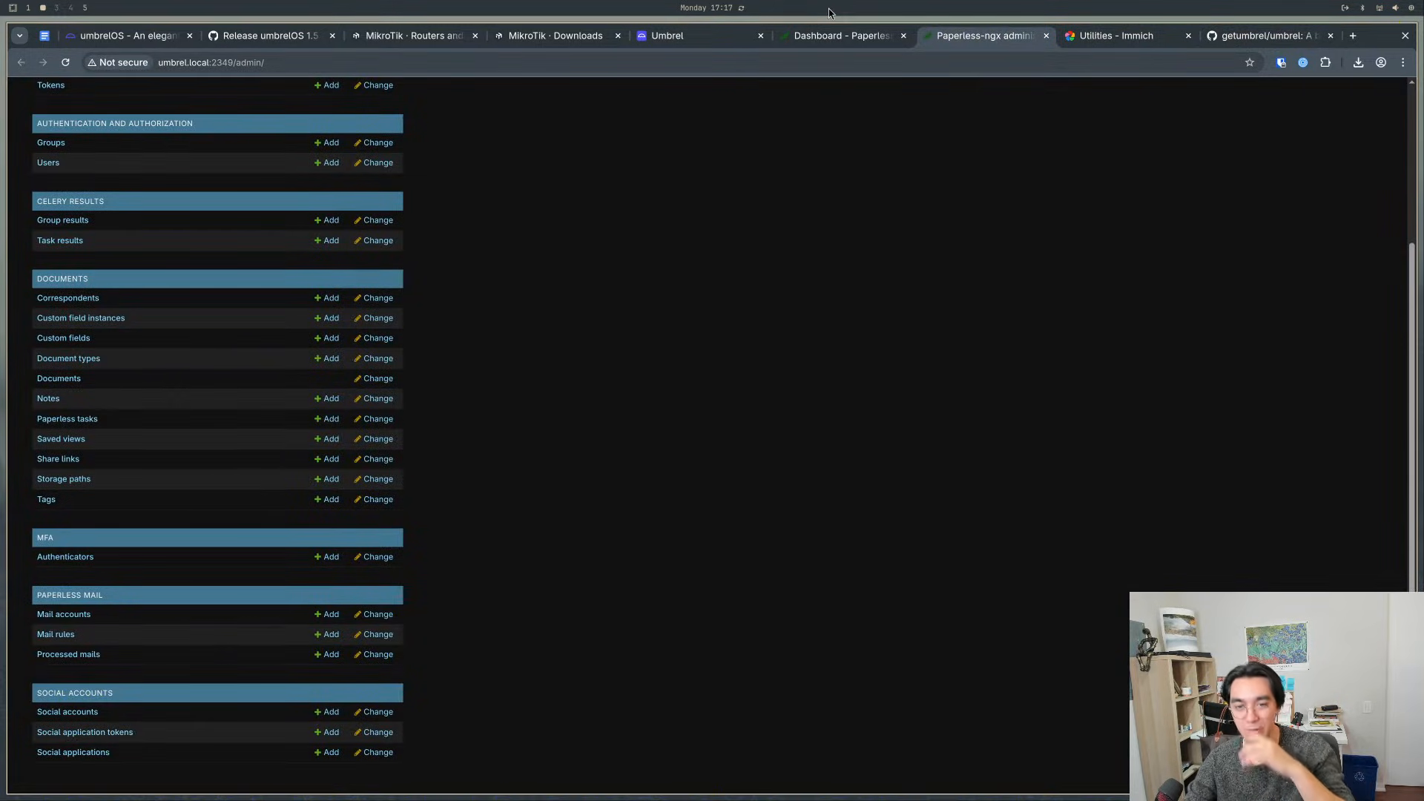
- Switch back to Umbrel and open the storage folder inside the photoprism app folder in Files
click(689, 37)
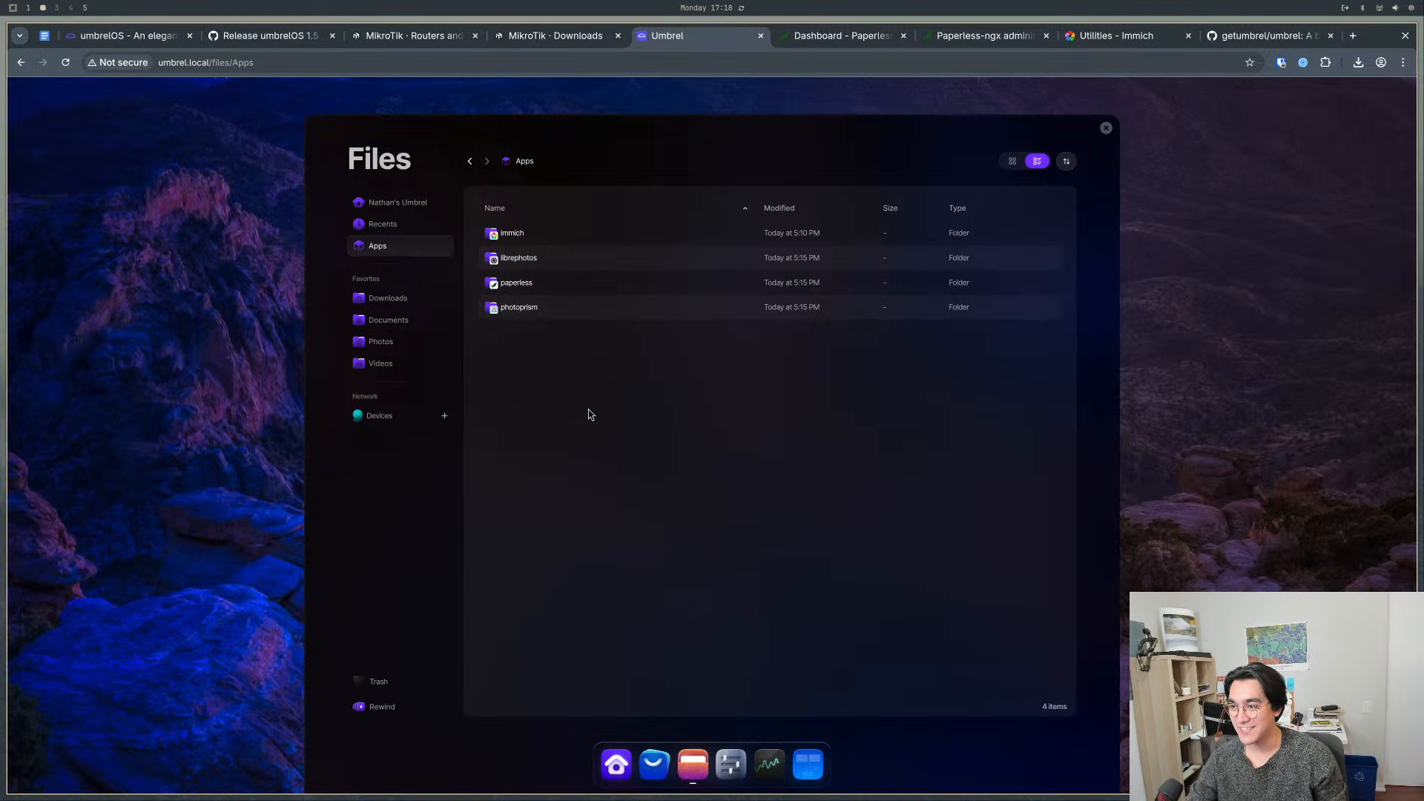
double_click(527, 307)
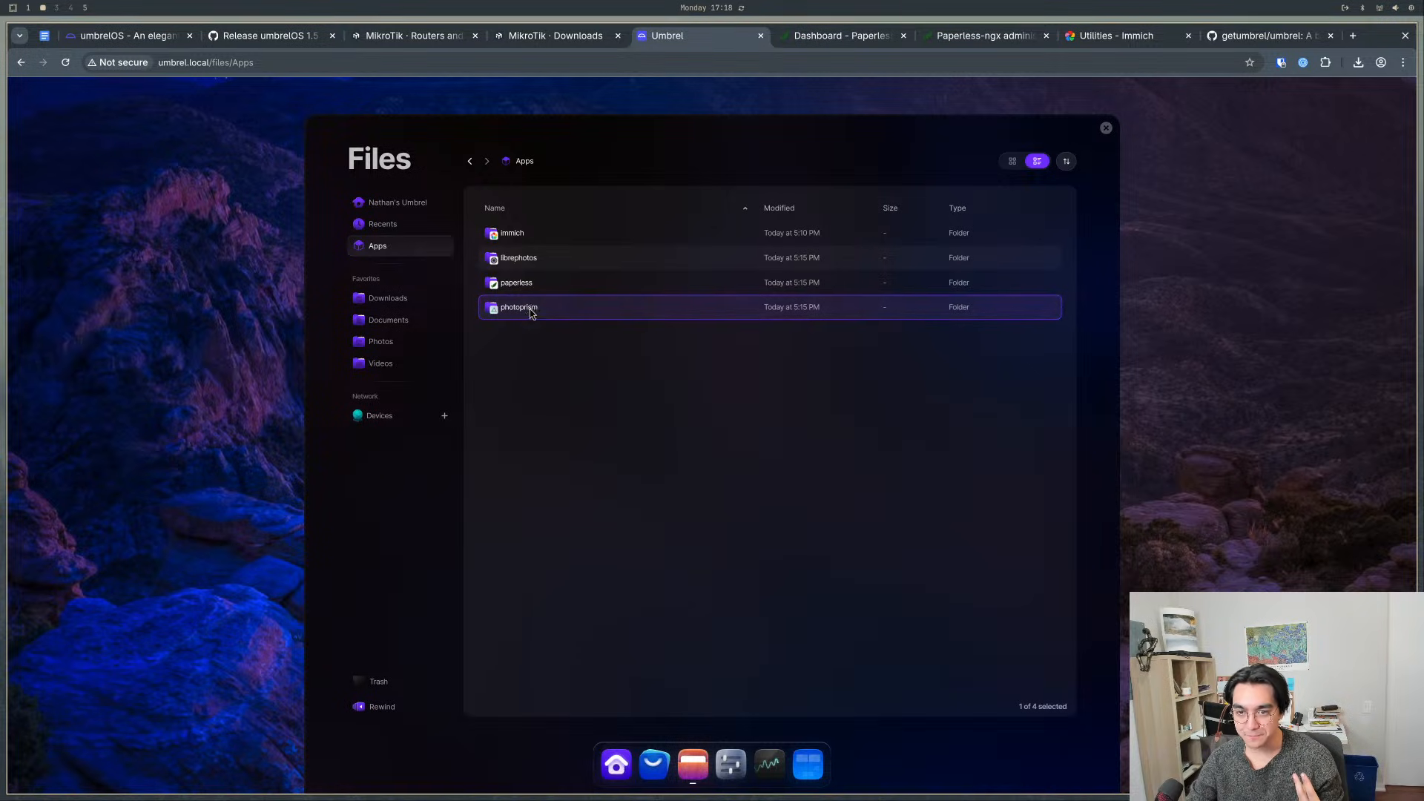
click(535, 334)
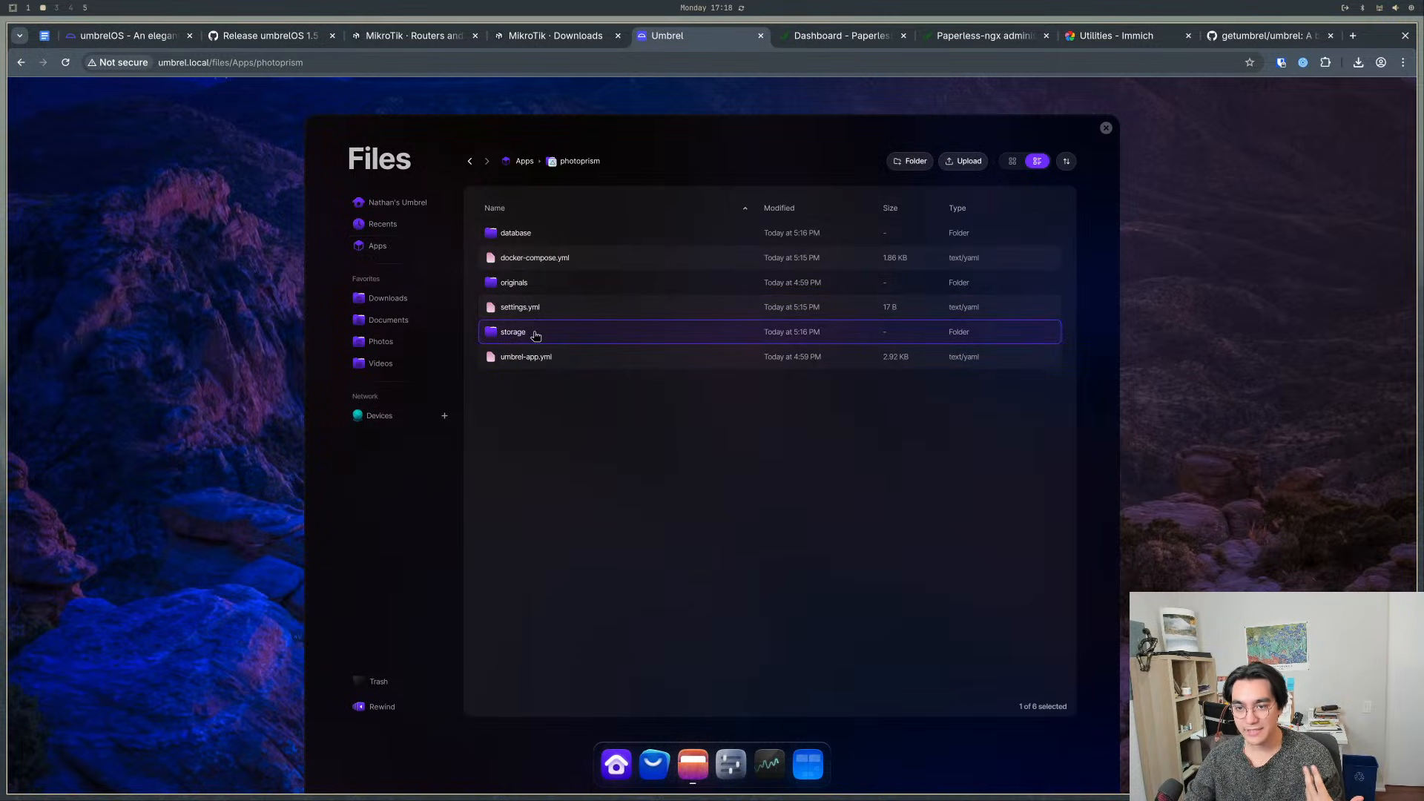
double_click(534, 336)
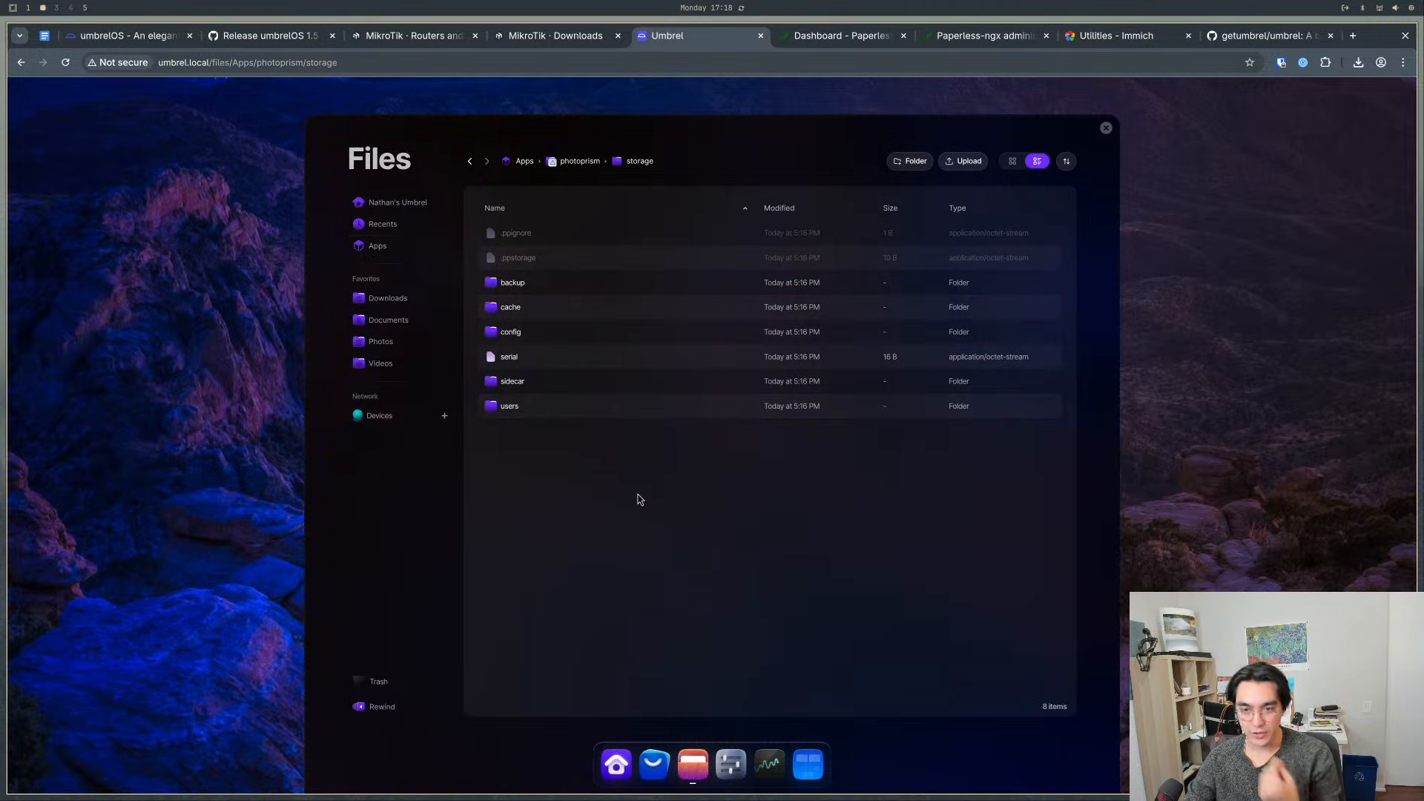
- Check the sidecar, users and backup/albums folders in PhotoPrism's storage for files, and close Files
double_click(548, 382)
click(634, 161)
double_click(544, 409)
click(630, 165)
double_click(549, 282)
click(519, 235)
double_click(514, 239)
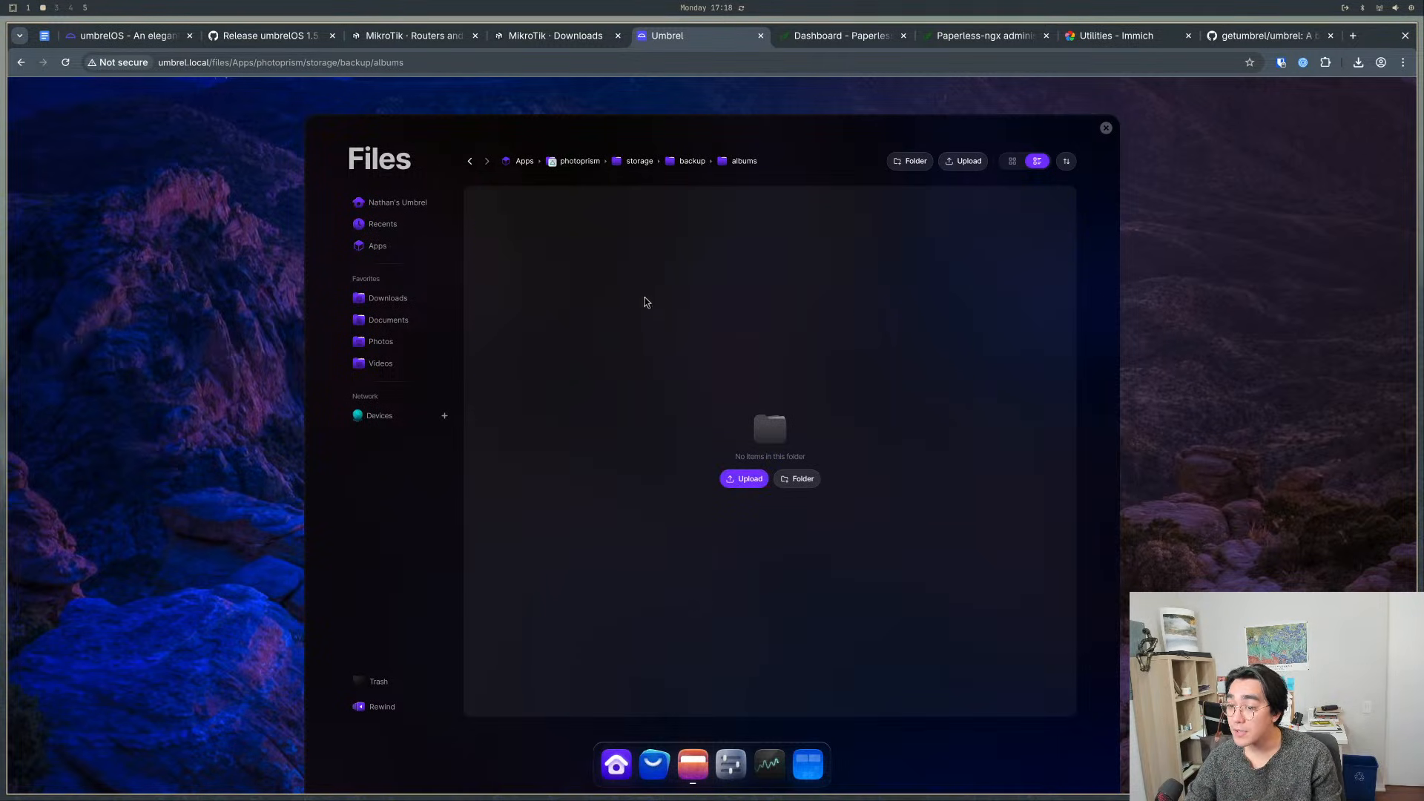
click(1106, 128)
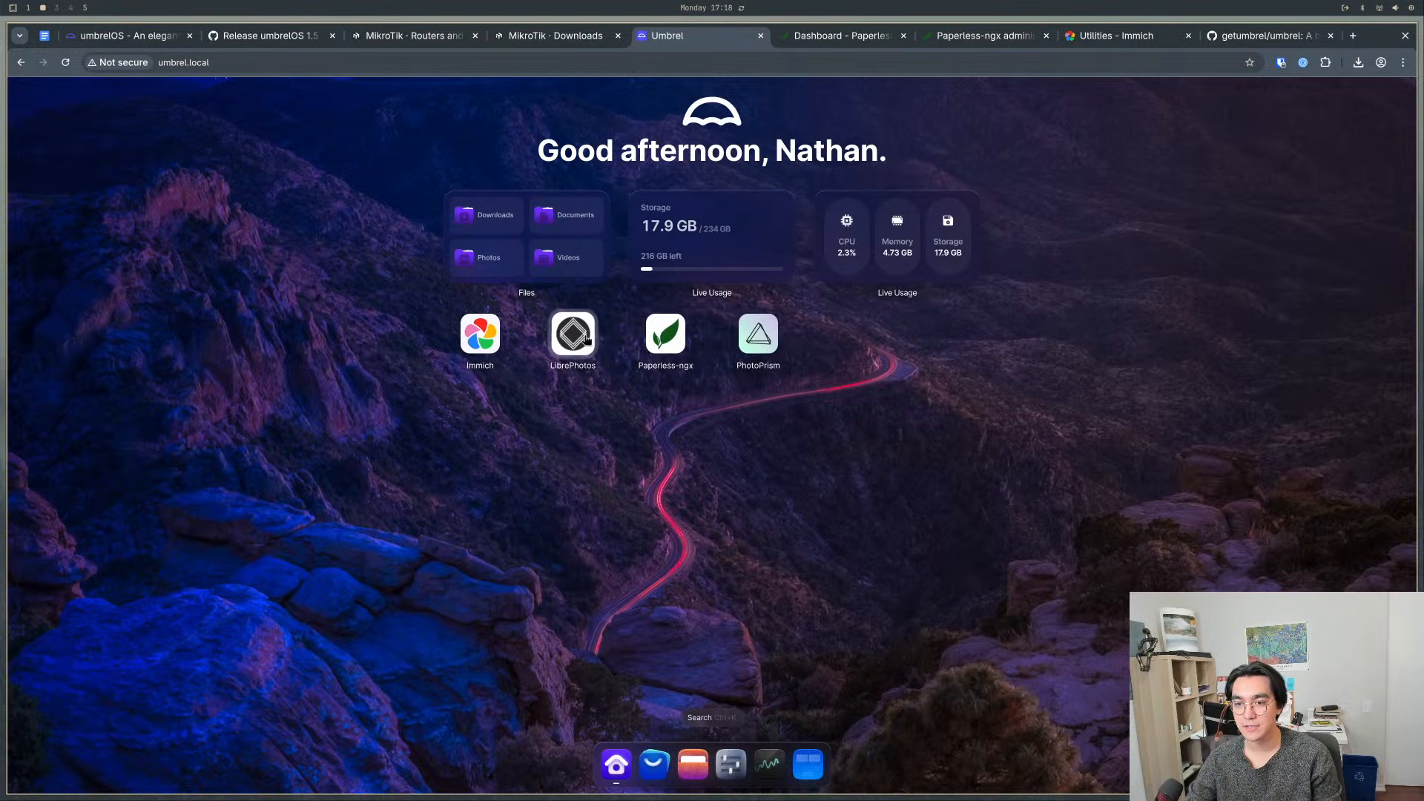
- Launch PhotoPrism from the home screen and sign in as admin with its copied default password
click(758, 334)
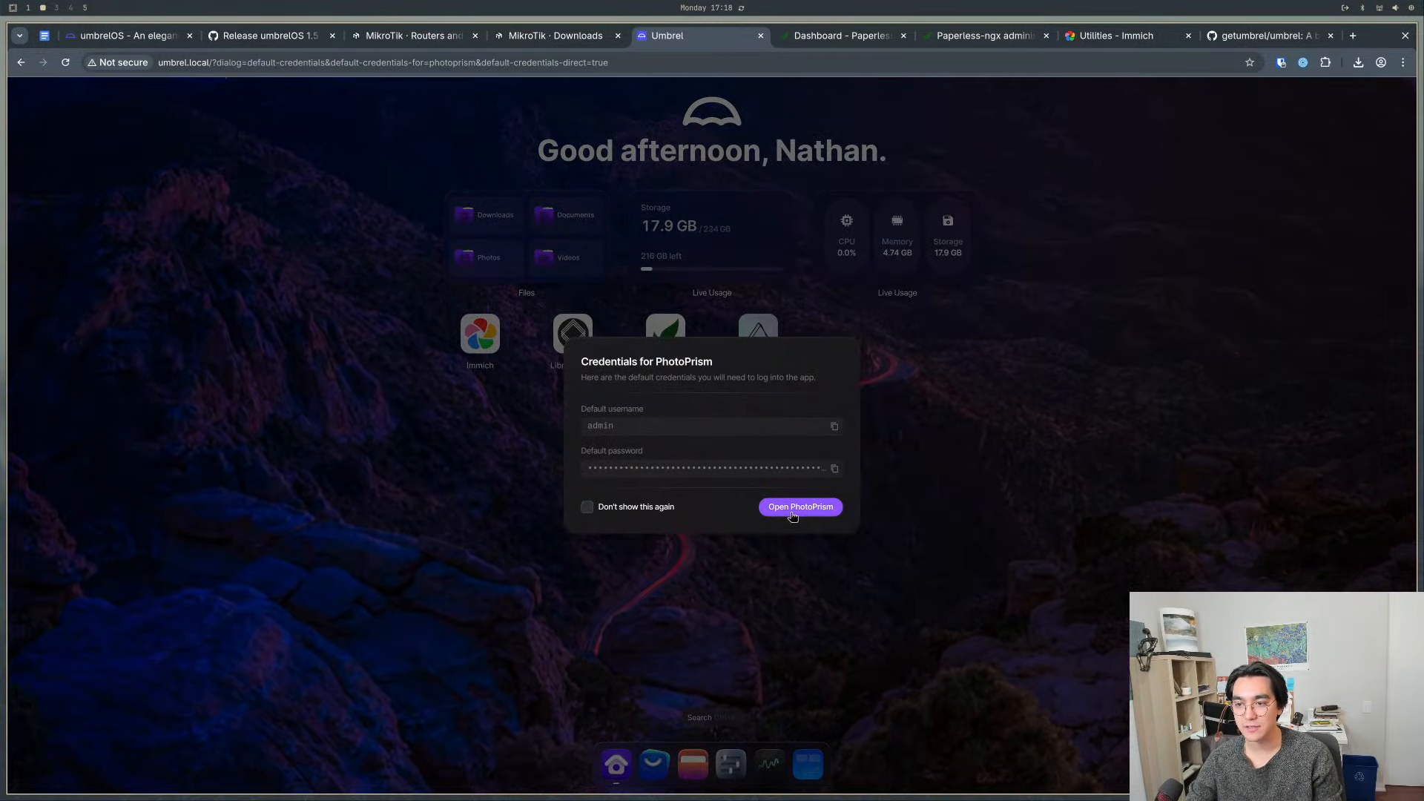
click(834, 468)
click(825, 504)
text(admin)
key(Tab)
key(ctrl+v)
key(Return)
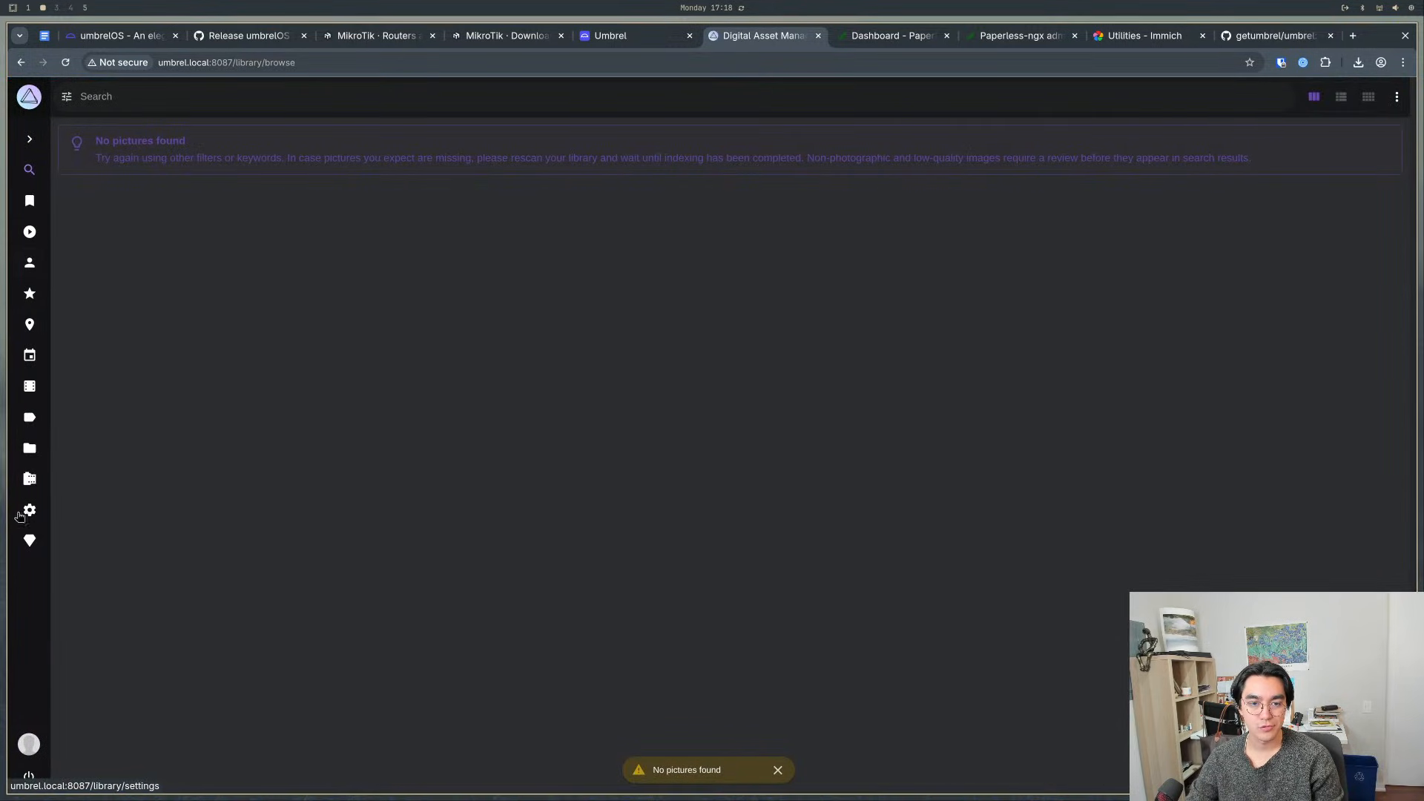
- Return to Umbrel, launch LibrePhotos, and sign in as admin with its copied default password
click(594, 35)
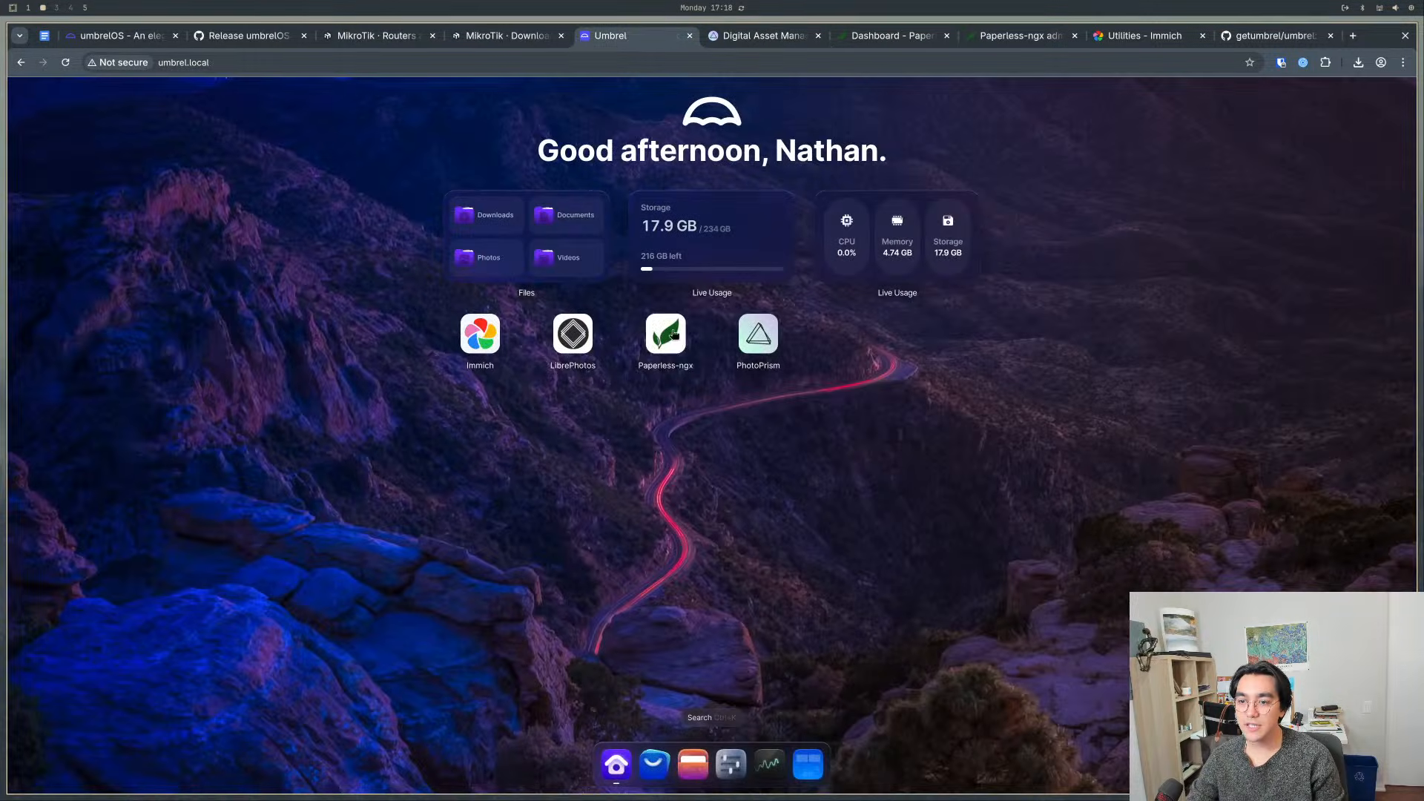
click(562, 343)
click(835, 468)
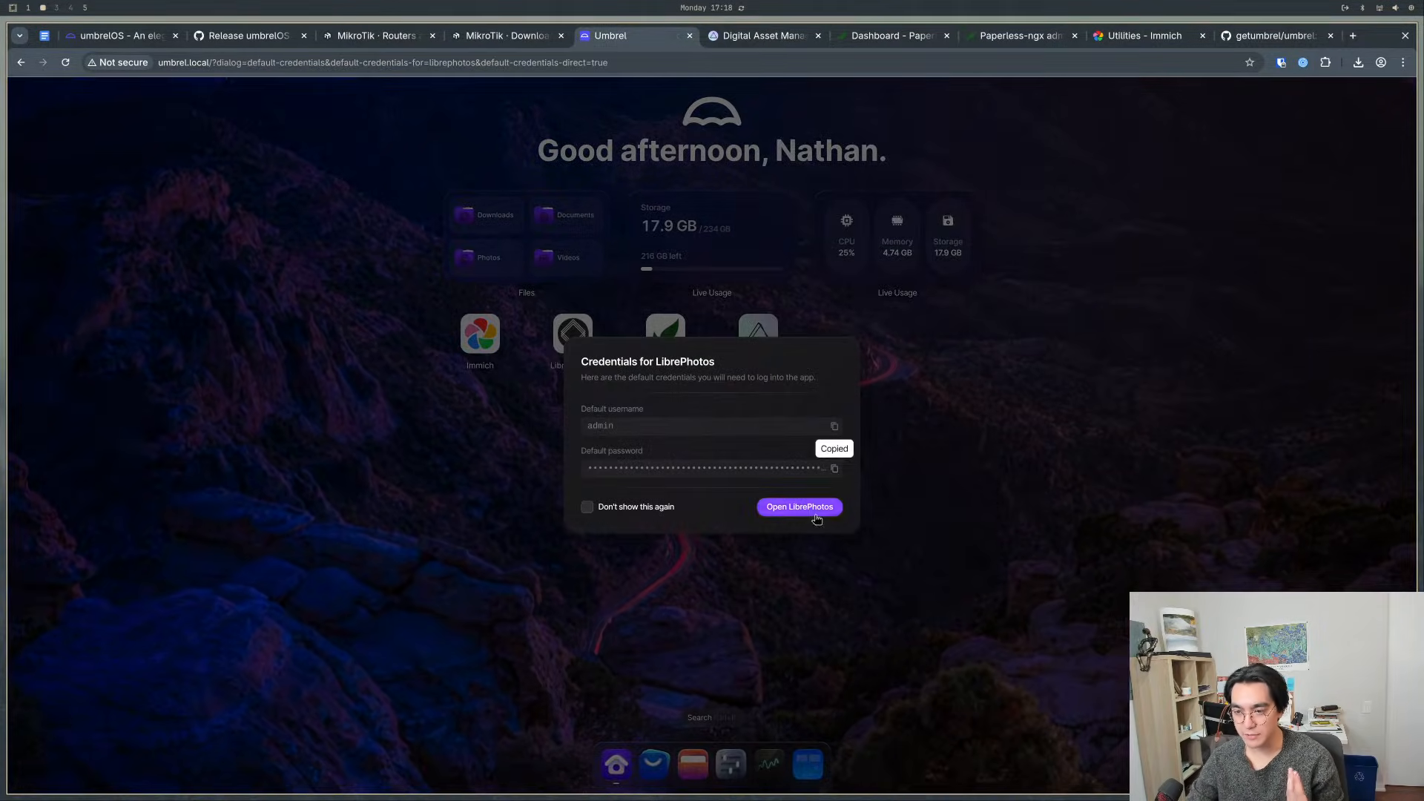
click(800, 507)
click(608, 306)
text(admin)
key(Tab)
key(ctrl+v)
key(Return)
mouse_move(94, 177)
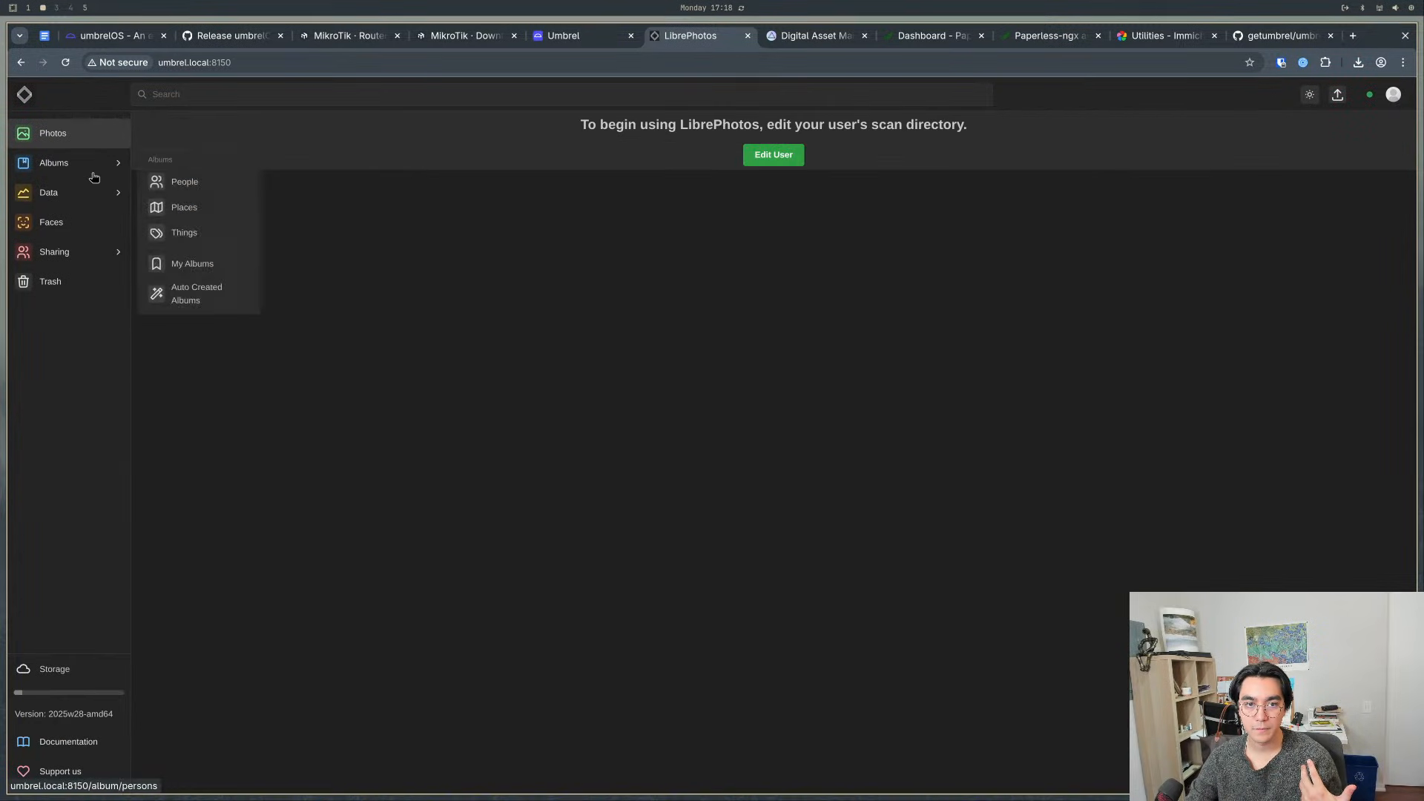
- Go back to PhotoPrism, expand its navigation to review the section names, and collapse it again
click(562, 36)
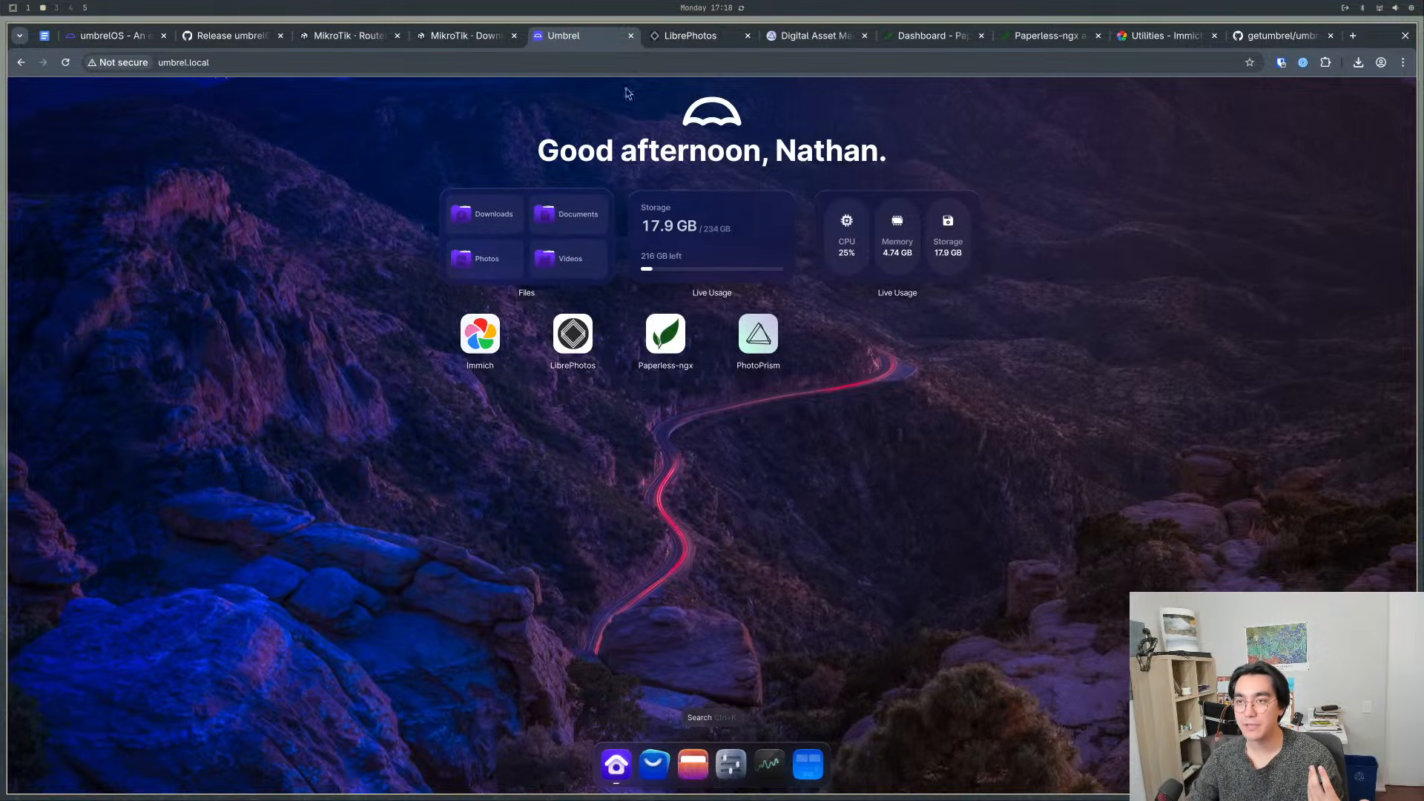
click(696, 33)
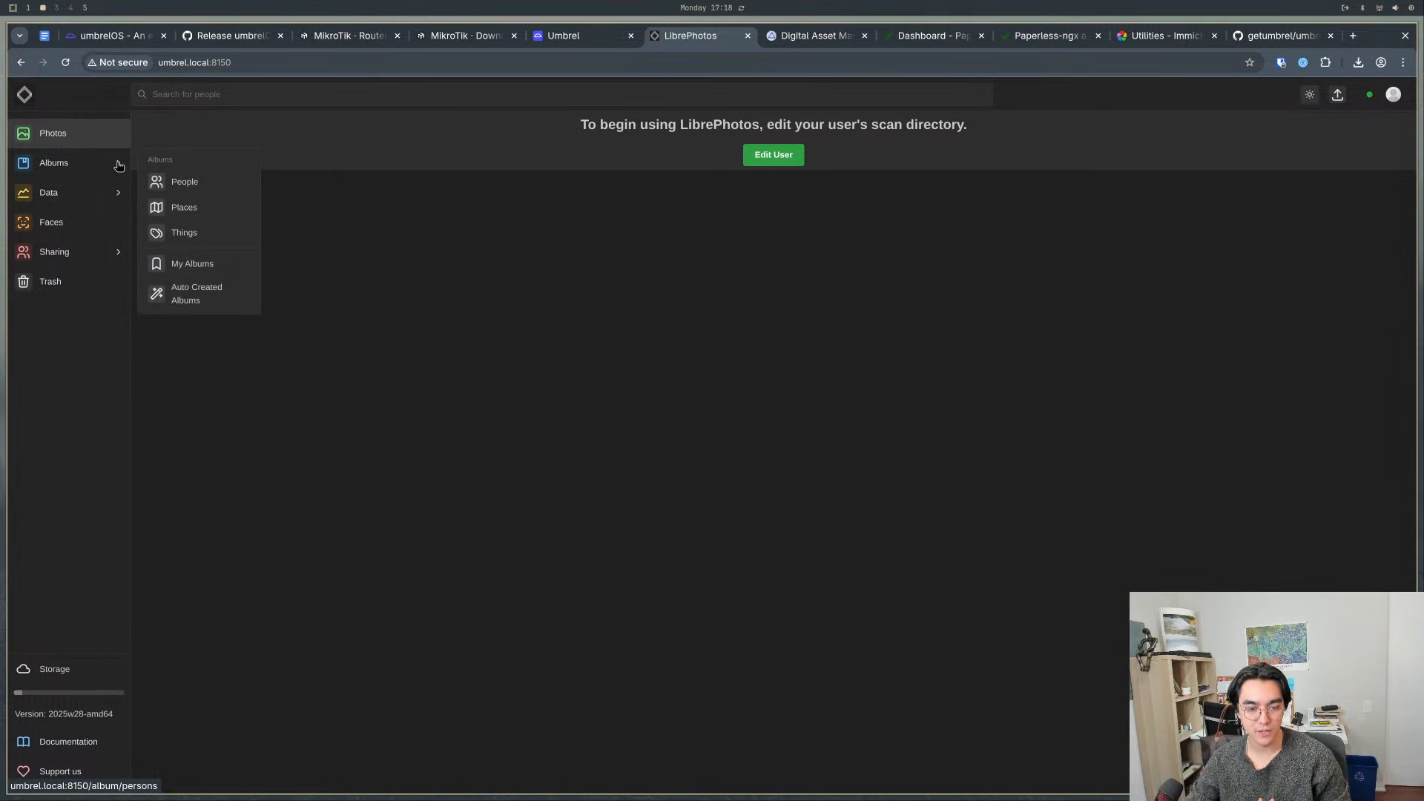
click(794, 37)
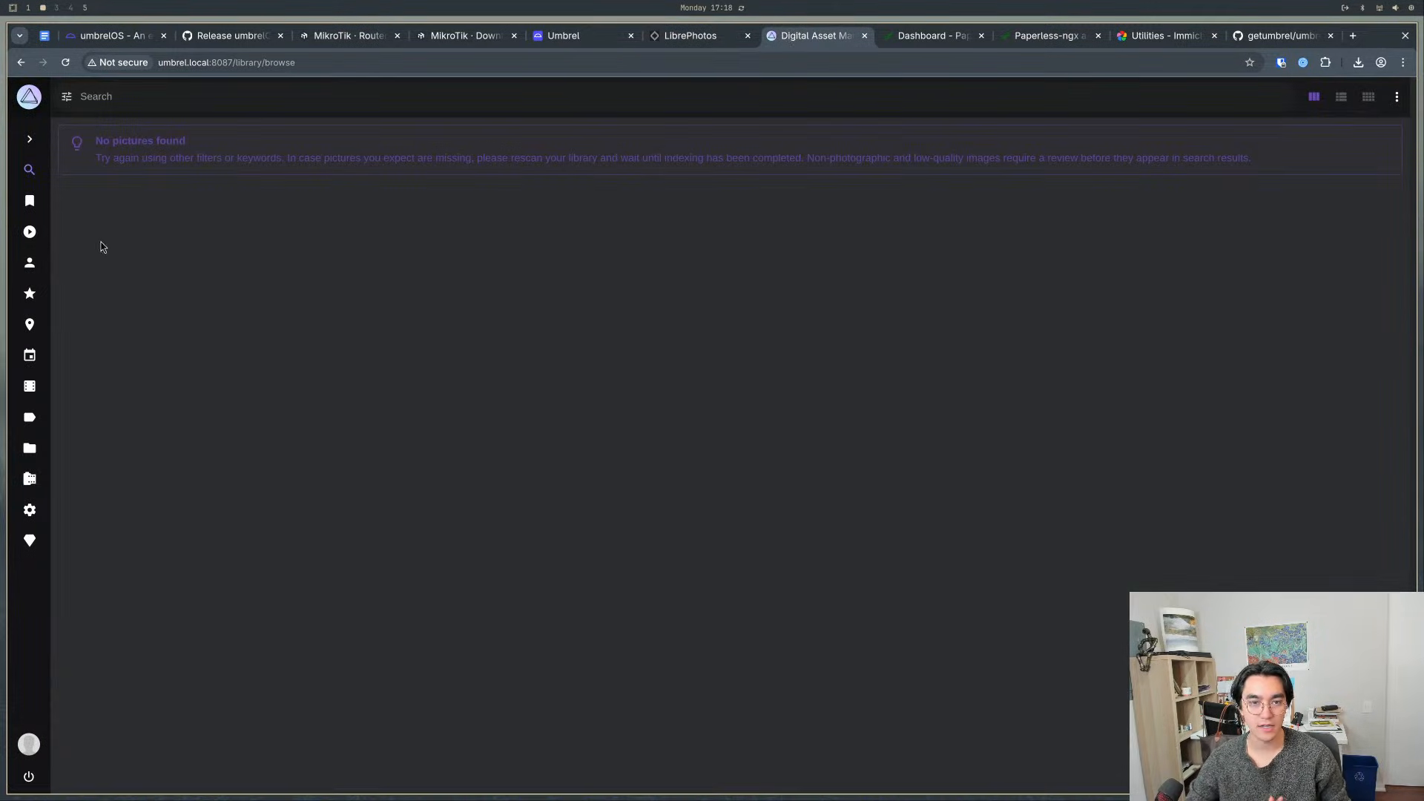
click(27, 134)
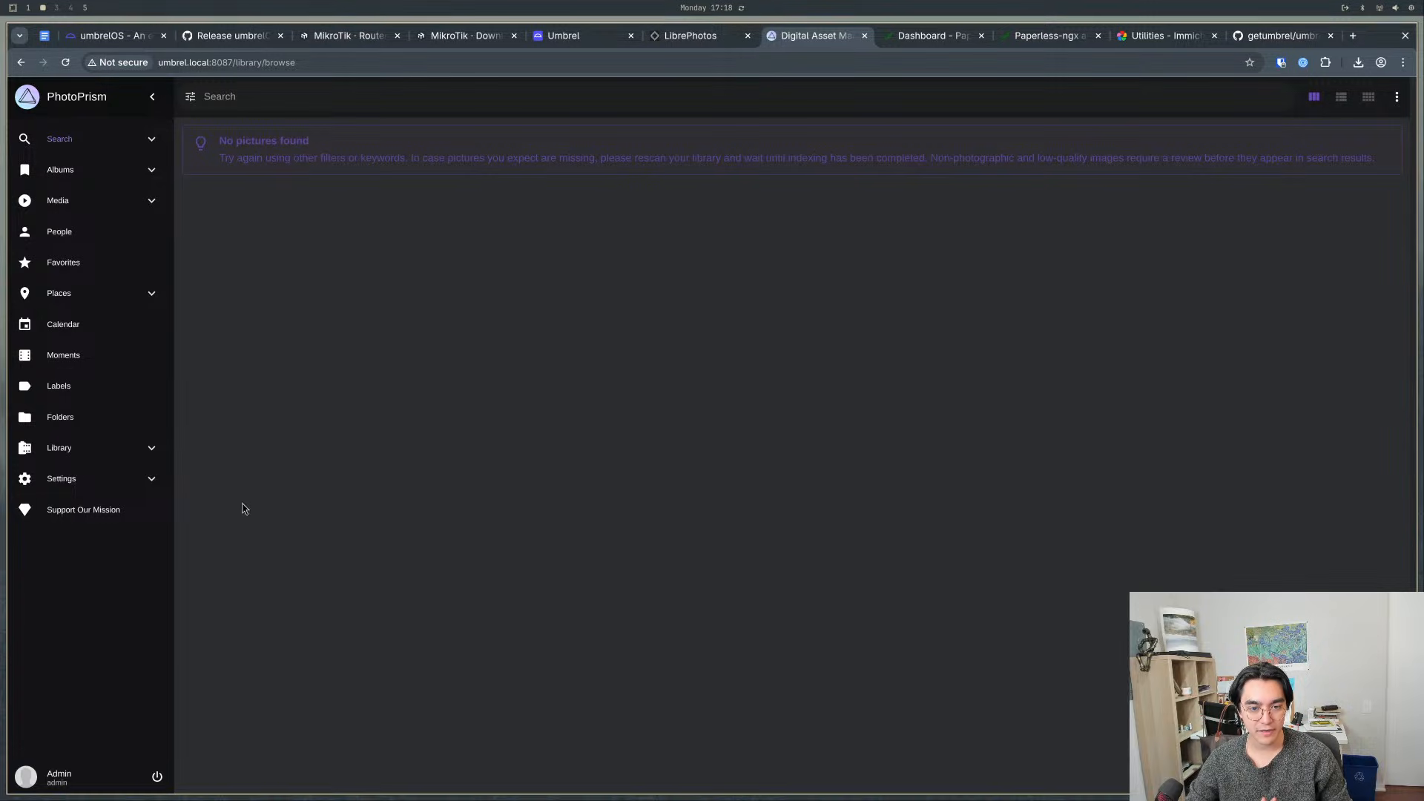
click(151, 98)
- Return to LibrePhotos and look over its Data and Albums submenus, search suggestions and Sharing entry
click(688, 37)
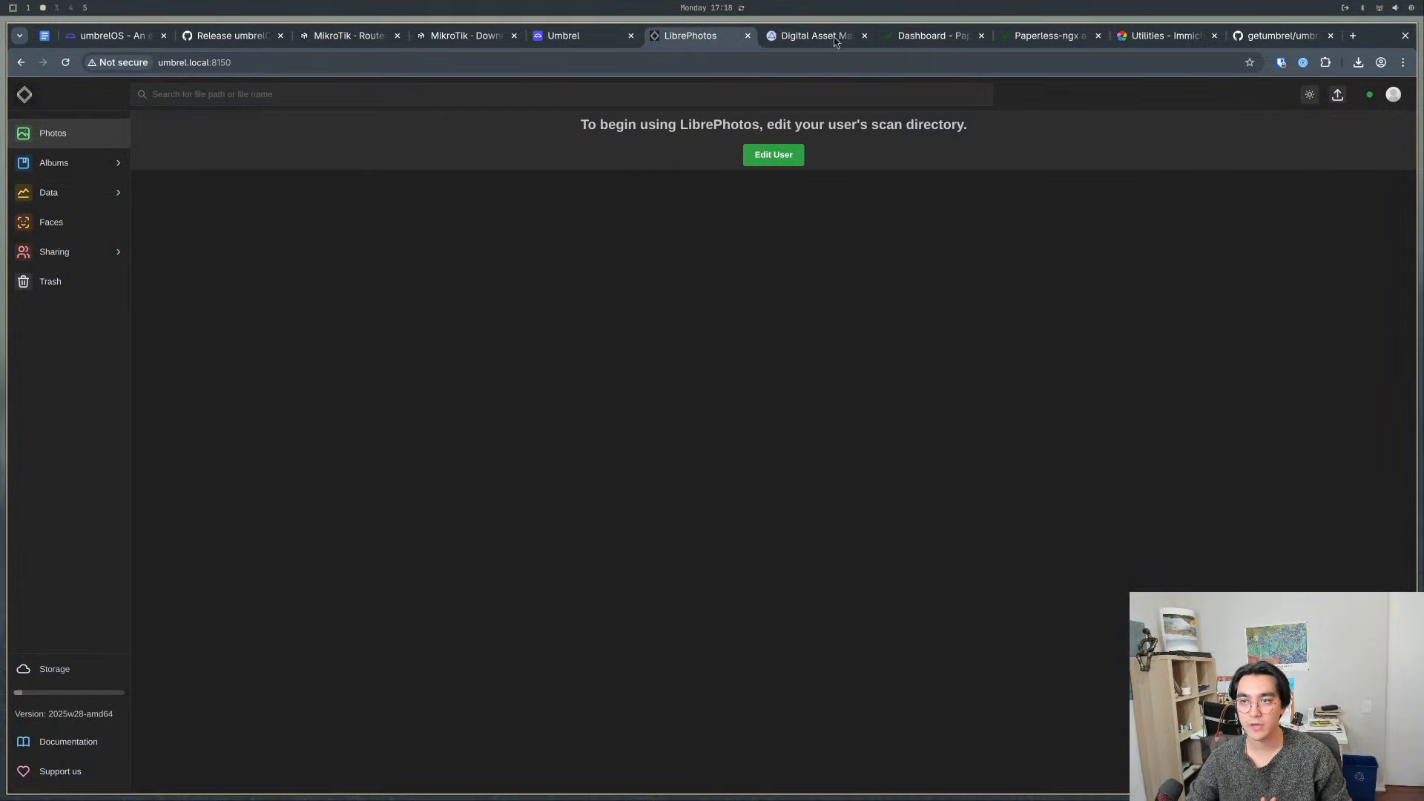
mouse_move(93, 192)
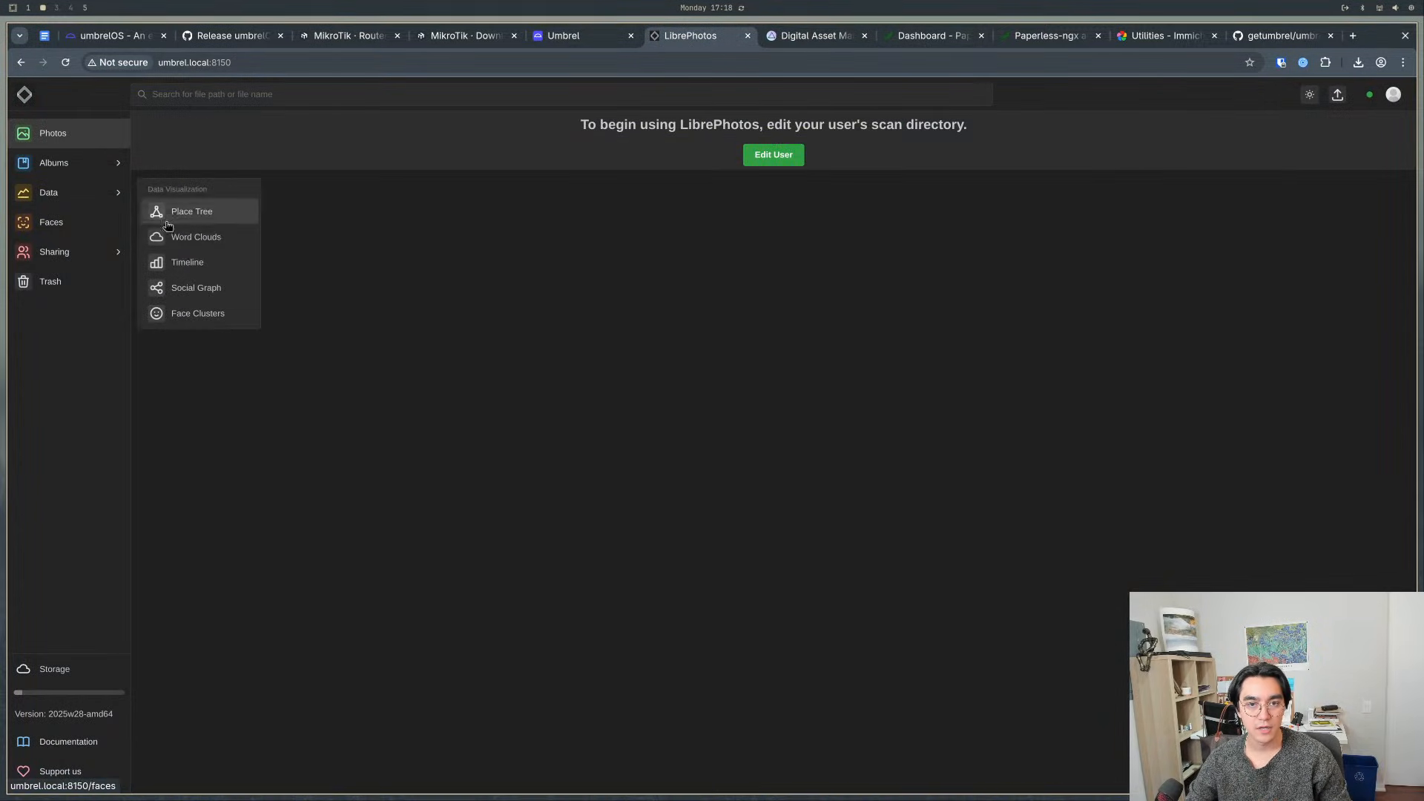
mouse_move(117, 167)
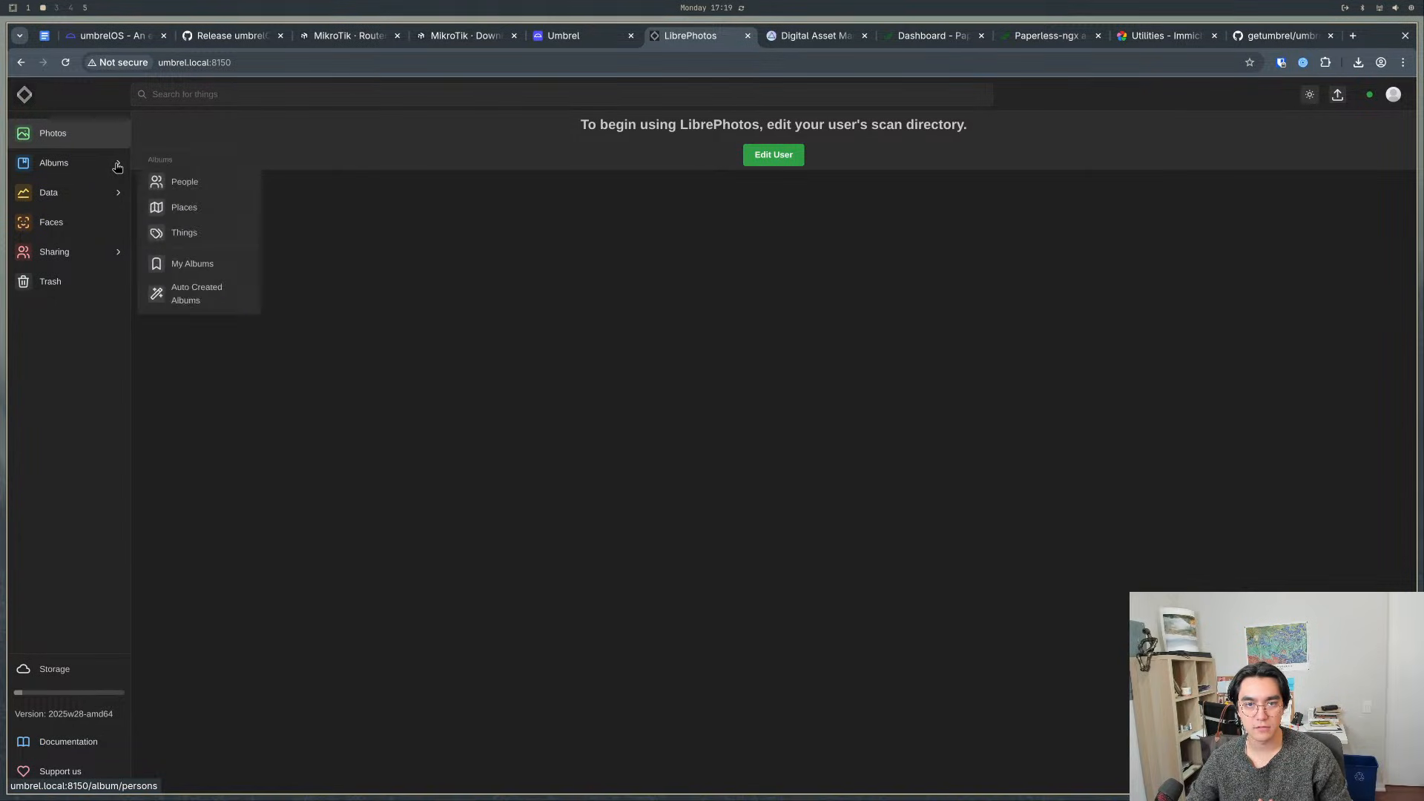
click(192, 96)
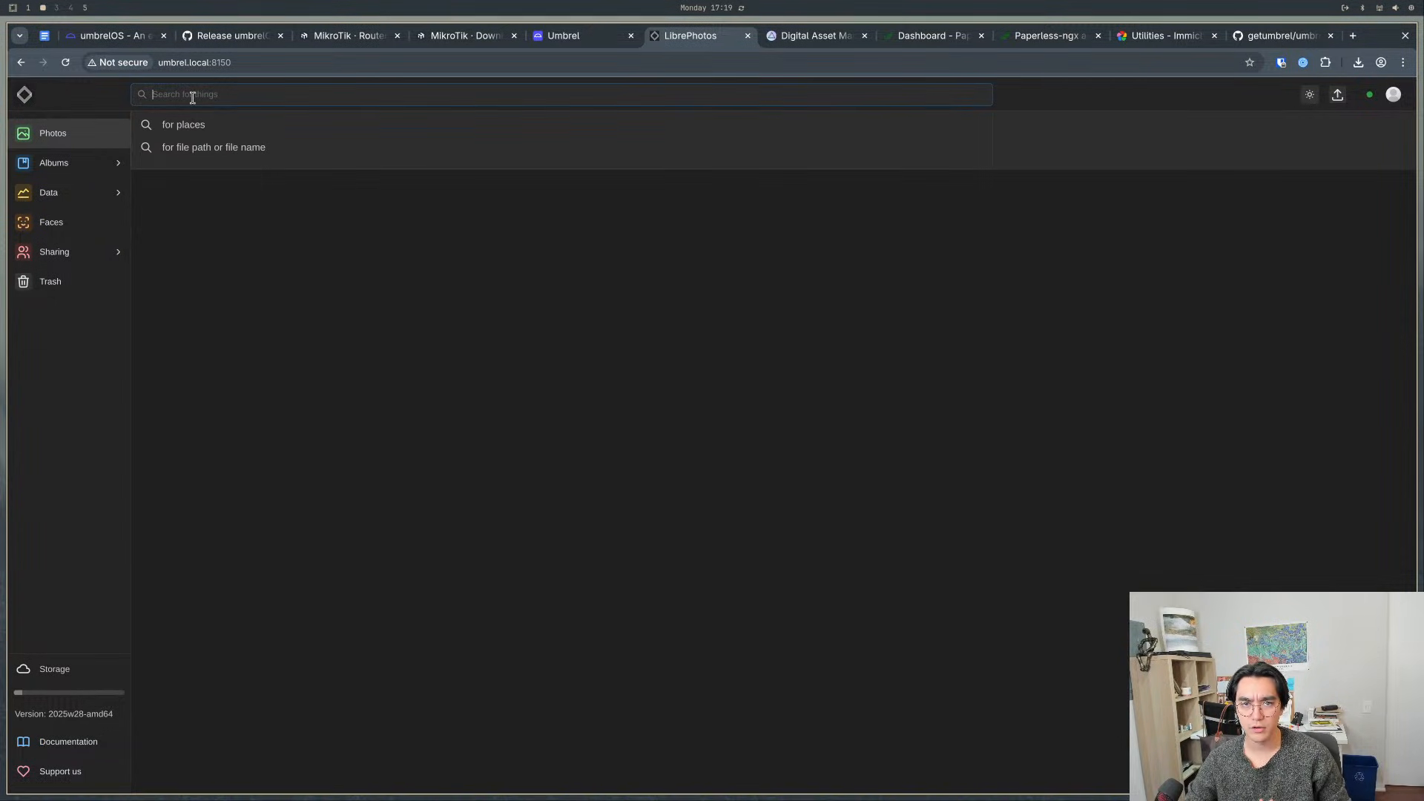
click(60, 253)
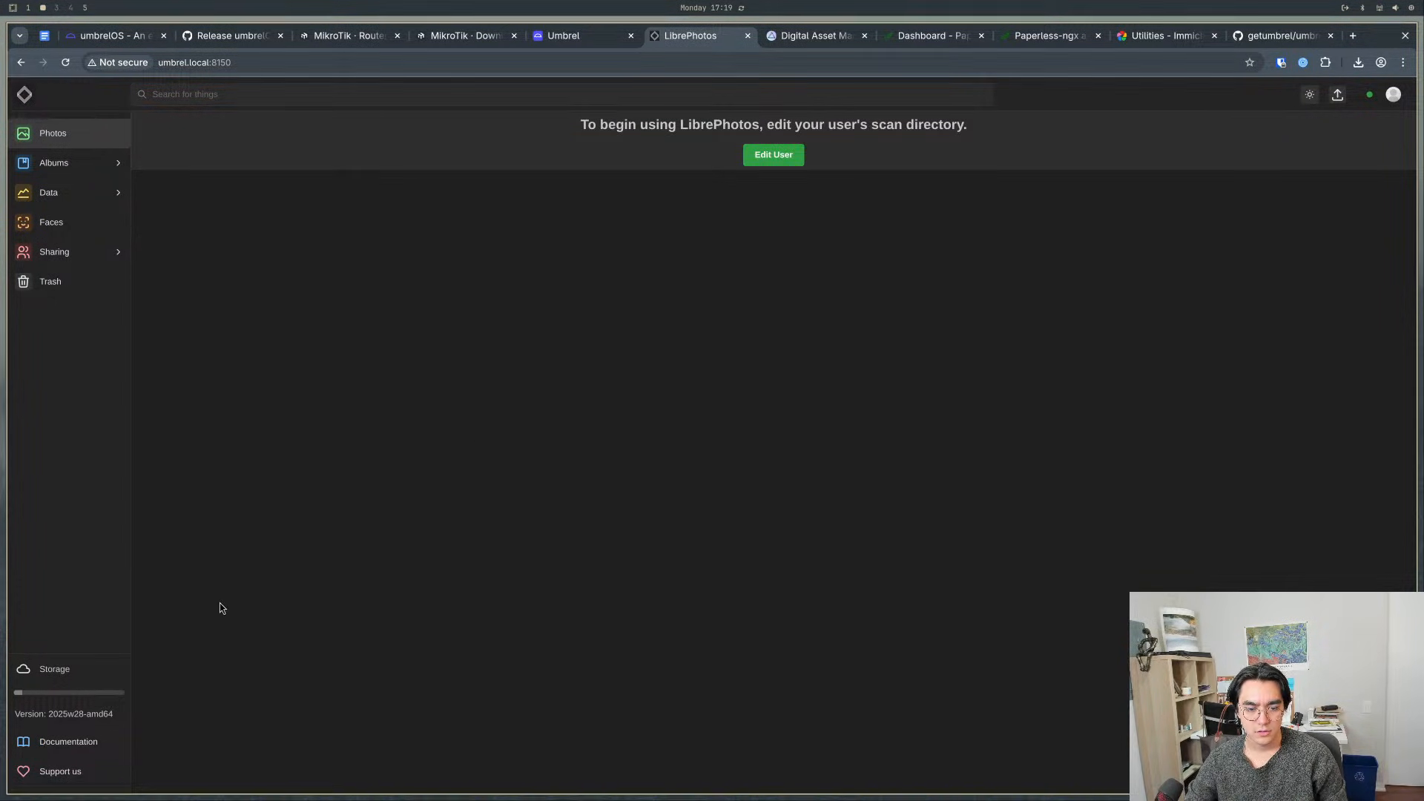
- Open the LibrePhotos settings from the account menu and review the options through to the Large Language Model settings
click(1394, 94)
click(1341, 187)
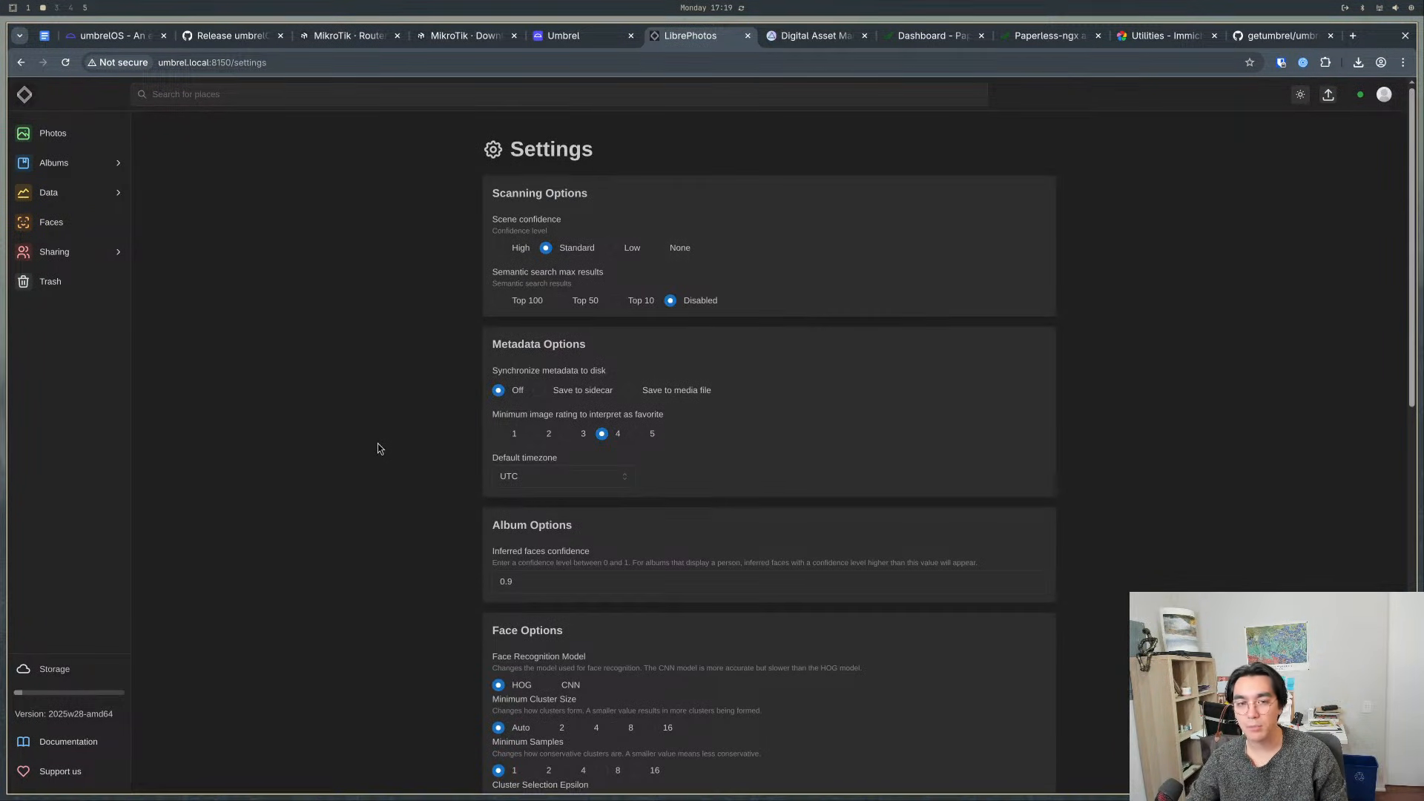
scroll(377, 448, down, 15)
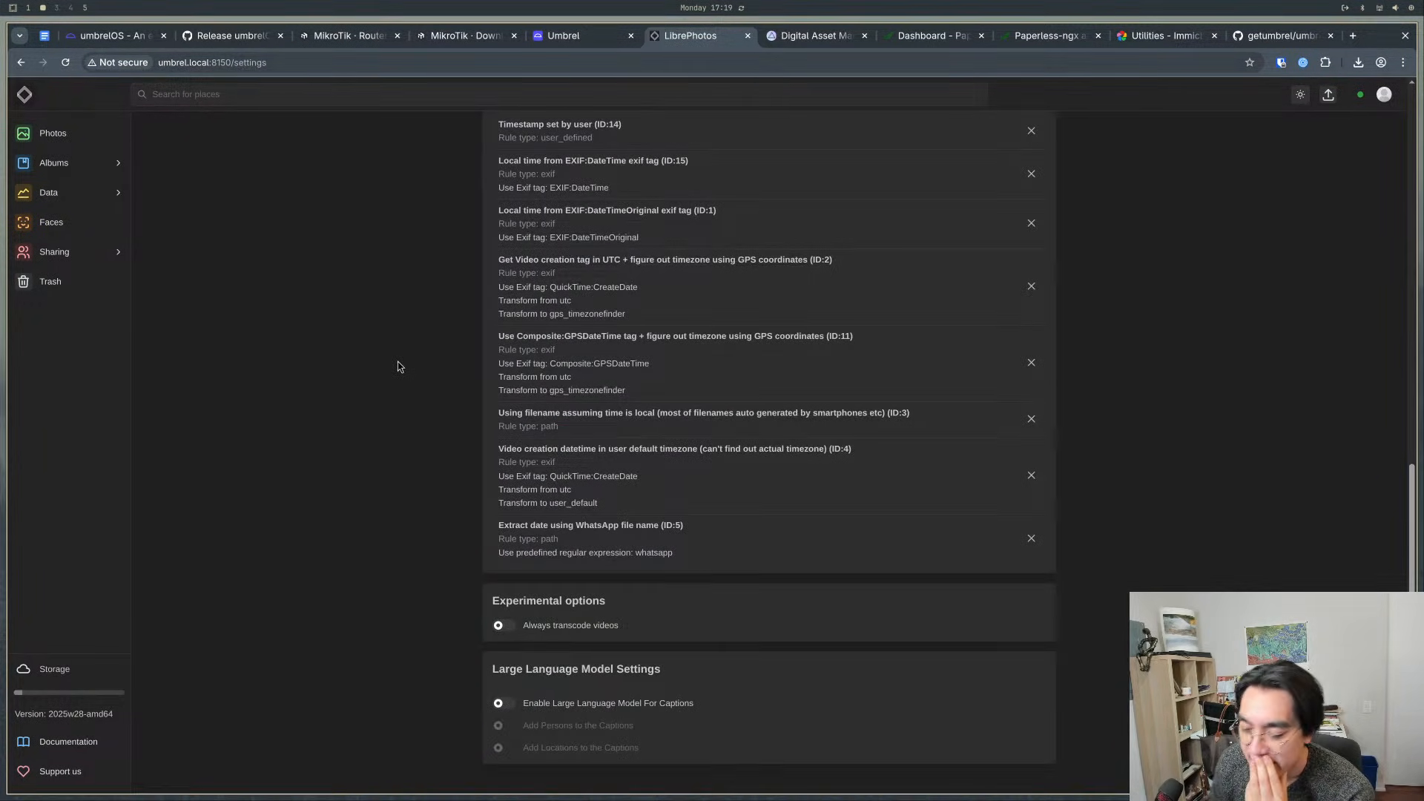
- Return to Umbrel and install Jellyfin from the most-installed apps in the App Store
click(558, 33)
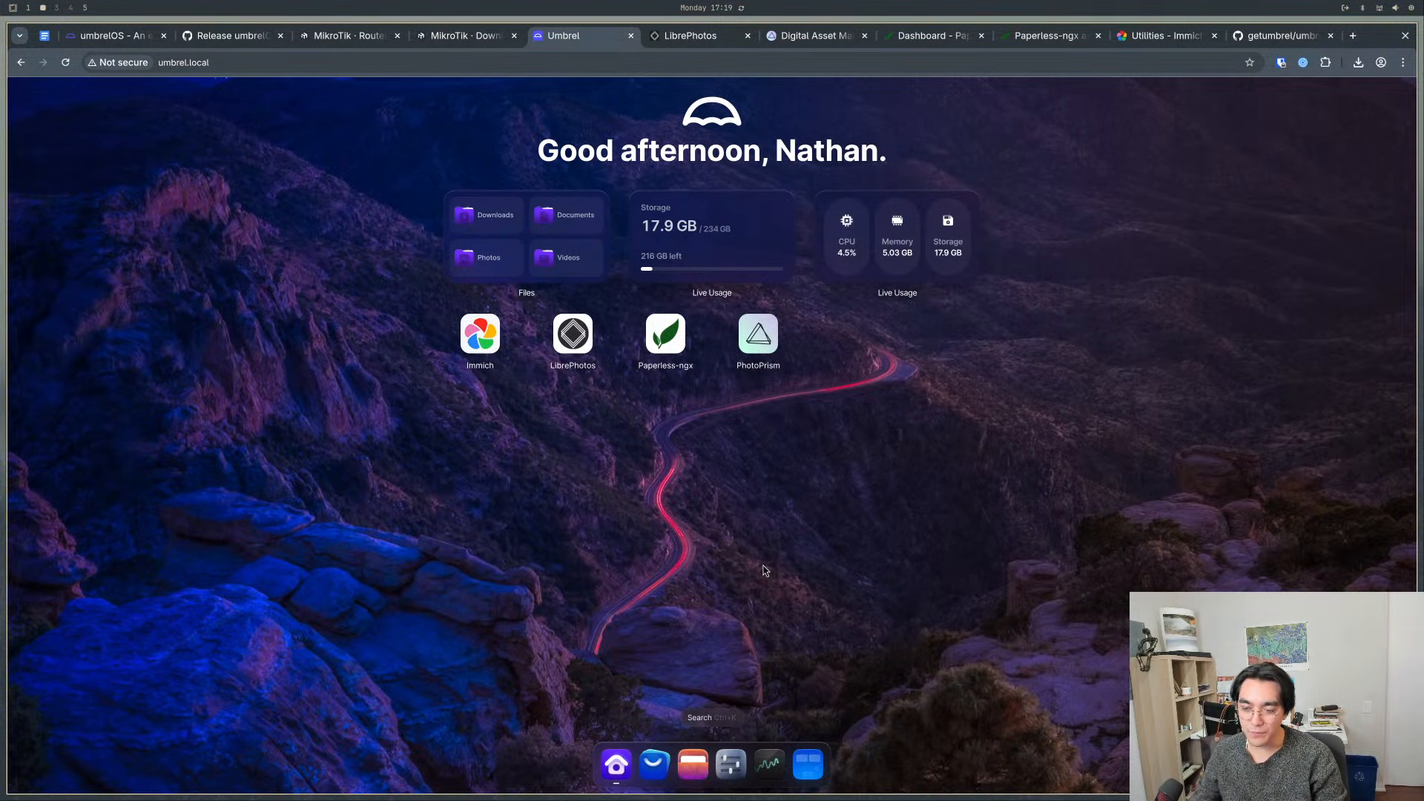
click(655, 764)
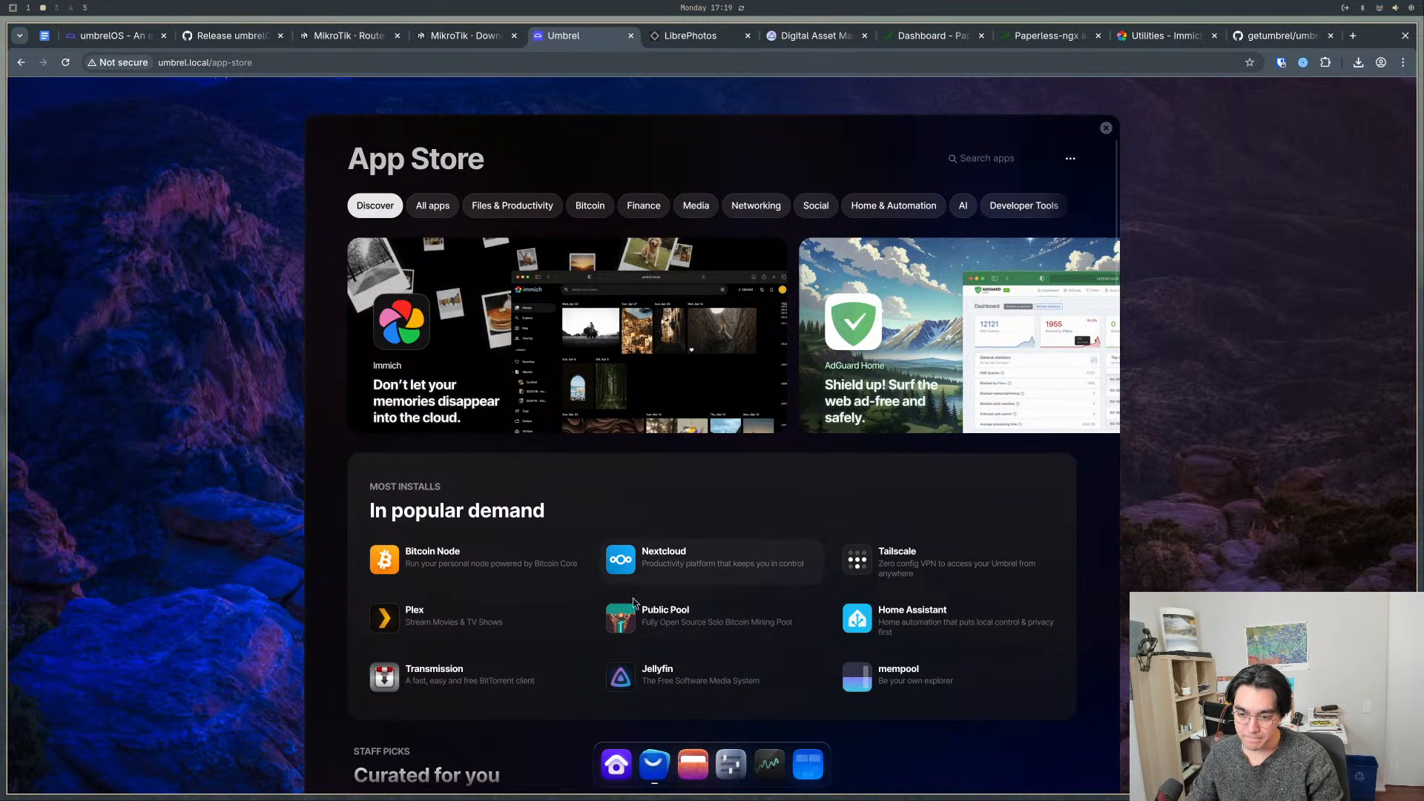
click(692, 691)
click(1040, 210)
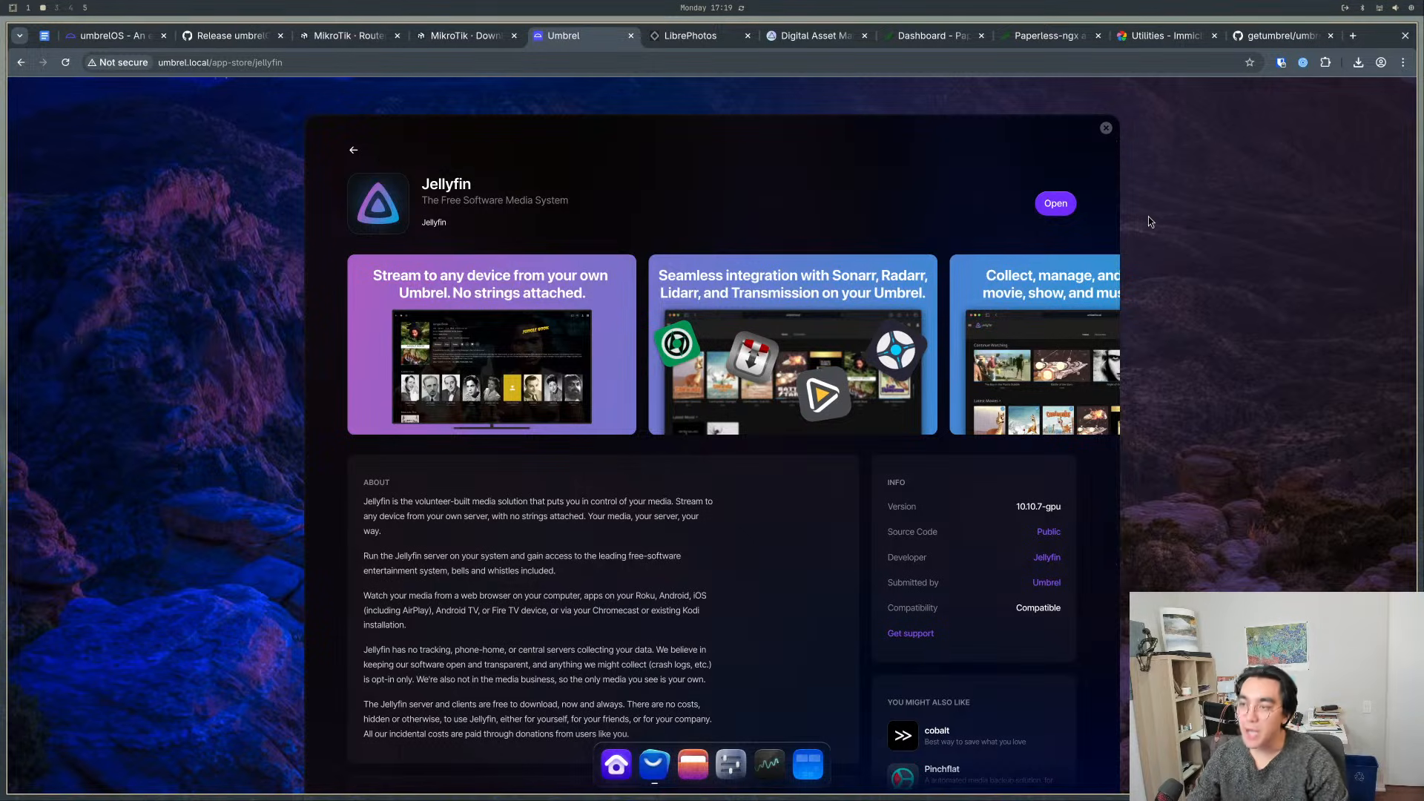
- Try to open Jellyfin from its store page, and close every browser tab to the right of Umbrel
click(1047, 197)
click(552, 36)
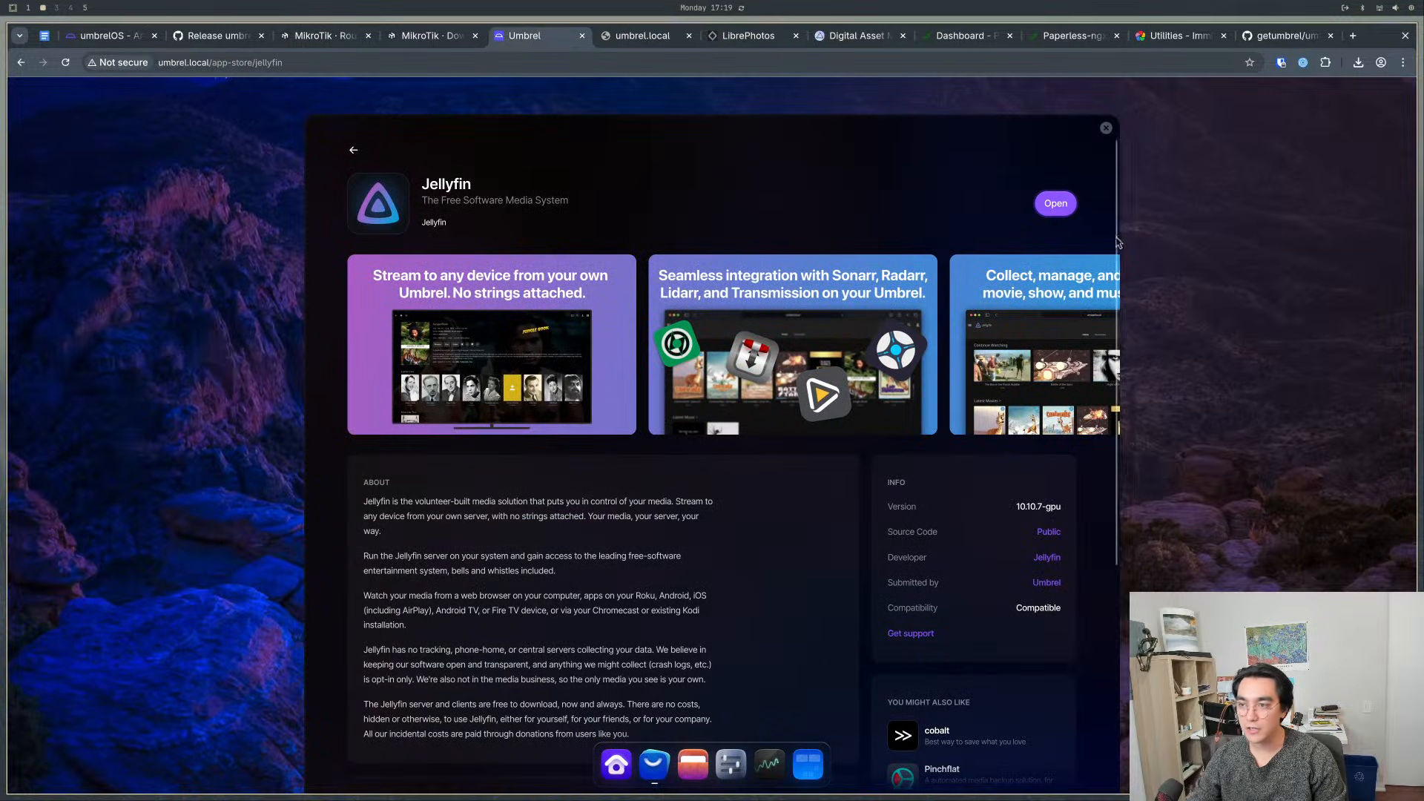
click(1053, 205)
click(641, 35)
click(641, 37)
click(641, 36)
click(641, 36)
click(641, 36)
click(641, 37)
click(641, 36)
click(640, 36)
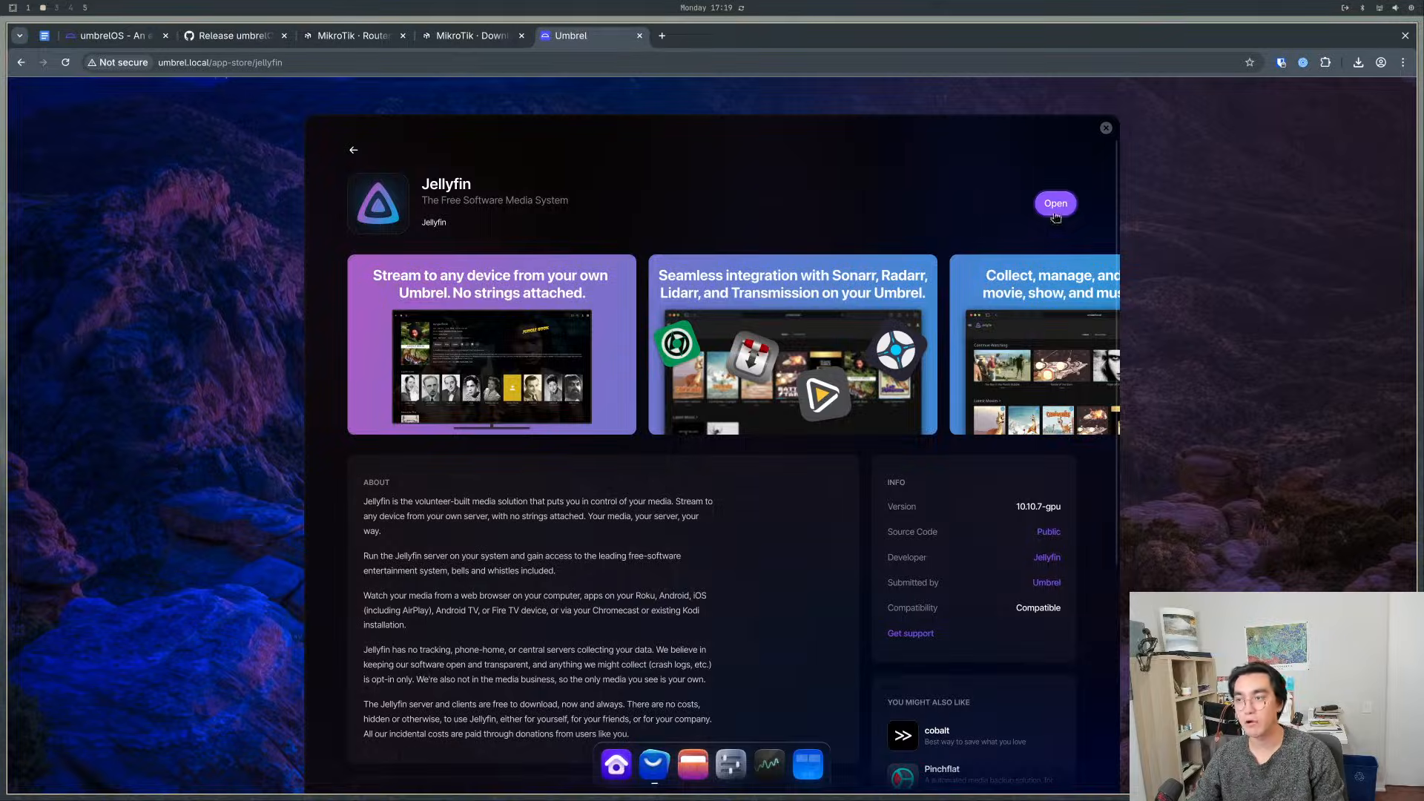
- Open Jellyfin from its store page, view the form for adding a server, and cancel it
click(1056, 204)
click(724, 227)
click(626, 193)
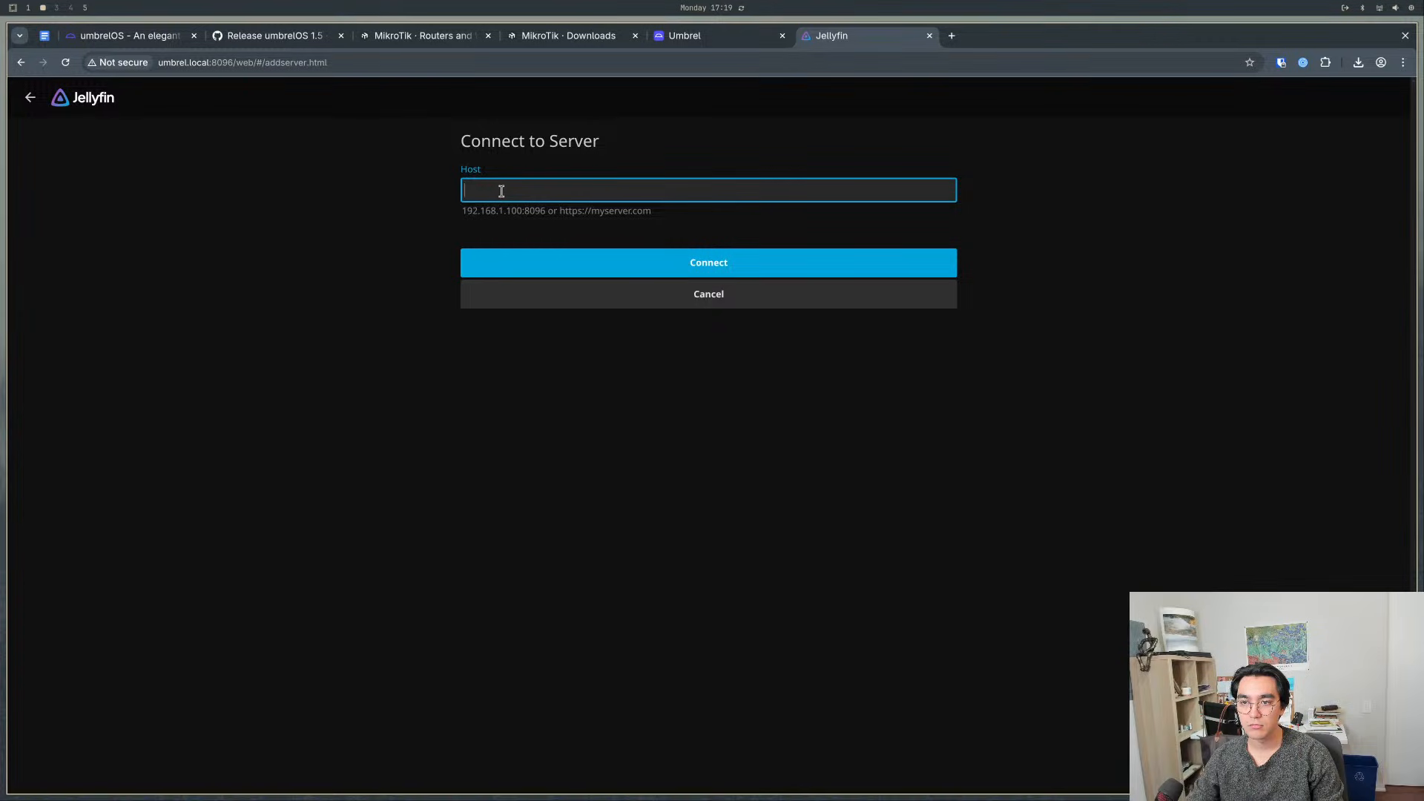
click(601, 304)
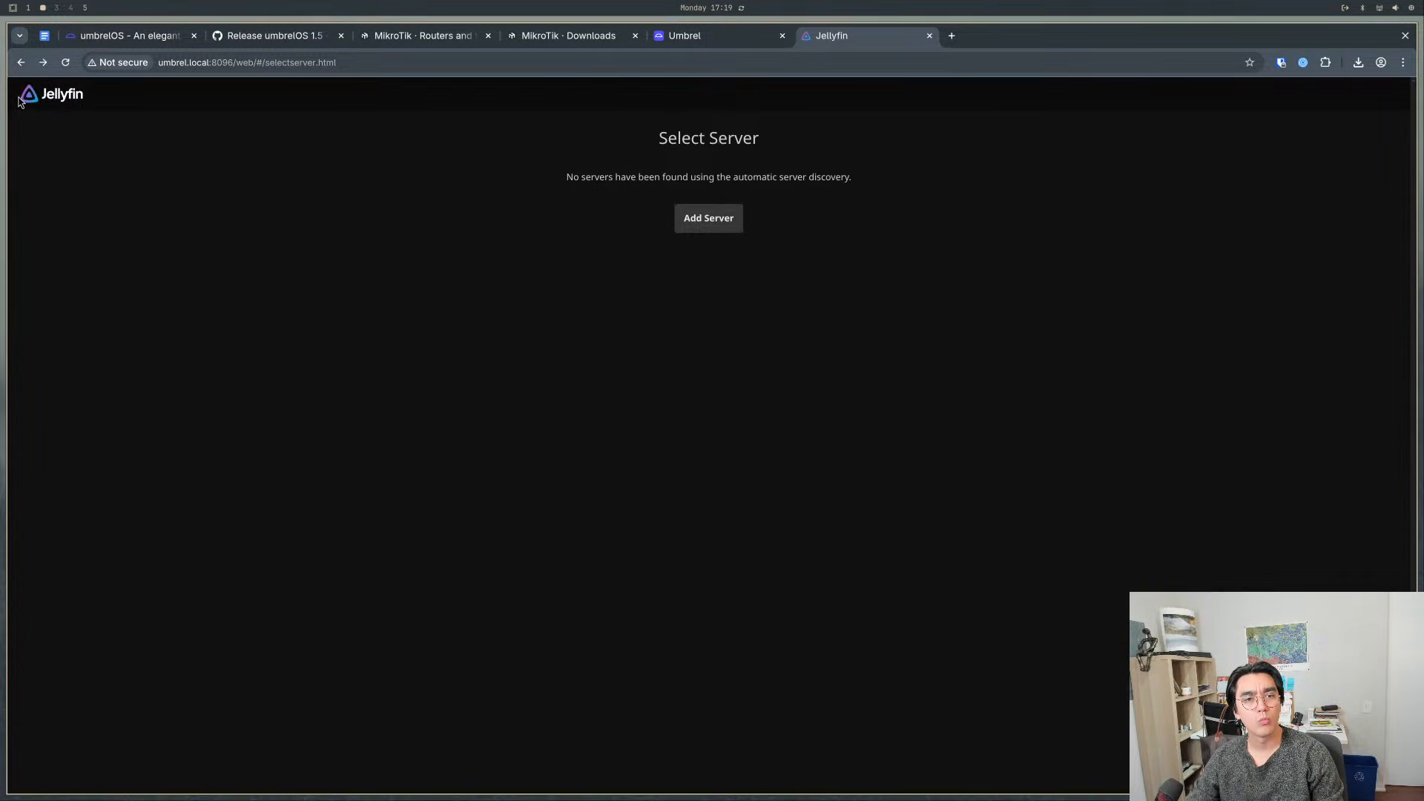
click(227, 62)
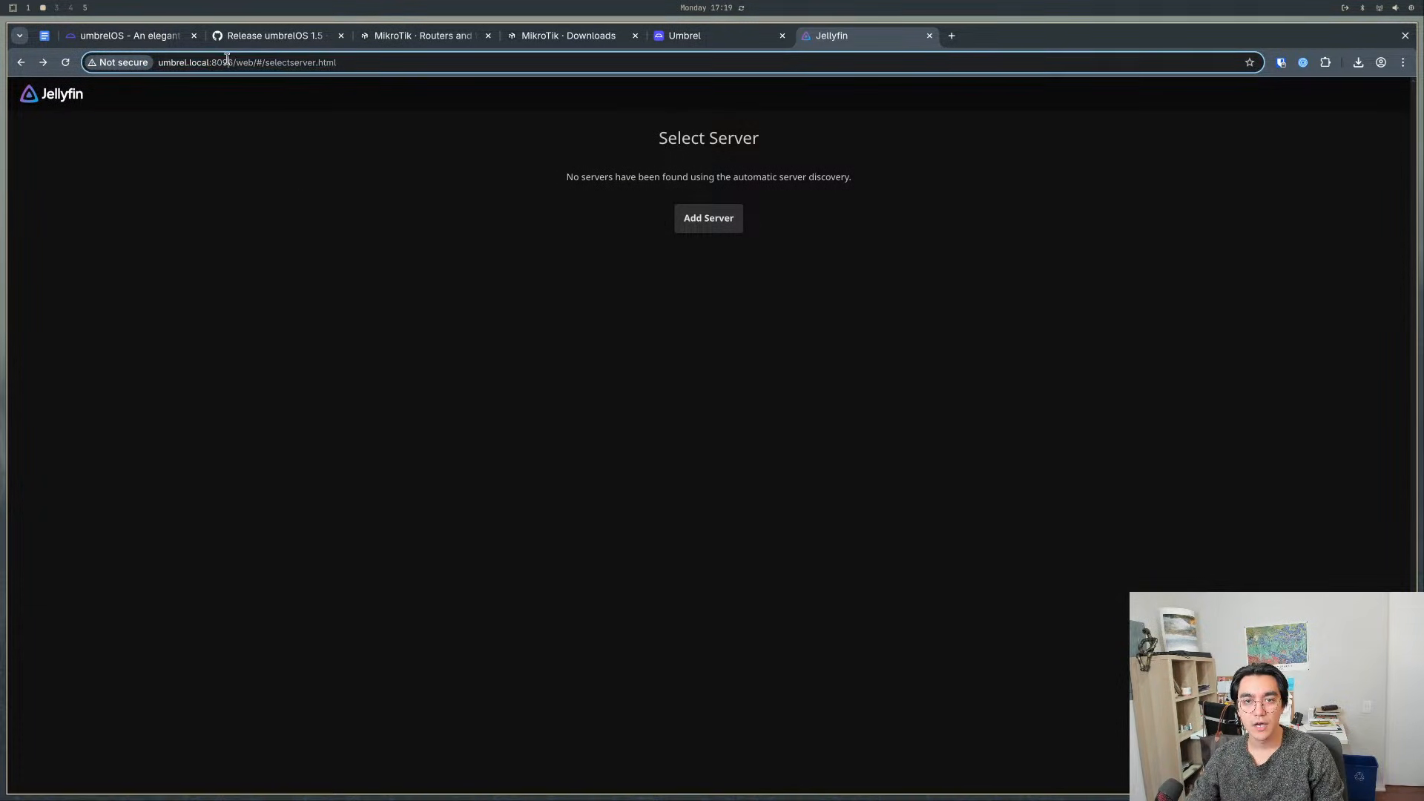
drag(230, 62, 173, 63)
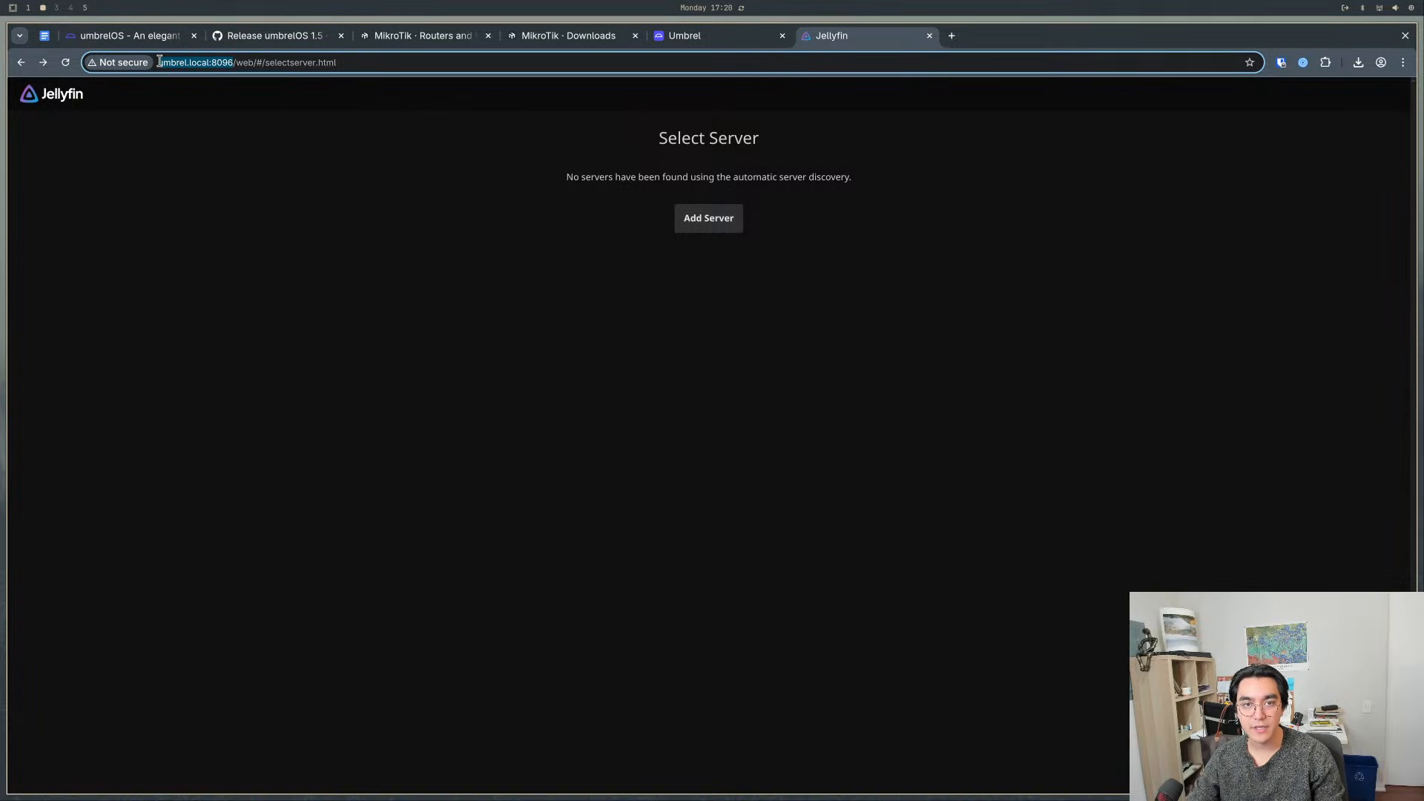
click(447, 219)
click(726, 225)
click(596, 195)
text(http://umbrel.local:8096/)
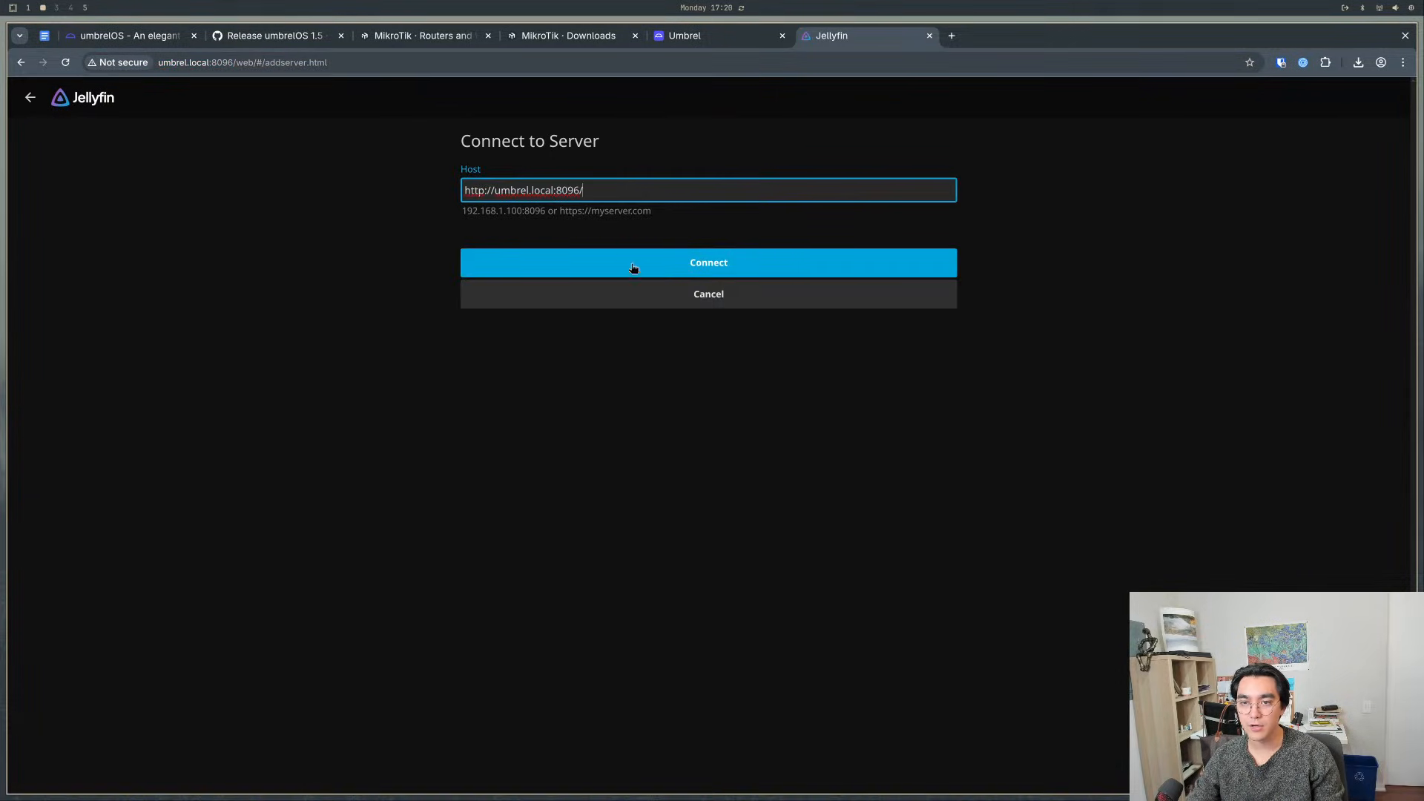
click(641, 272)
click(563, 188)
click(546, 187)
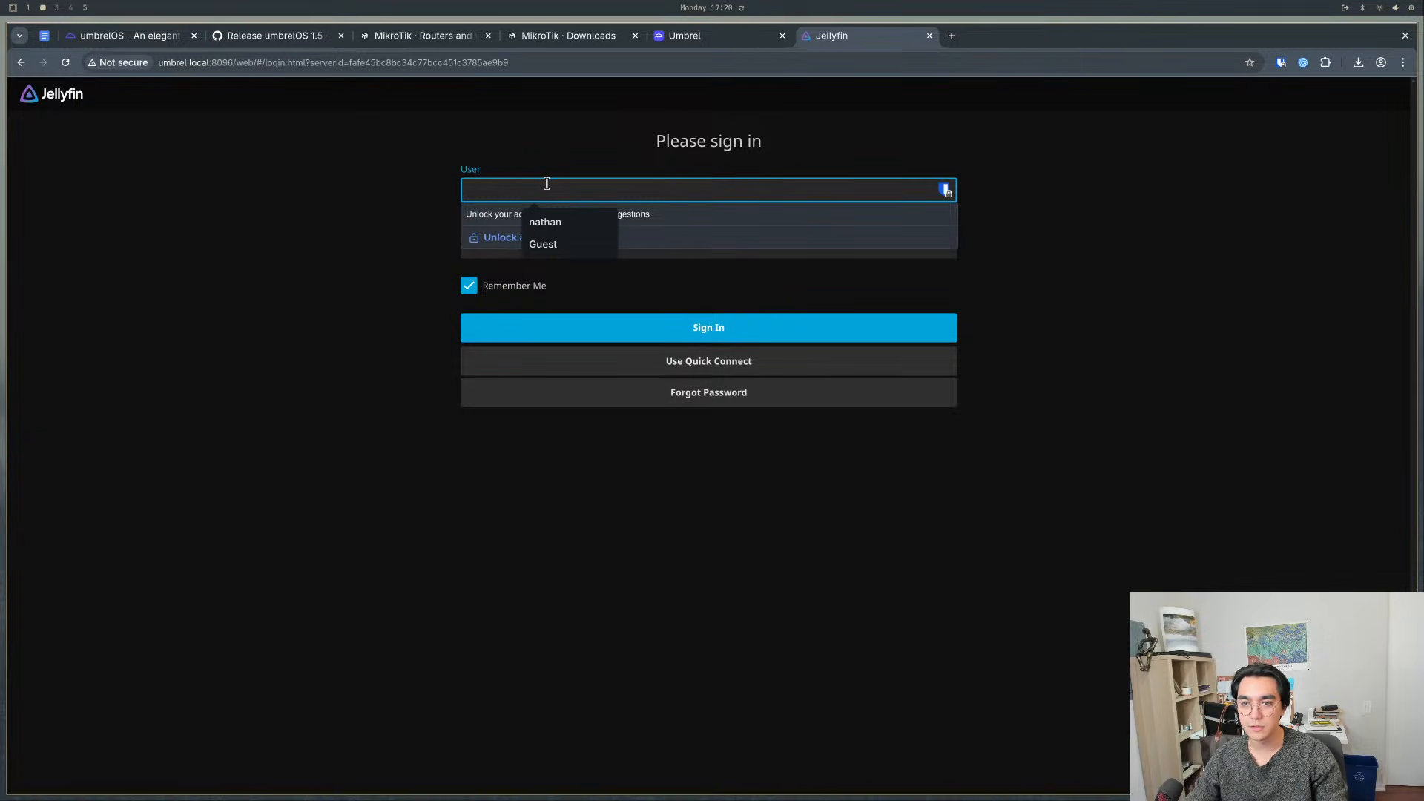
click(333, 191)
- Launch Jellyfin again in a second tab from its Umbrel store page, and switch back to Umbrel
click(684, 35)
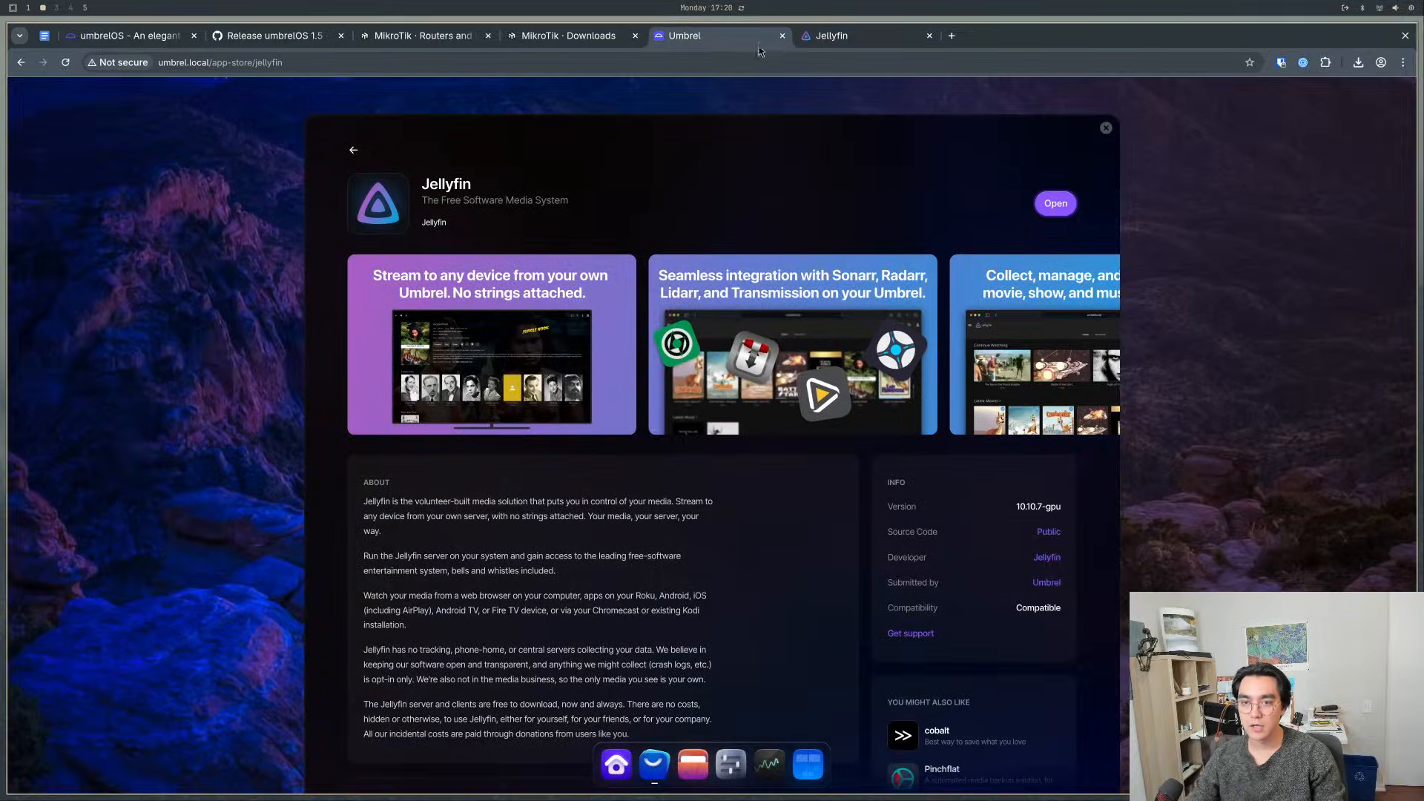
click(1055, 203)
click(684, 36)
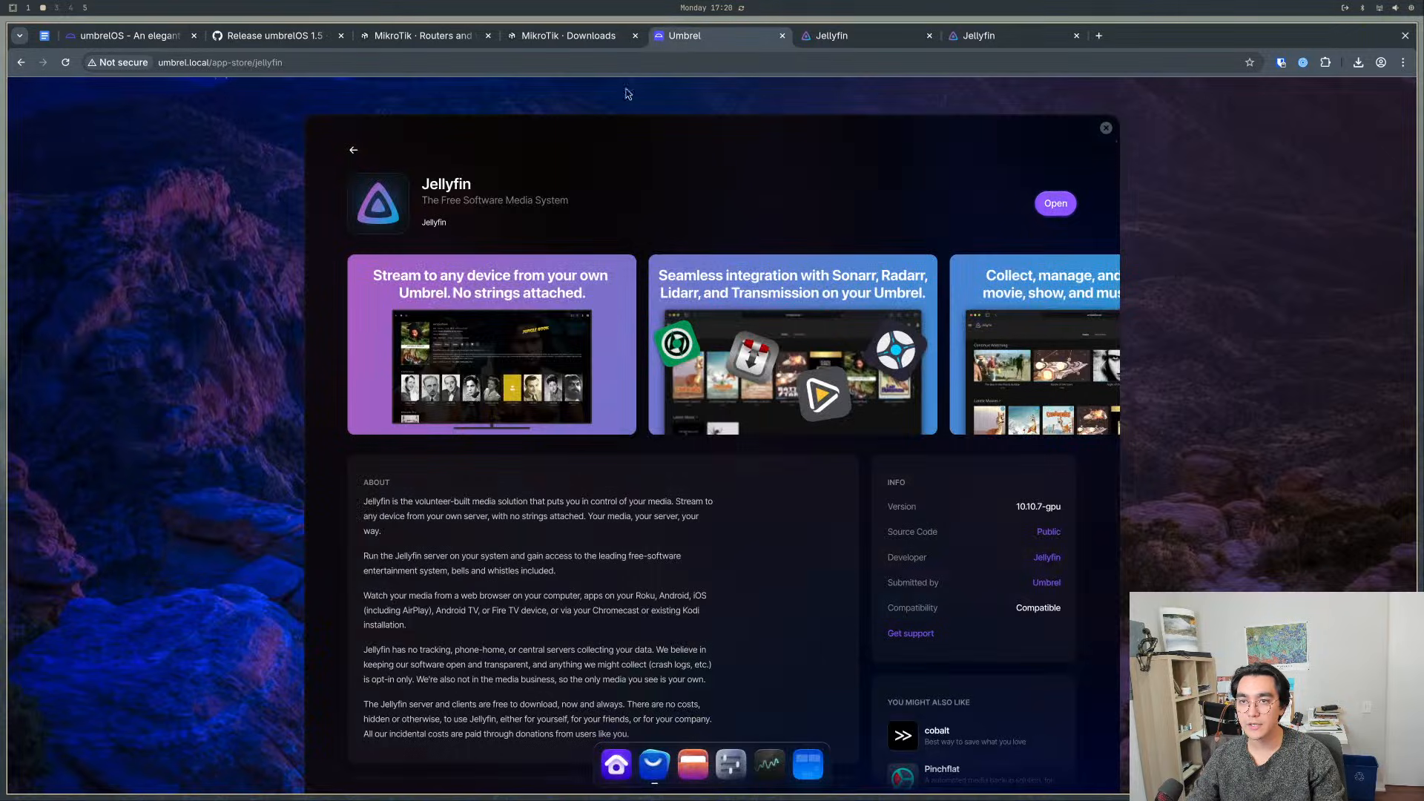
- Leave Jellyfin's store page, close the App Store, and launch Jellyfin from the Umbrel home screen
click(350, 147)
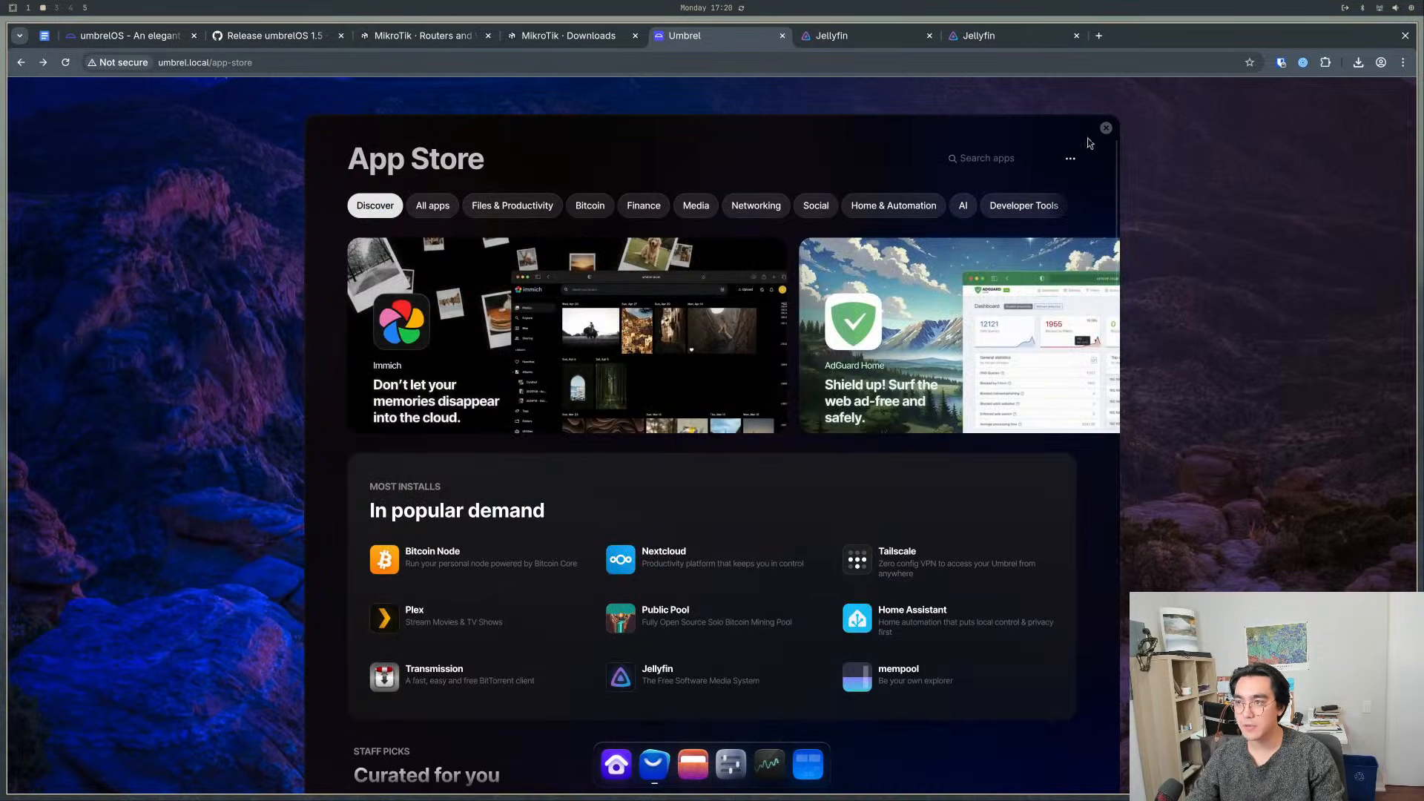
click(1105, 128)
click(572, 335)
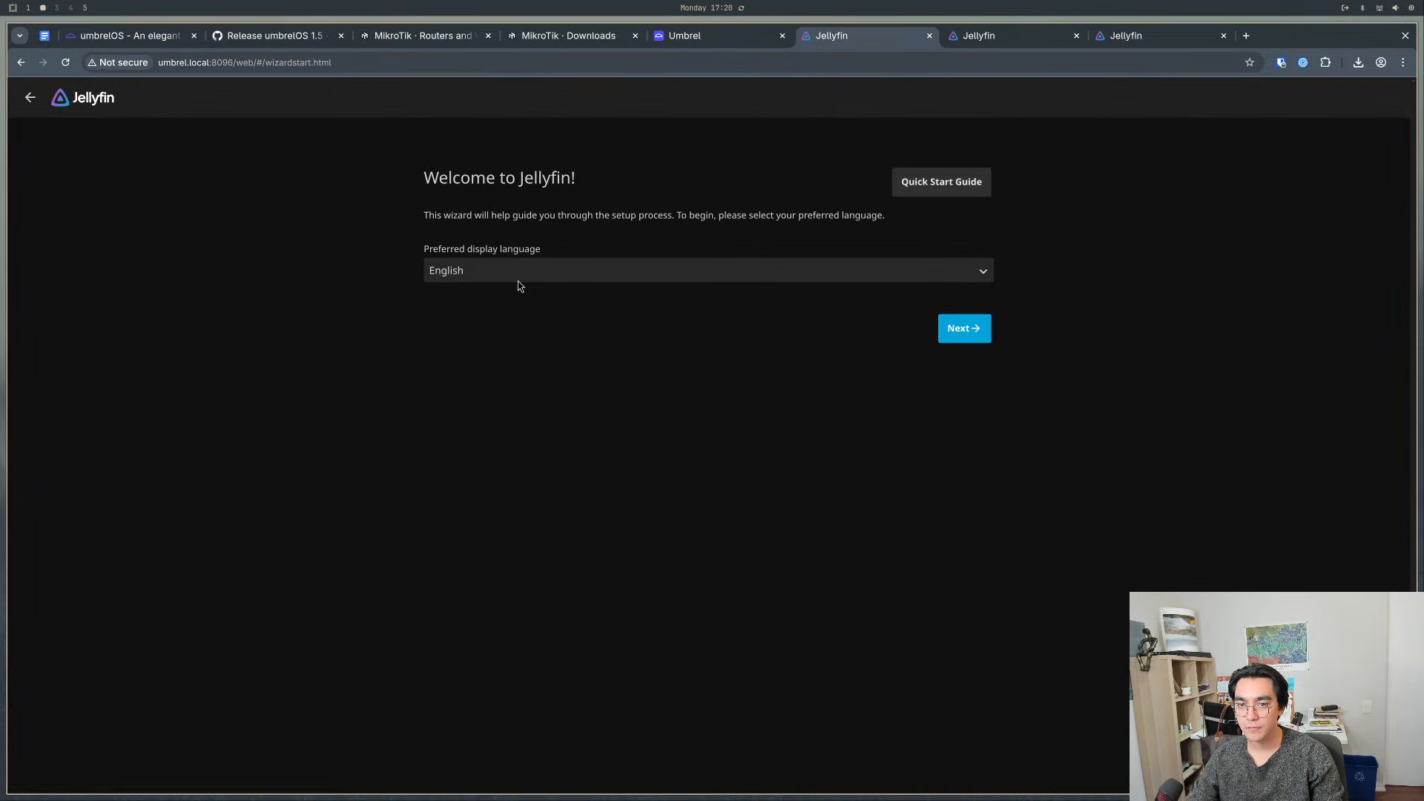
- Close the two extra Jellyfin tabs, and continue the setup wizard in English to the admin account form with username abc
click(994, 38)
click(1076, 35)
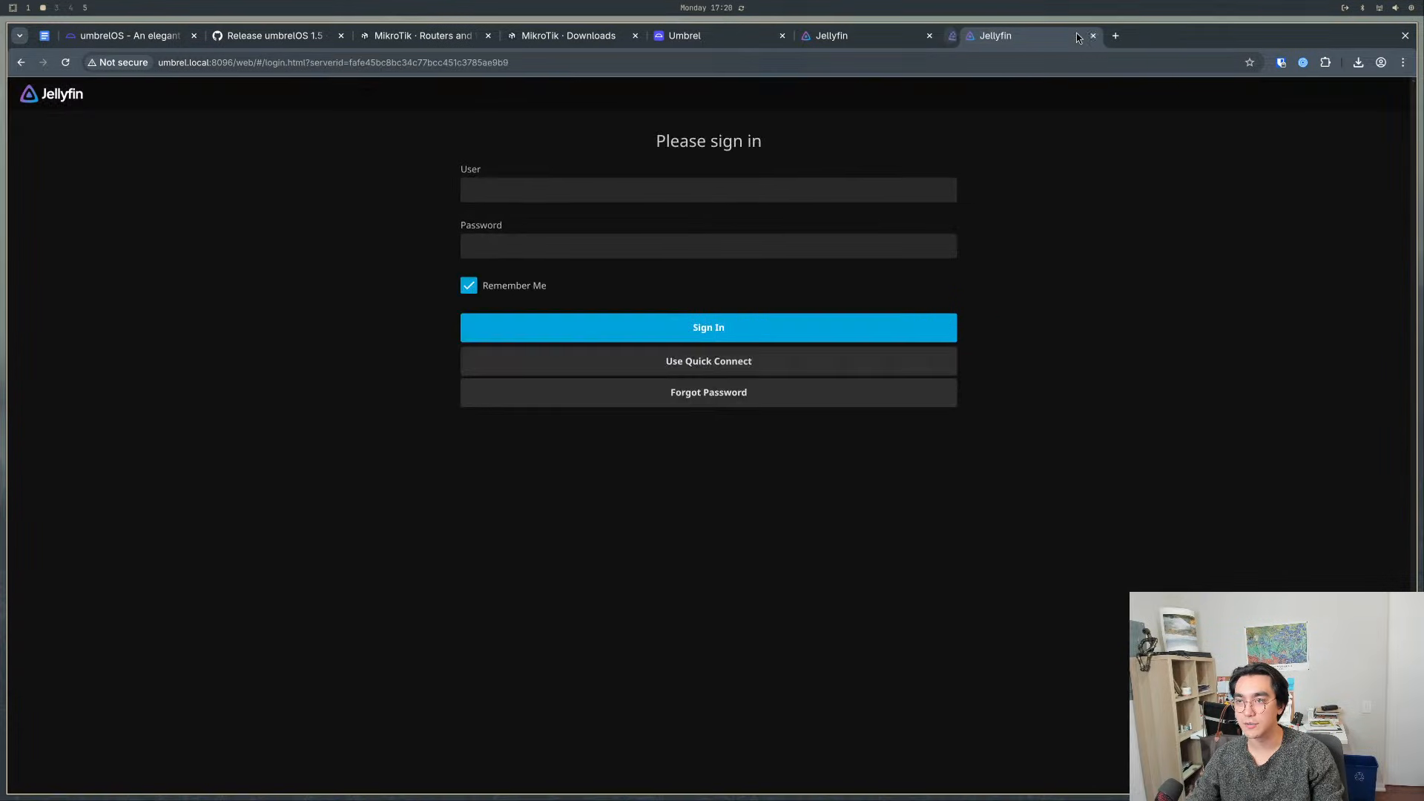
click(1076, 35)
click(961, 339)
text(abc)
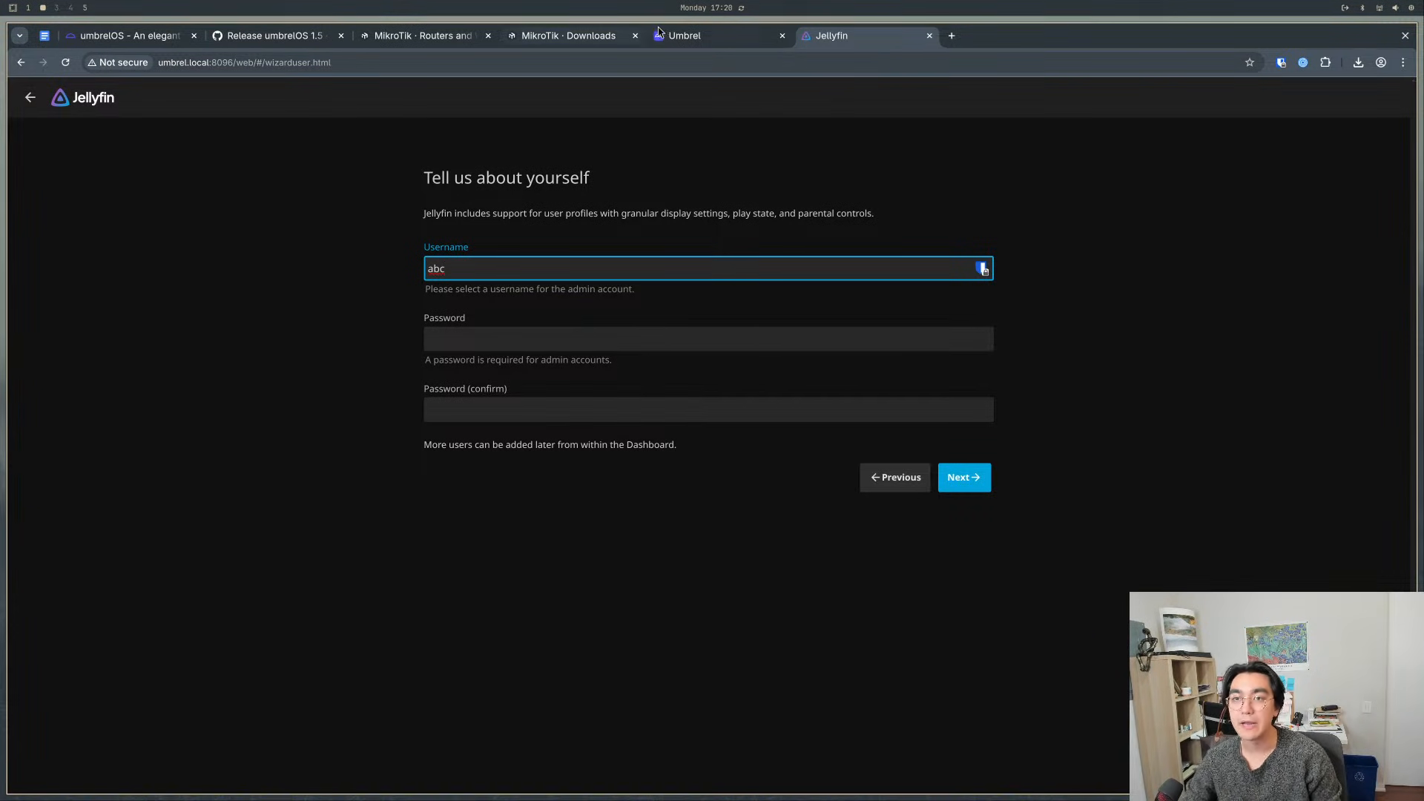
- Switch back to Umbrel, open Files, and look inside the paperless folder before returning to Home
click(700, 34)
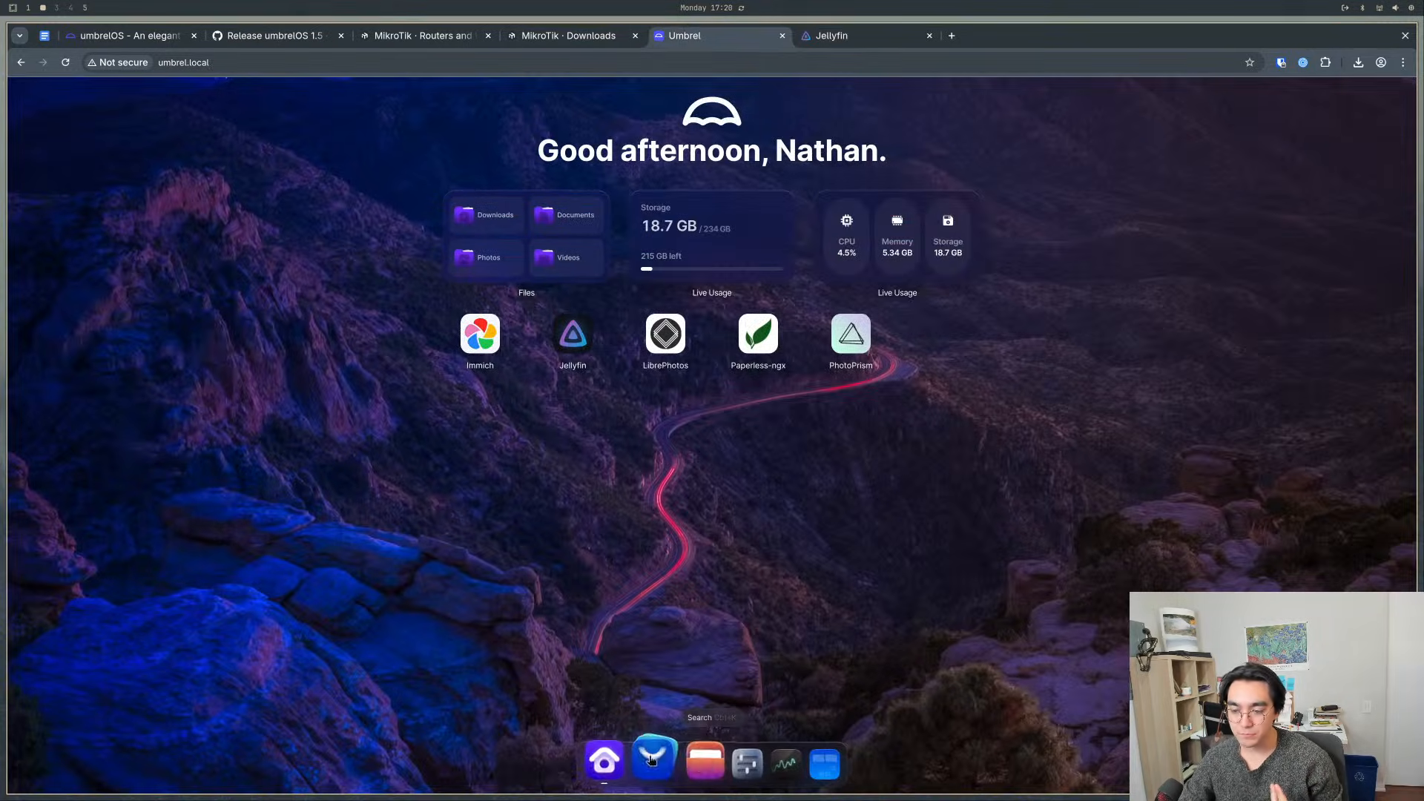
click(692, 764)
drag(646, 524, 489, 226)
click(606, 470)
double_click(545, 283)
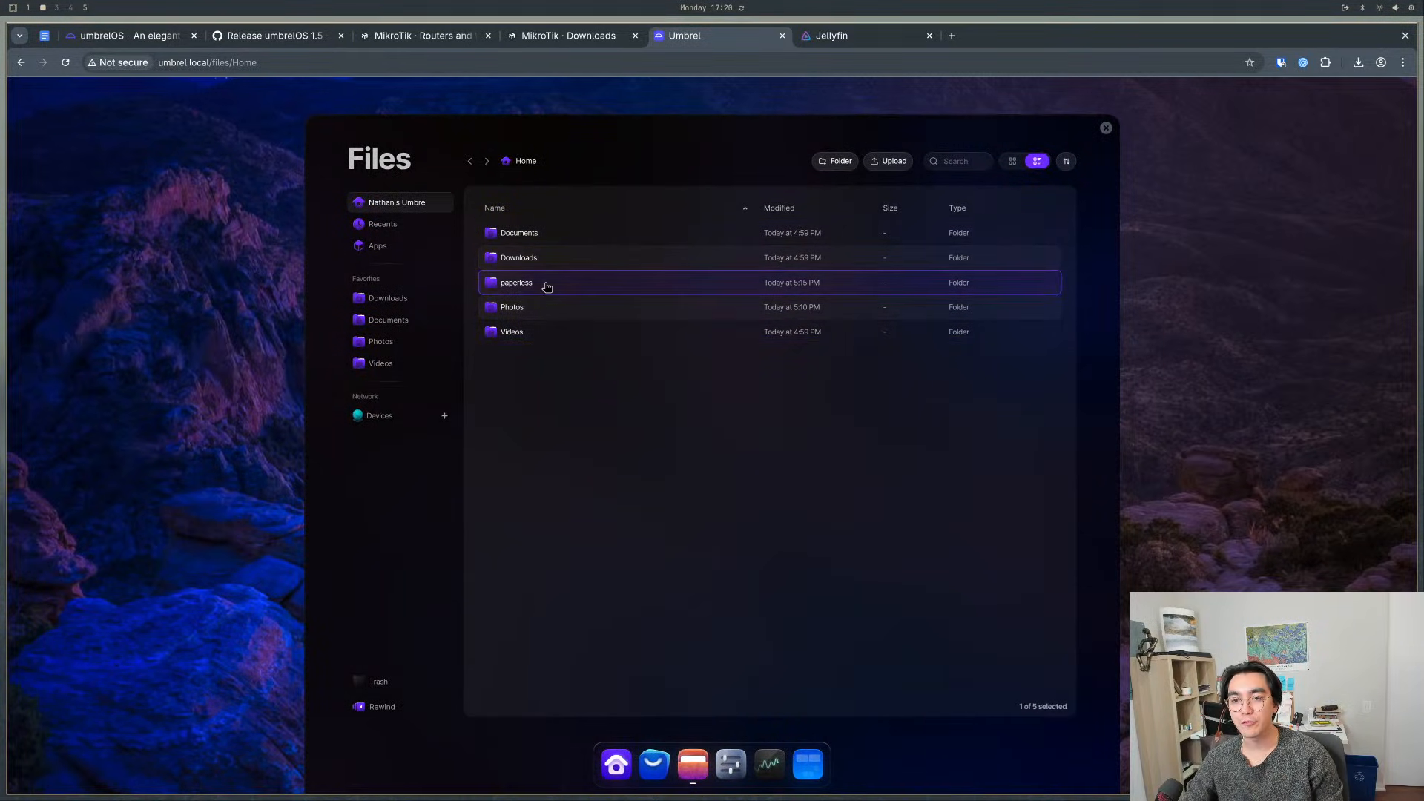
click(527, 162)
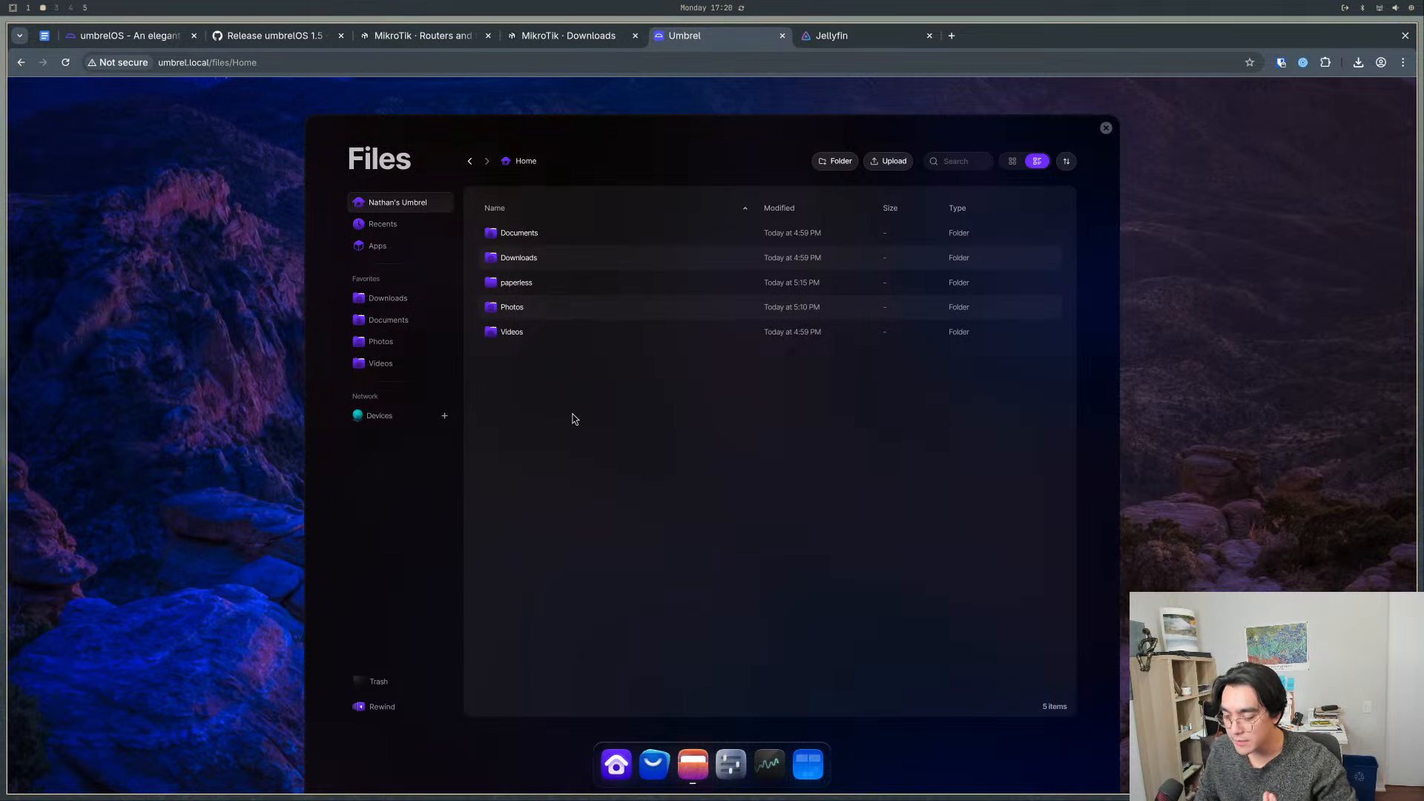
drag(572, 388, 541, 391)
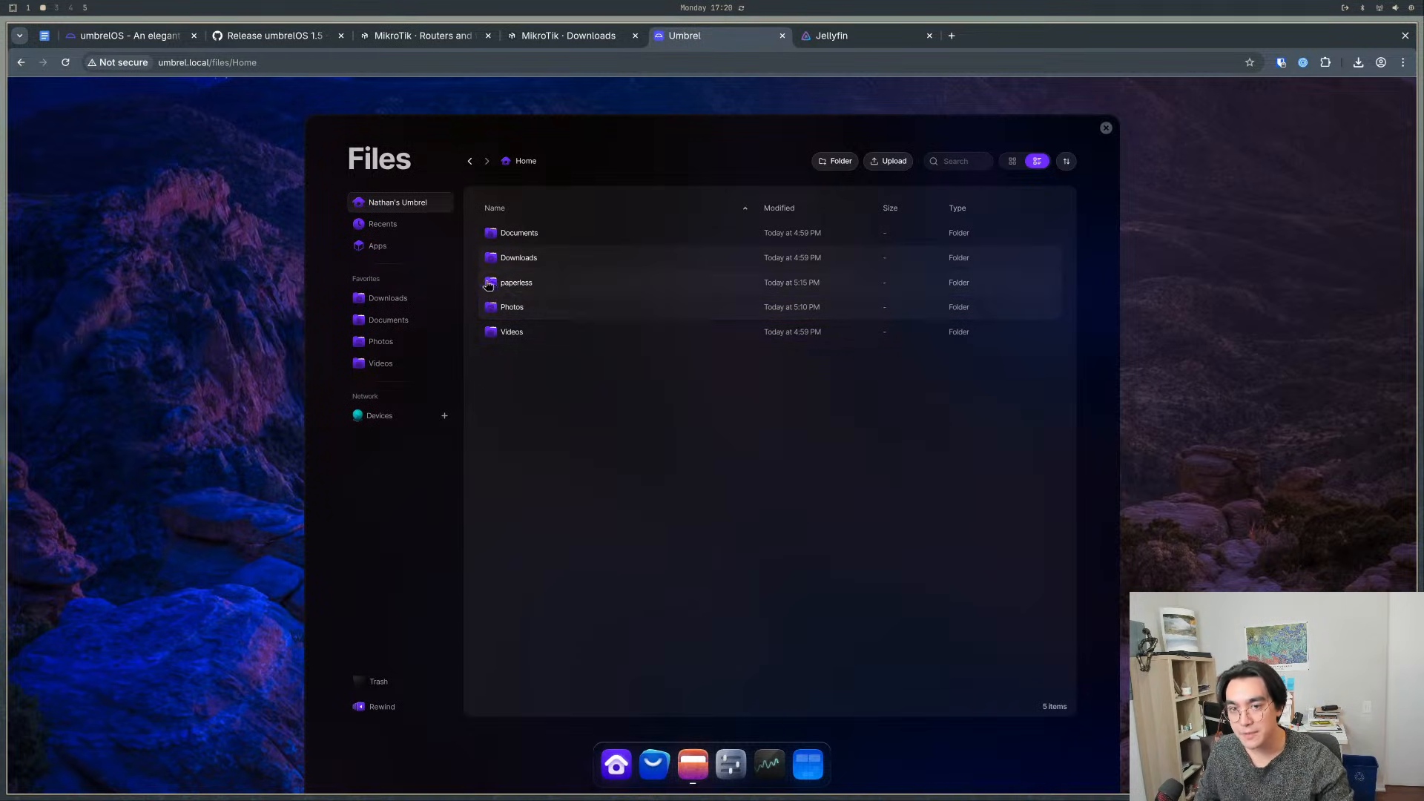
- Compare the per-app folders under Apps with the paperless folder stored in Home
click(405, 249)
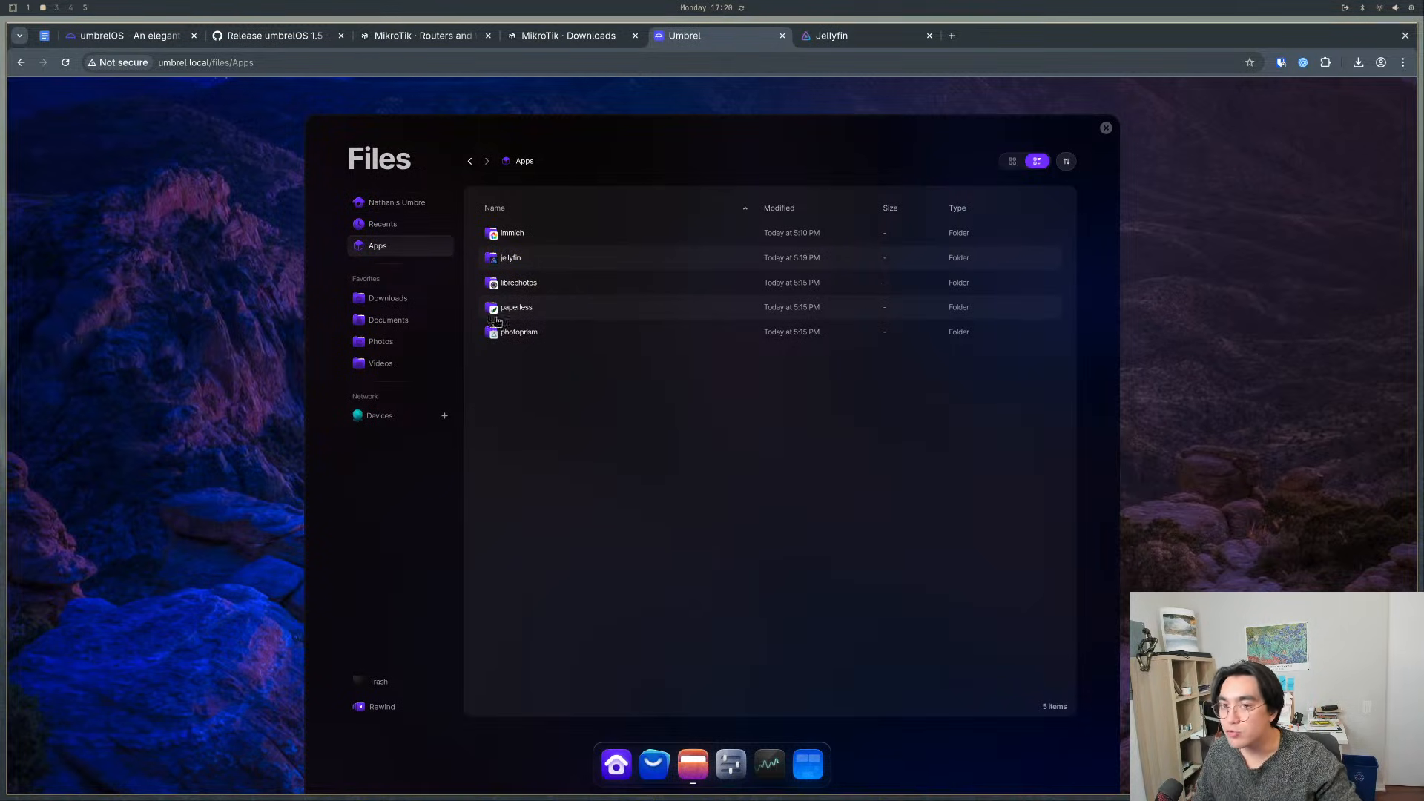
click(470, 161)
click(511, 288)
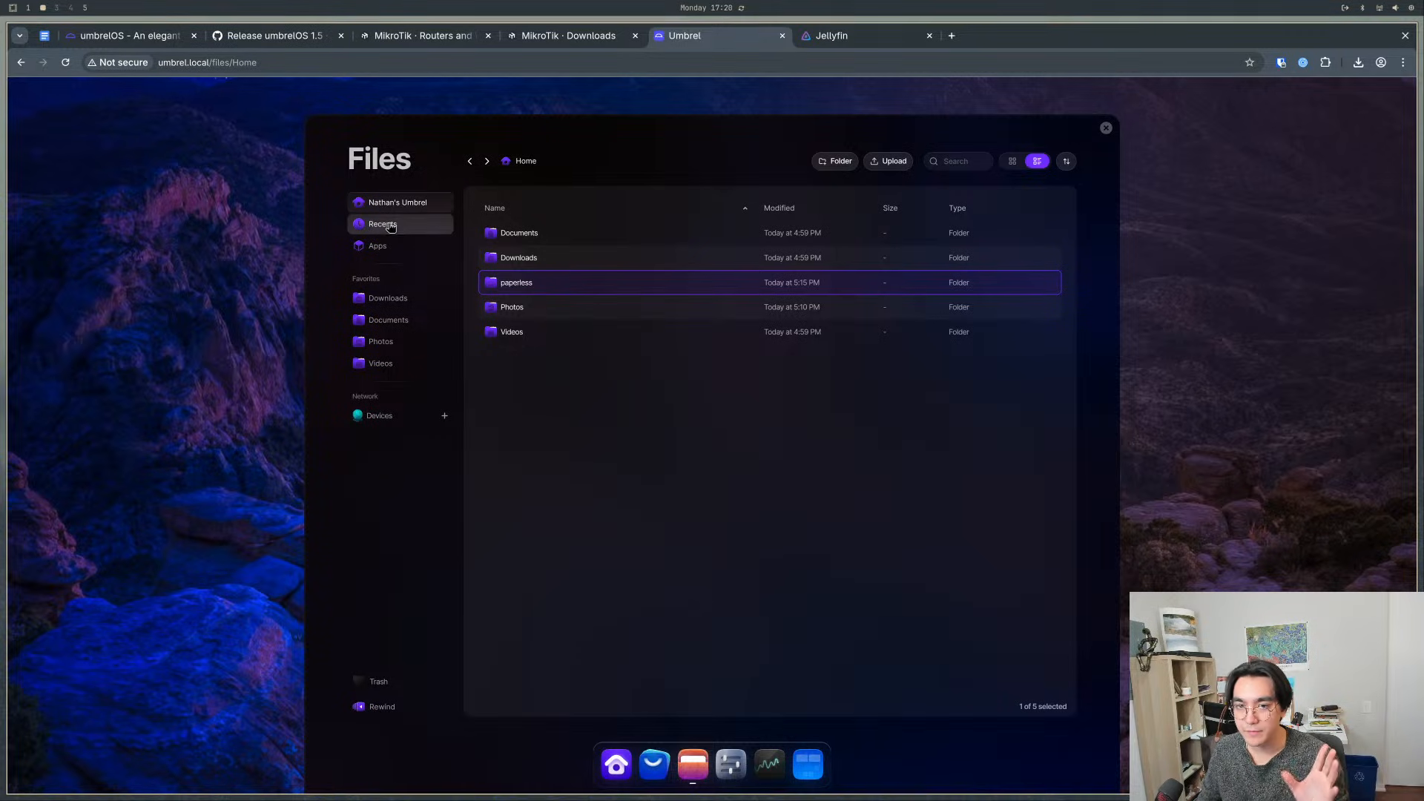
click(378, 246)
drag(696, 500, 577, 196)
click(681, 434)
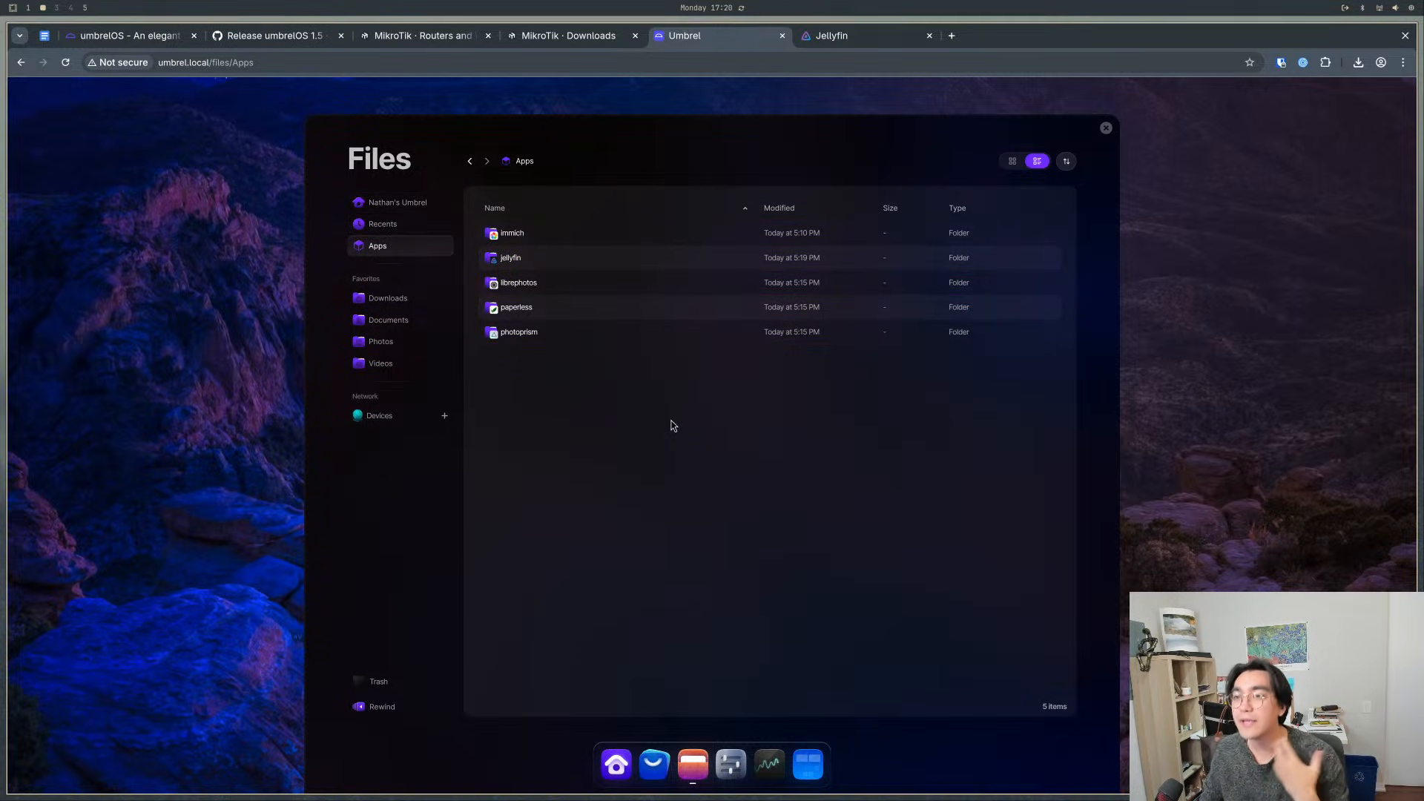
click(470, 161)
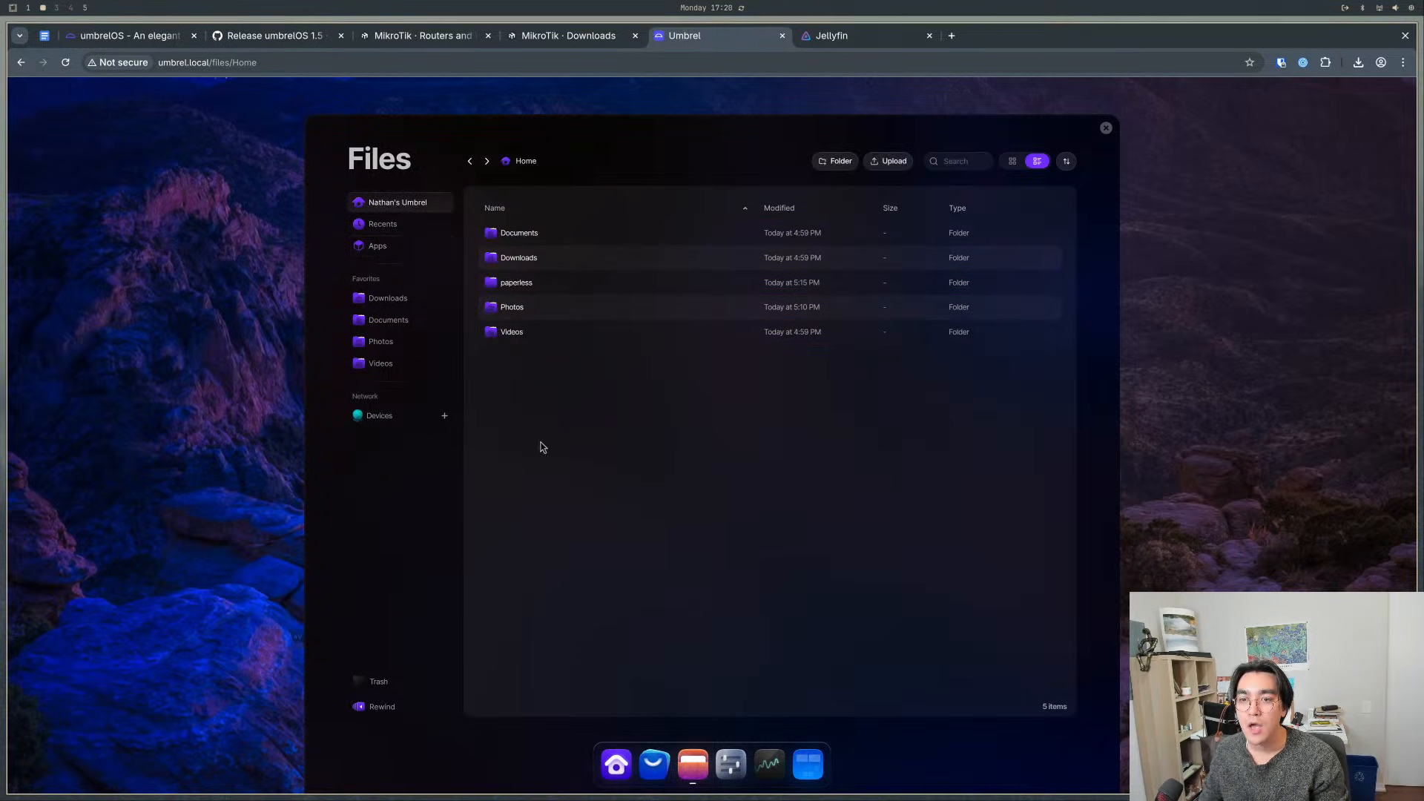
- Check the contents of the consume and export folders inside Home's paperless folder, and return to Home
double_click(517, 282)
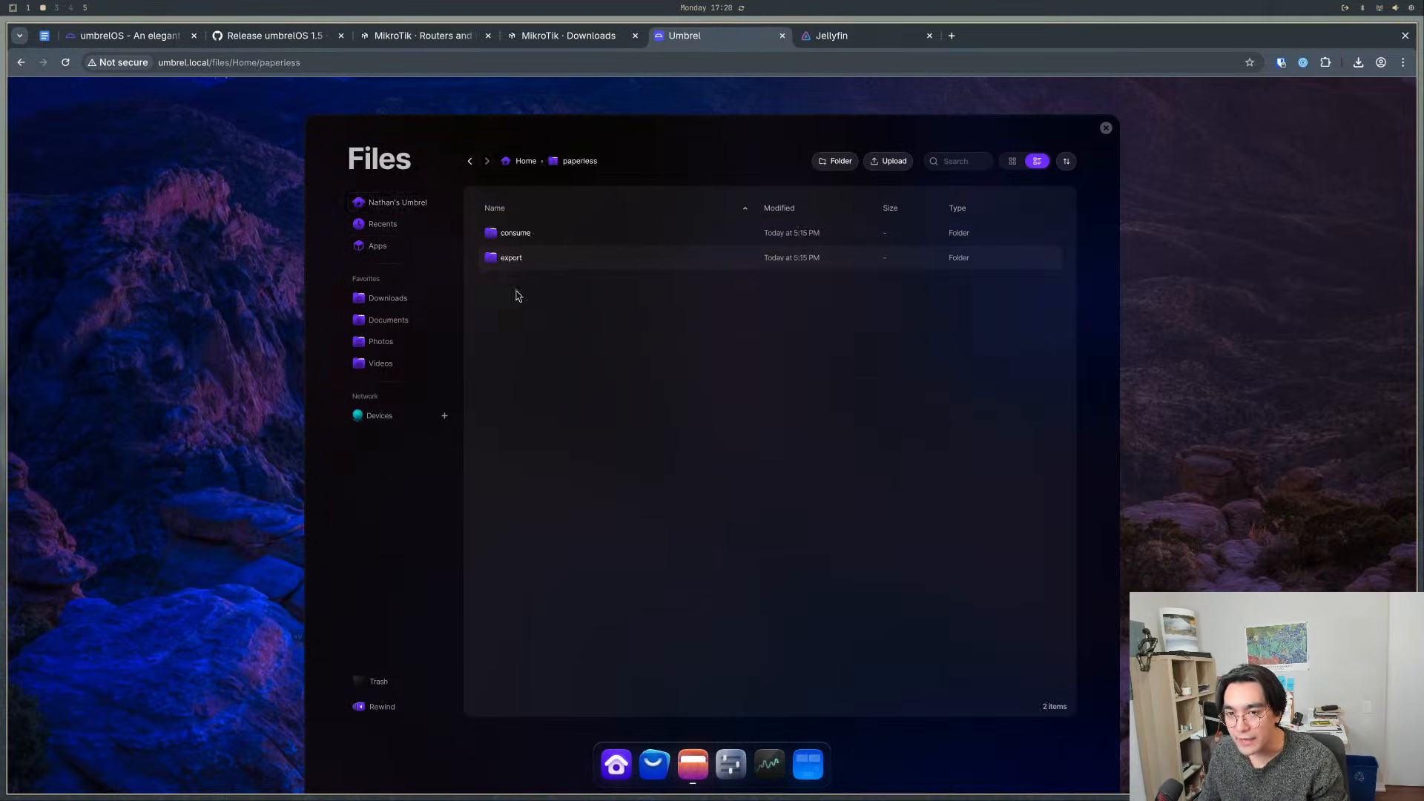
double_click(523, 232)
click(469, 161)
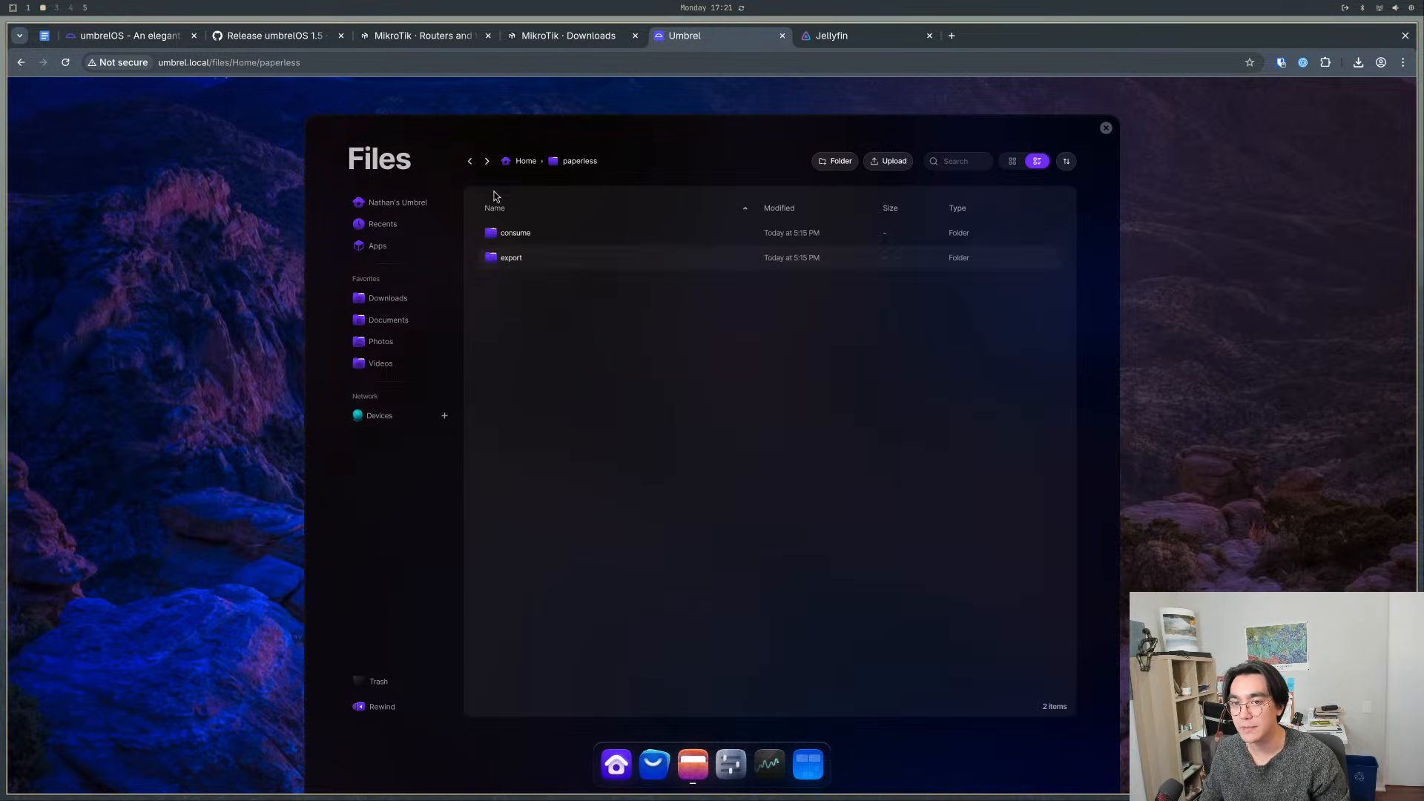
double_click(527, 255)
click(470, 161)
click(470, 161)
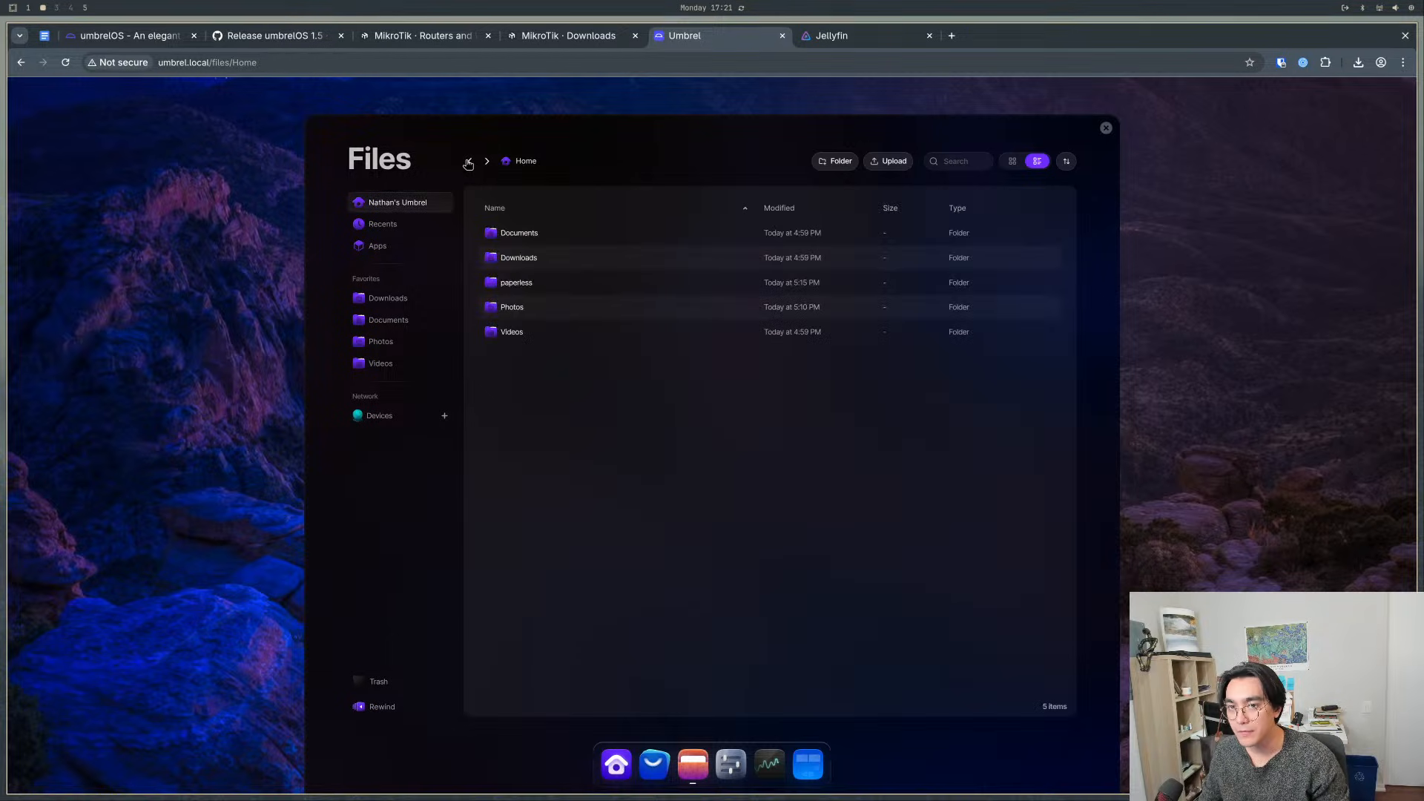
- Examine the paperless folder under Apps and its data subfolder, and go back to Home
click(415, 252)
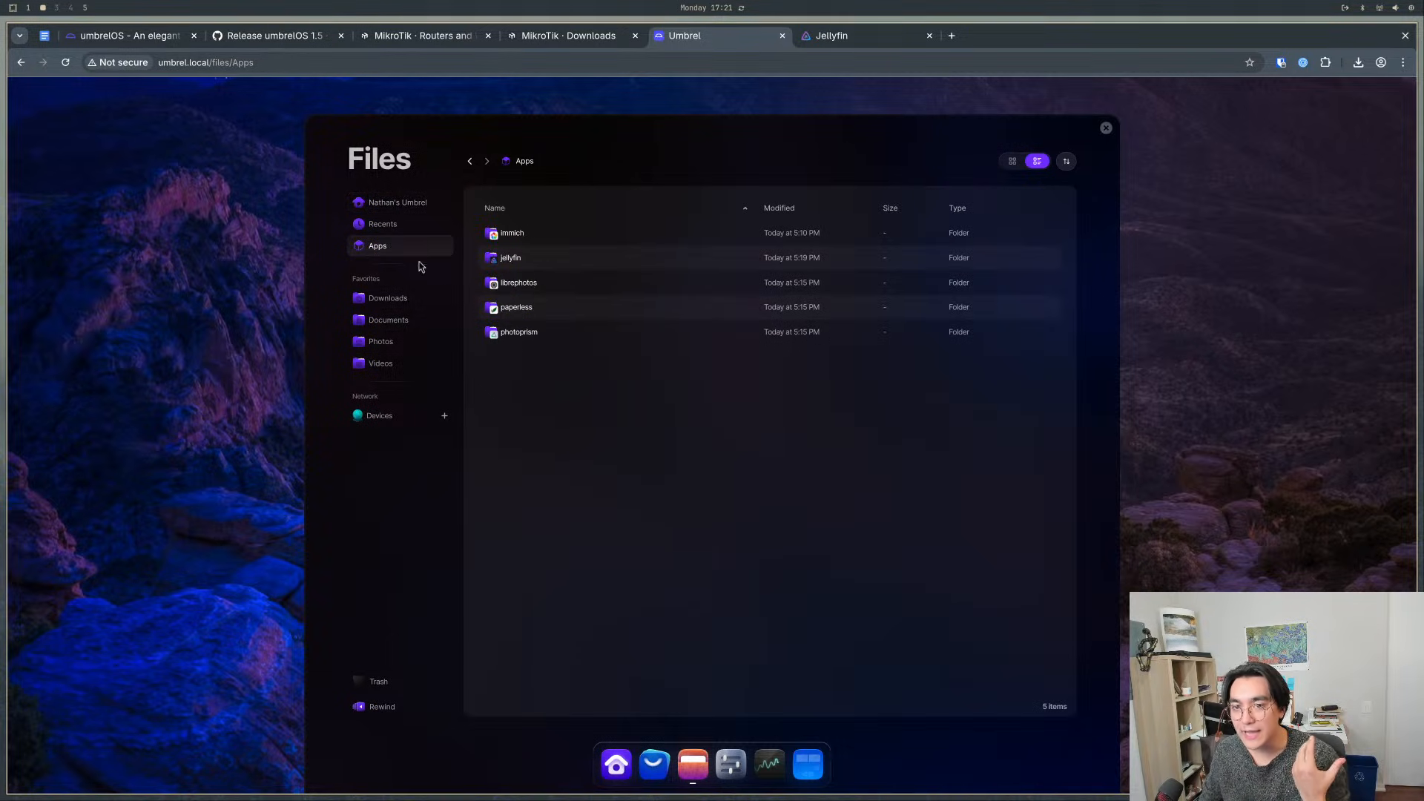
double_click(552, 310)
drag(618, 420, 512, 238)
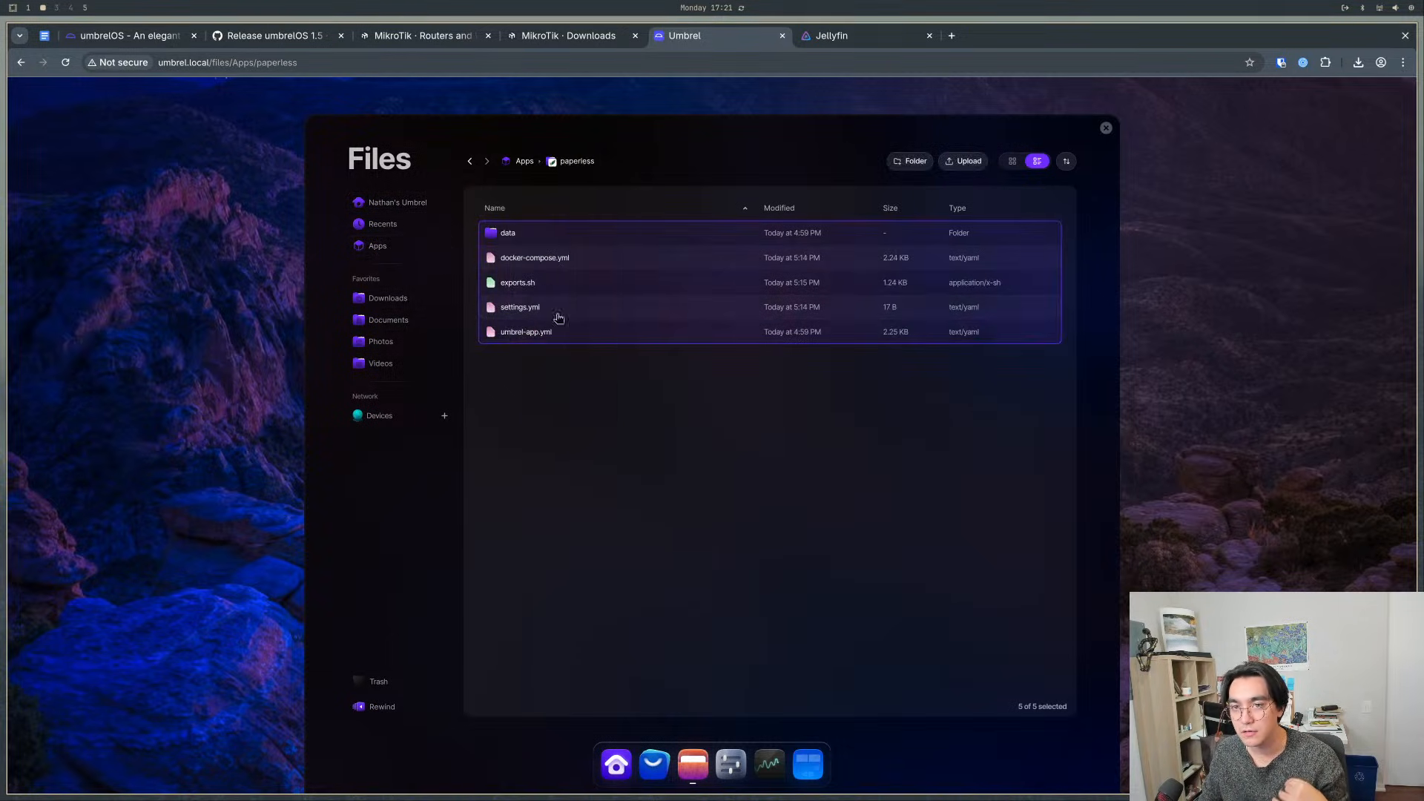
click(528, 233)
double_click(530, 236)
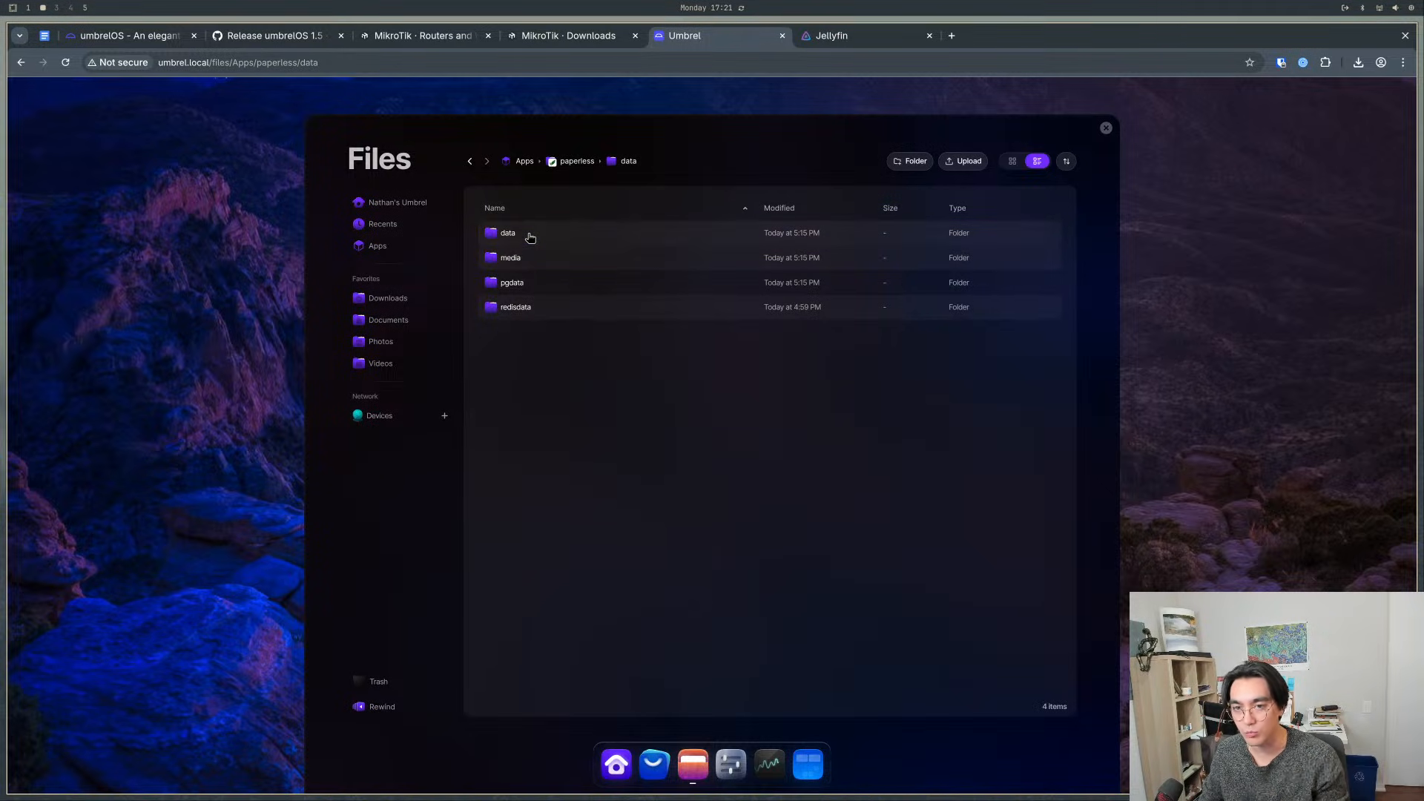
click(408, 211)
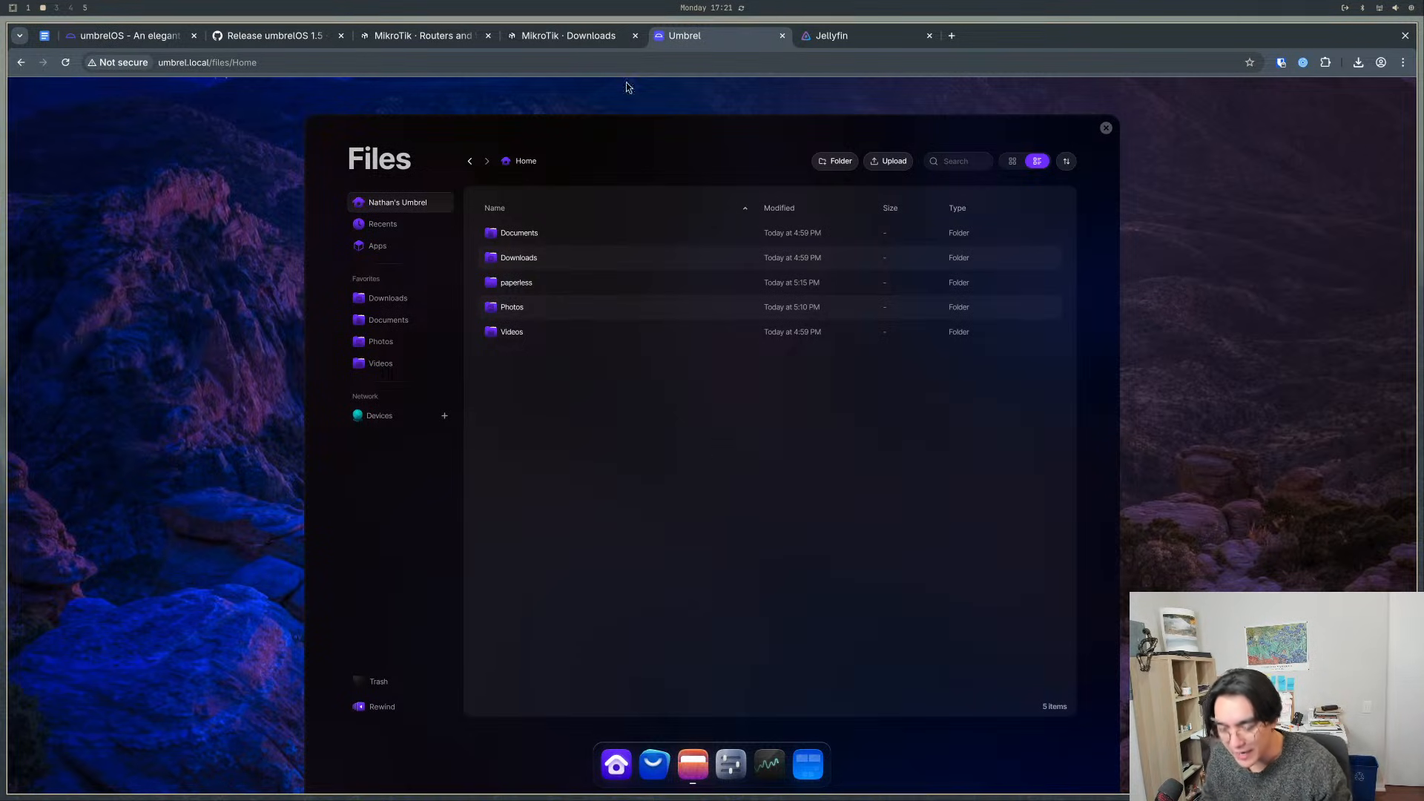
- Close Files, open Immich from the home screen to view its photo library, and switch back to Umbrel
click(1106, 128)
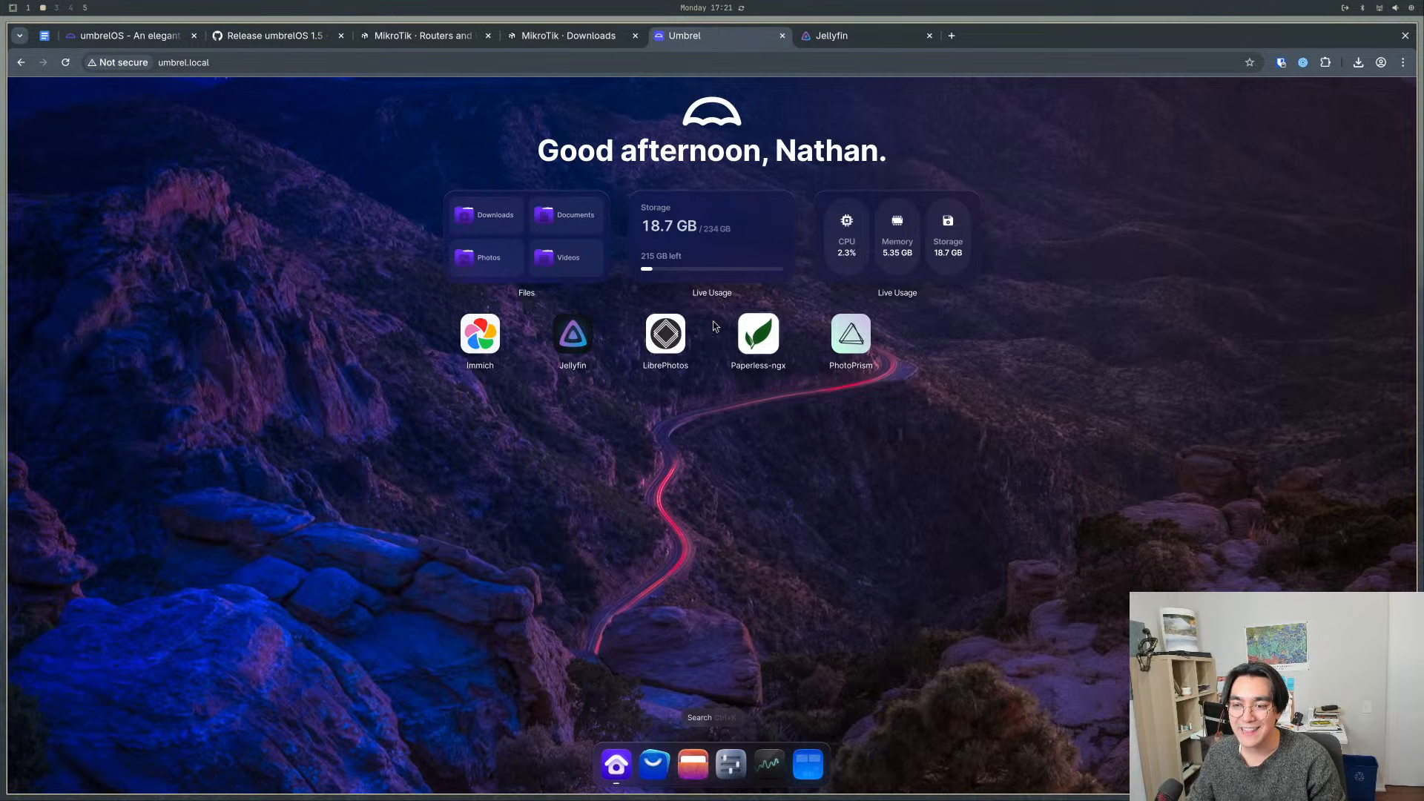
click(665, 334)
click(798, 509)
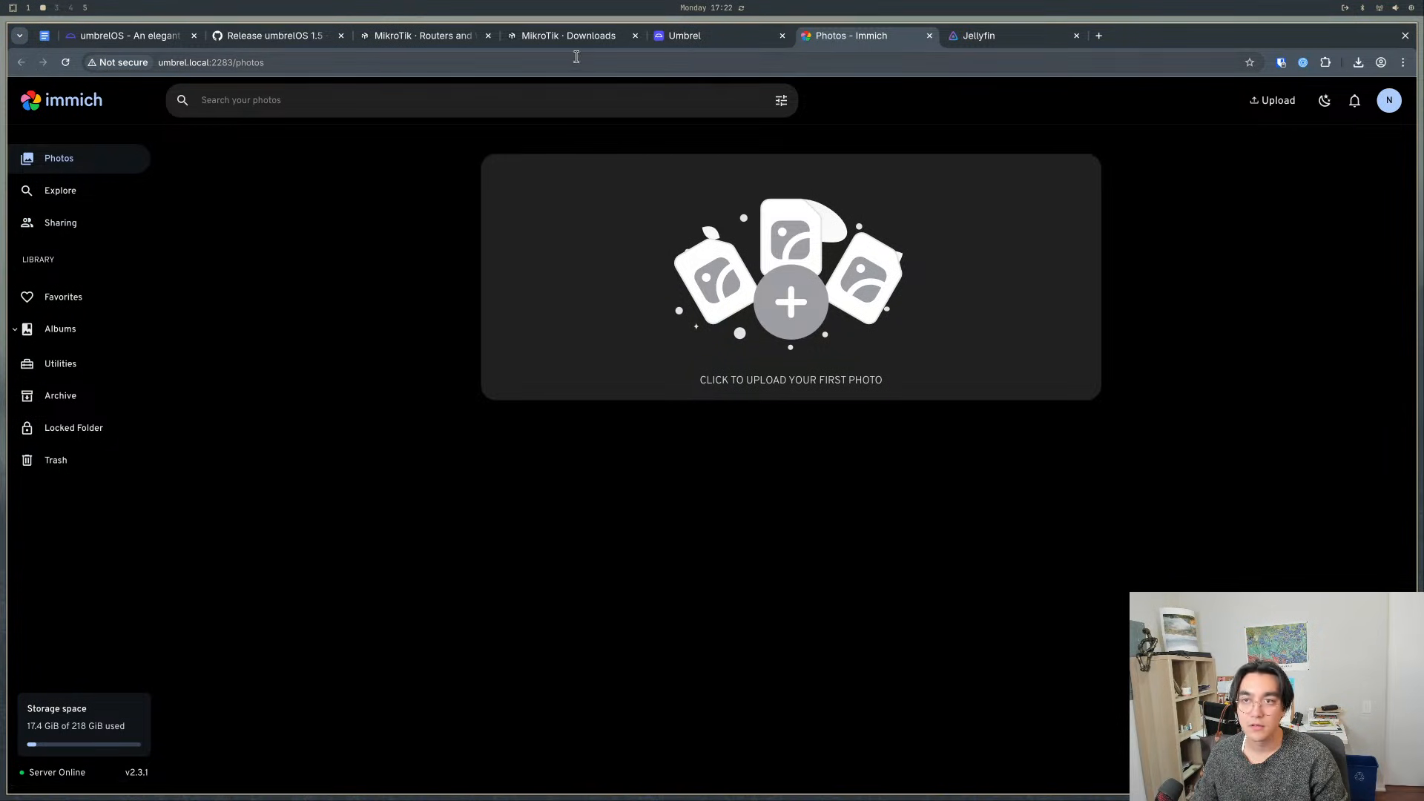
click(712, 35)
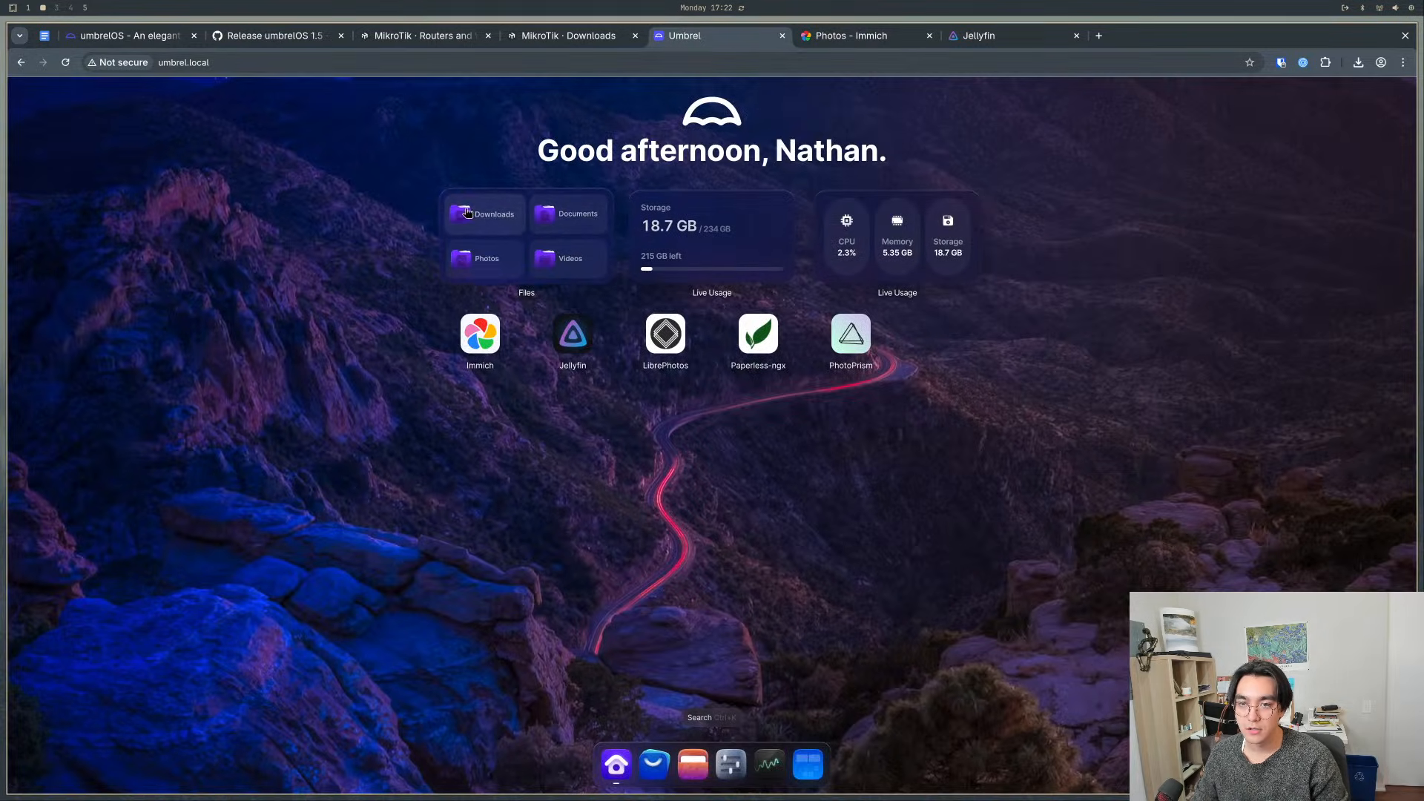
- Open Files and browse the immich folder under Apps, checking its data and hooks subfolders
click(691, 772)
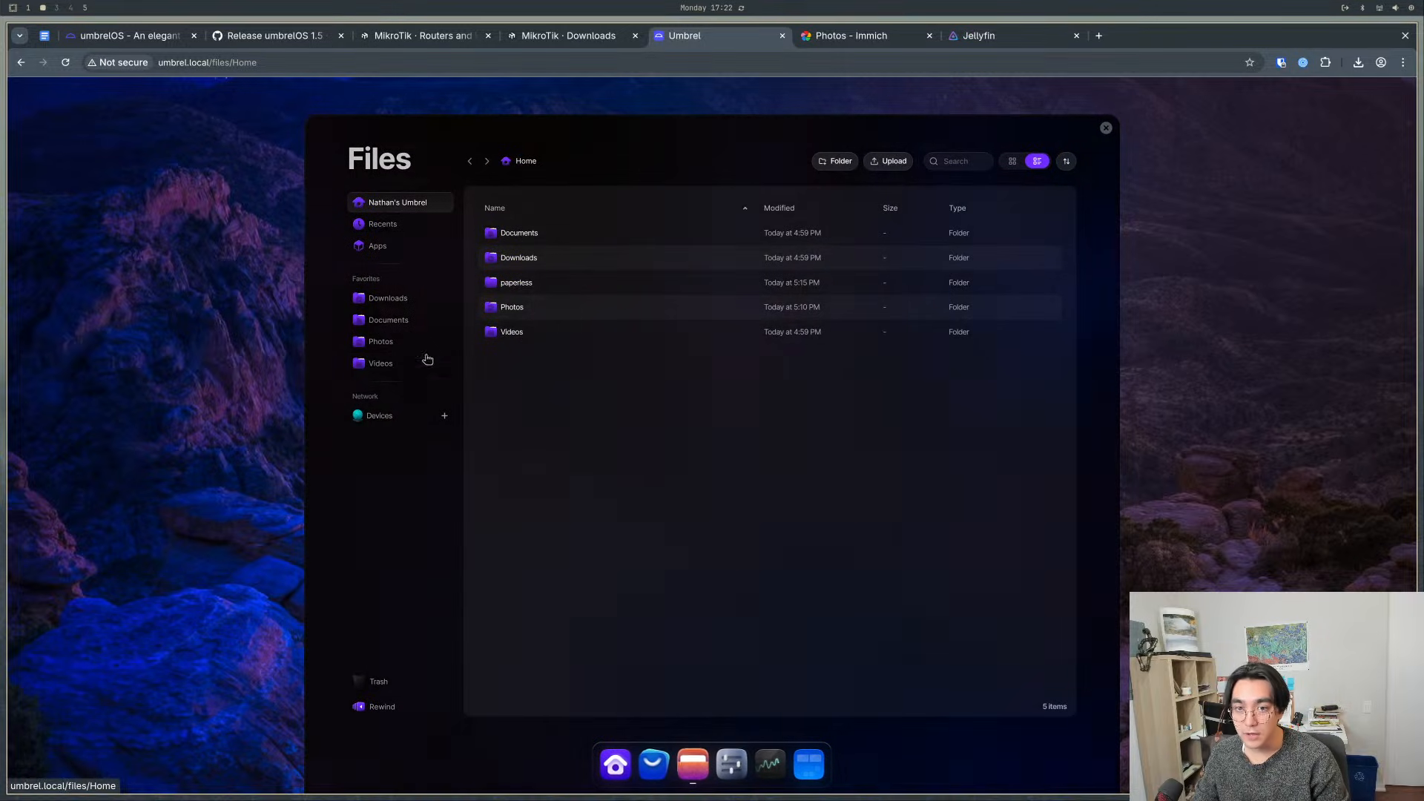
click(392, 247)
double_click(540, 235)
double_click(535, 233)
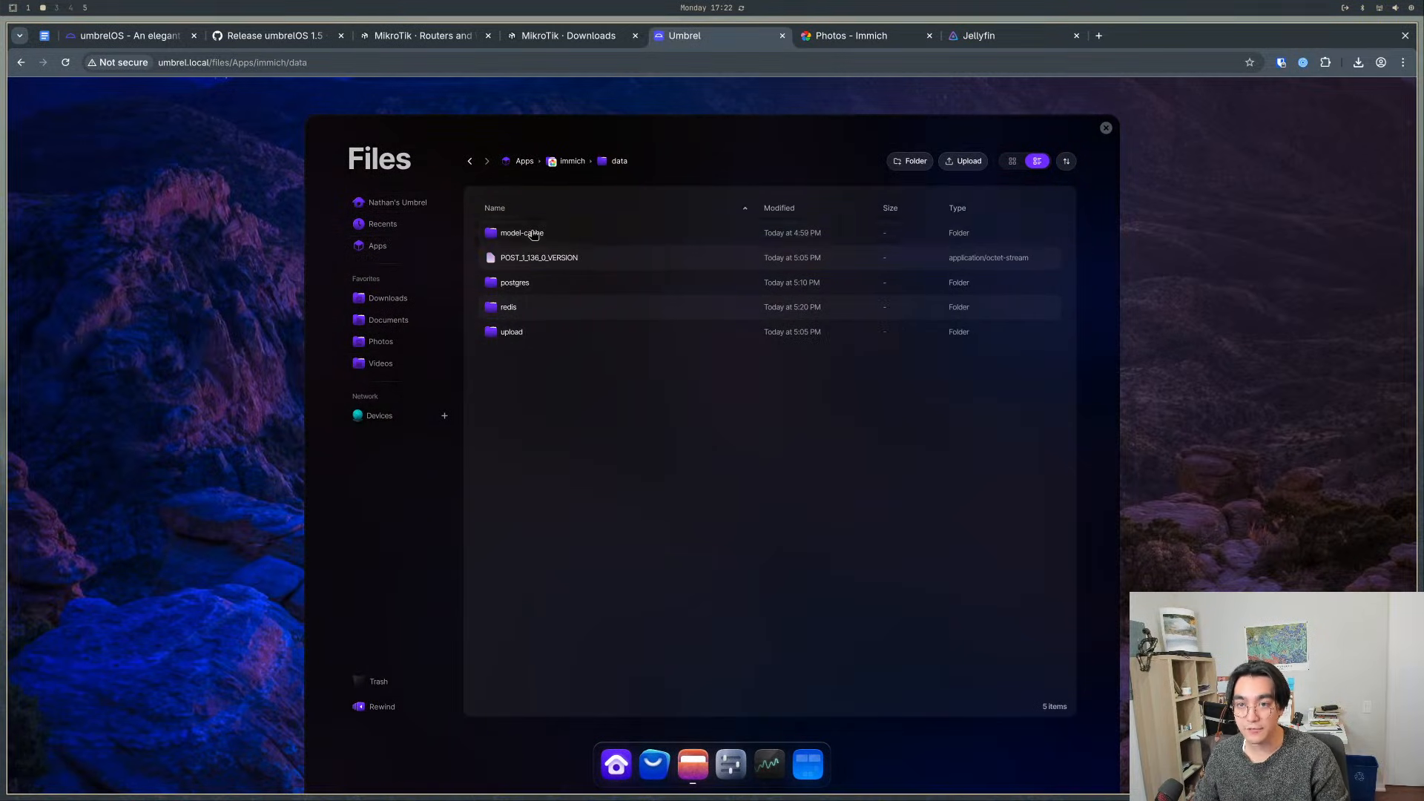
click(571, 169)
double_click(514, 282)
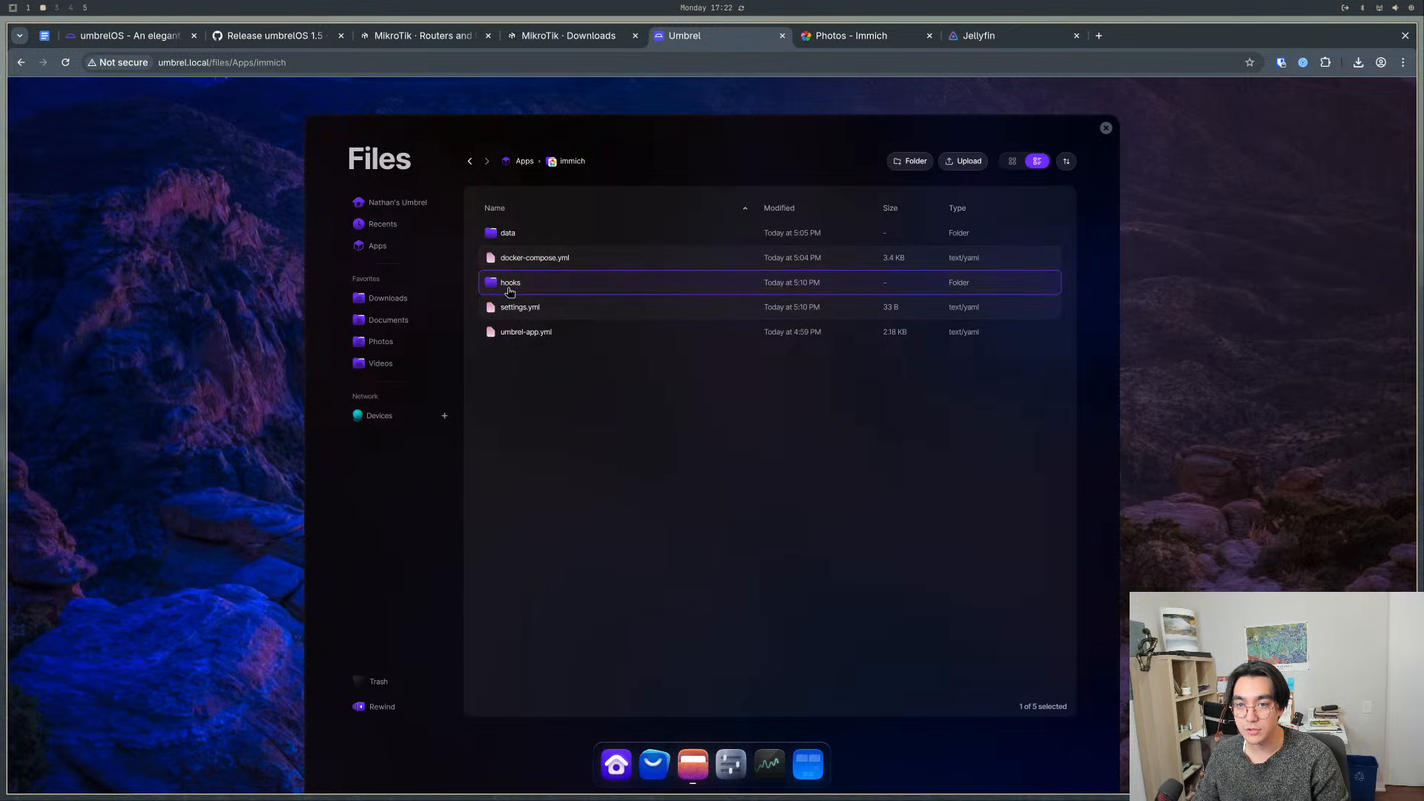
click(575, 160)
- Upload my_photo-1.jpg from the computer's home folder into Immich's data/upload/upload folder
double_click(519, 234)
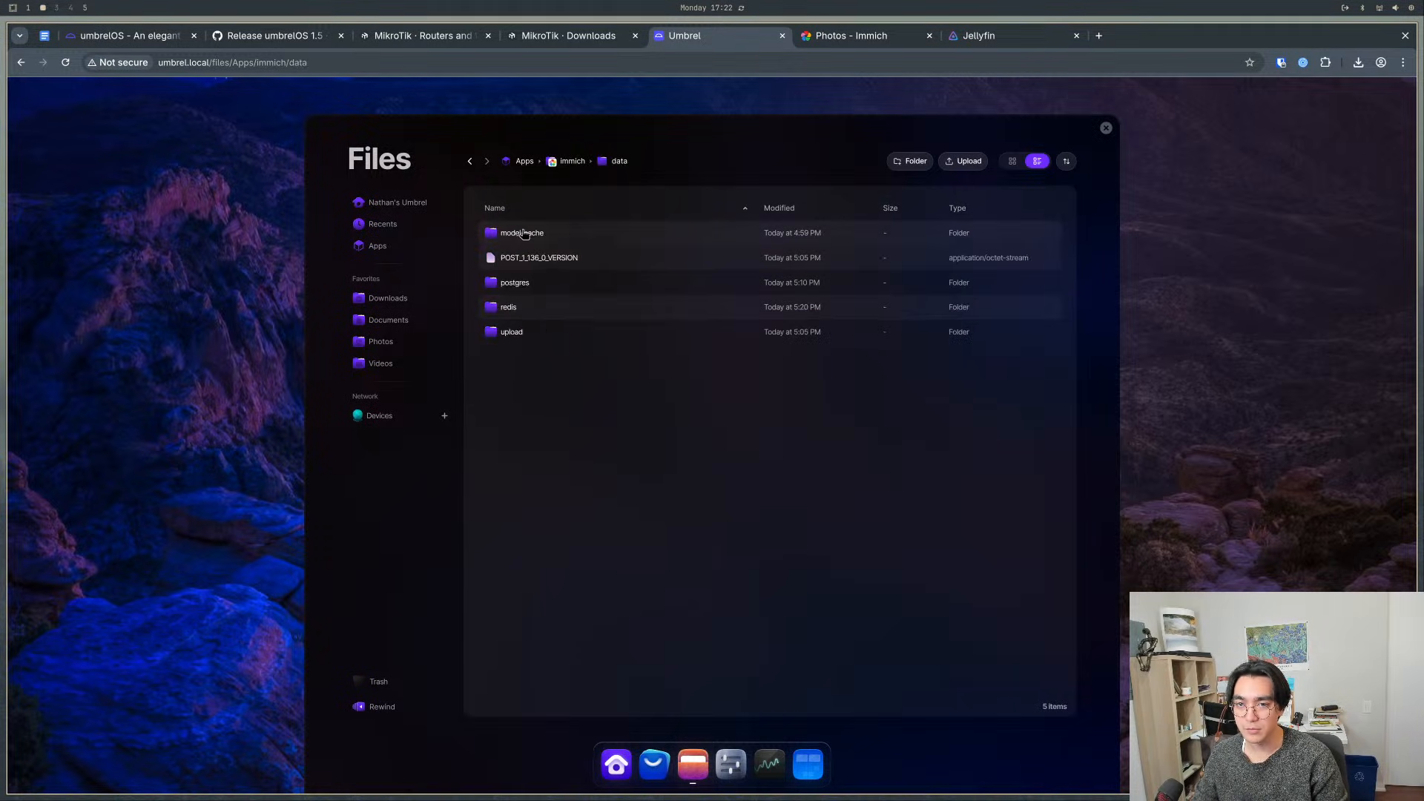
double_click(552, 338)
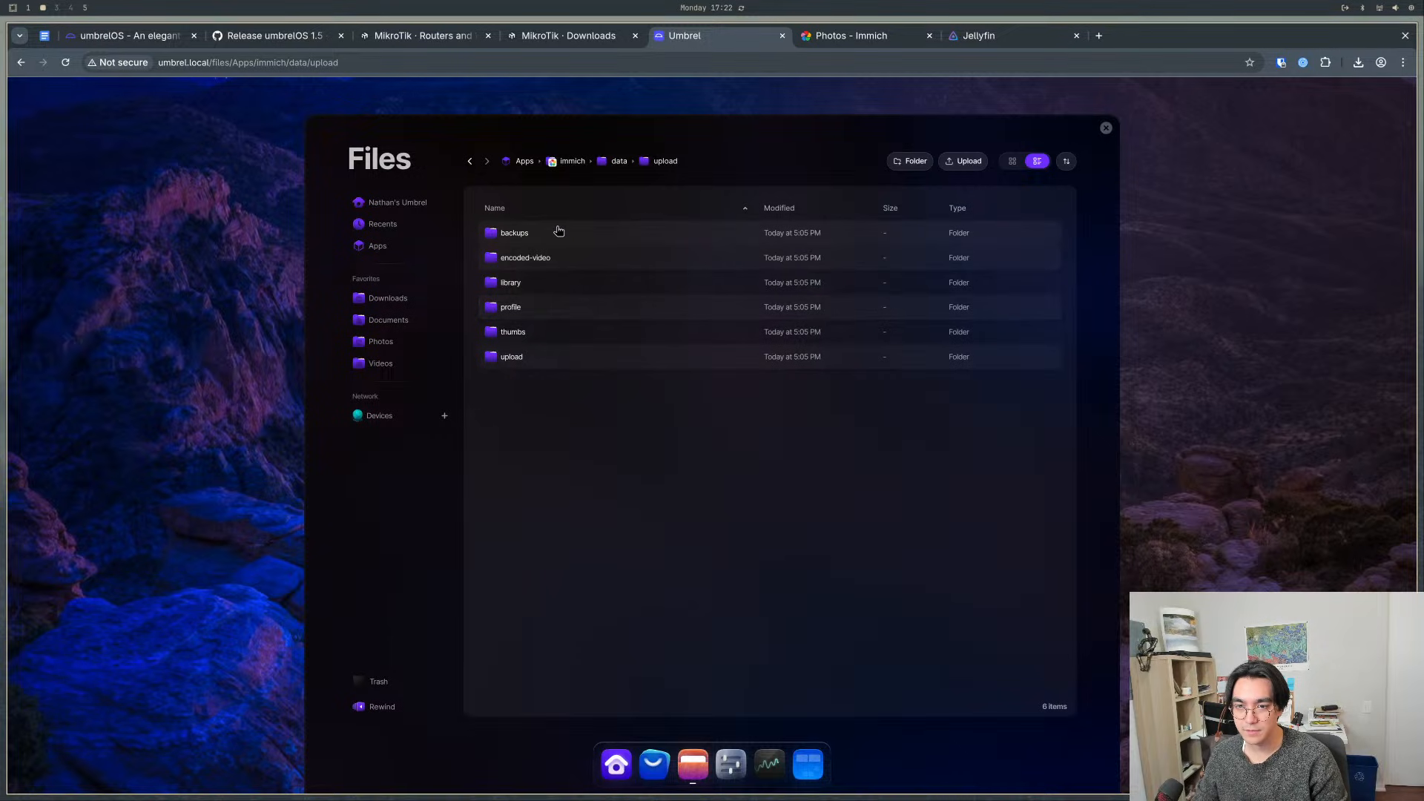
double_click(526, 363)
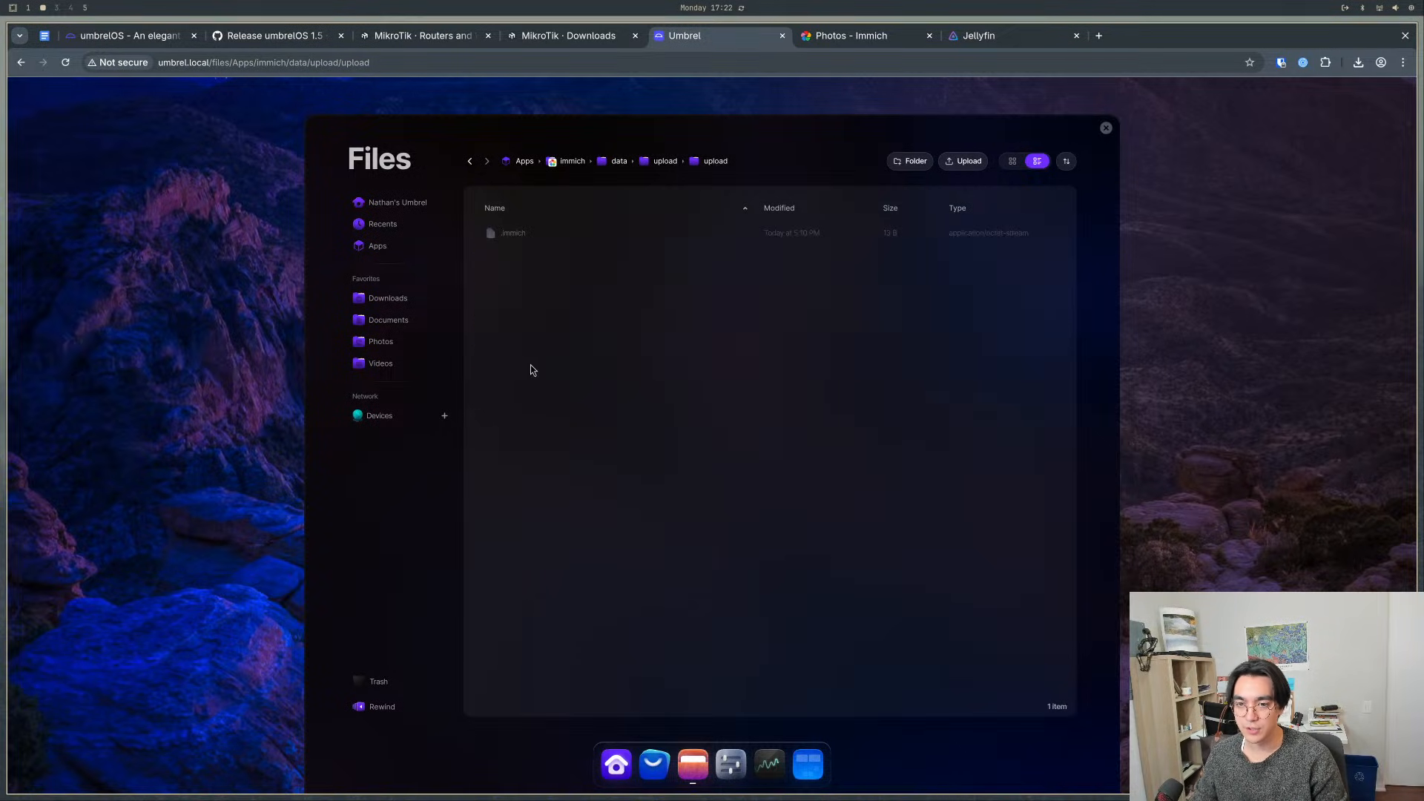
key(super+e)
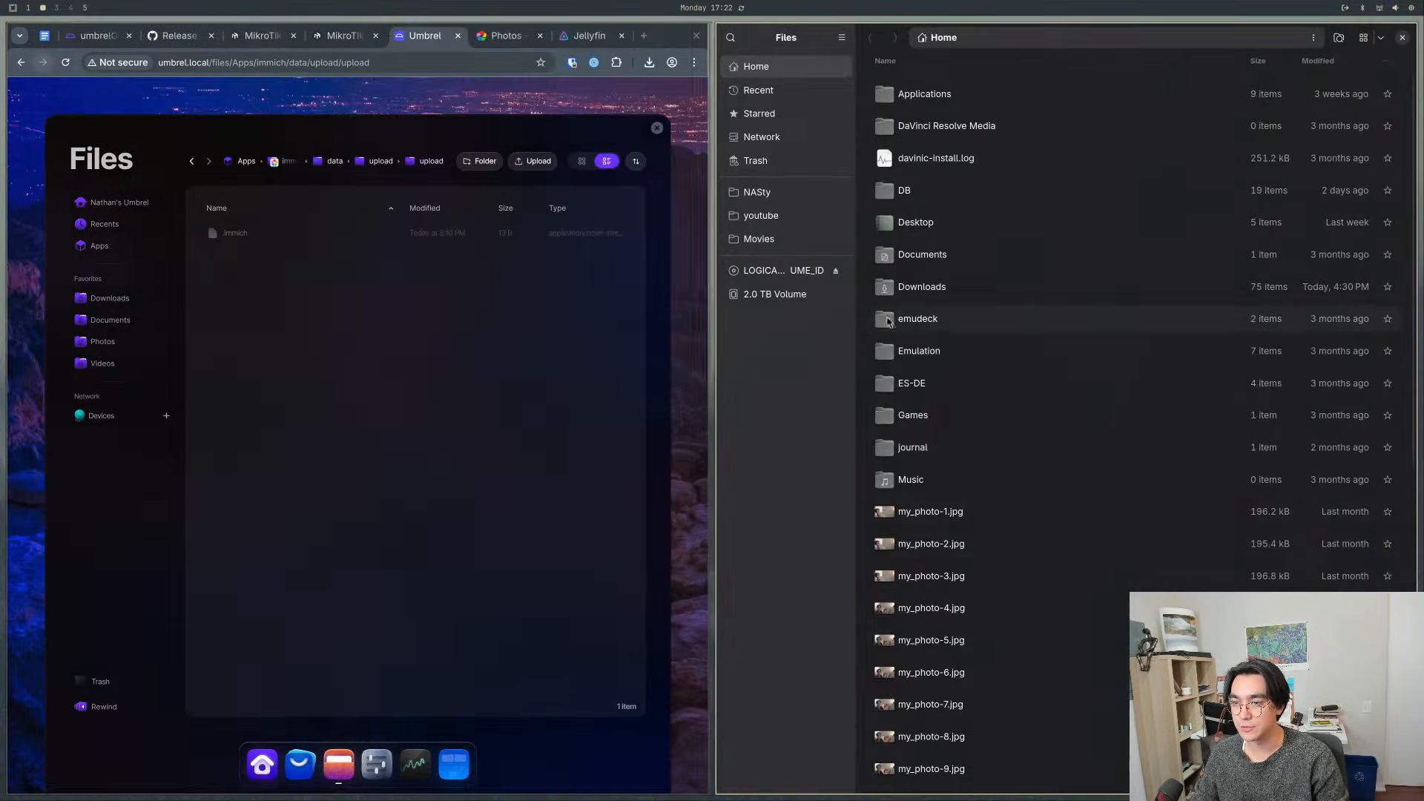
drag(920, 512, 310, 445)
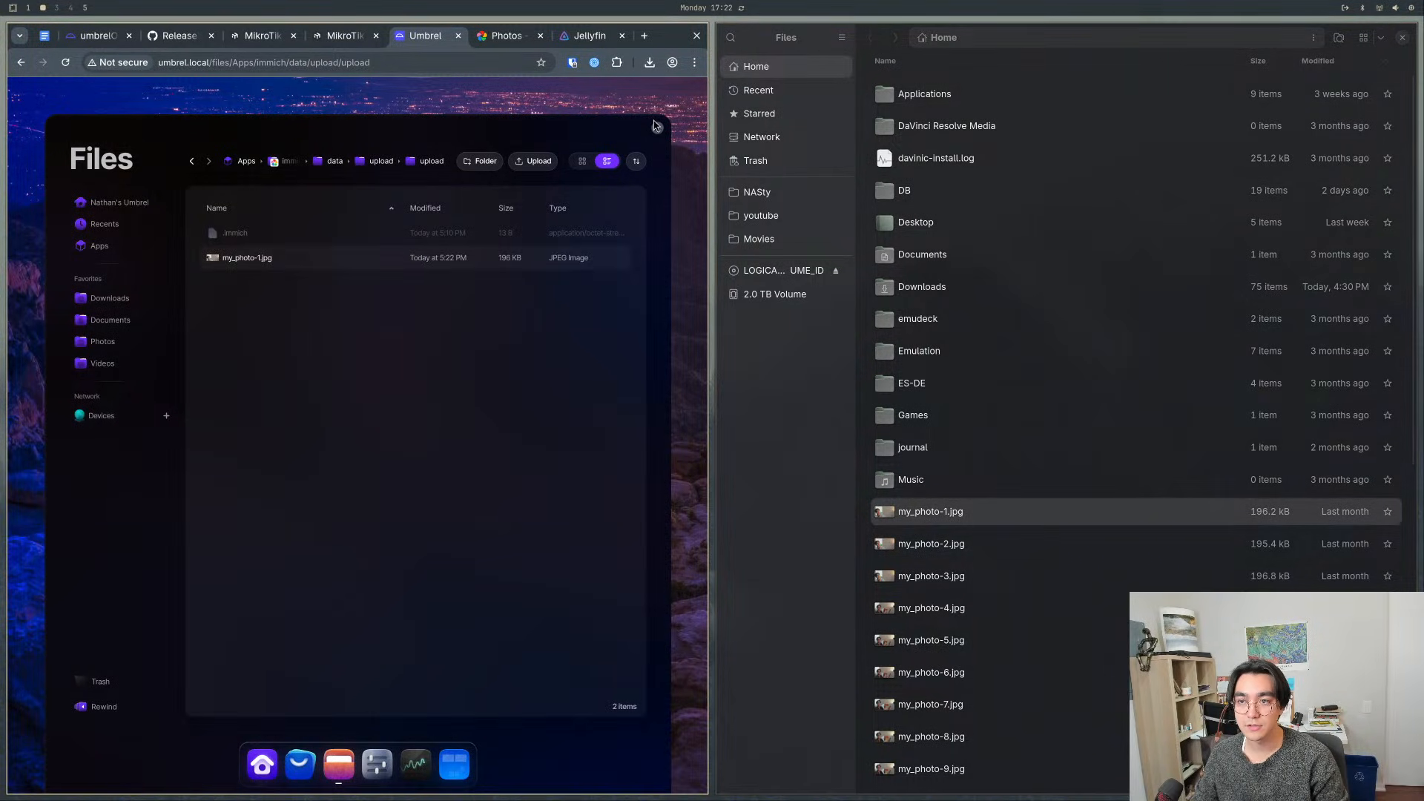
- Check Immich's Photos page for the uploaded picture, cancel its file chooser, and close the Immich tab
click(509, 39)
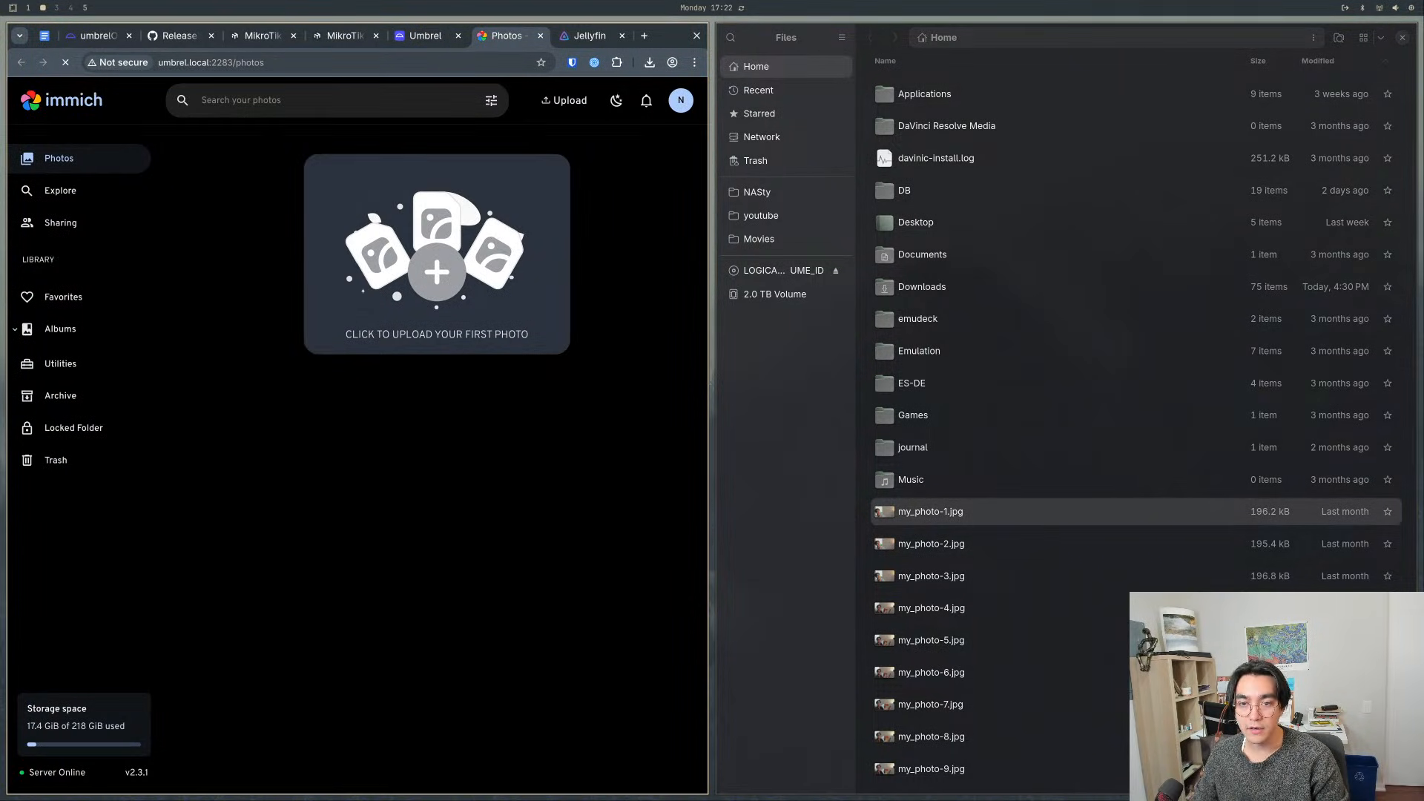
click(515, 245)
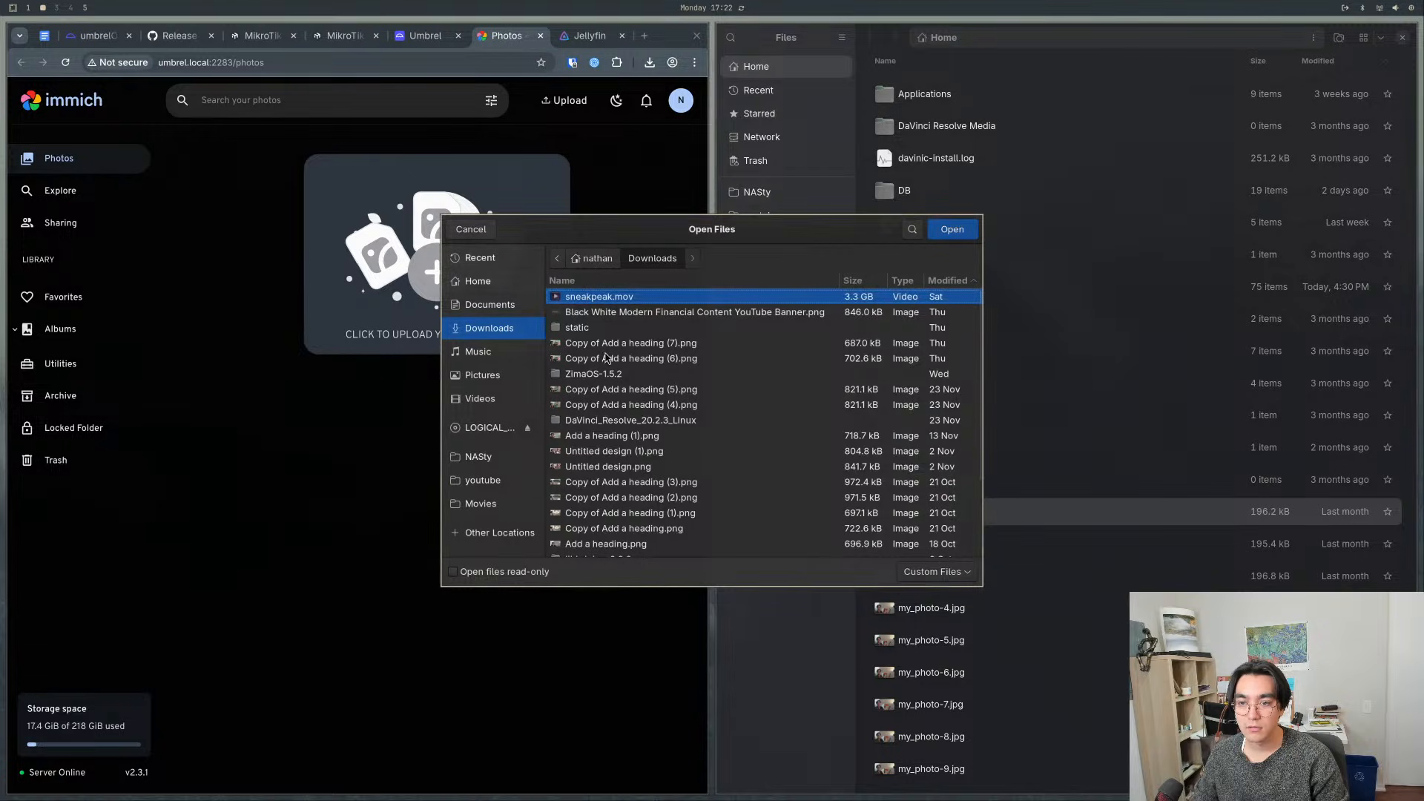
click(472, 231)
click(539, 37)
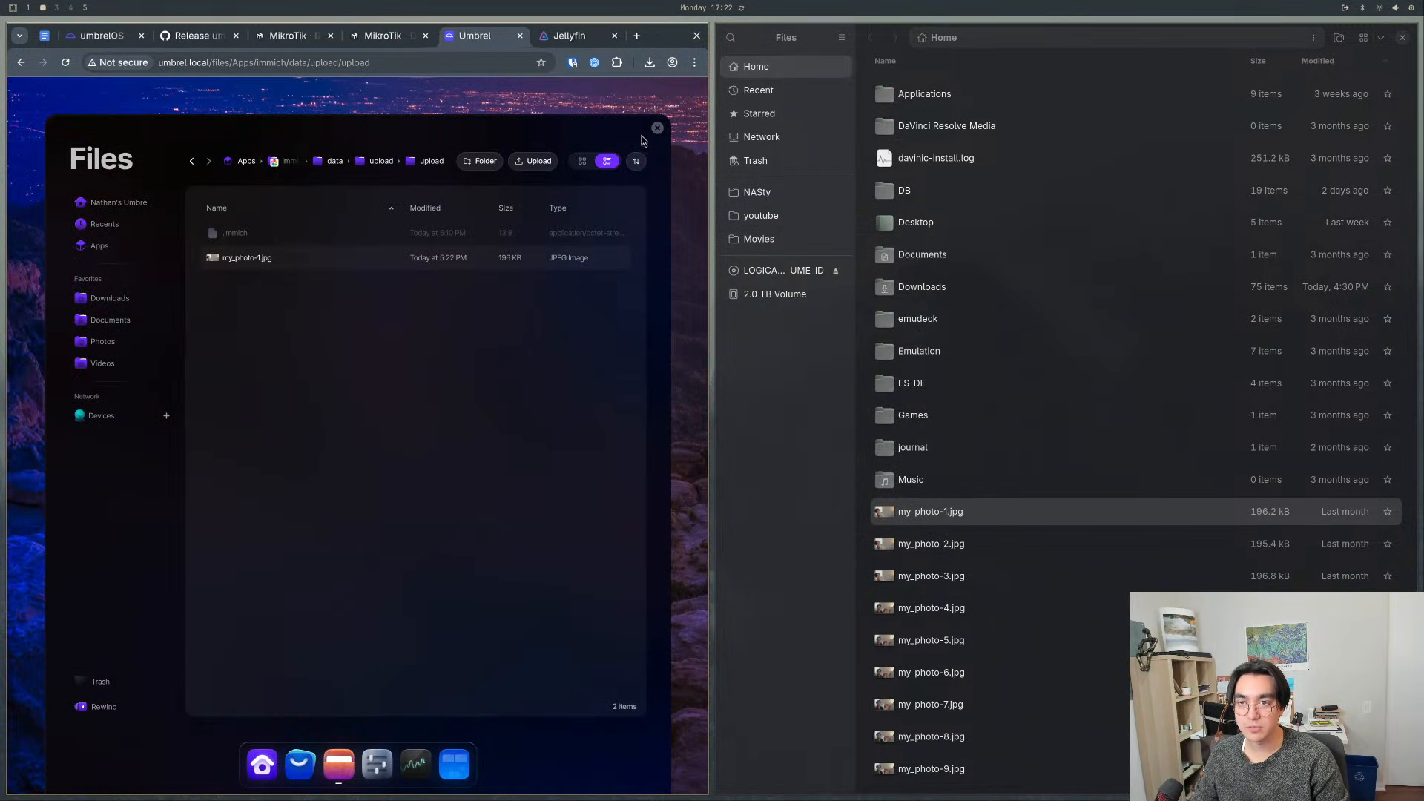
- Close Umbrel's Files, restart the Immich app, and close the computer's file manager window
click(640, 136)
right_click(145, 371)
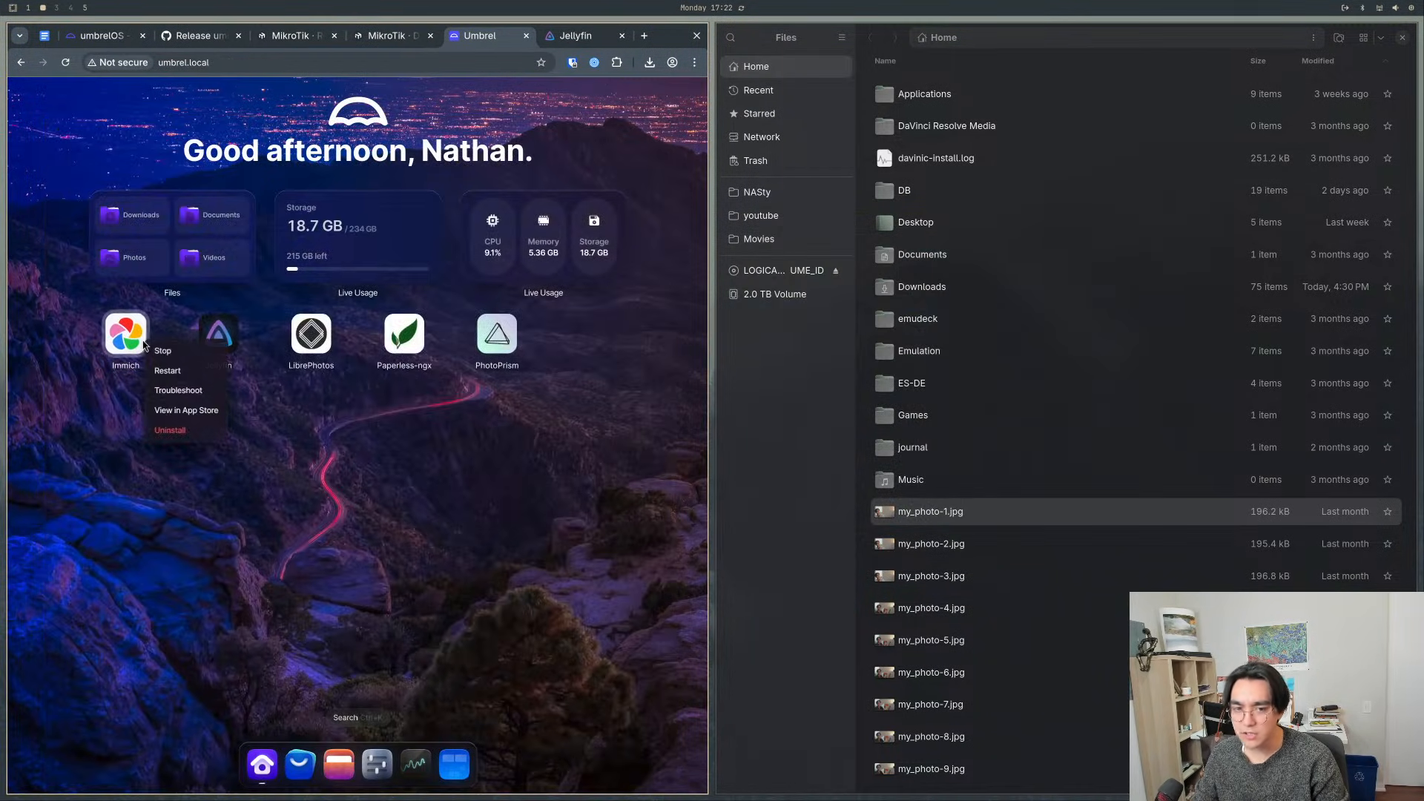
click(167, 396)
key(super+q)
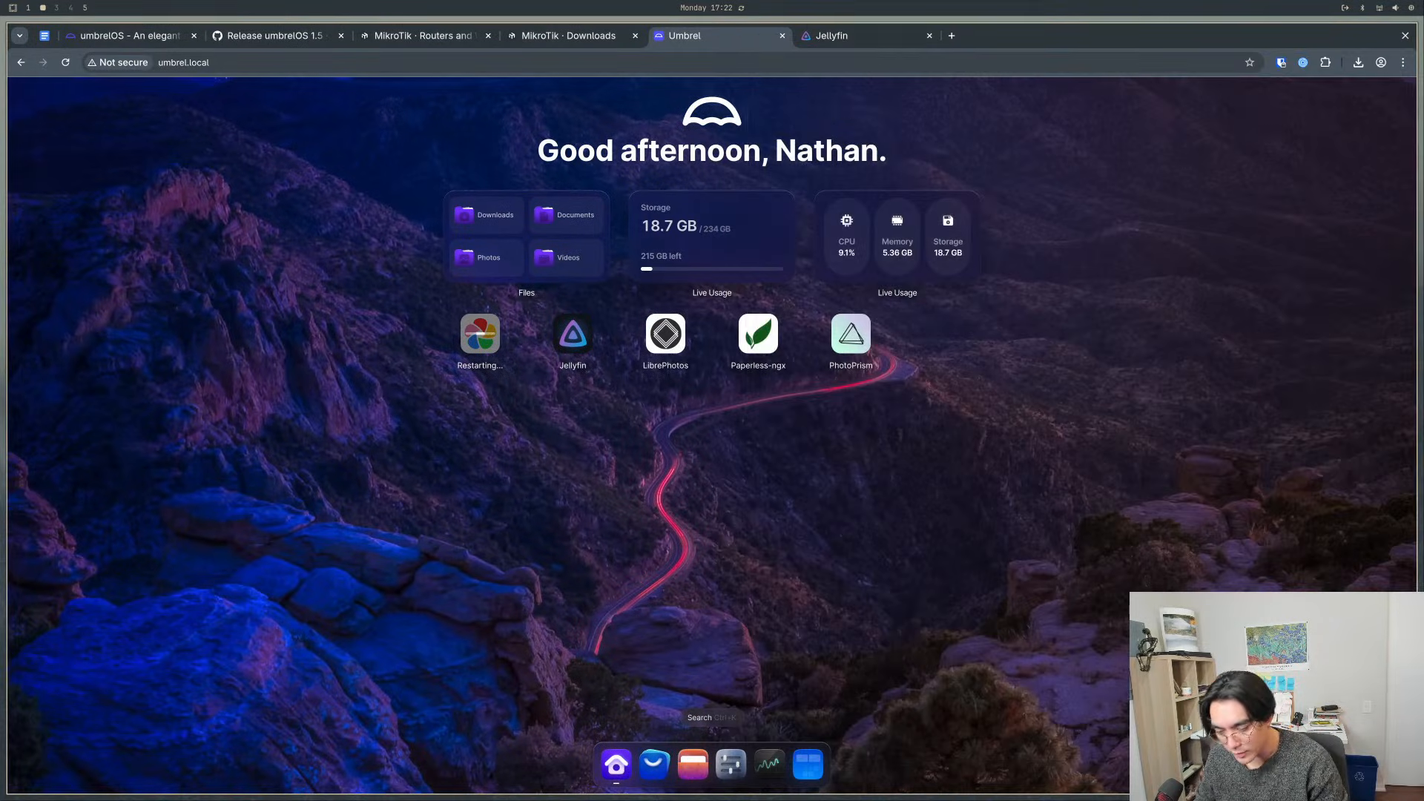
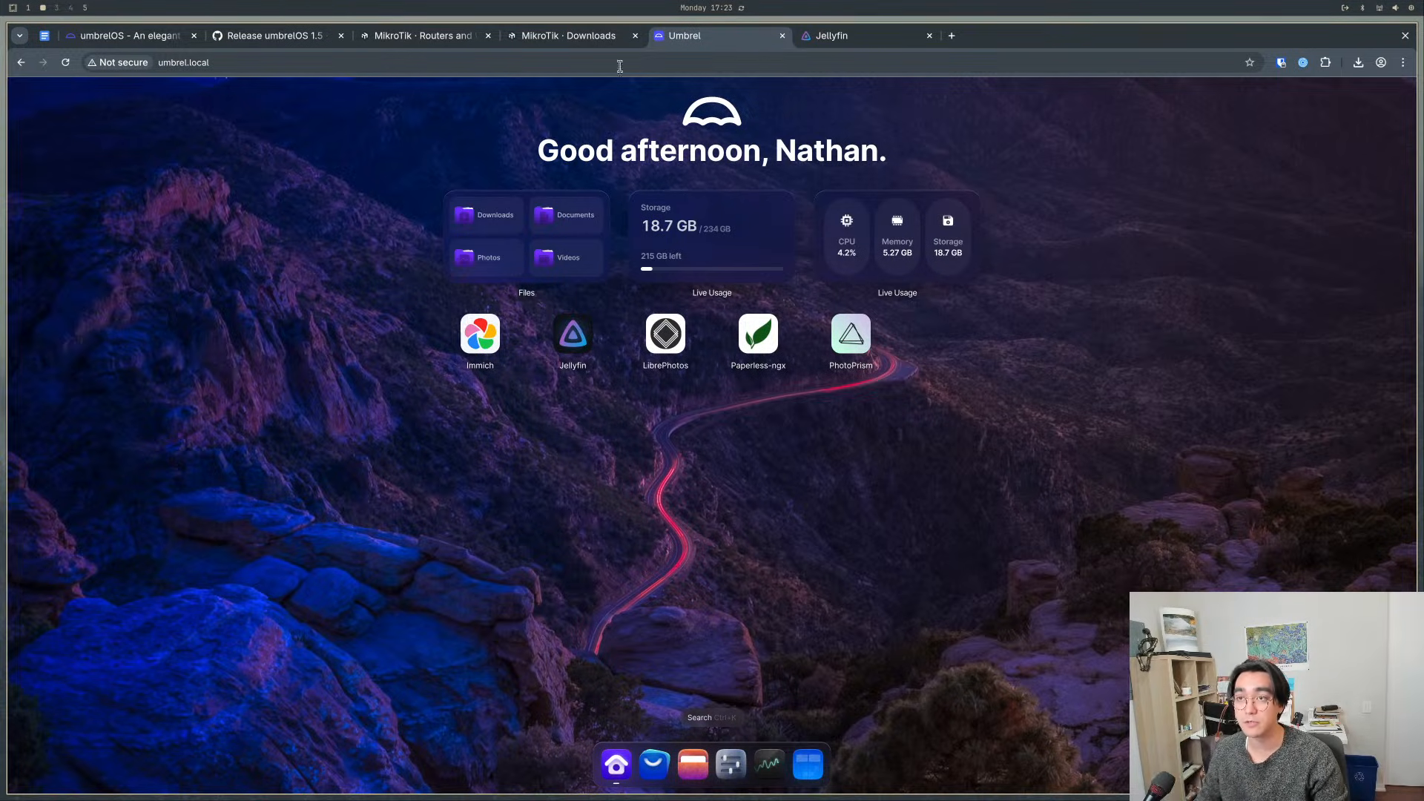
- Glance at the Jellyfin tab, return to Umbrel, and look through its Settings page before closing it
click(857, 33)
click(677, 37)
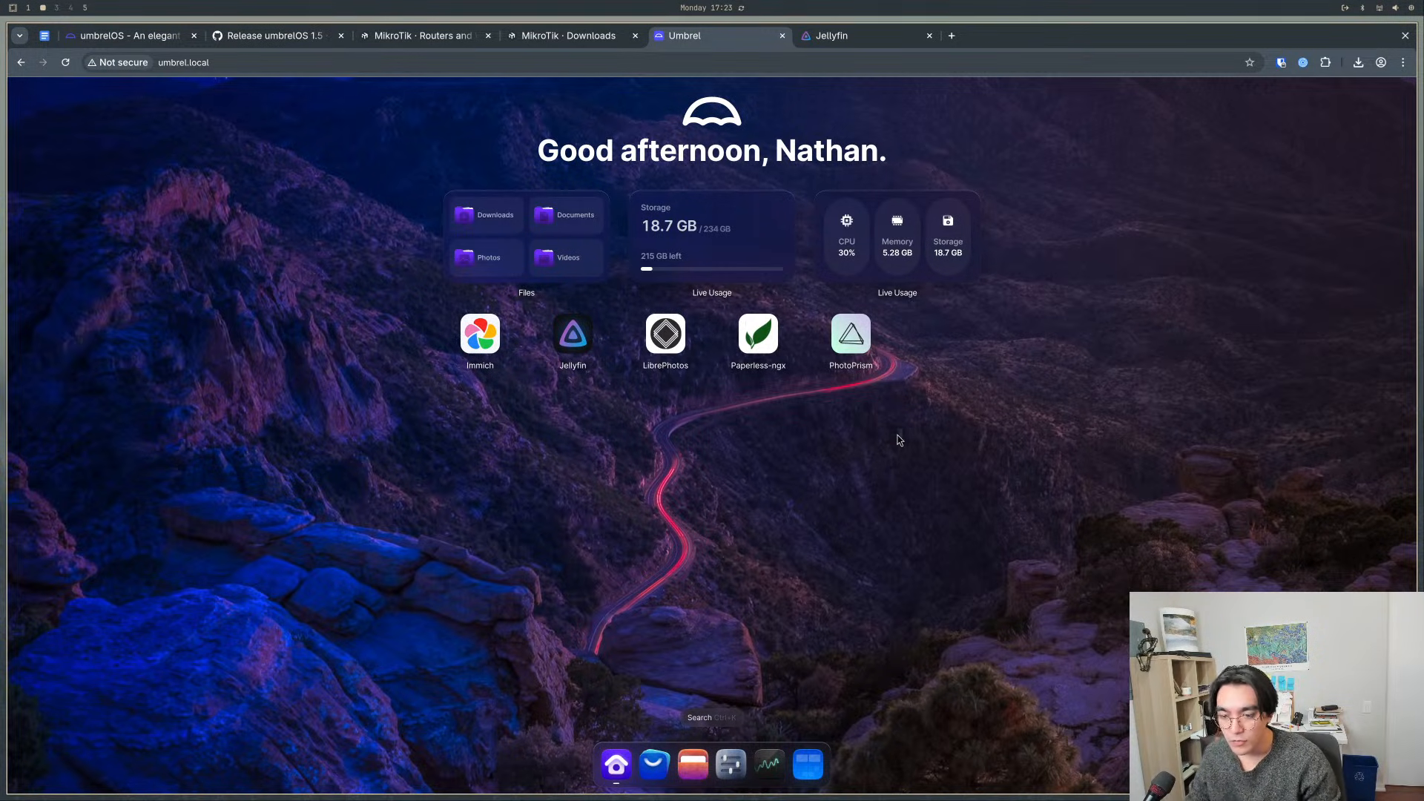
click(730, 763)
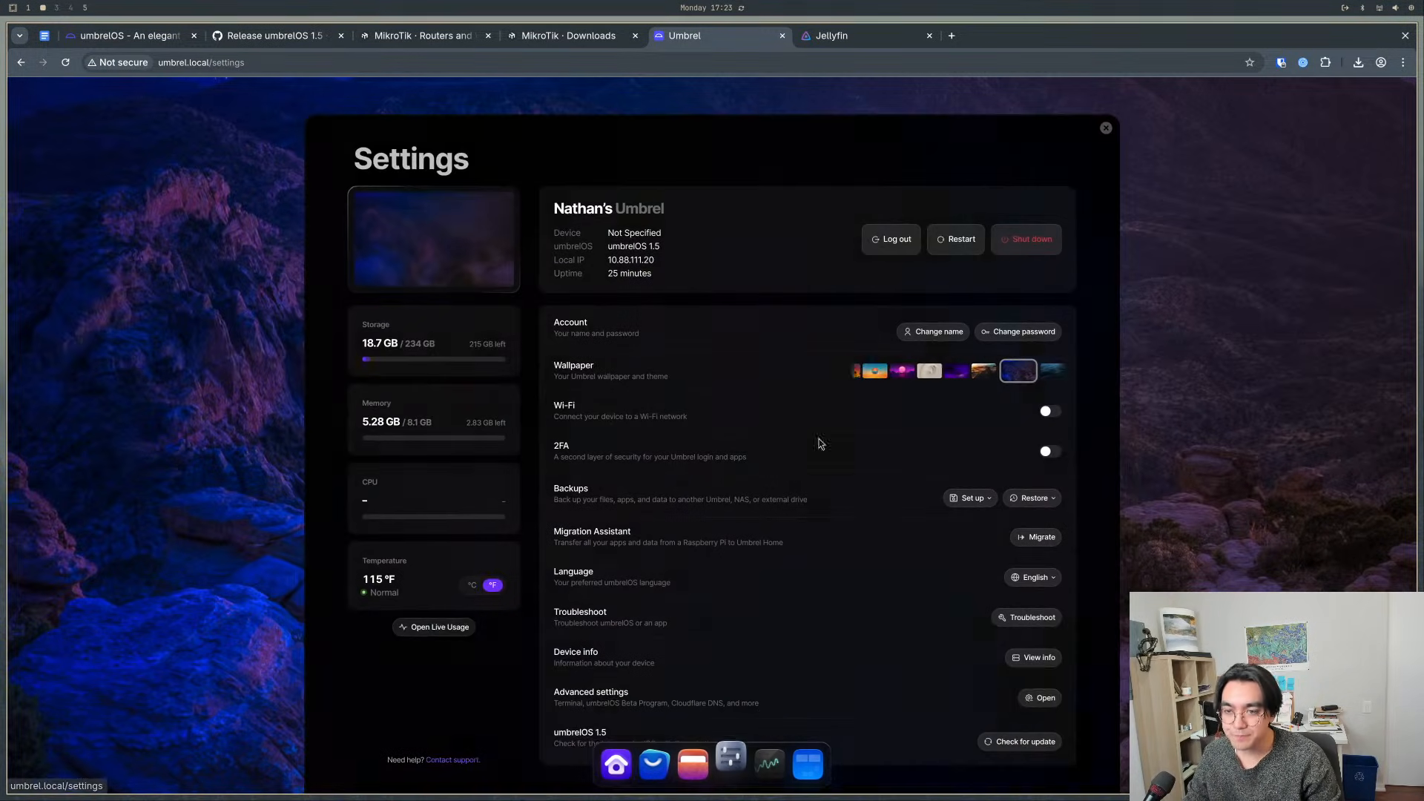
scroll(899, 357, down, 1)
scroll(901, 358, up, 1)
click(1106, 129)
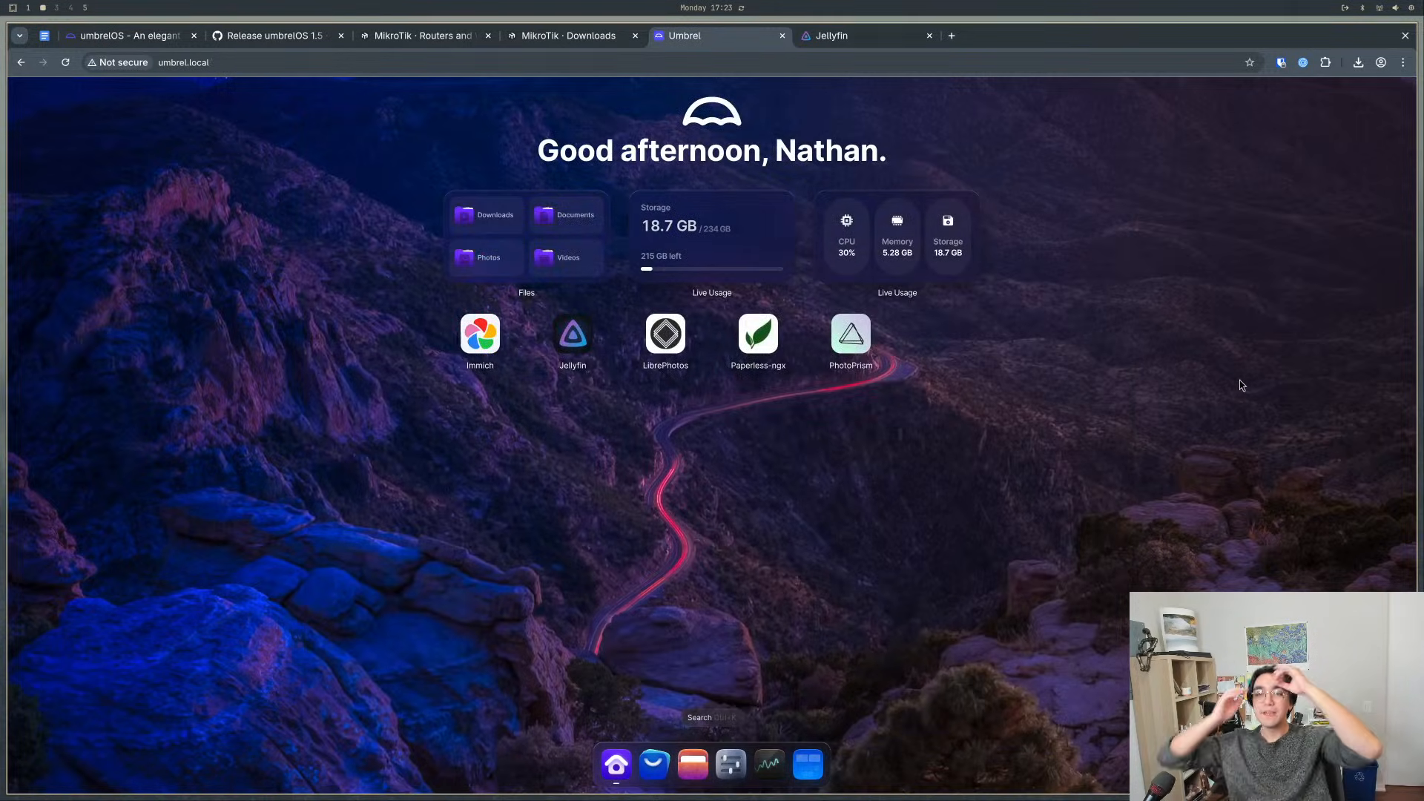
- Review per-app storage, memory and CPU use in Live Usage, and close it
click(675, 241)
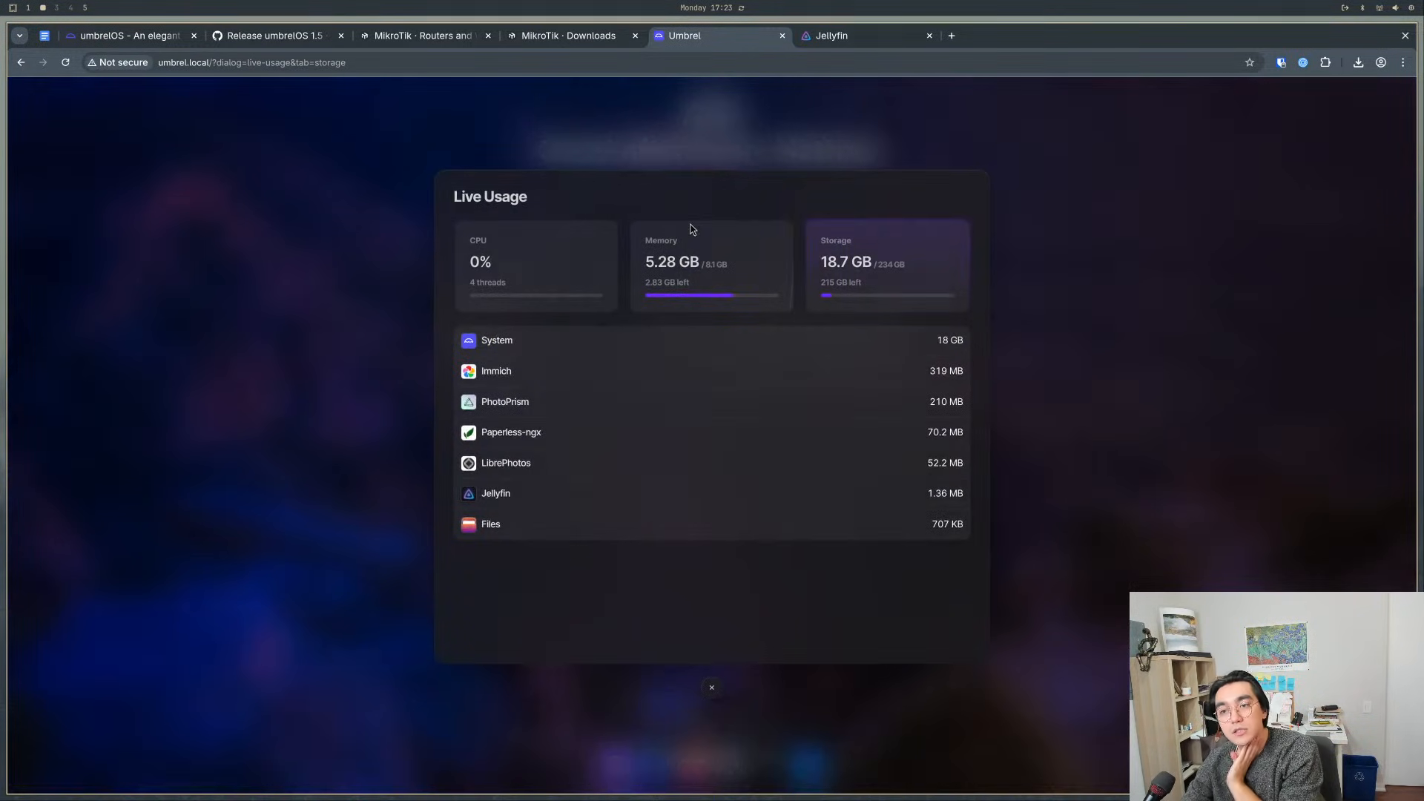
click(725, 267)
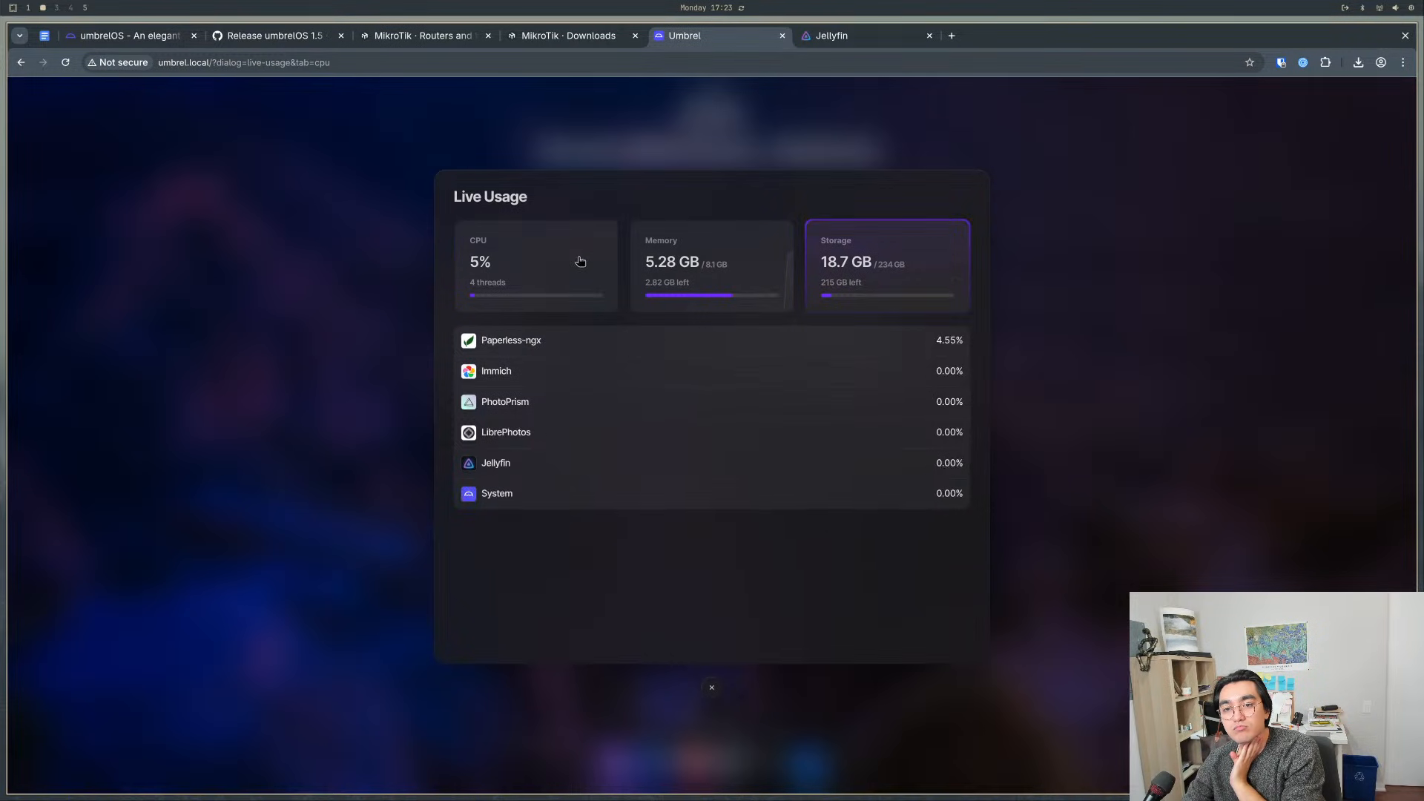
click(1129, 367)
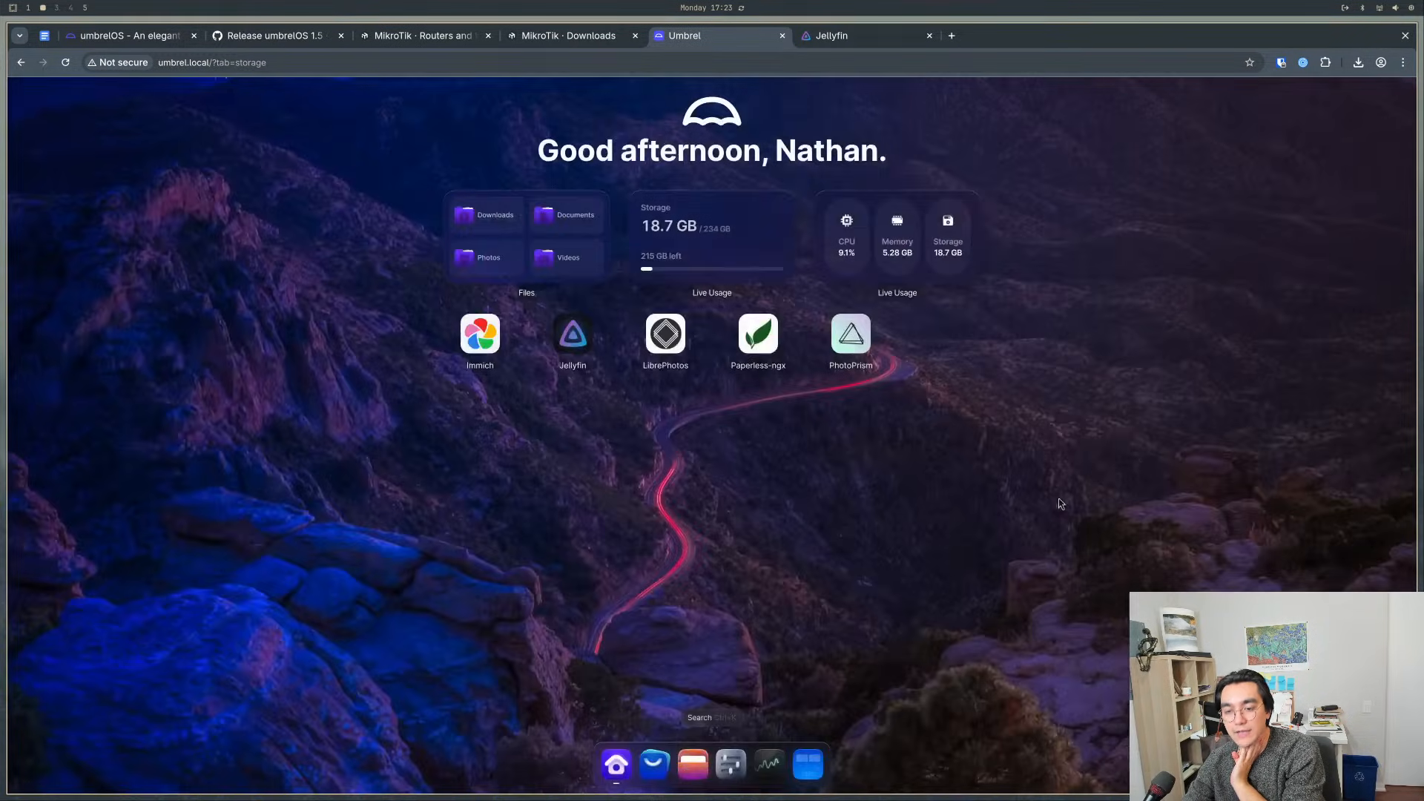
- Open Settings and check the Backups description and the backup destinations on offer
click(729, 762)
scroll(489, 642, down, 1)
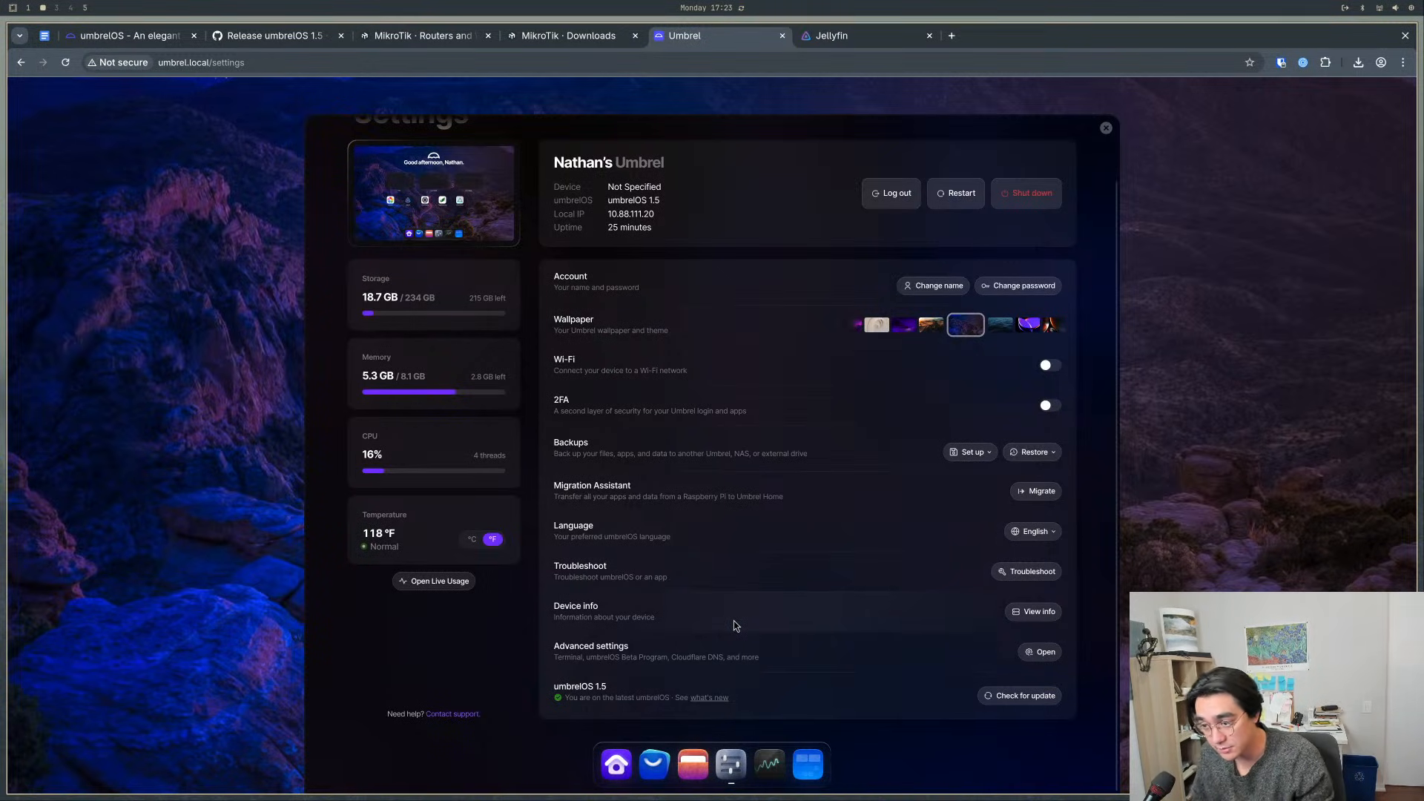
click(952, 450)
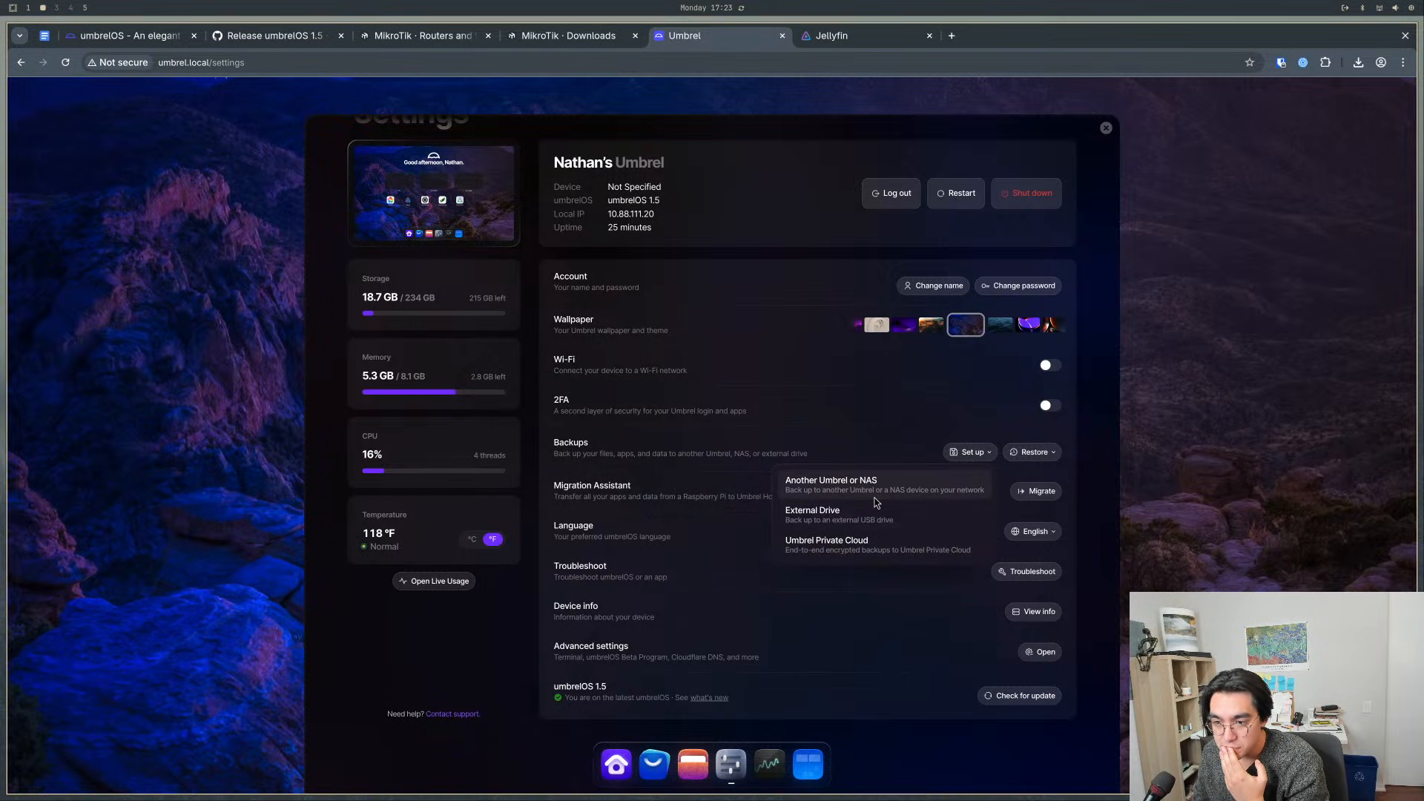
click(594, 455)
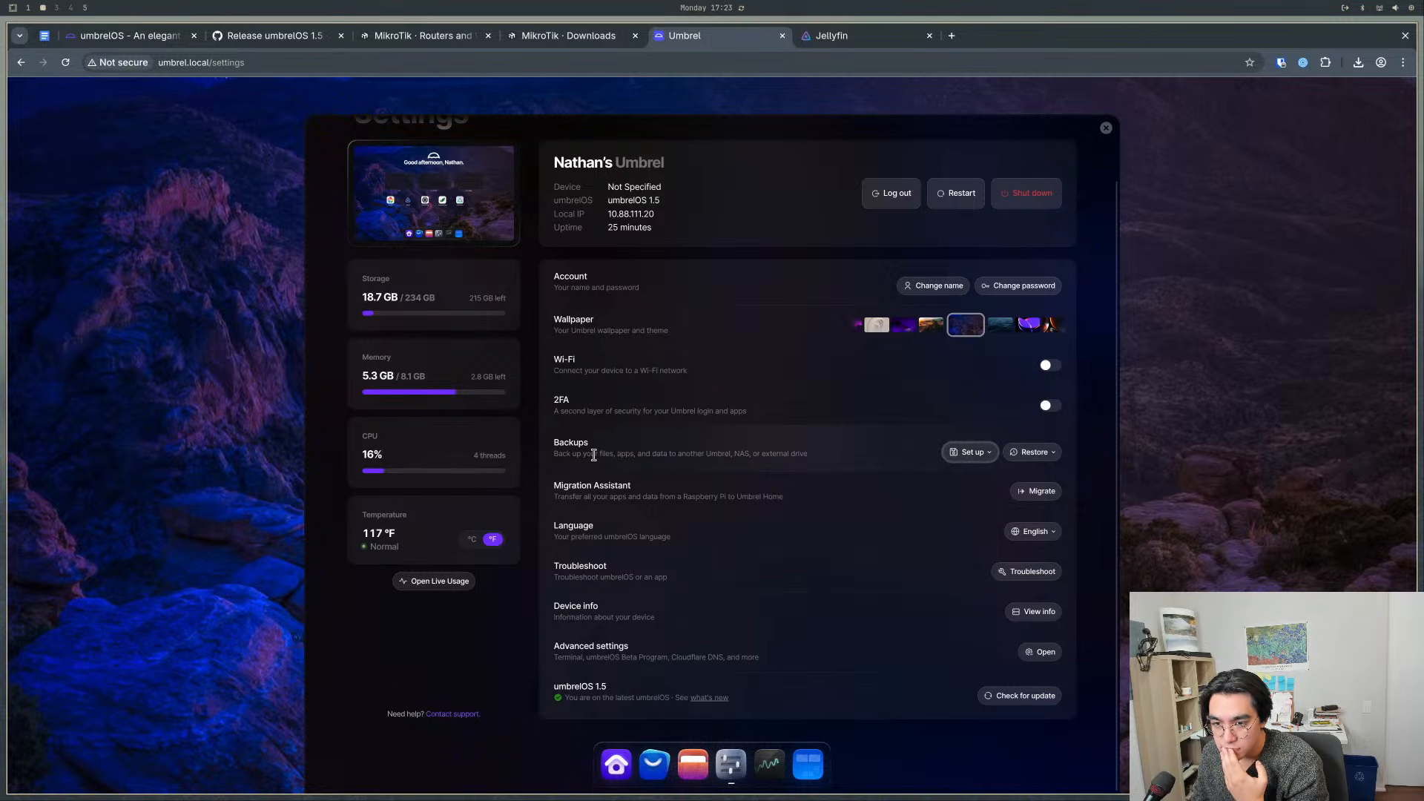
triple_click(614, 454)
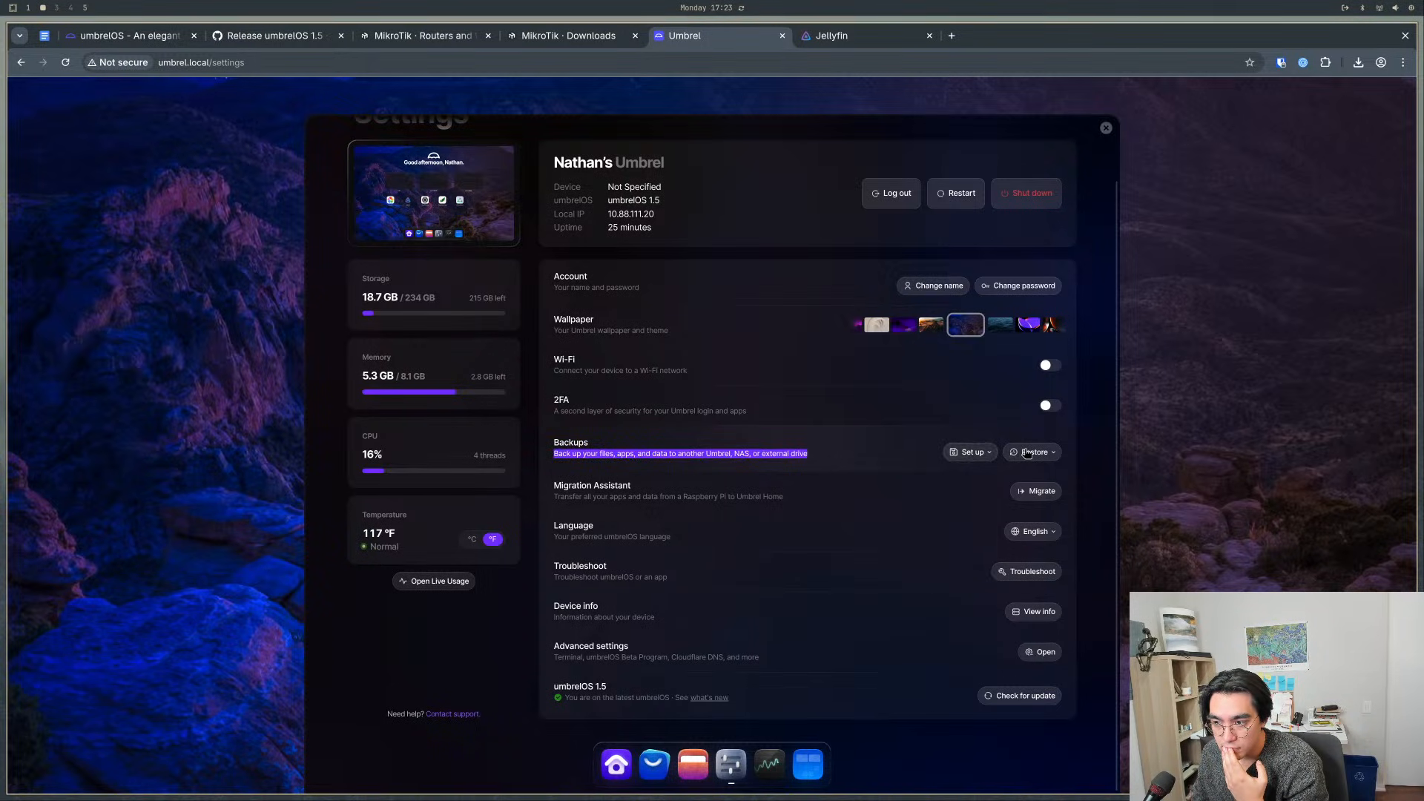
click(1049, 406)
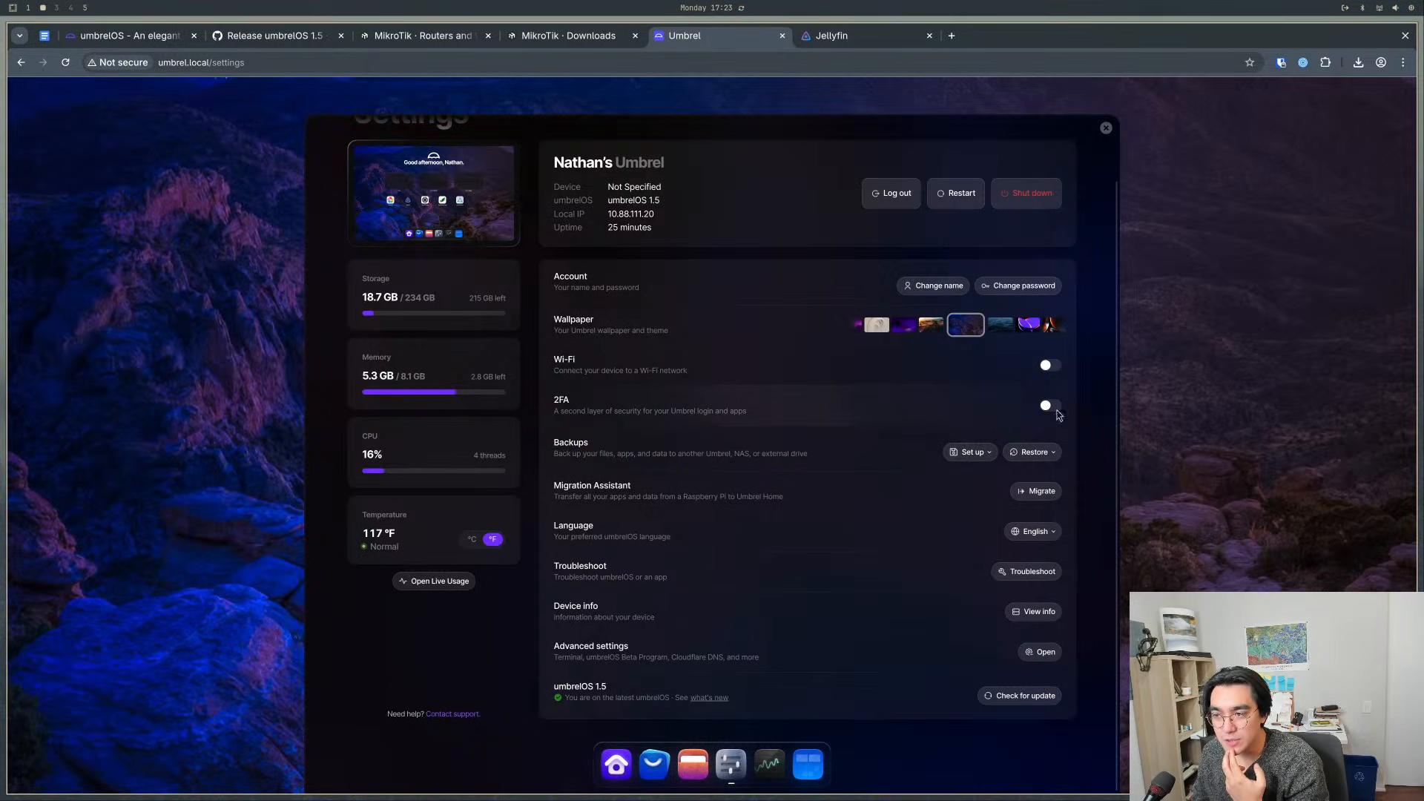
click(923, 406)
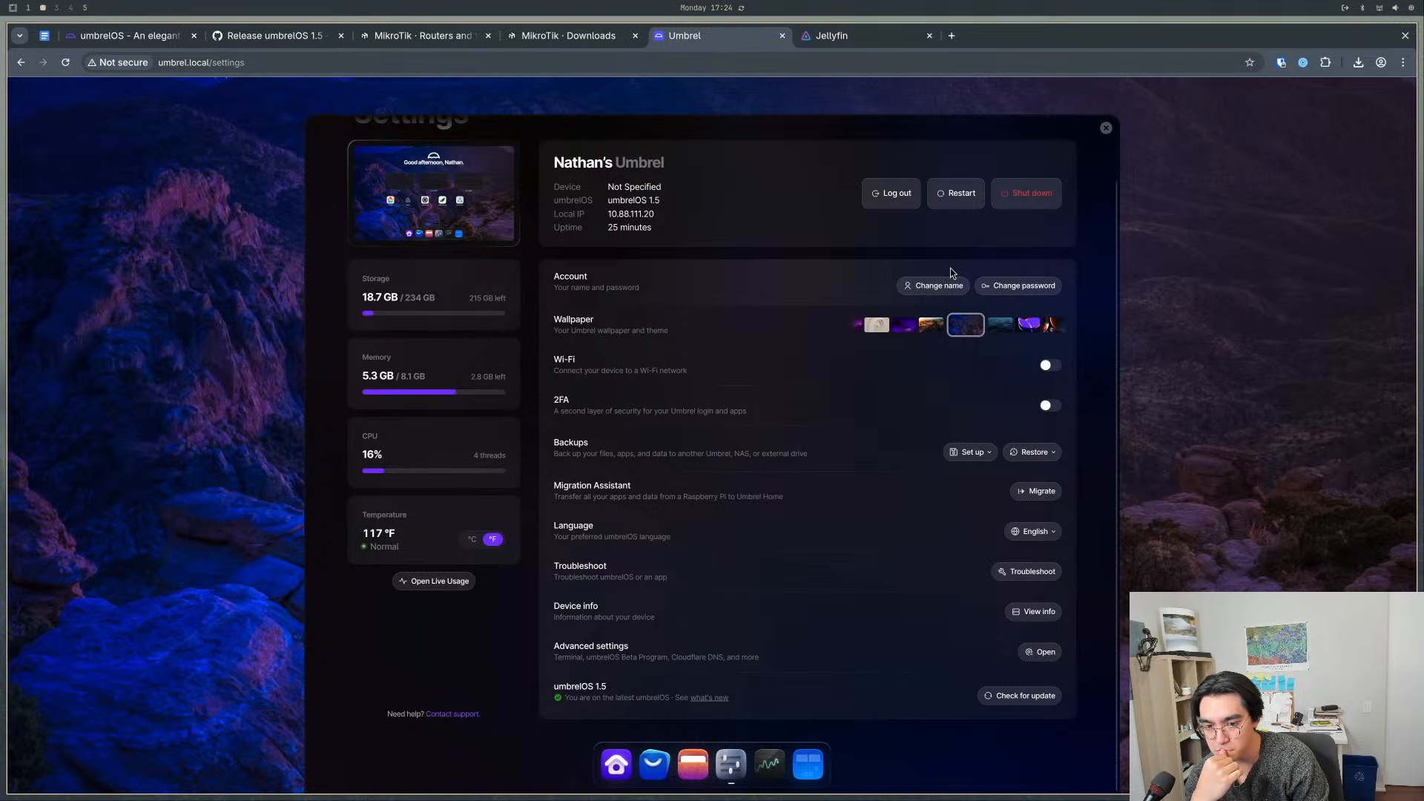
- Switch the temperature display to °C and close Settings
click(472, 539)
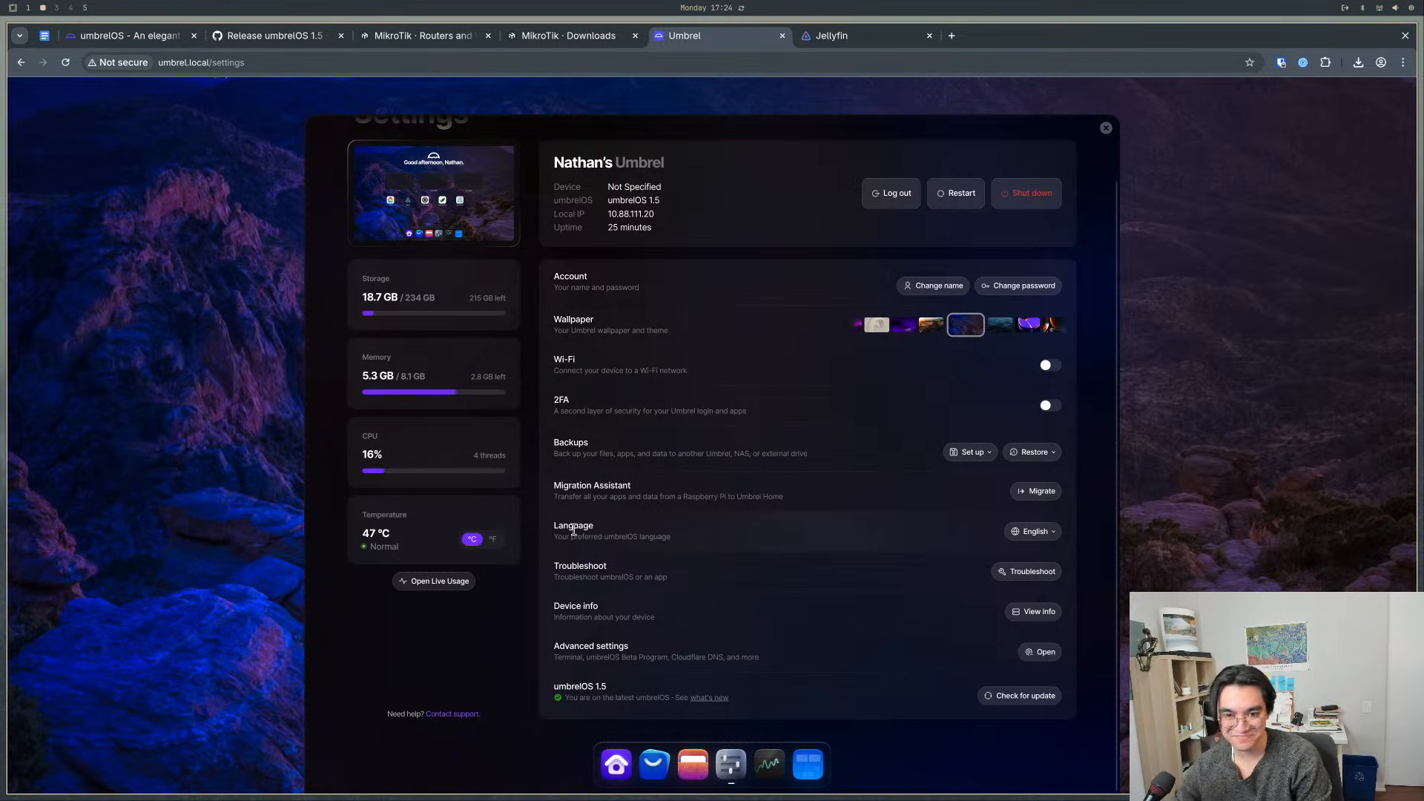
scroll(514, 476, up, 1)
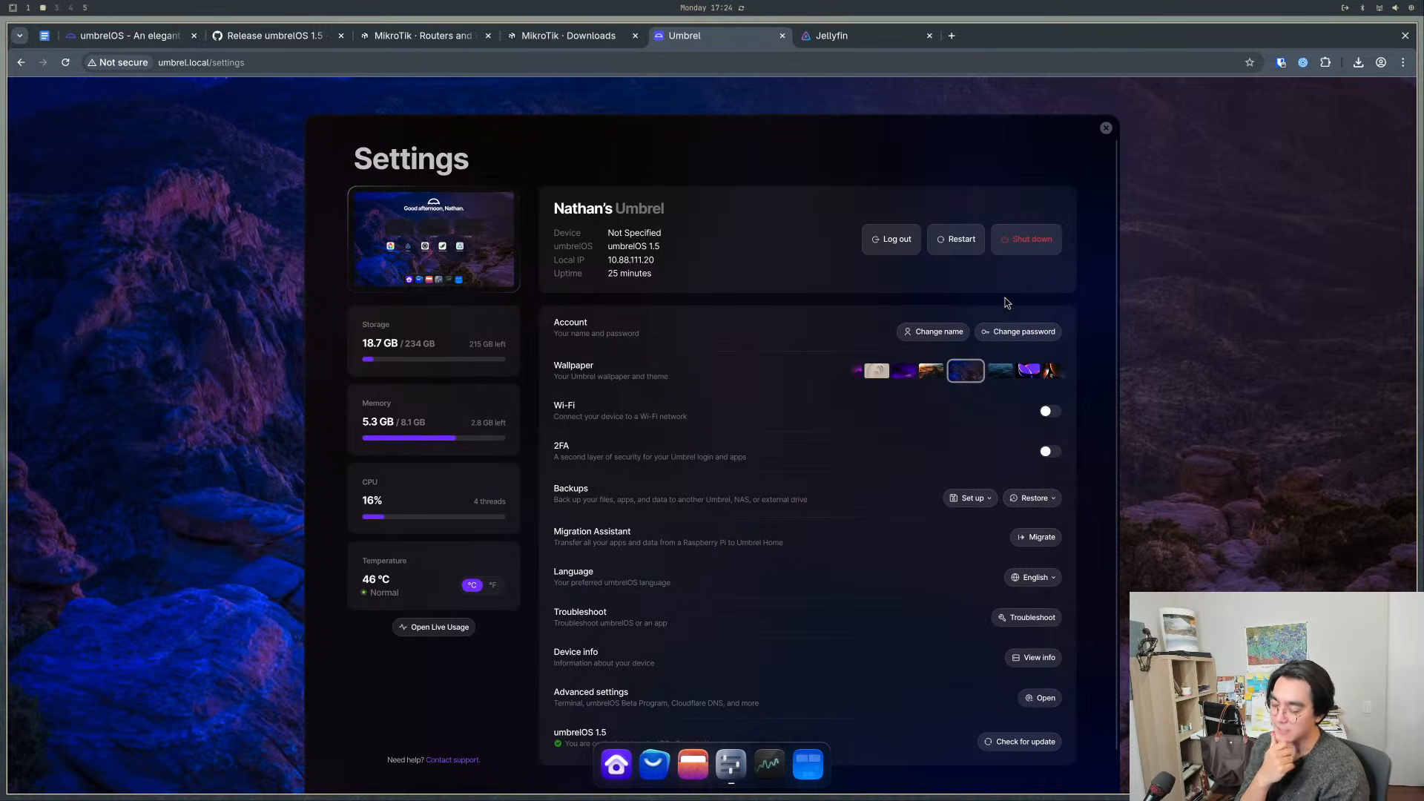
click(1106, 128)
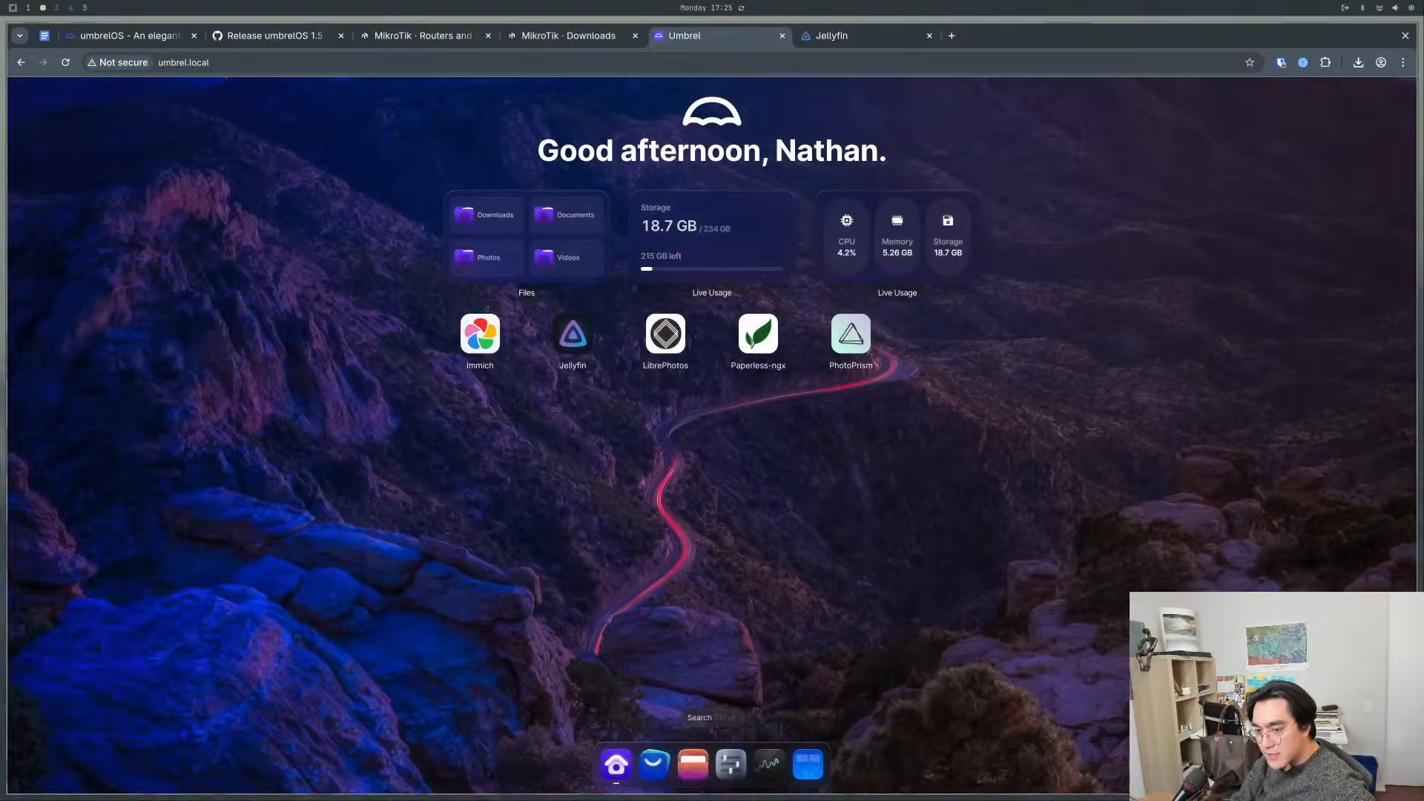
- Check the system figures in Settings again and review the per-app storage use in Live Usage
click(728, 760)
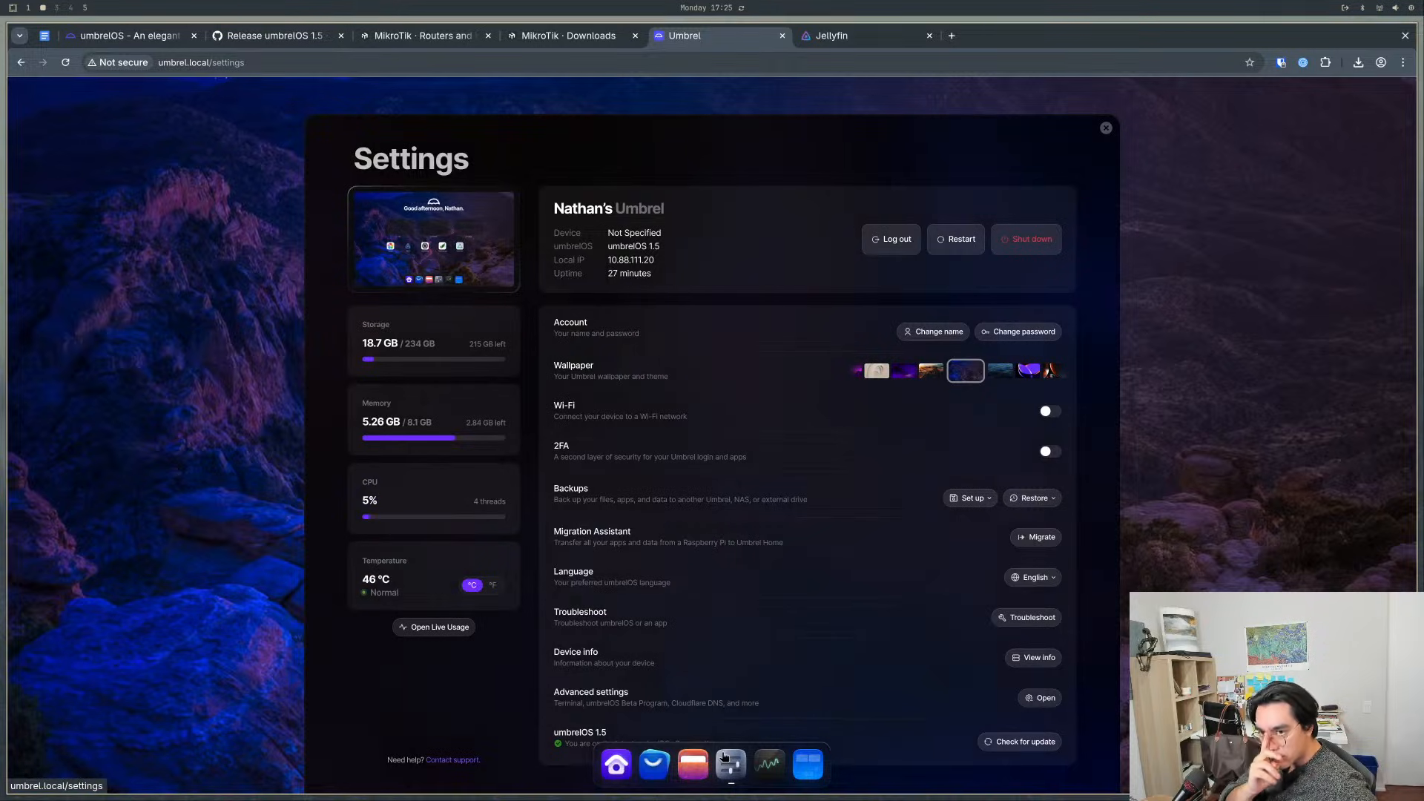
click(1106, 128)
click(682, 256)
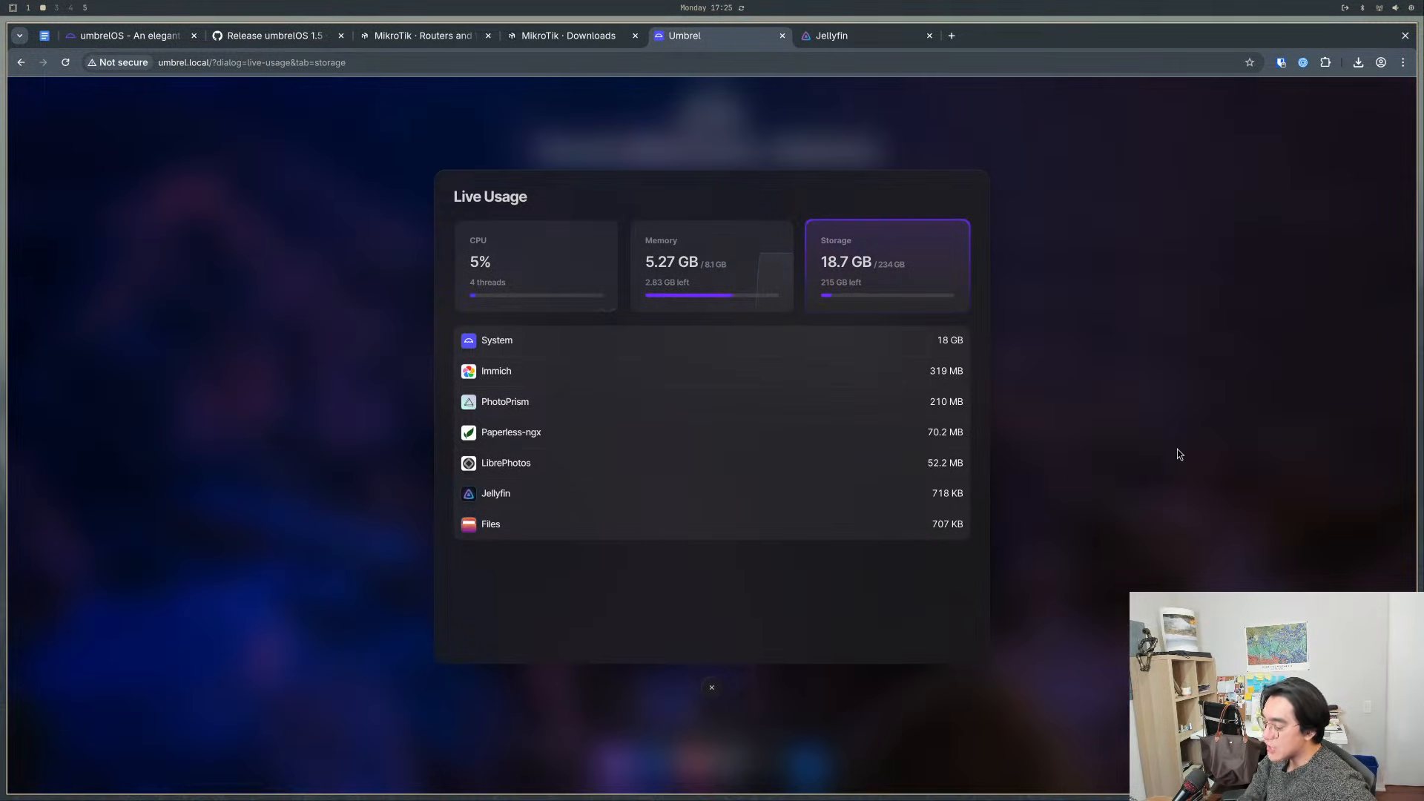
click(1219, 468)
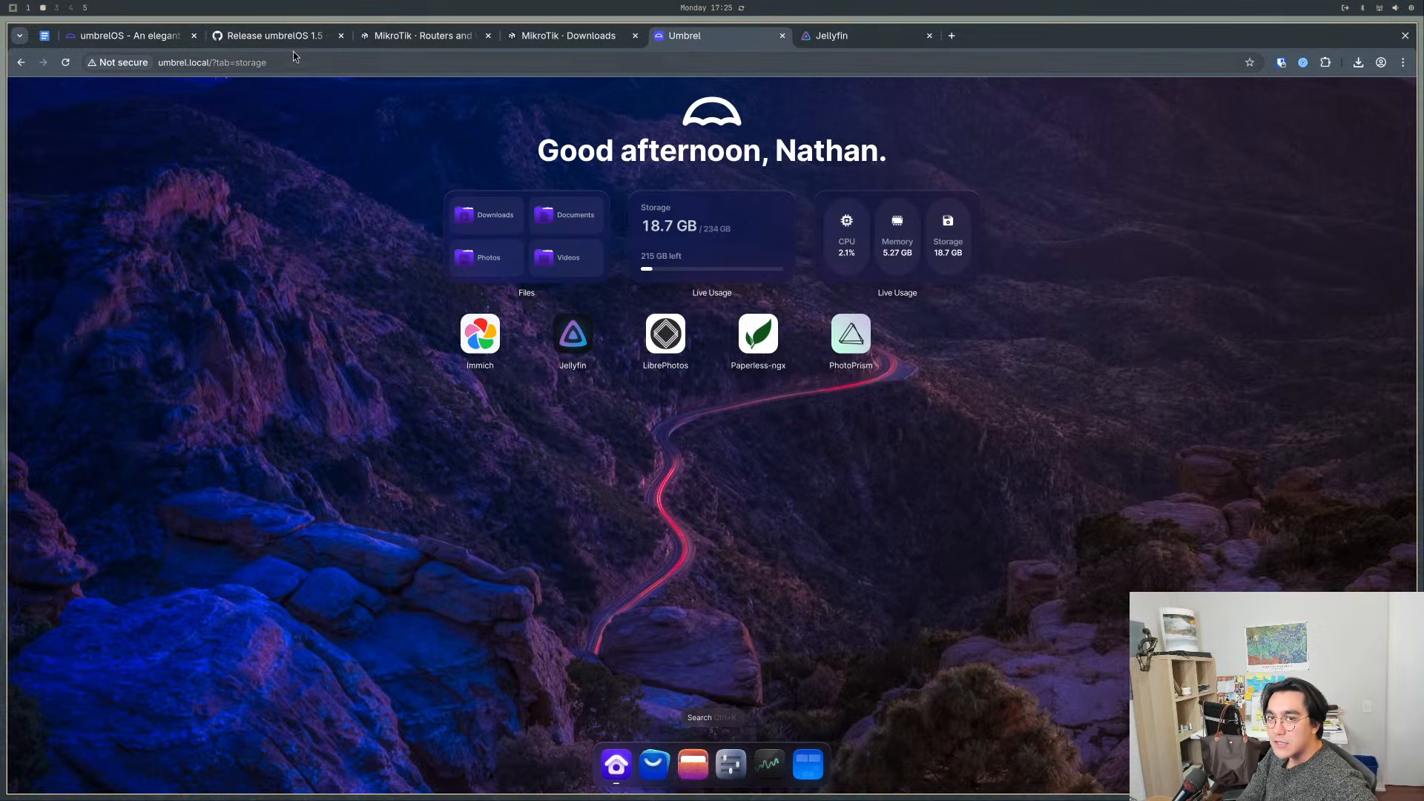
- Open the backup setup from Settings, compare the External Drive and Umbrel Private Cloud options, and return to Another Umbrel or NAS
click(731, 764)
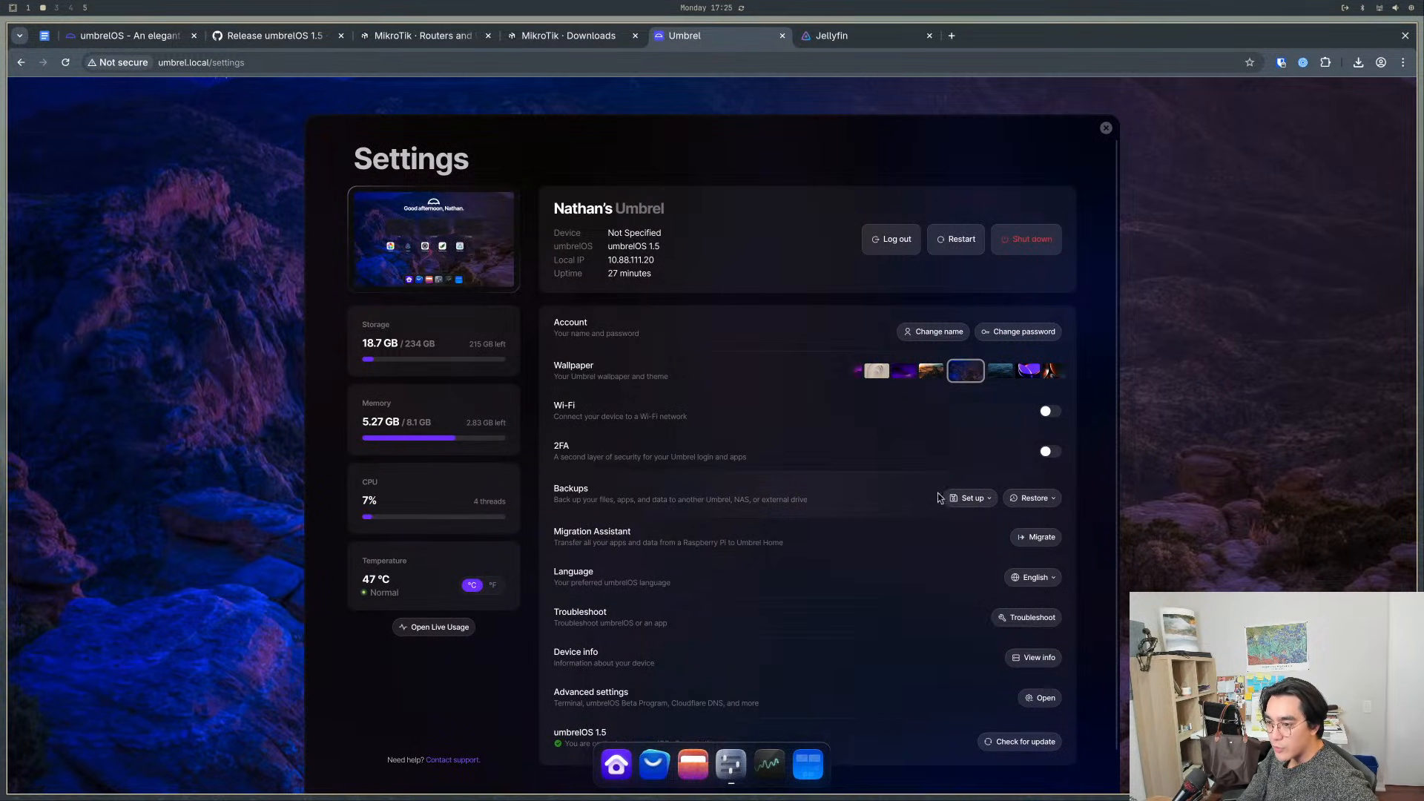
click(972, 498)
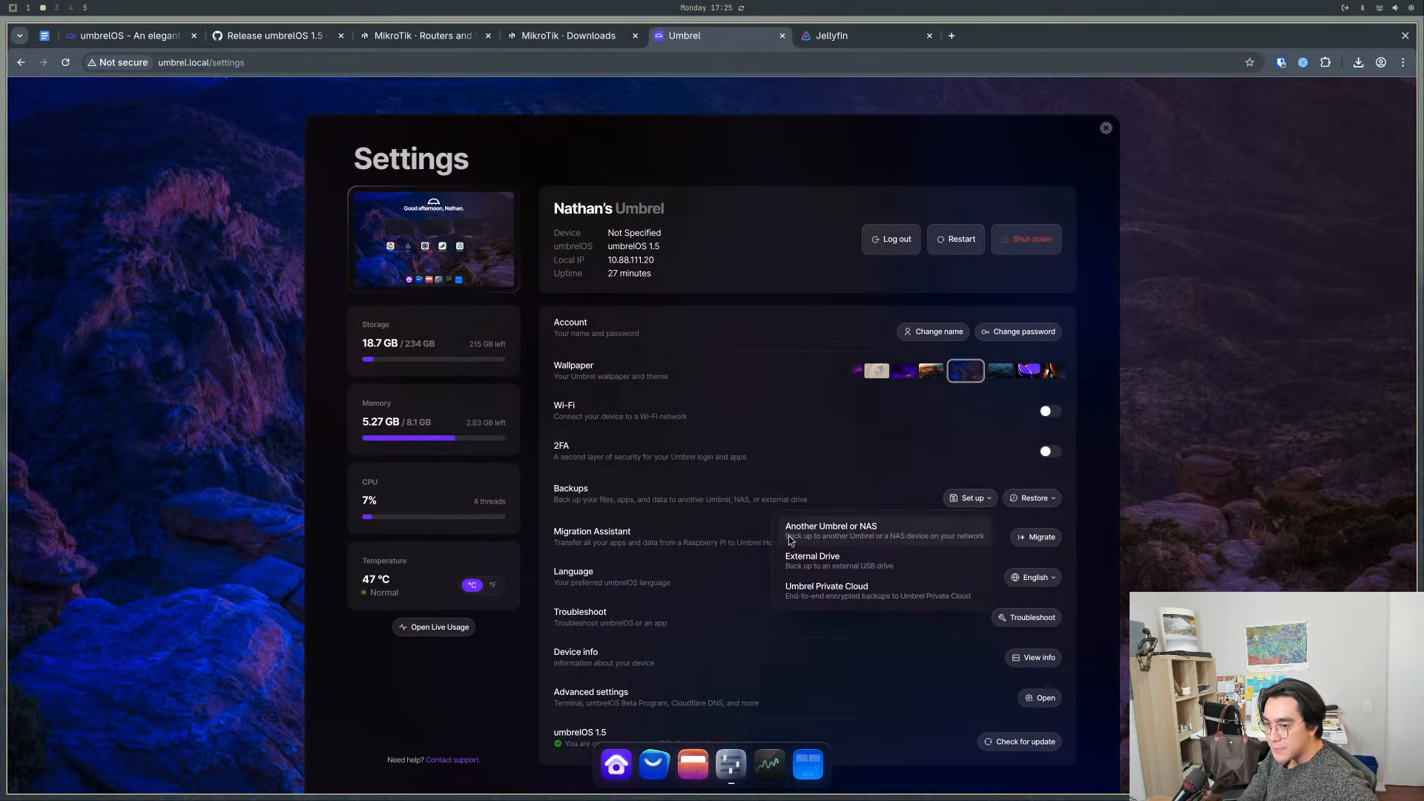
click(841, 541)
click(788, 306)
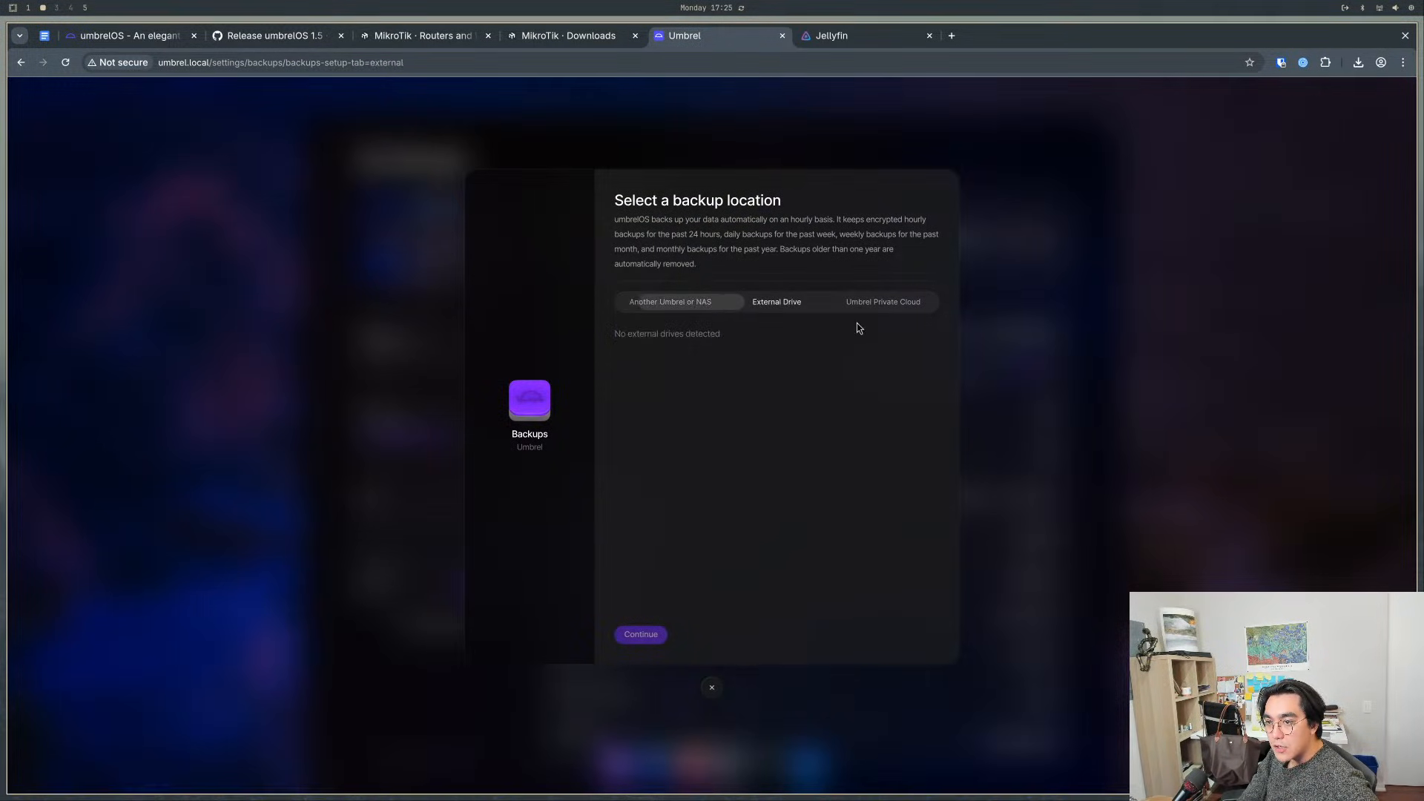
click(887, 306)
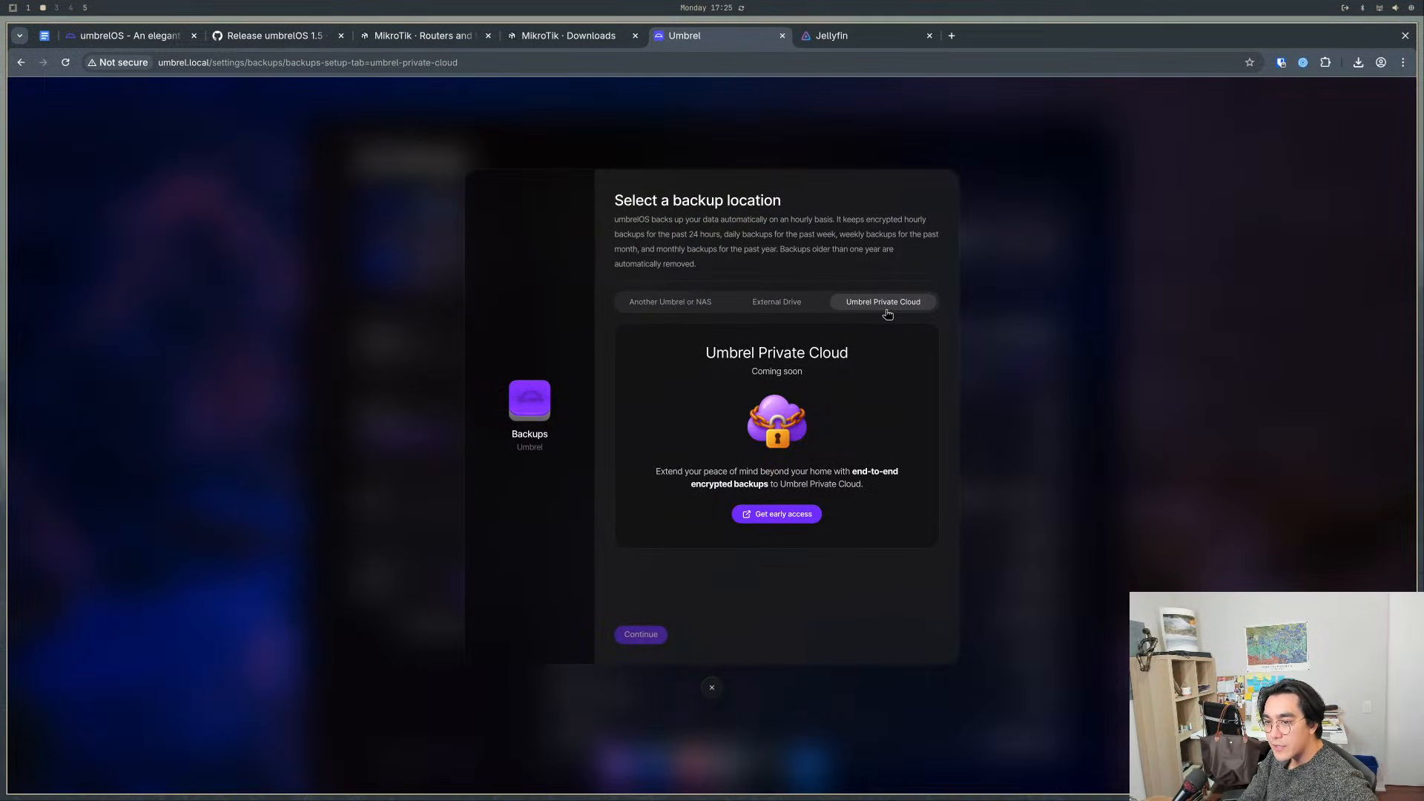
drag(667, 469, 888, 493)
click(888, 493)
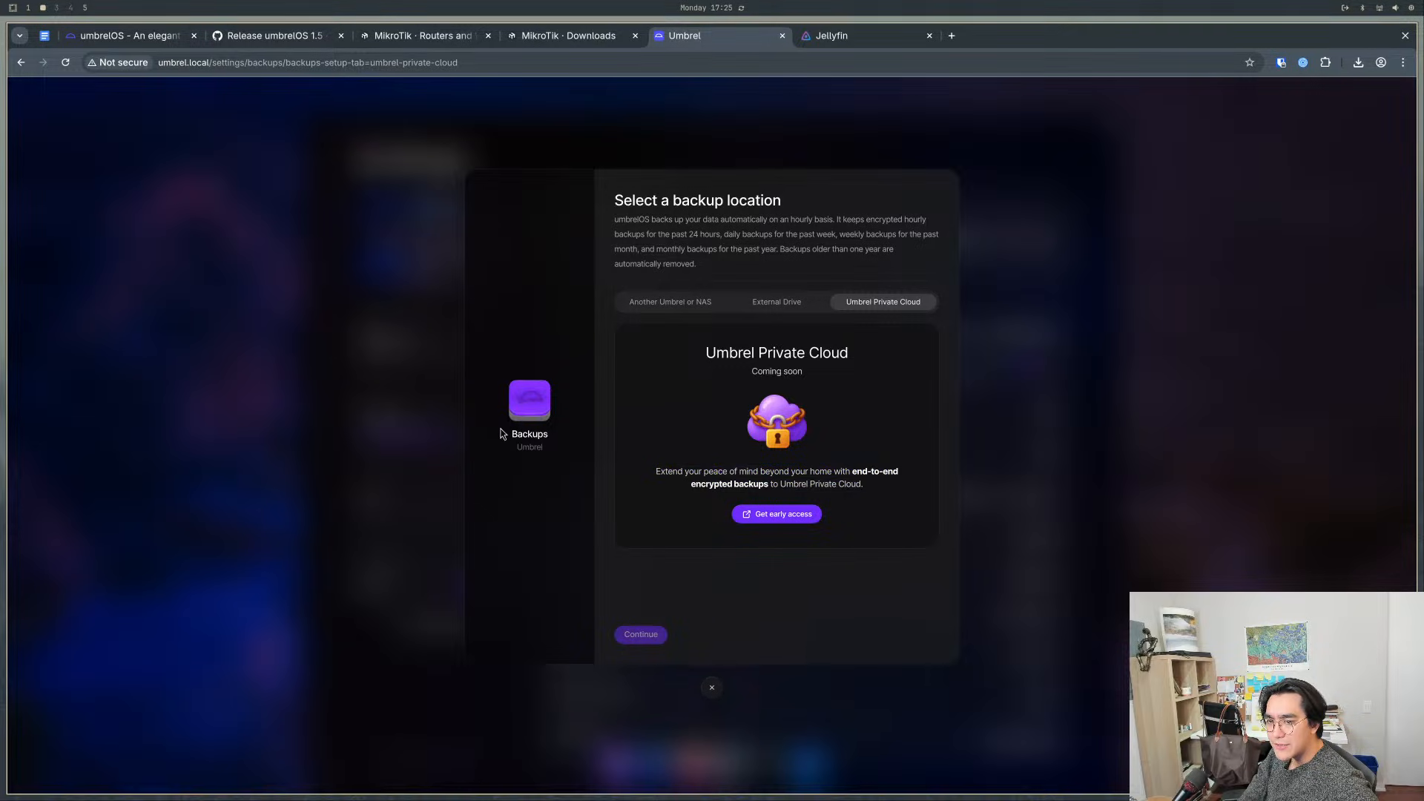
click(700, 306)
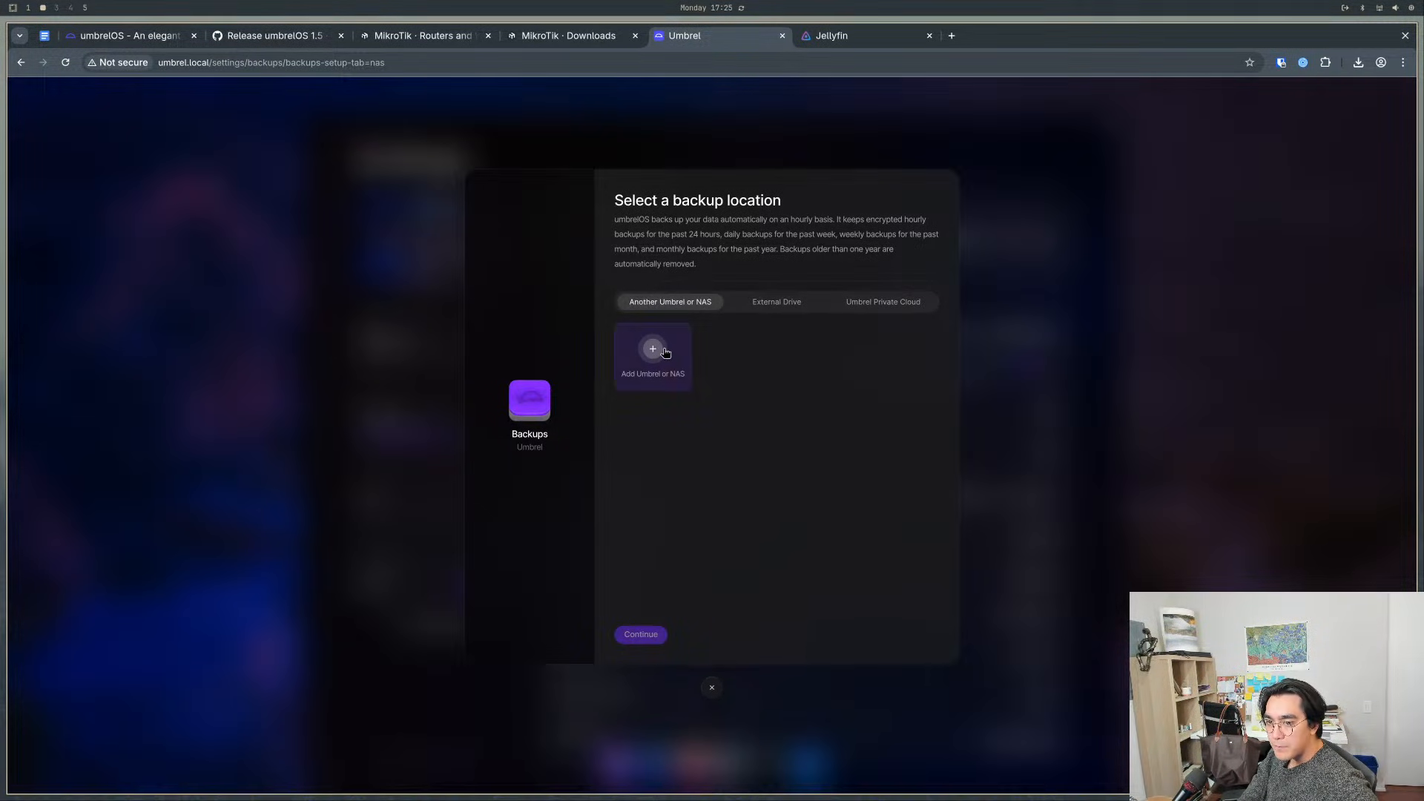
- Start adding an Umbrel or NAS network share, read its description, and open the form for entering server details manually
click(660, 352)
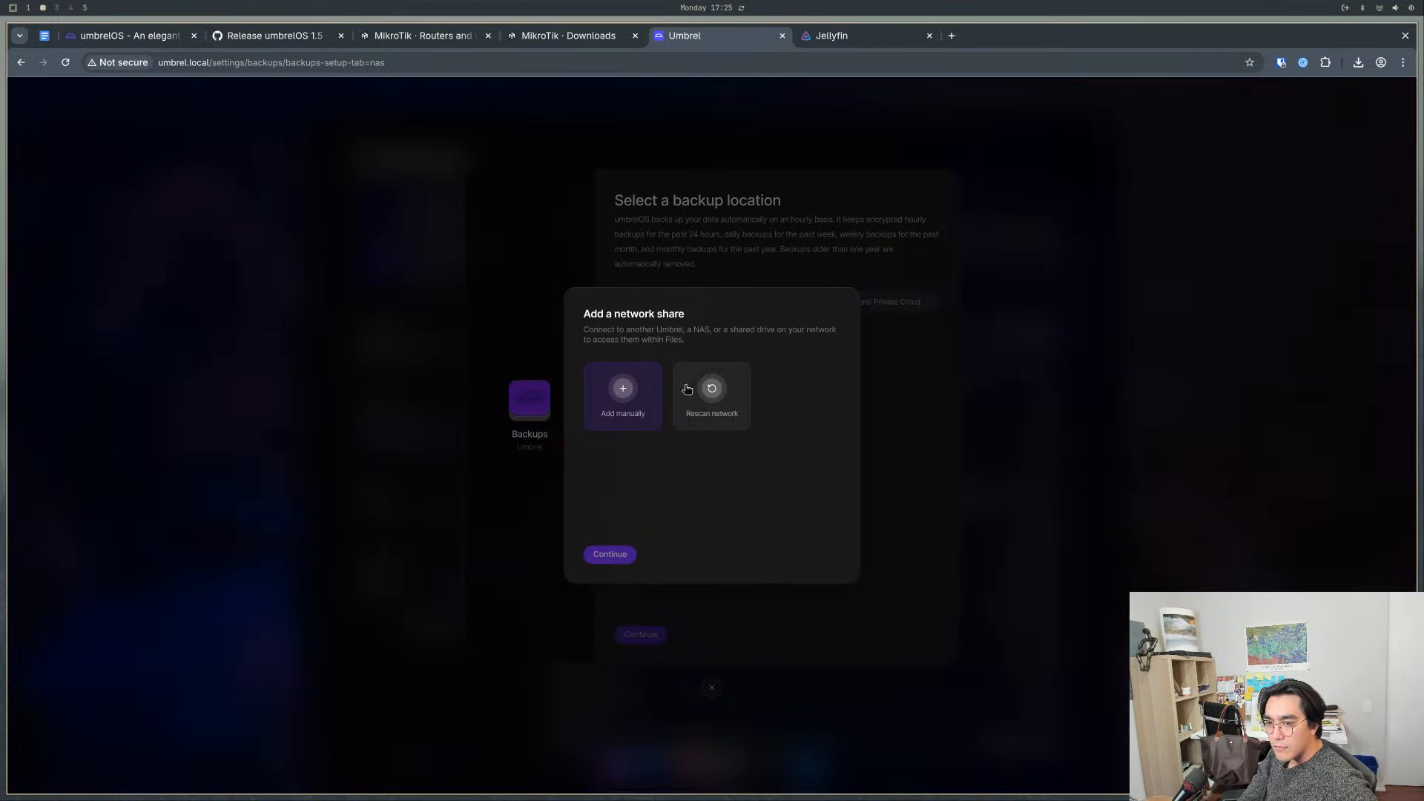
drag(593, 330, 822, 329)
click(699, 331)
click(829, 331)
drag(712, 347, 569, 321)
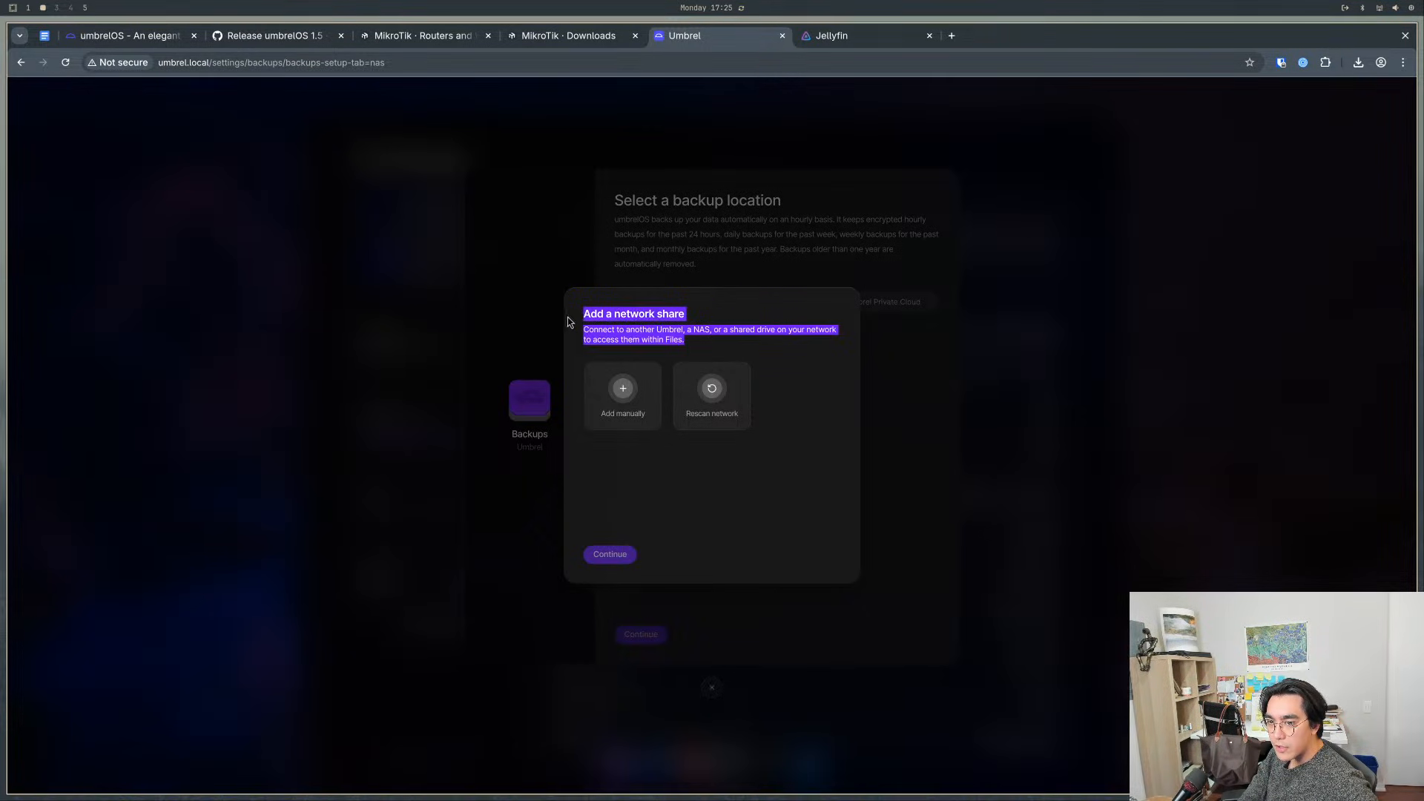
click(650, 326)
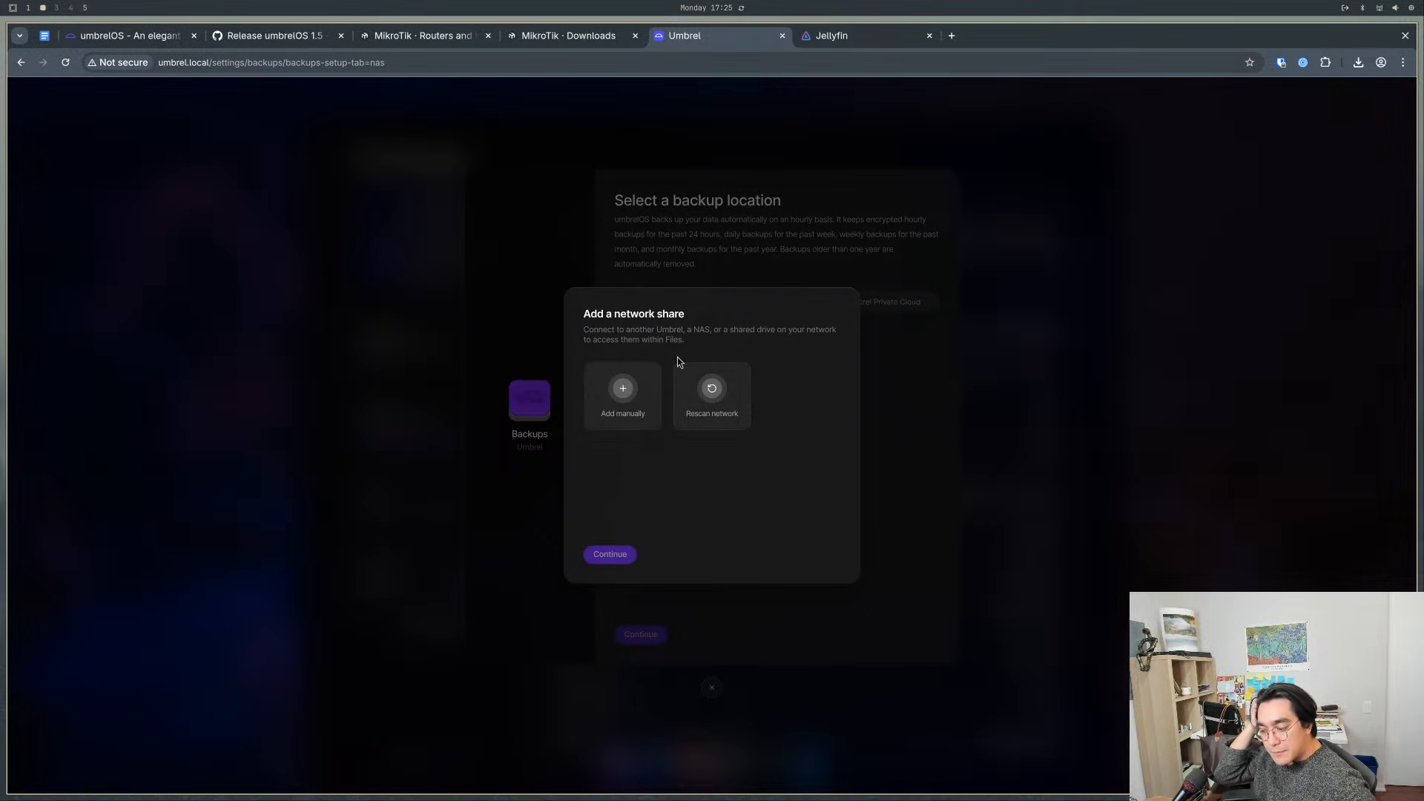
click(619, 387)
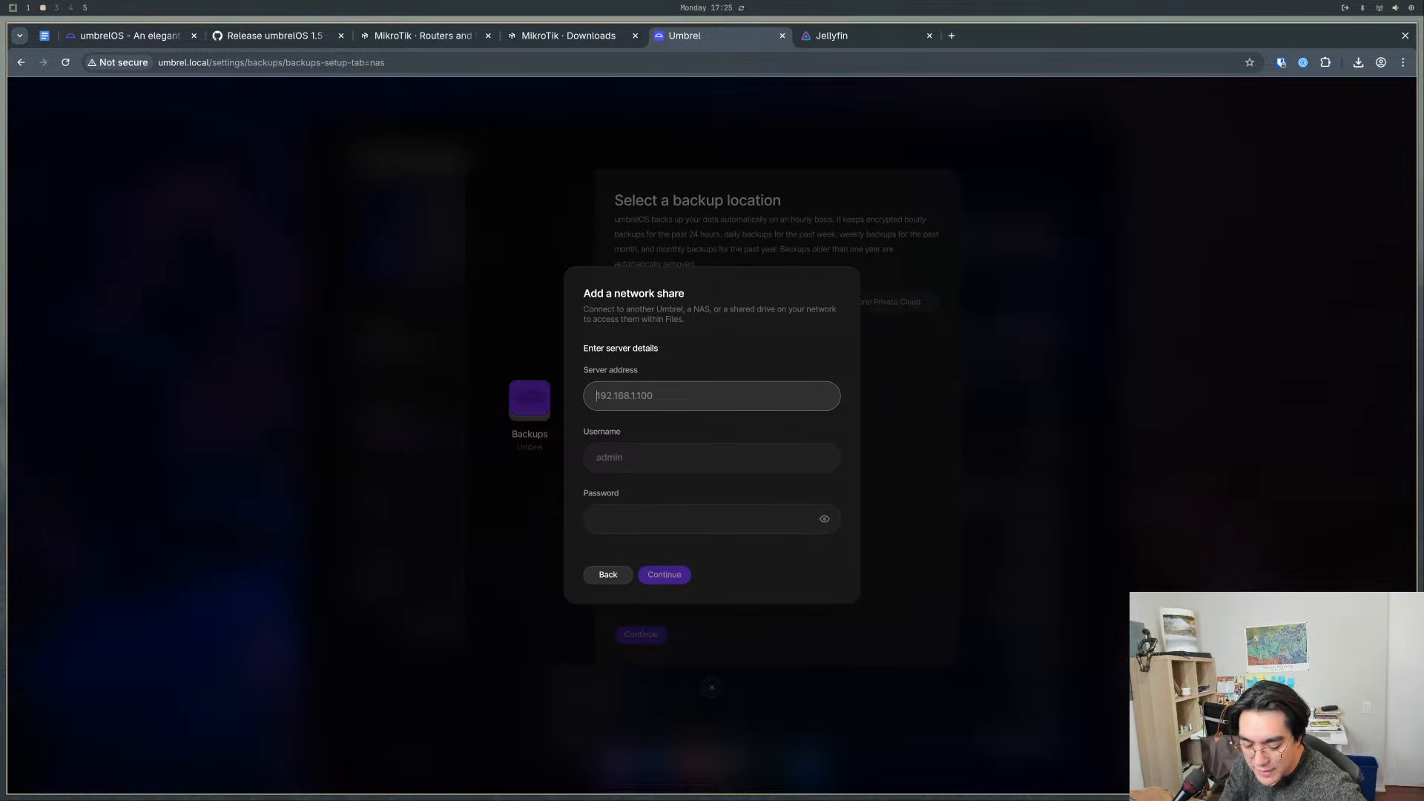
- Open a terminal, enlarge its text, and open /etc/hosts in nvim with sudo, entering the account password, to examine the host entries
key(super+Return)
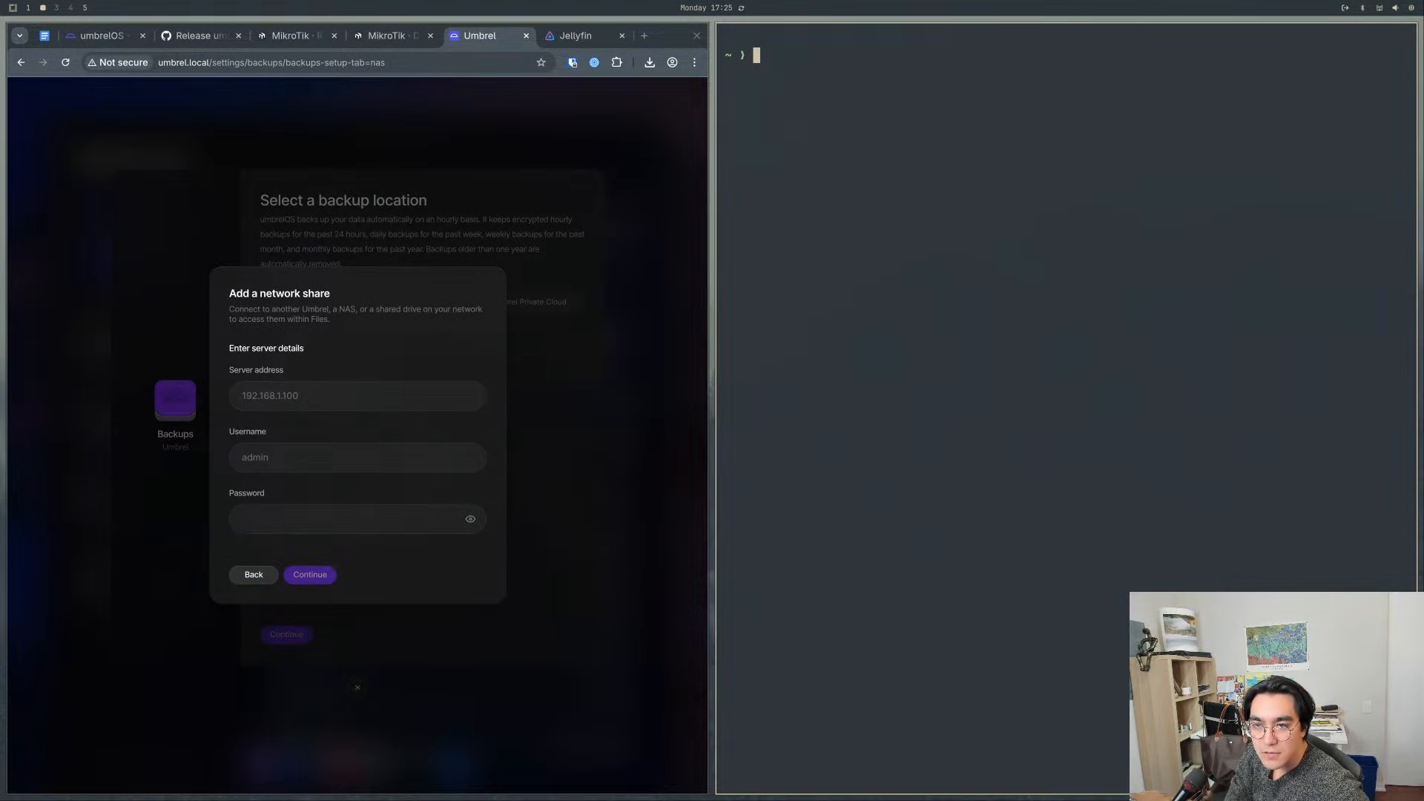
text(su)
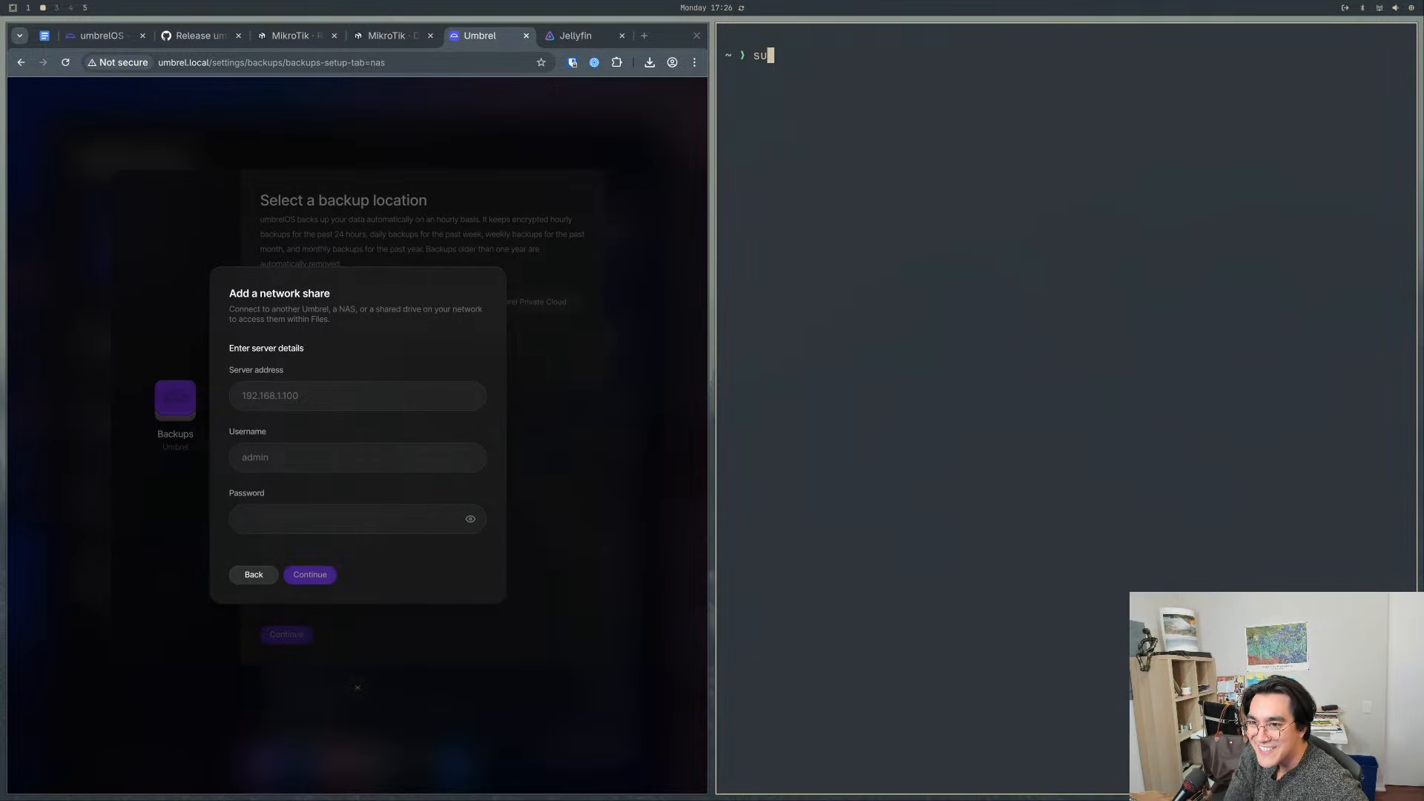
text(do nvim /)
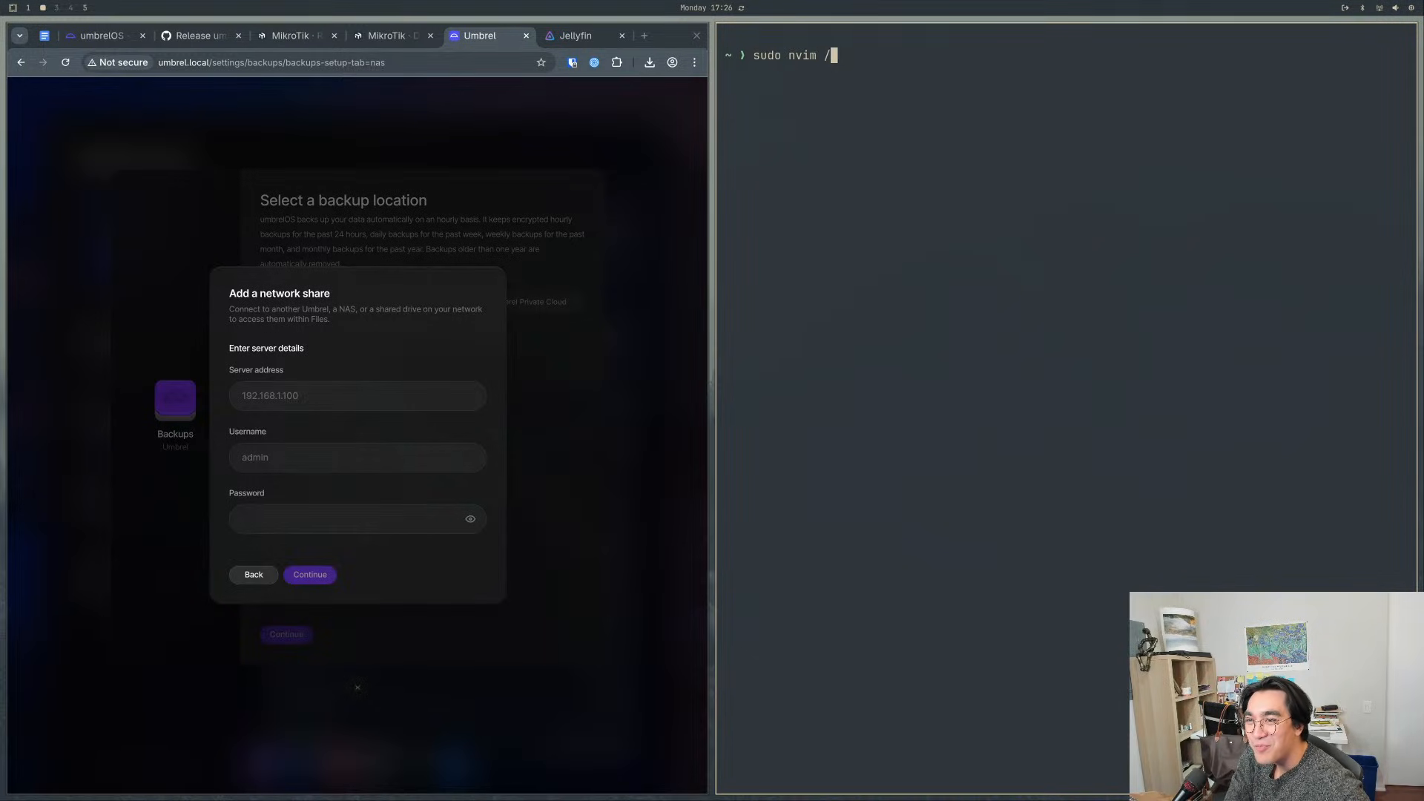
text(etc/)
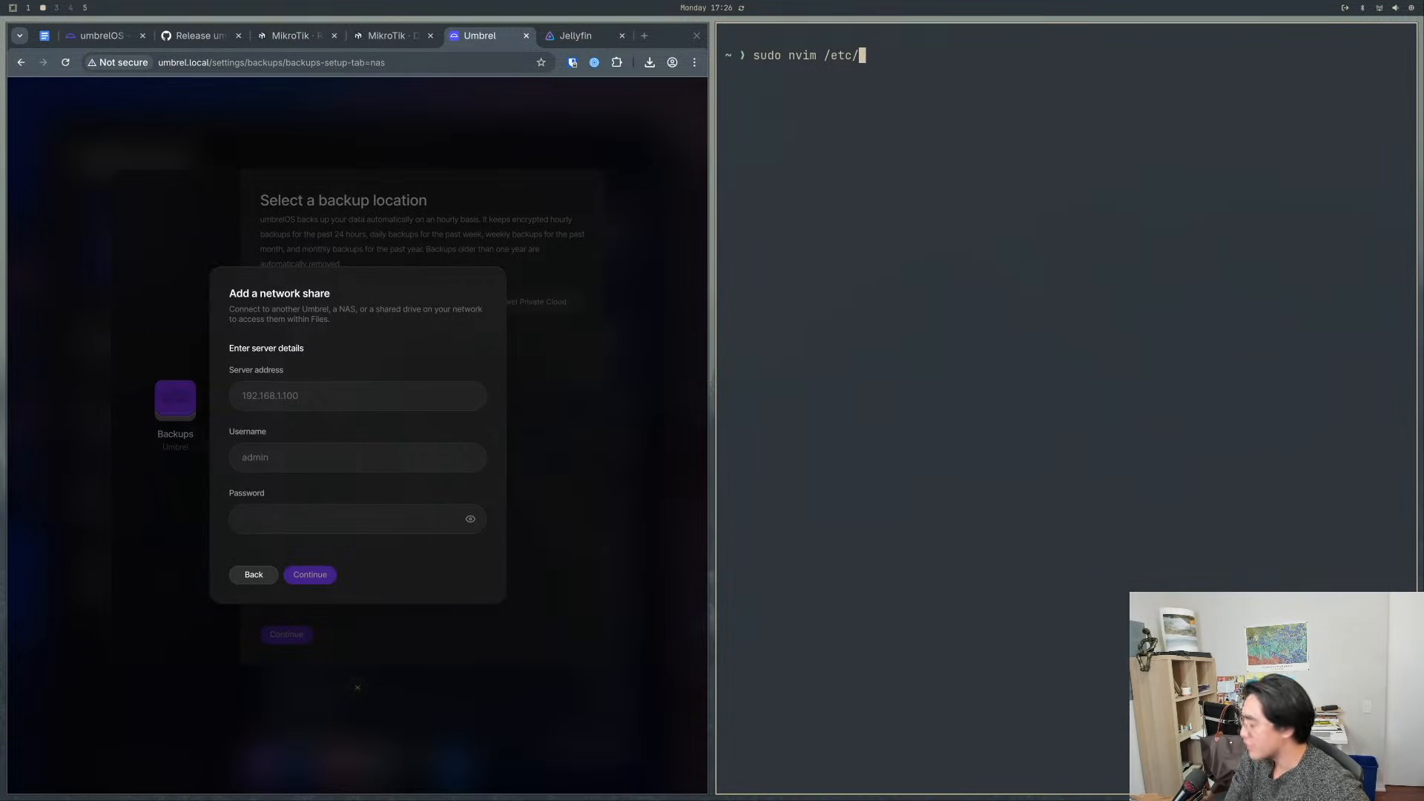
key(ctrl+equal)
key(ctrl+equal)
key(ctrl+equal)
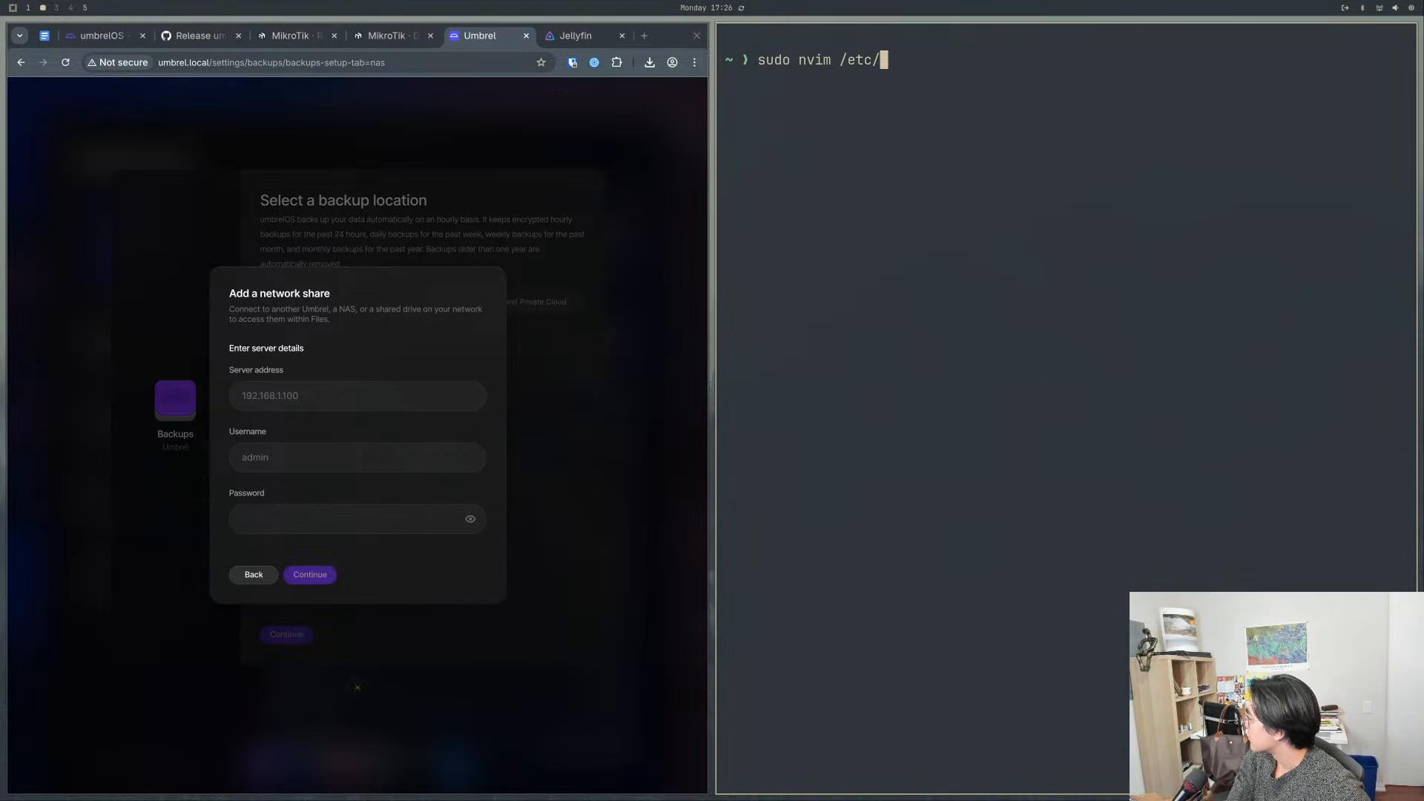
text(hosts)
key(Return)
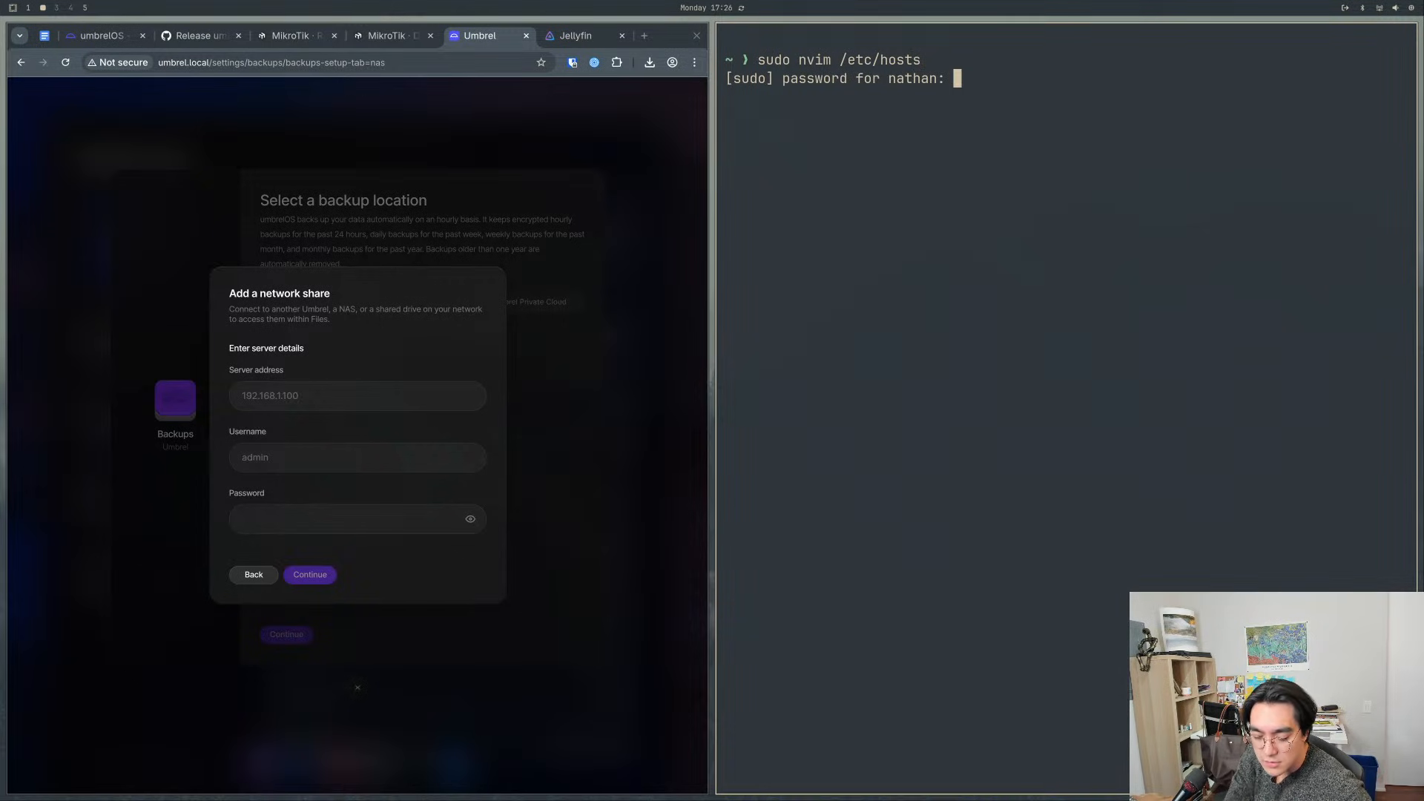
key(Return)
key(j)
key(j)
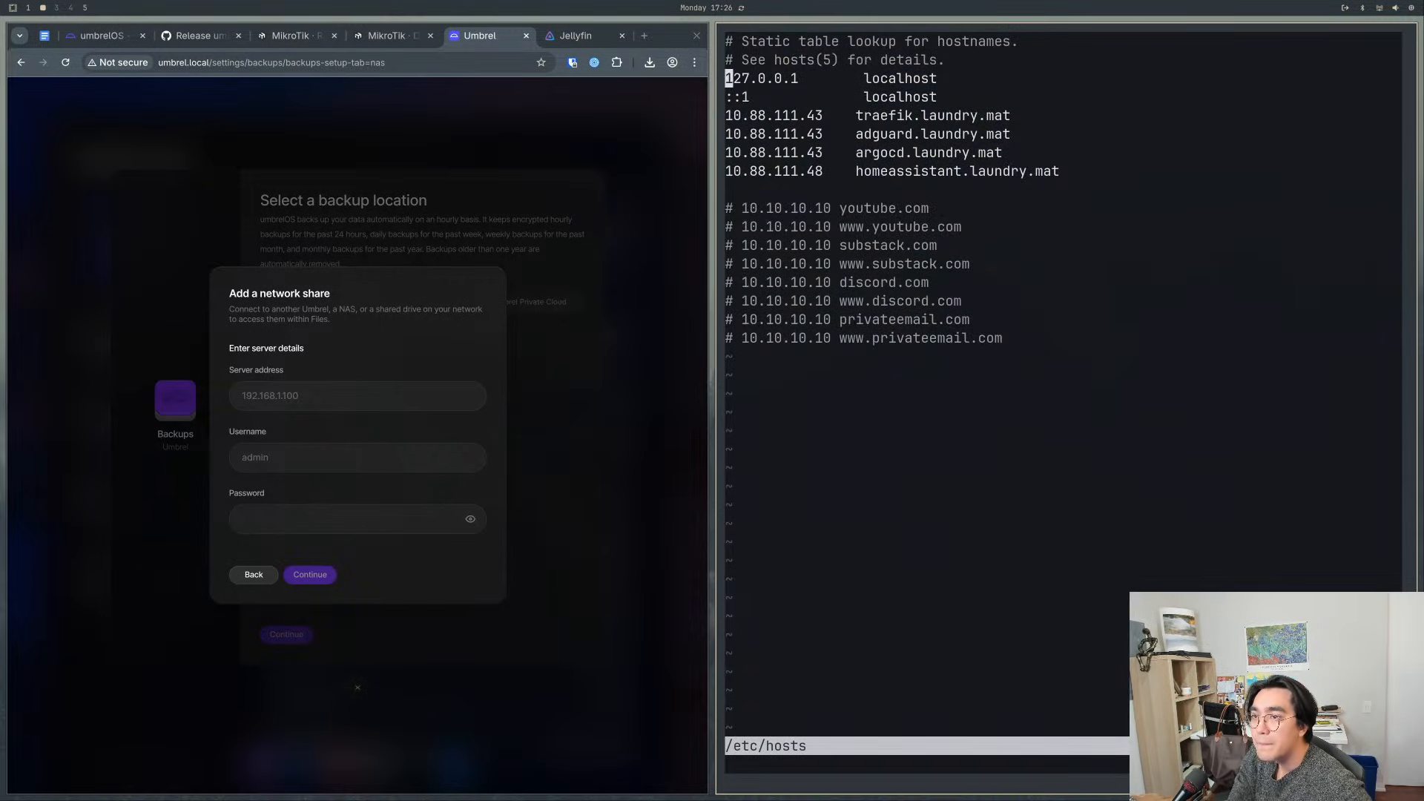
- Close the hosts file, launch the notes database with the db command, and choose to edit index.md despite its swap file
text(:q)
key(Return)
key(Up)
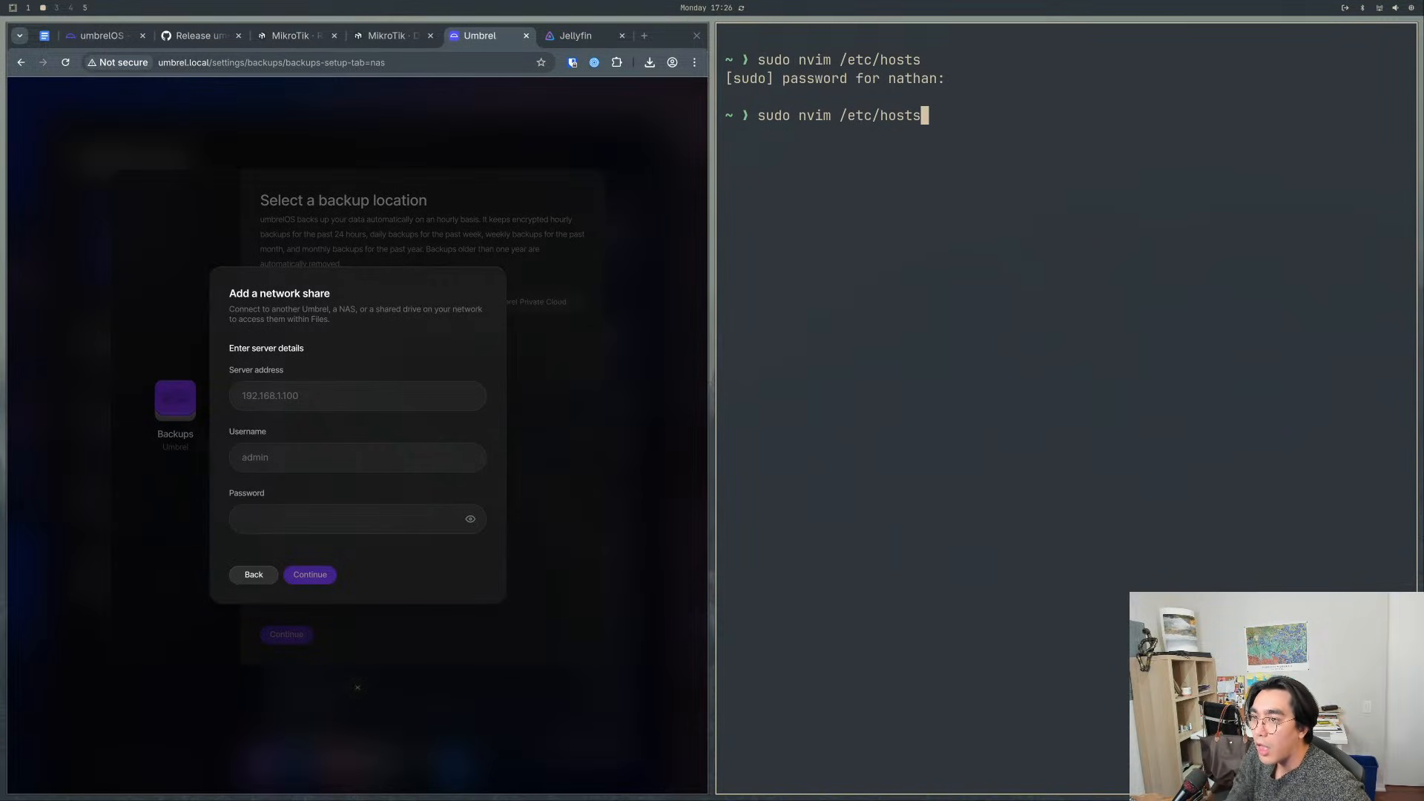
key(ctrl+c)
key(ctrl+c)
text(db)
key(Return)
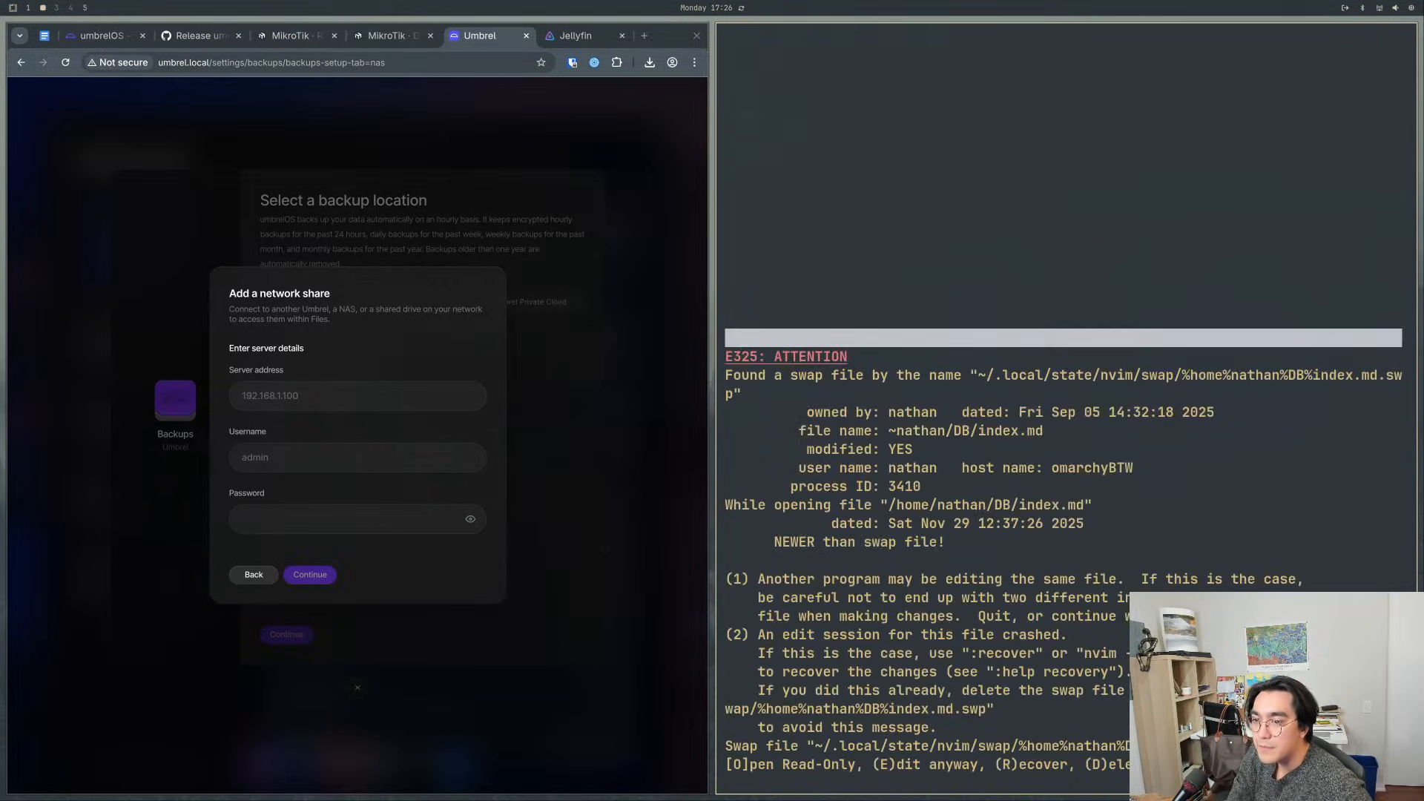
key(e)
- Open debianNAS.md from the notes file picker and read through its IP, Samba and export notes for the NAS server details
key(space)
key(space)
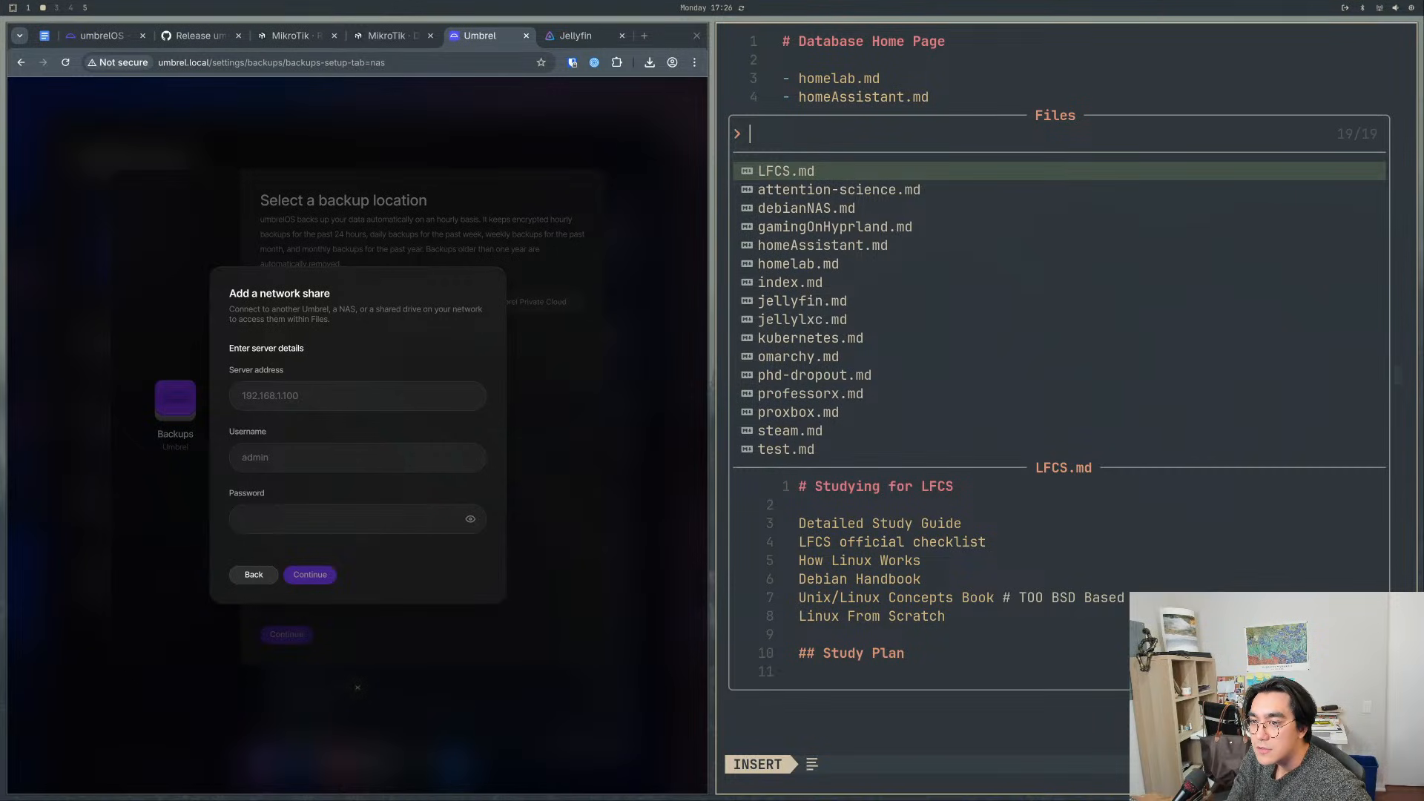
key(Down)
key(Down)
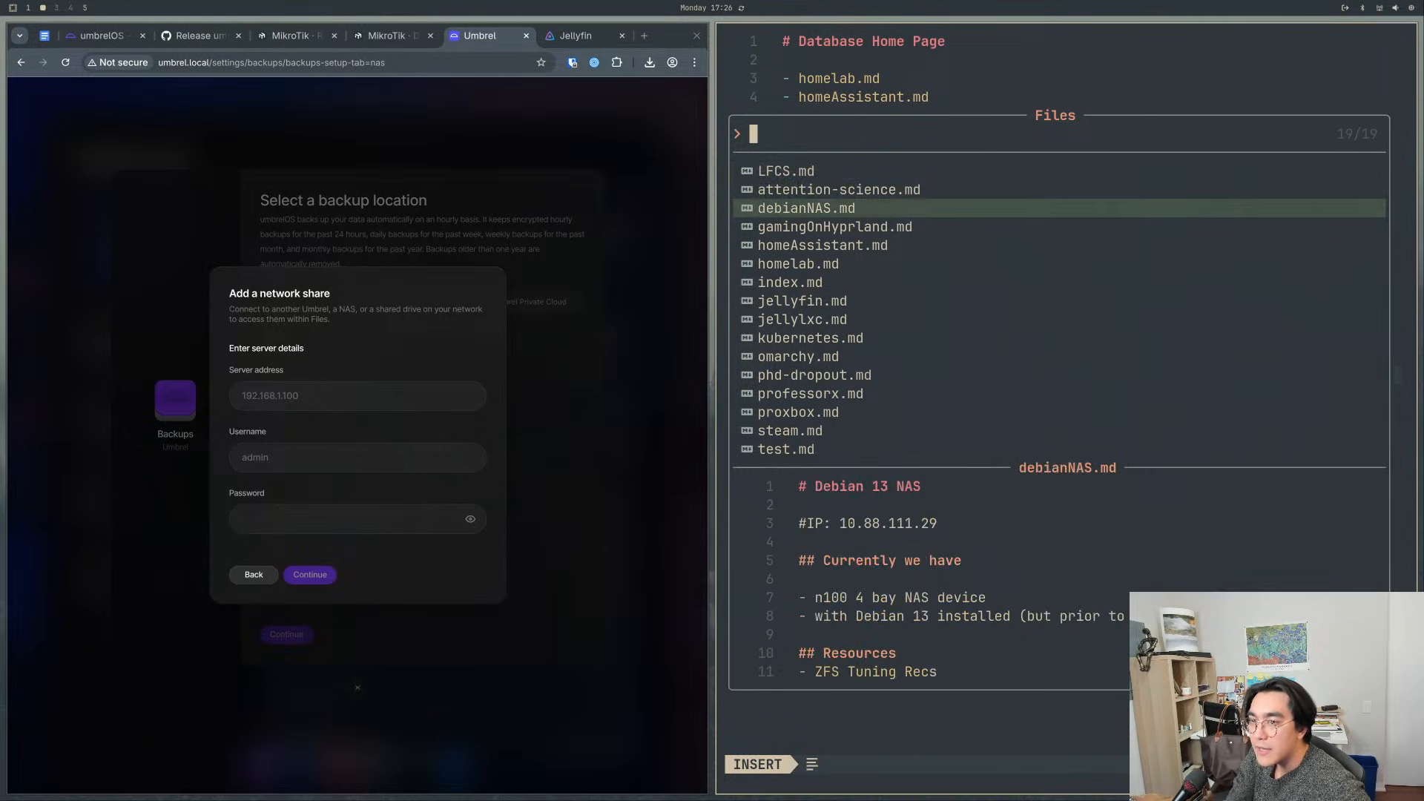
key(Return)
key(e)
key(j)
key(j)
key(j)
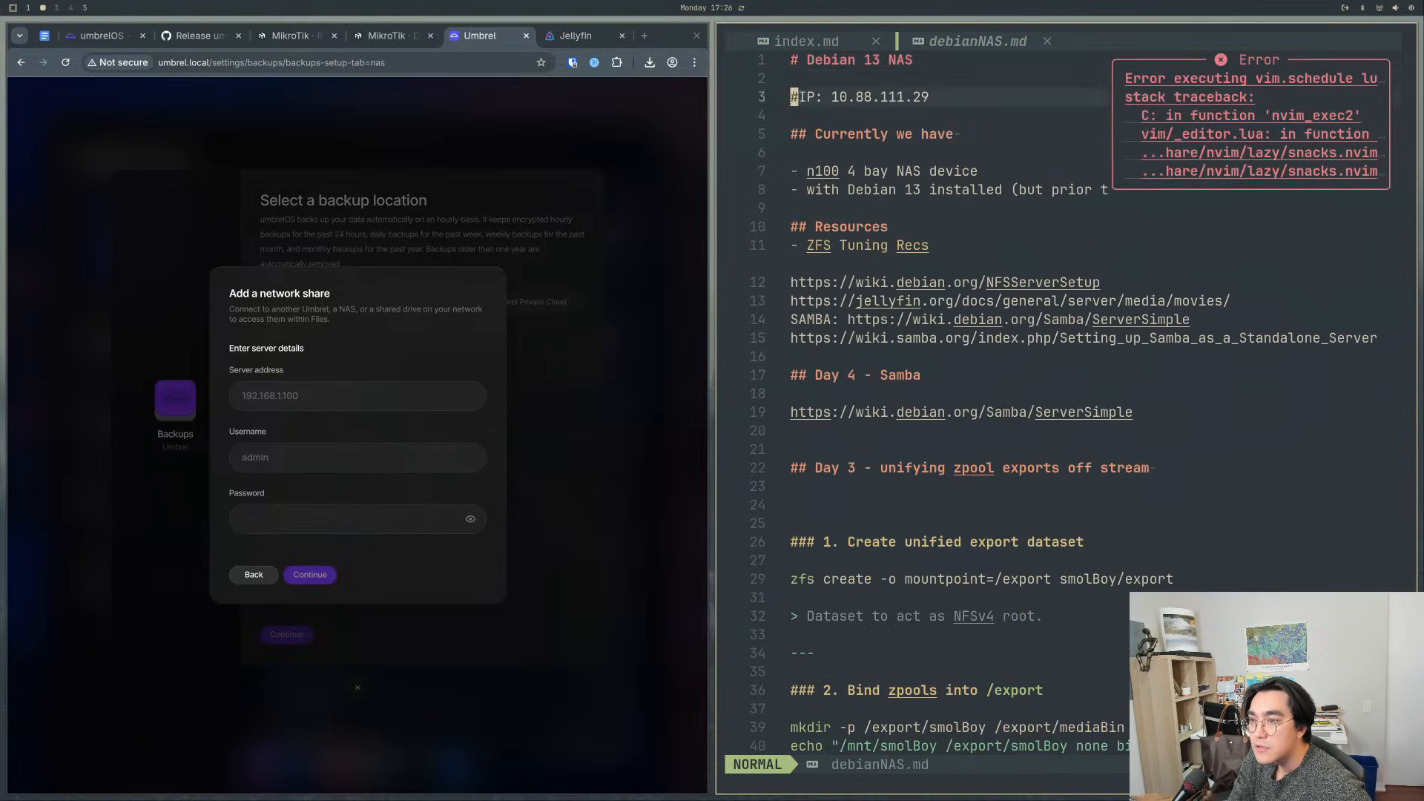
scroll(1059, 142, down, 7)
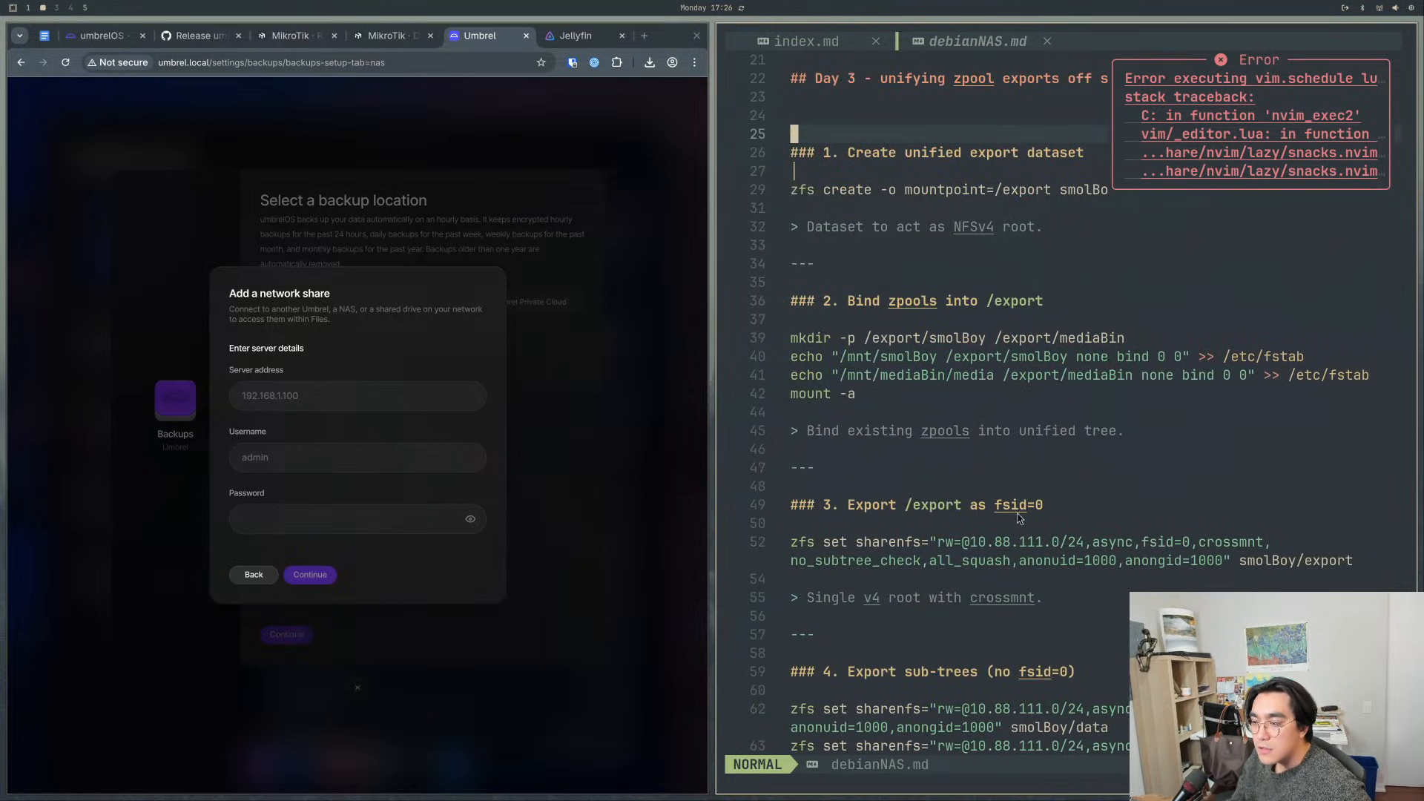
click(984, 475)
click(859, 357)
click(832, 342)
click(996, 342)
click(951, 377)
- Close the notes, open /etc/fstab in nvim with sudo, and highlight the mount entry under the NAS comment
text(:q)
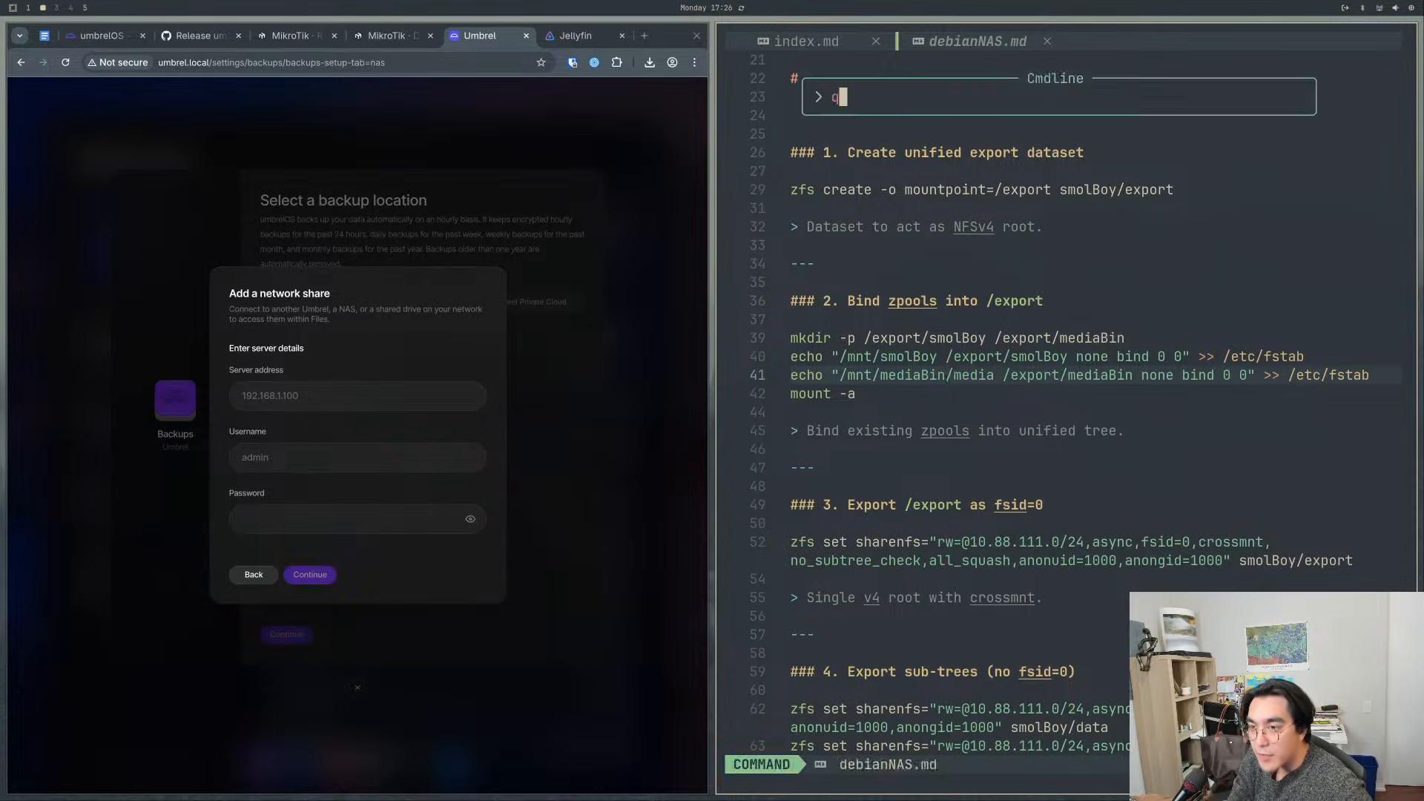
key(Return)
text(sudo )
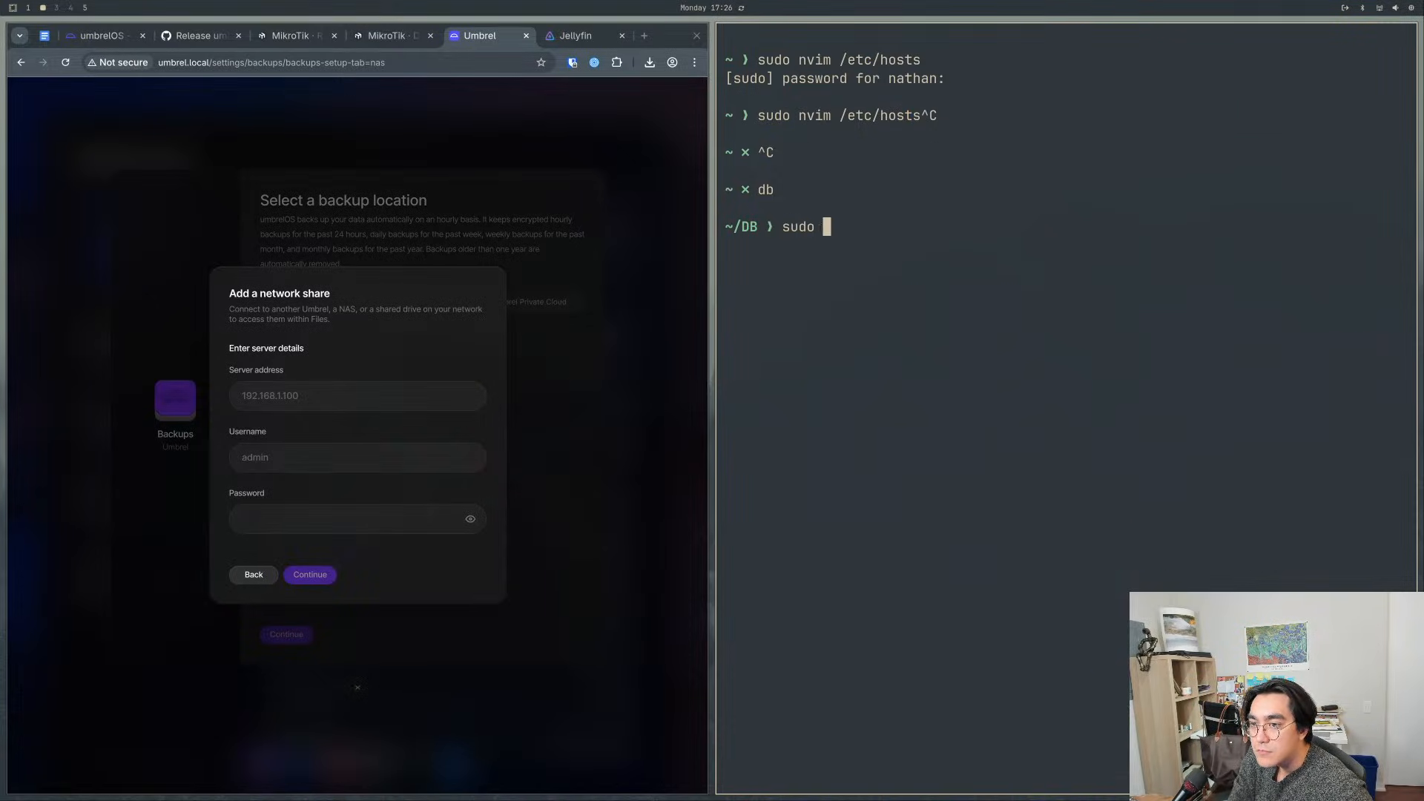
text(nvim /etc/fstab)
key(Return)
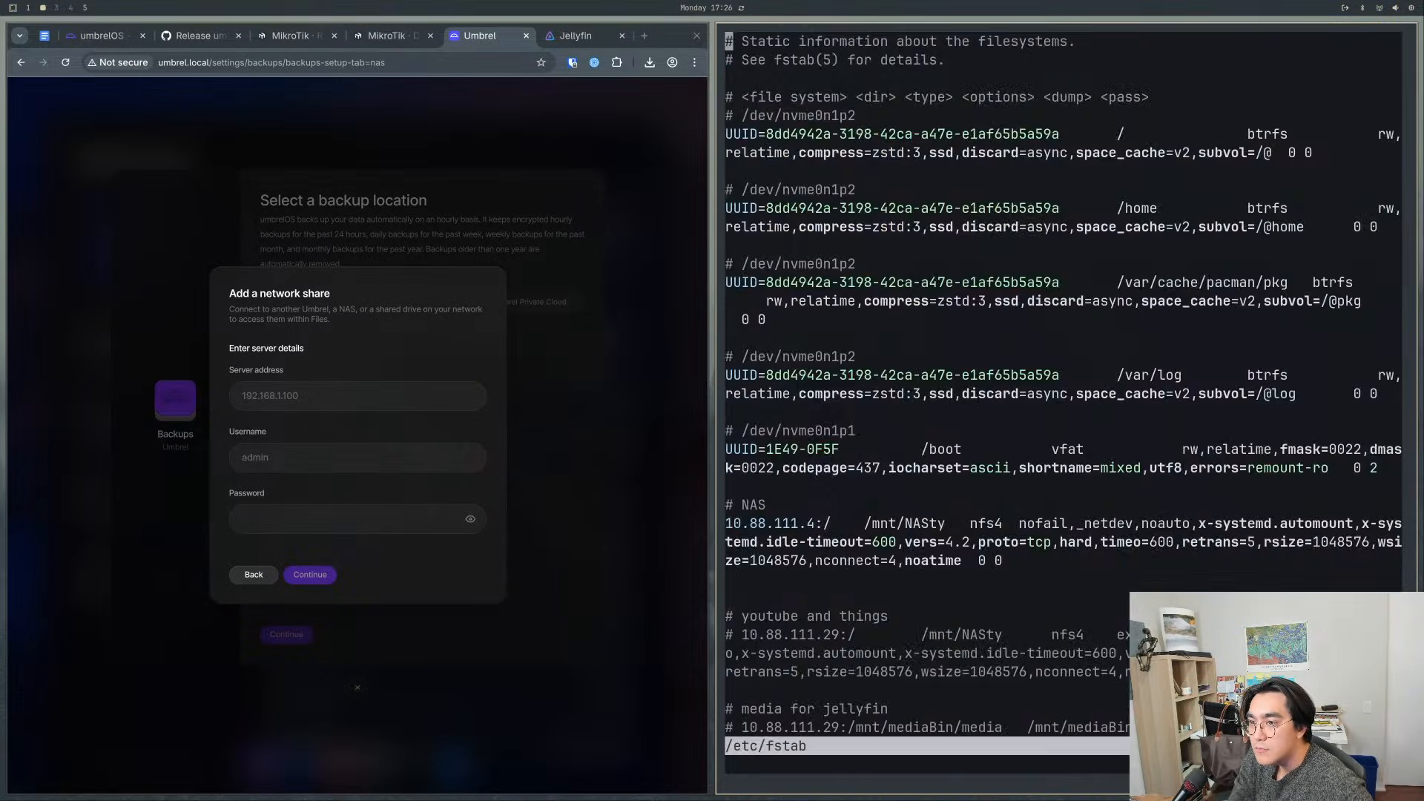
key(j)
key(j)
scroll(909, 471, down, 3)
click(771, 395)
key(shift+v)
- Enter 10.88.111.4 as the server address in the network share form
click(304, 388)
text(10.88.111.4)
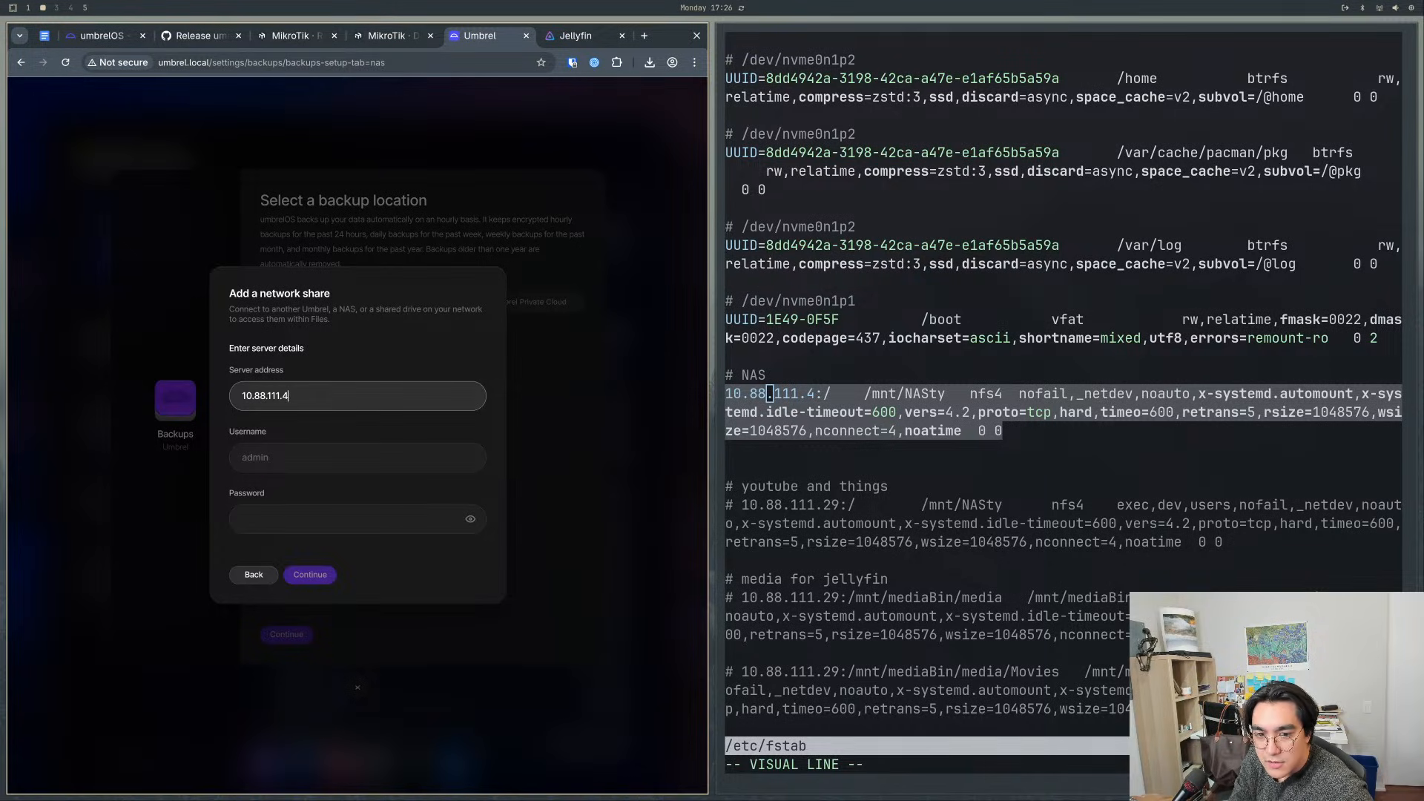
key(Tab)
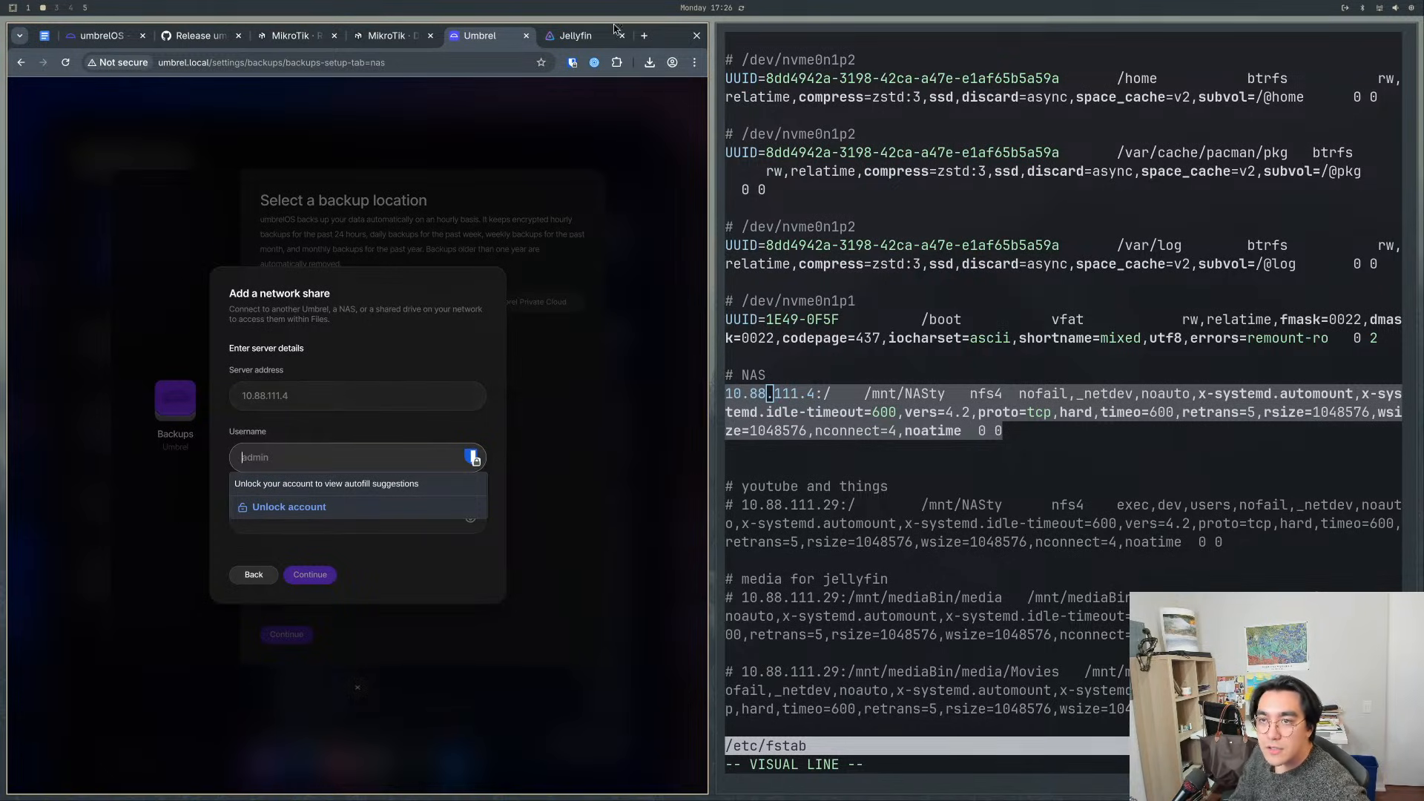
- Search the web for "umbrel NFS or SMB" and open the GitHub feature request on native SMB/NFS share mounting
click(644, 35)
text(umbrel NFS or SMB)
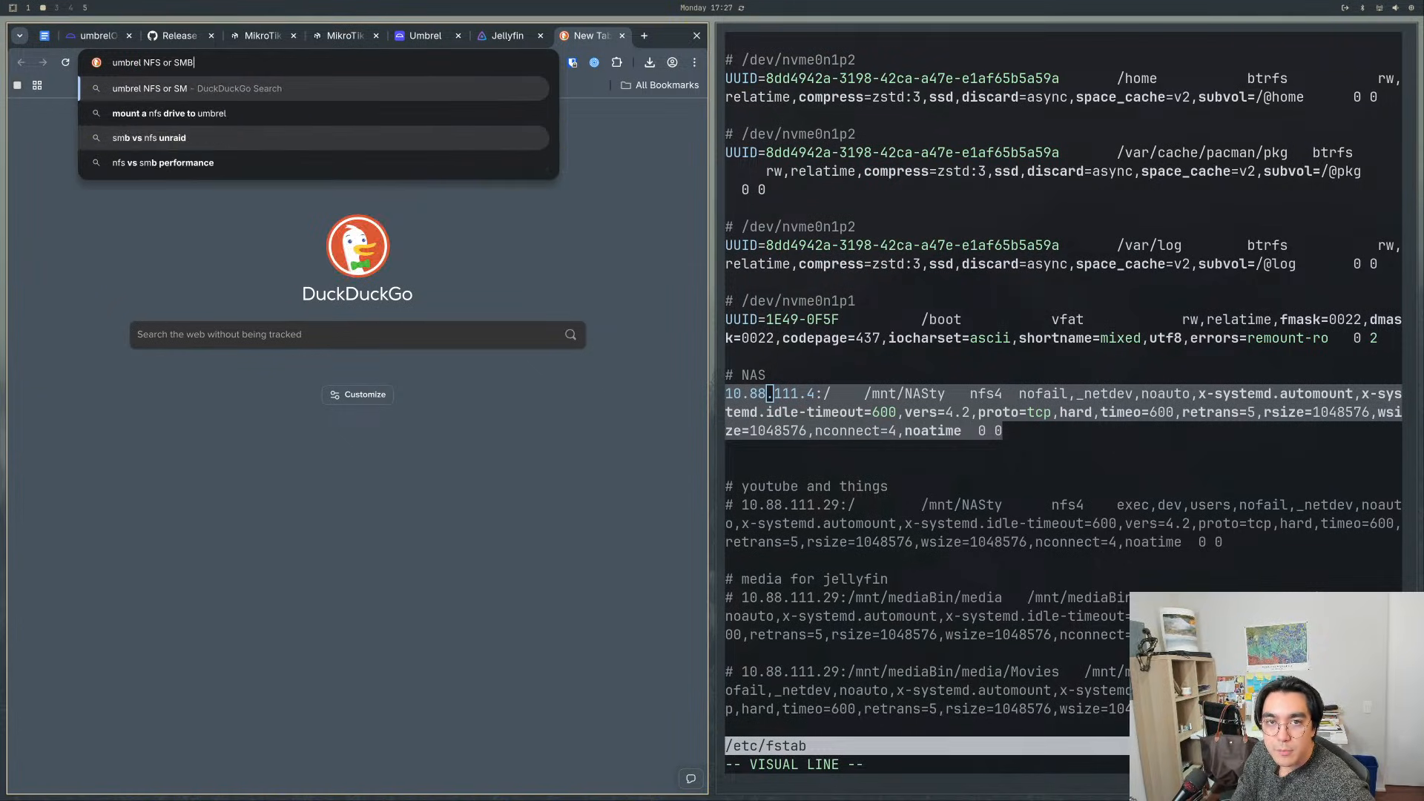
key(Return)
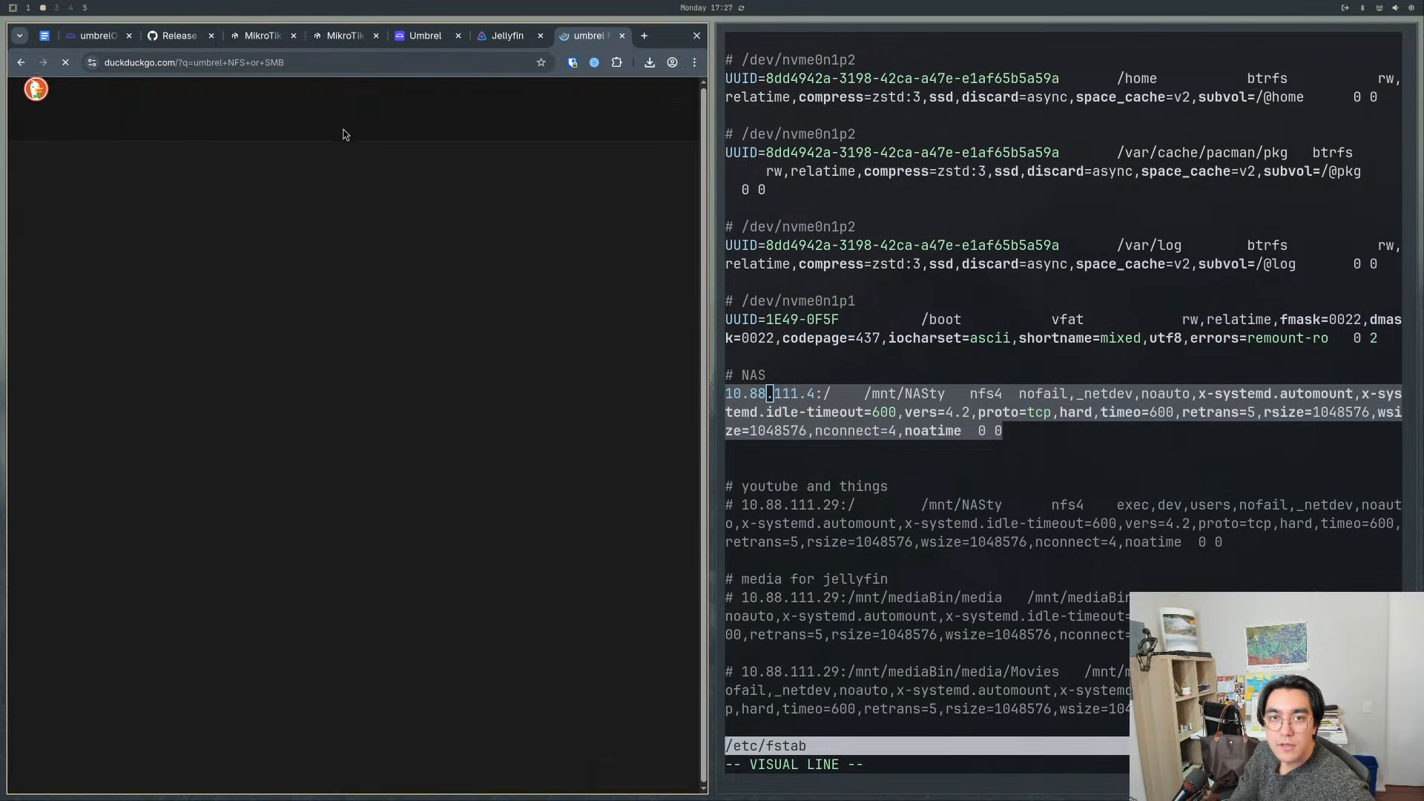
click(150, 320)
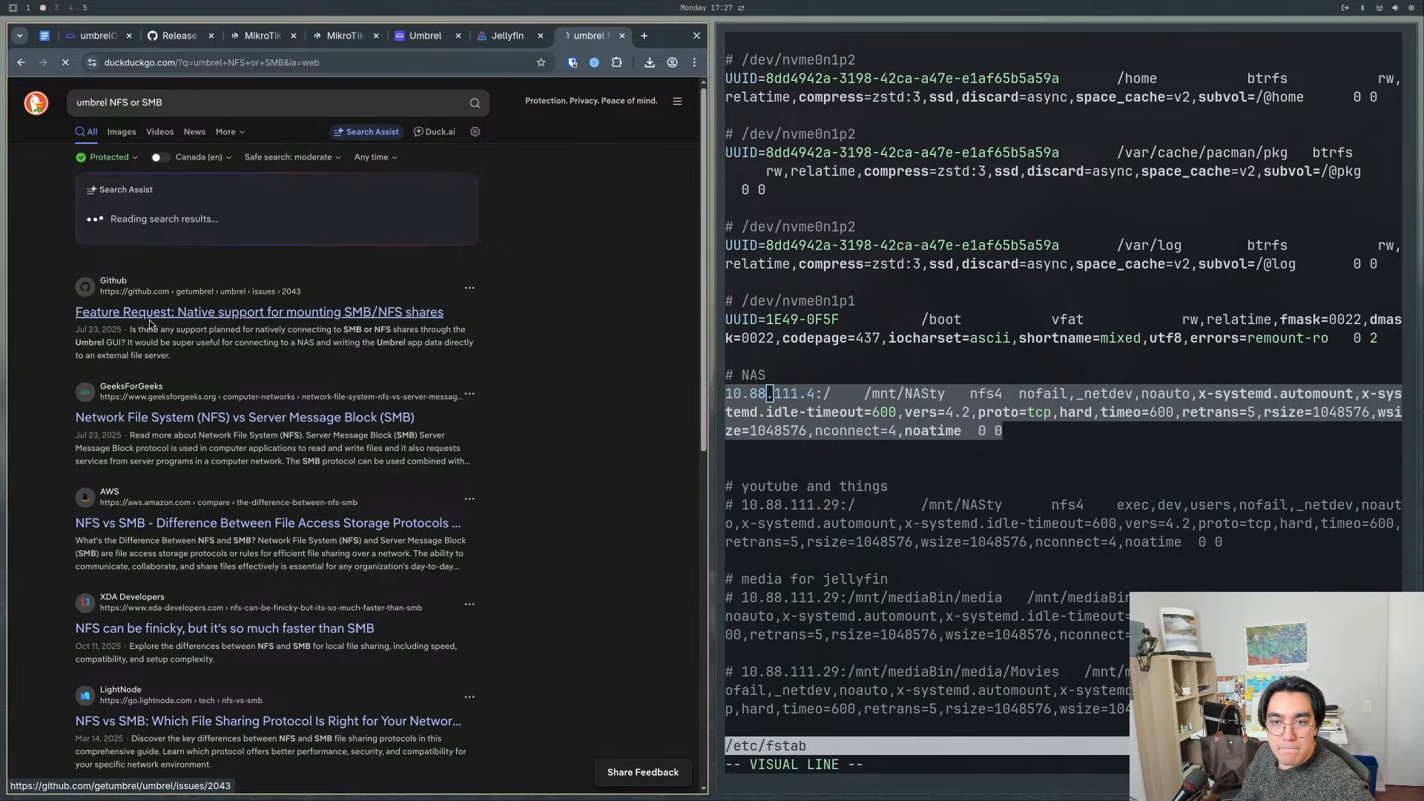
- Read the original request and the comments in the GitHub issue on mounting SMB/NFS shares in Umbrel
scroll(179, 483, down, 3)
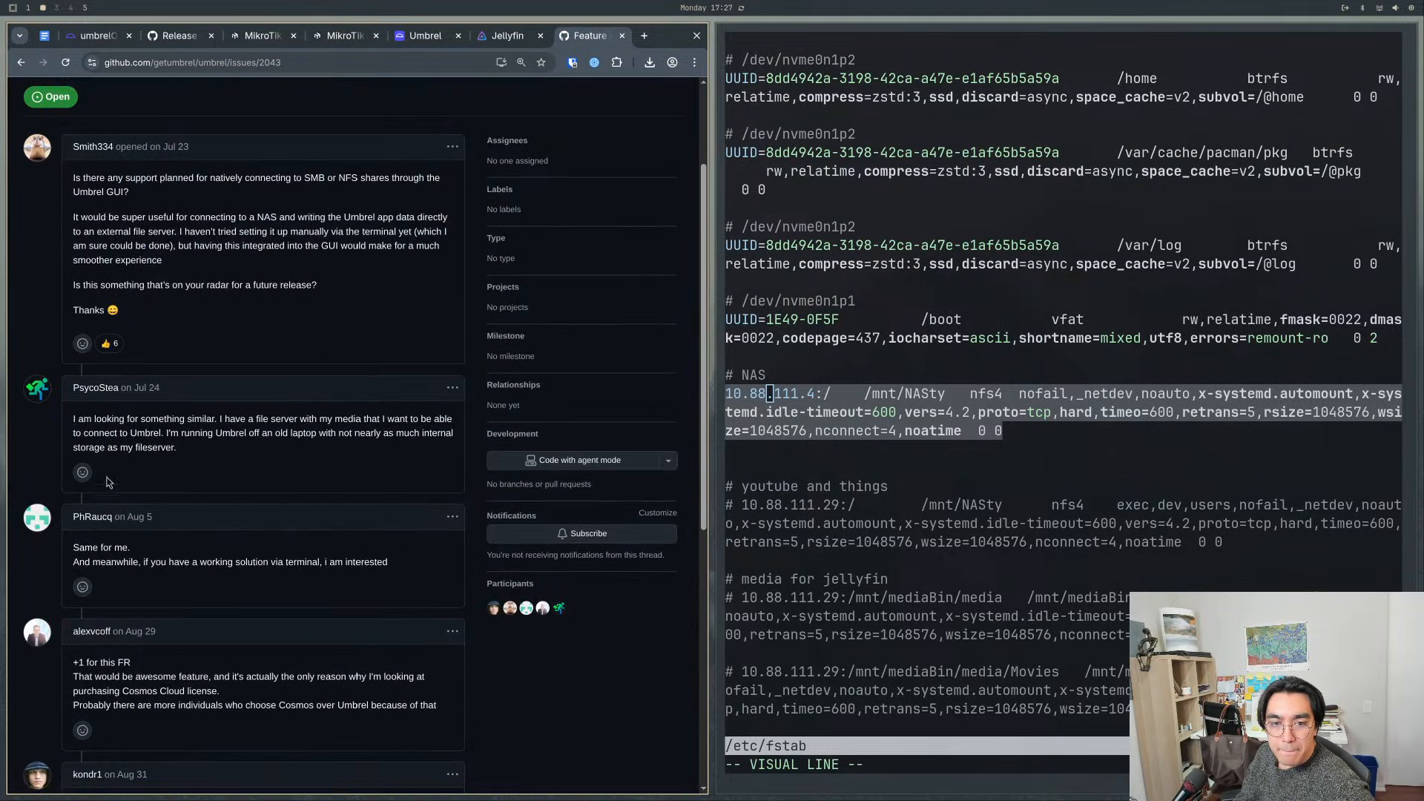
scroll(264, 481, down, 5)
scroll(263, 481, down, 1)
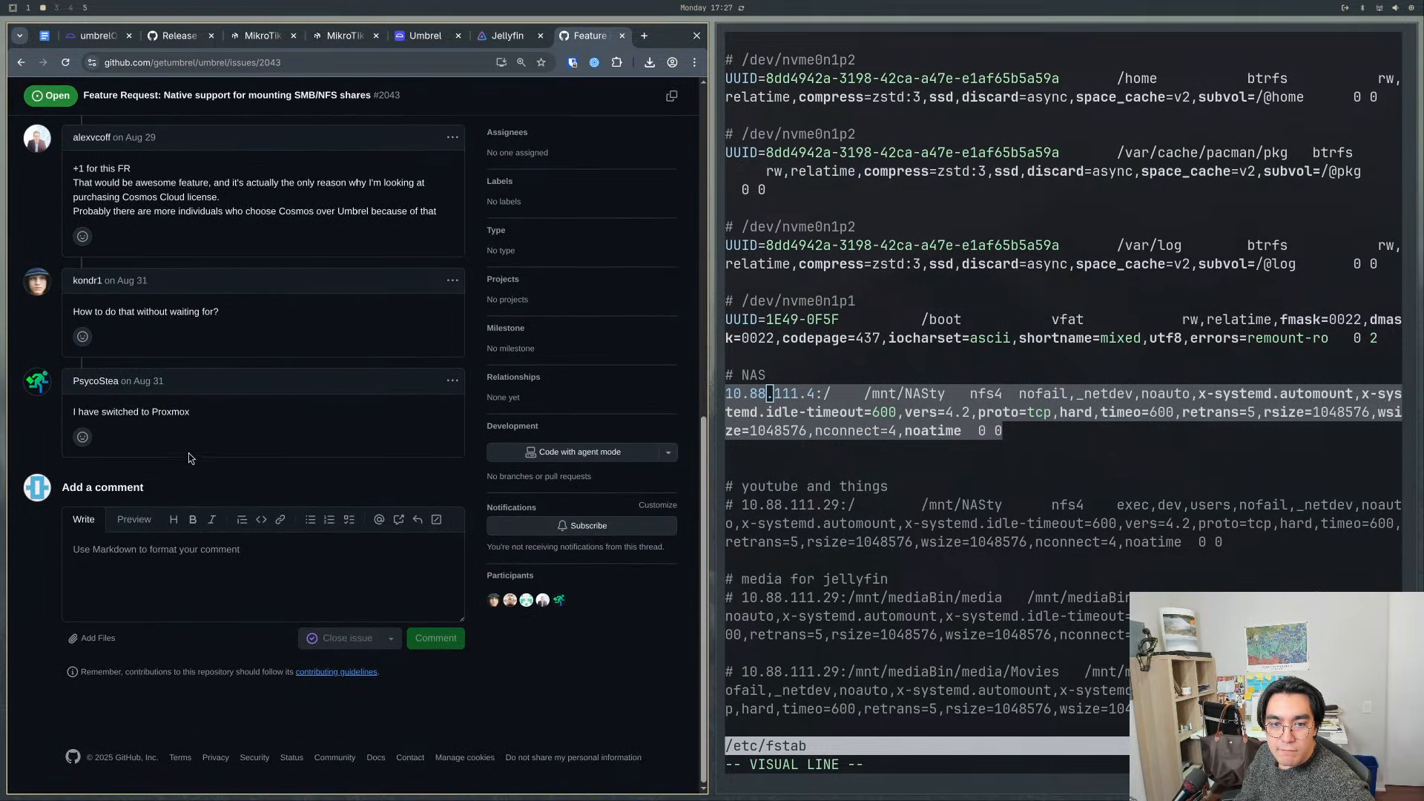
drag(206, 424, 73, 408)
click(101, 402)
scroll(148, 431, up, 1)
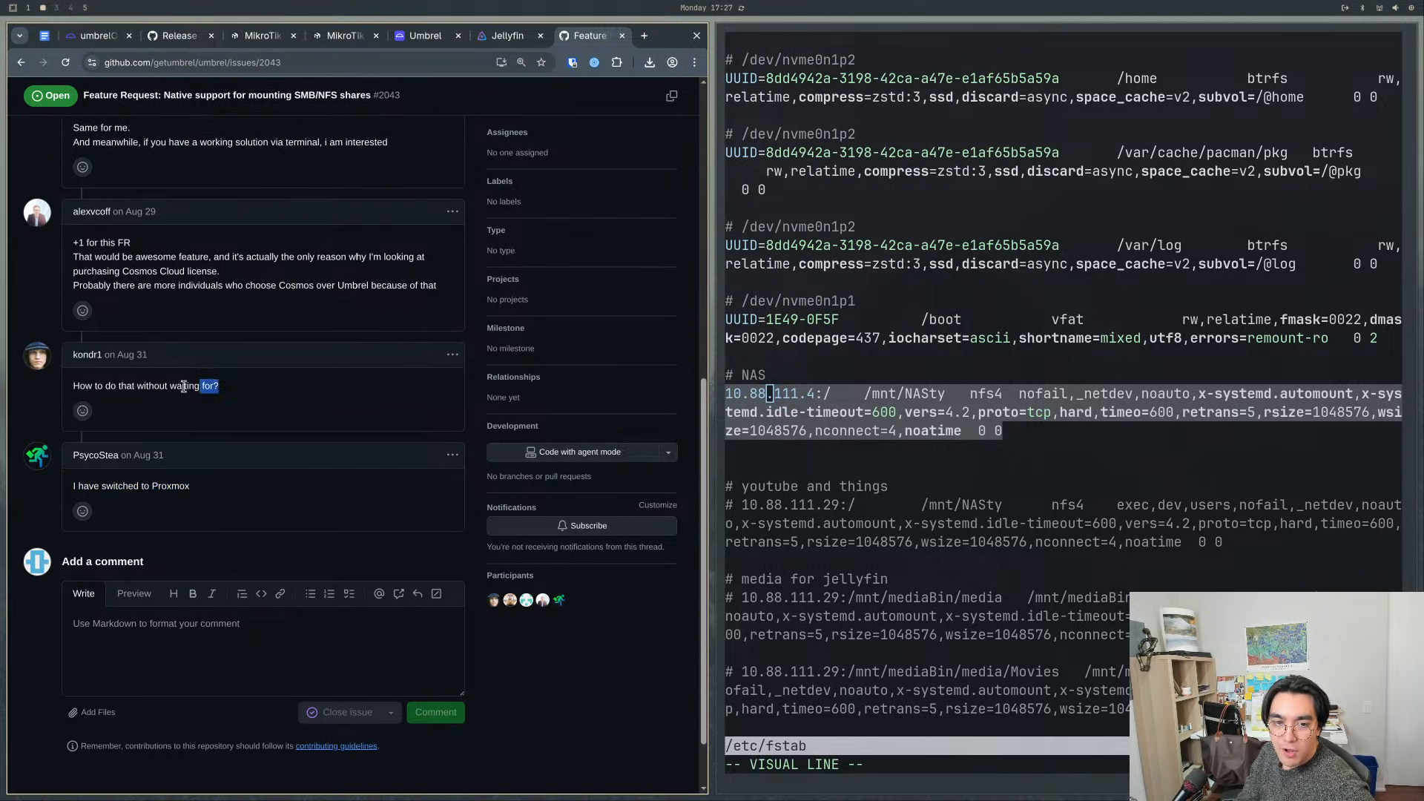
drag(218, 385, 72, 389)
click(96, 401)
scroll(103, 405, up, 1)
drag(74, 335, 270, 343)
click(271, 346)
scroll(255, 386, up, 2)
scroll(255, 386, up, 3)
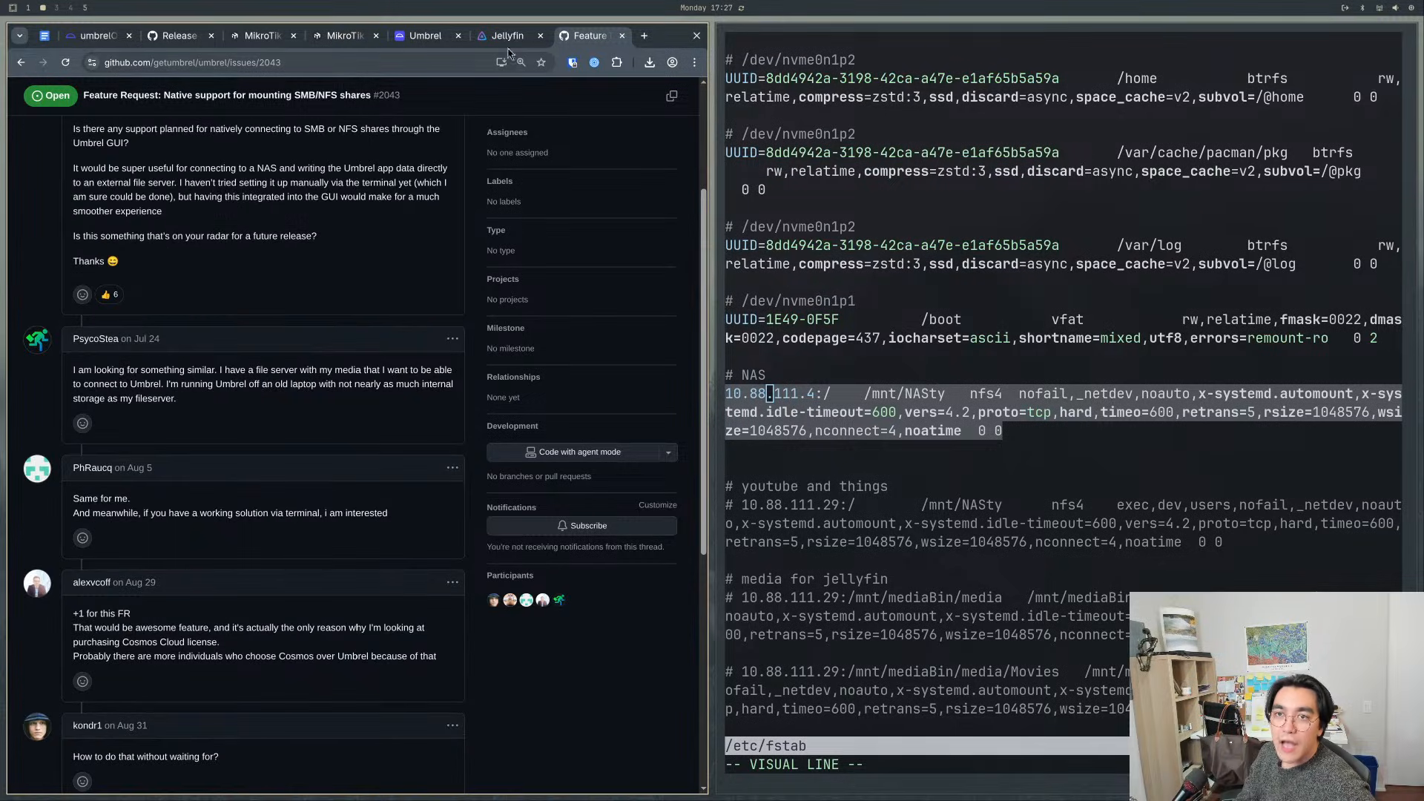
- Return to Umbrel's network share form, back out of it without connecting, and close the backup setup and Settings
key(ctrl+shift+Tab)
key(ctrl+shift+Tab)
click(286, 379)
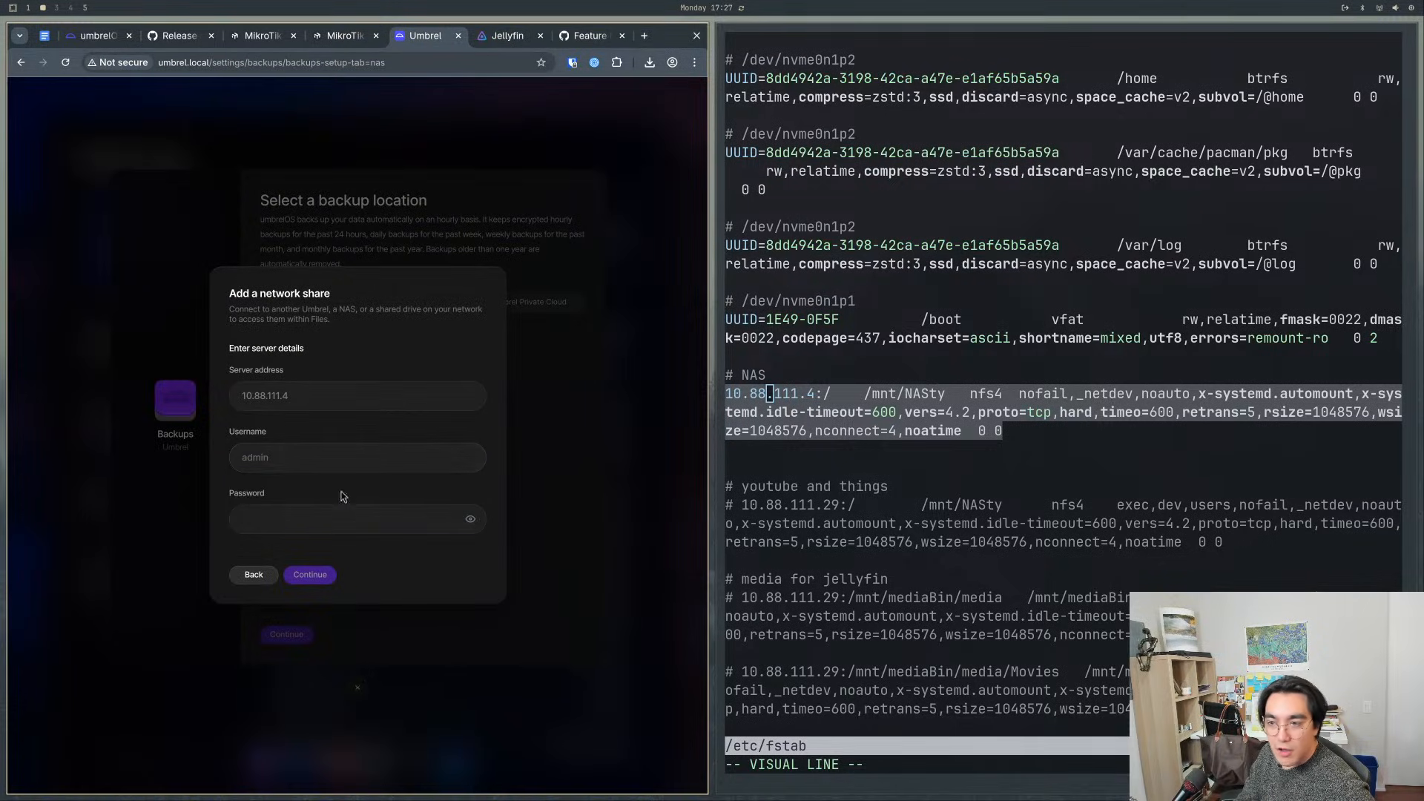
click(307, 460)
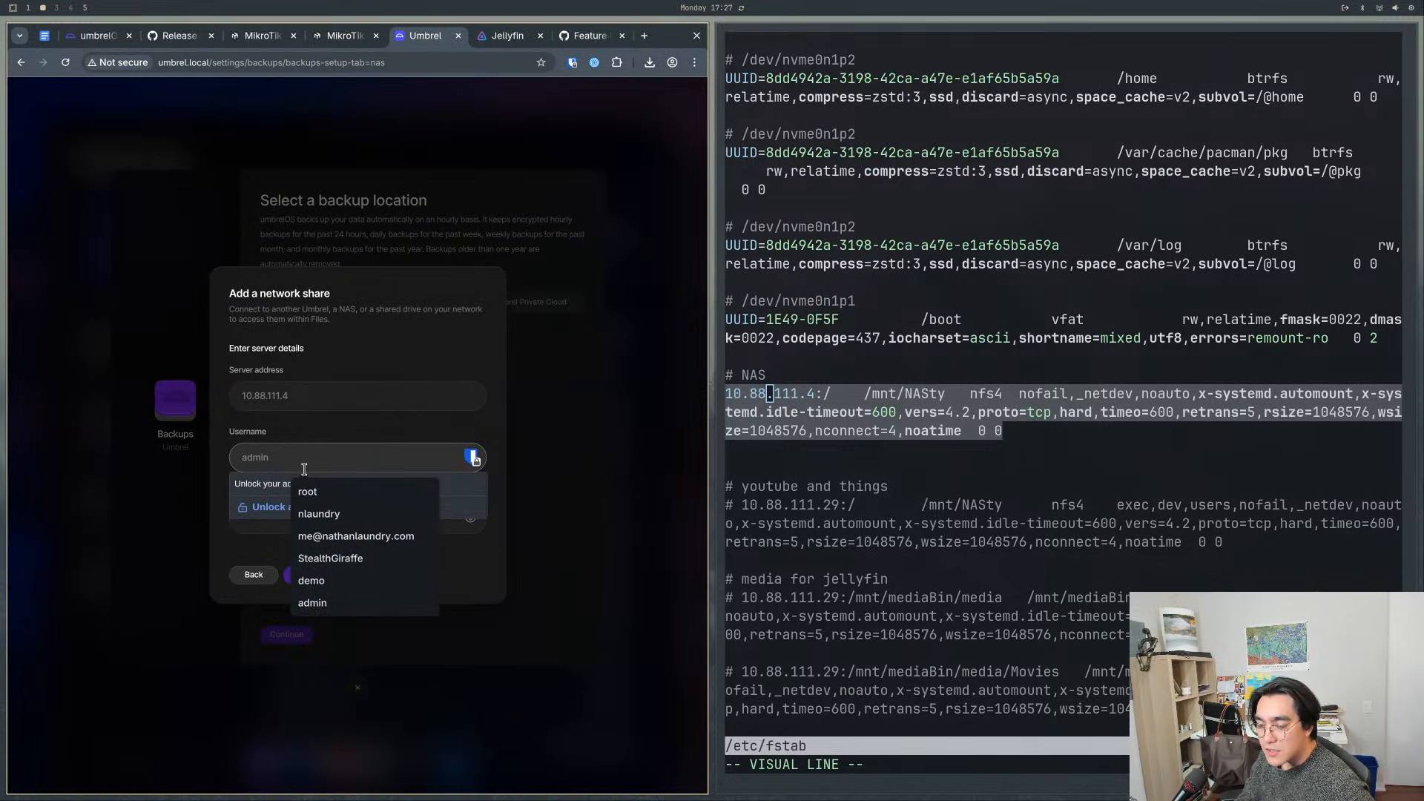
click(379, 383)
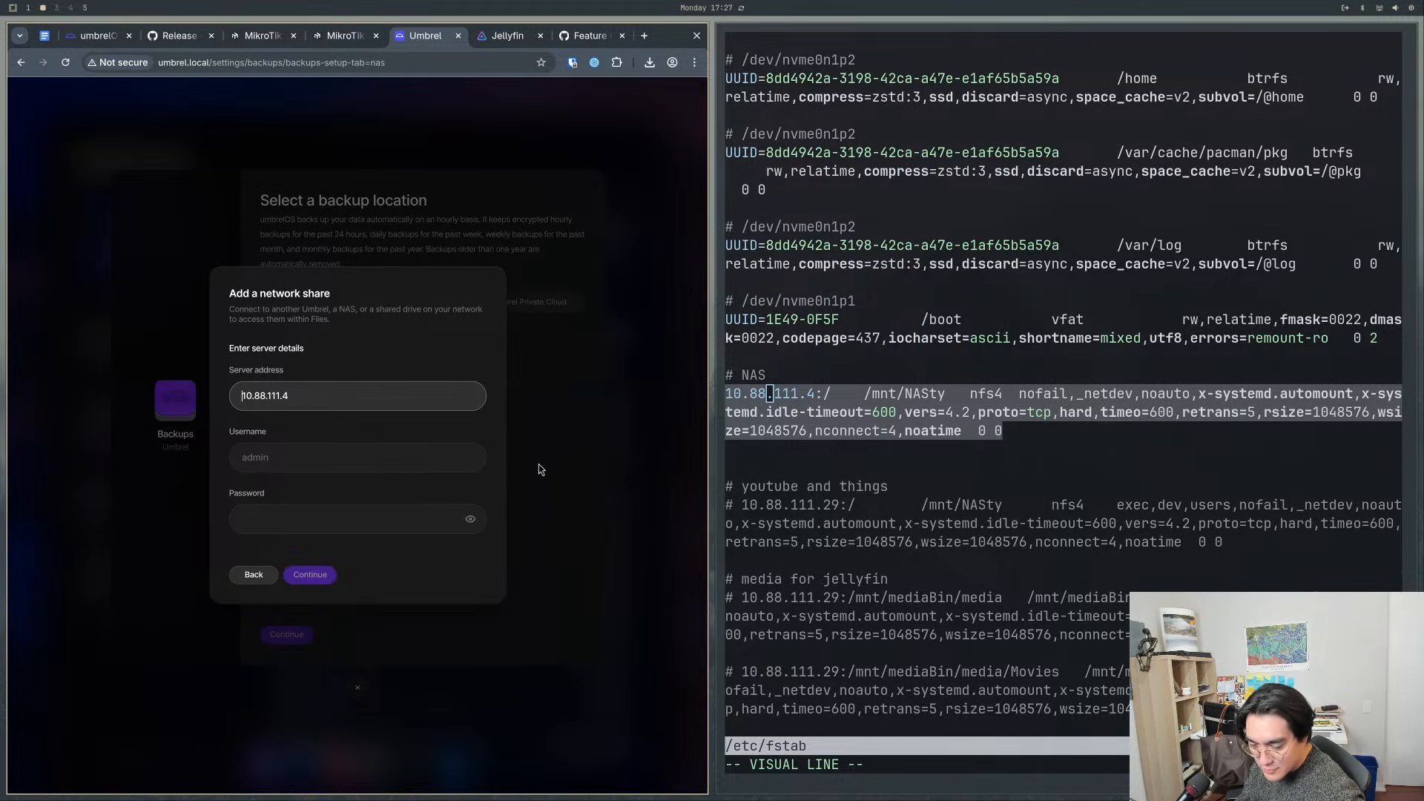
click(253, 575)
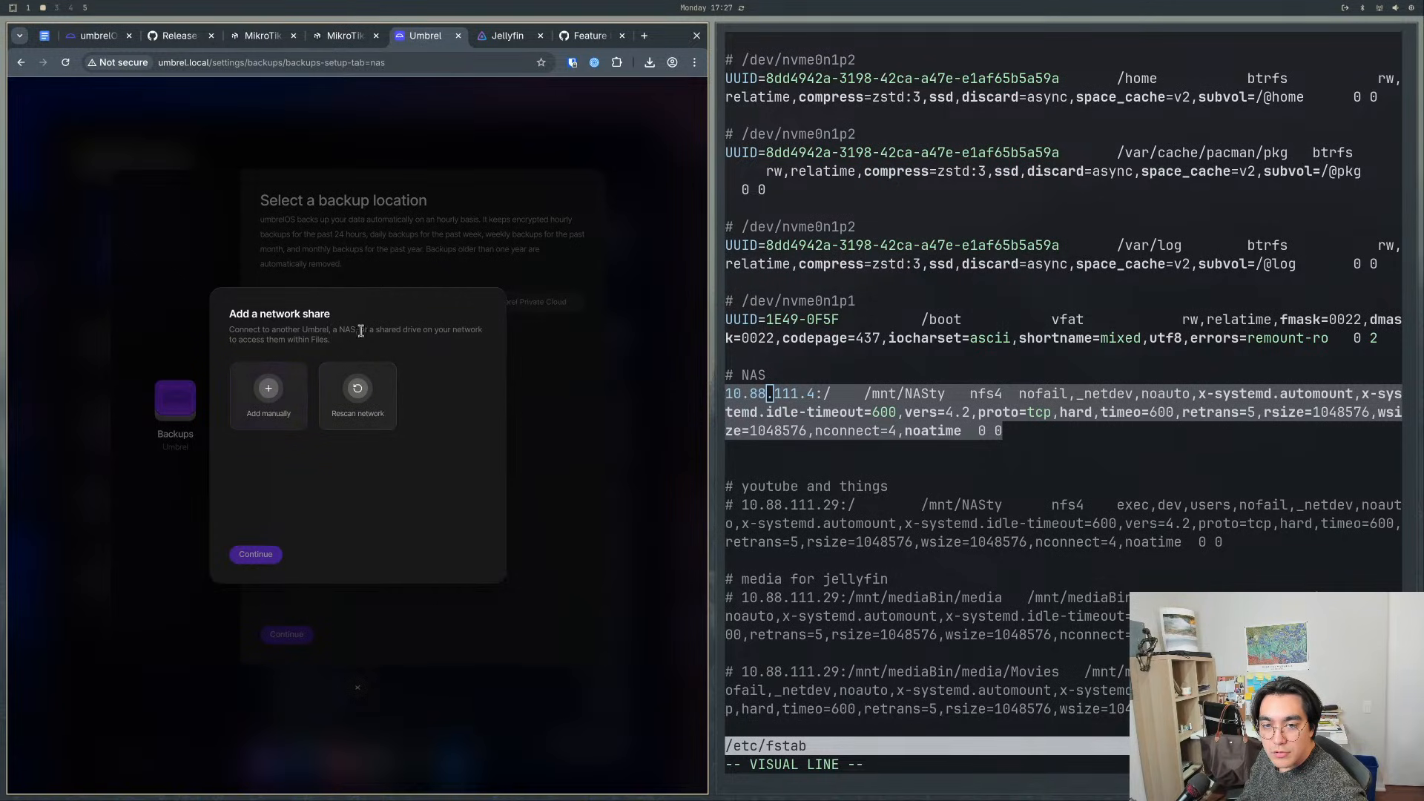
click(347, 350)
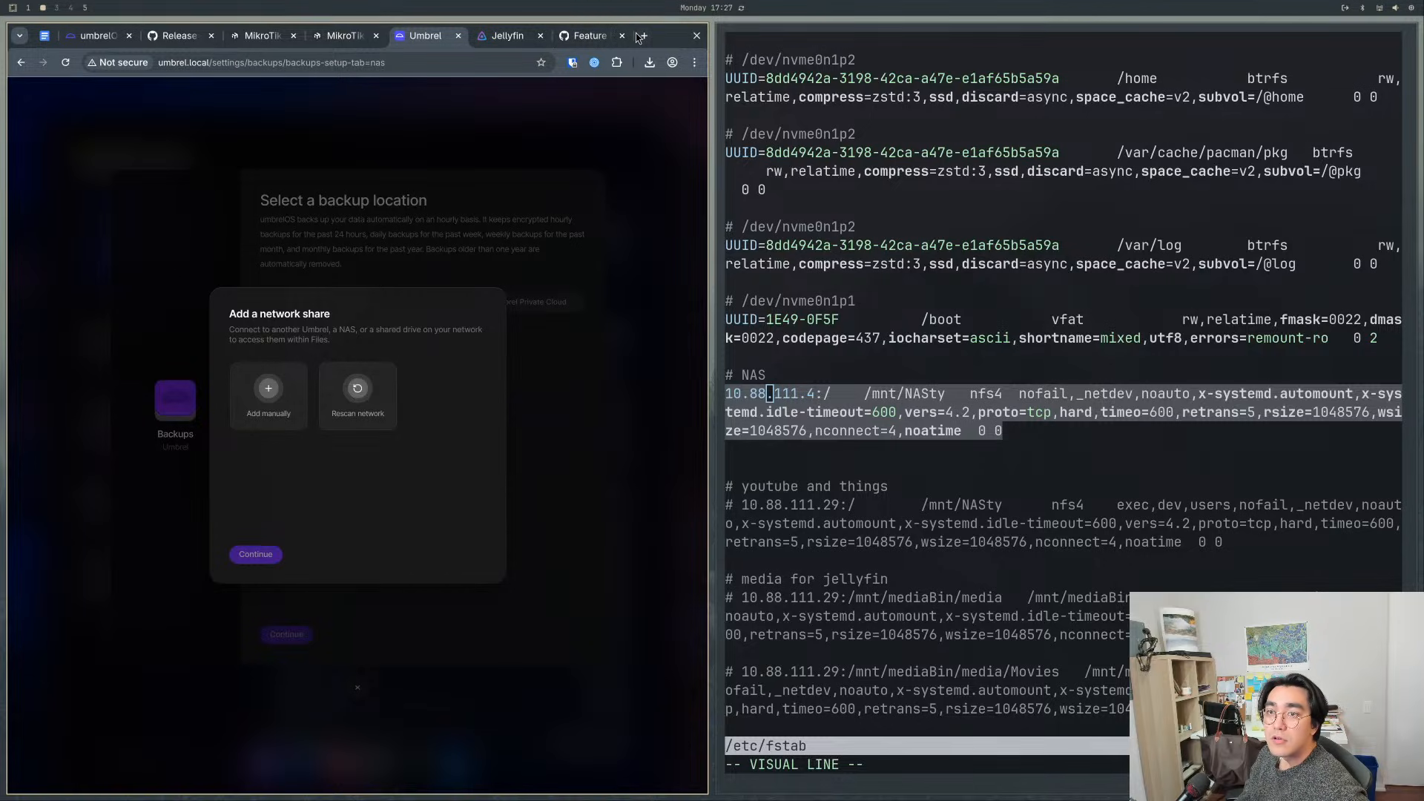
click(770, 153)
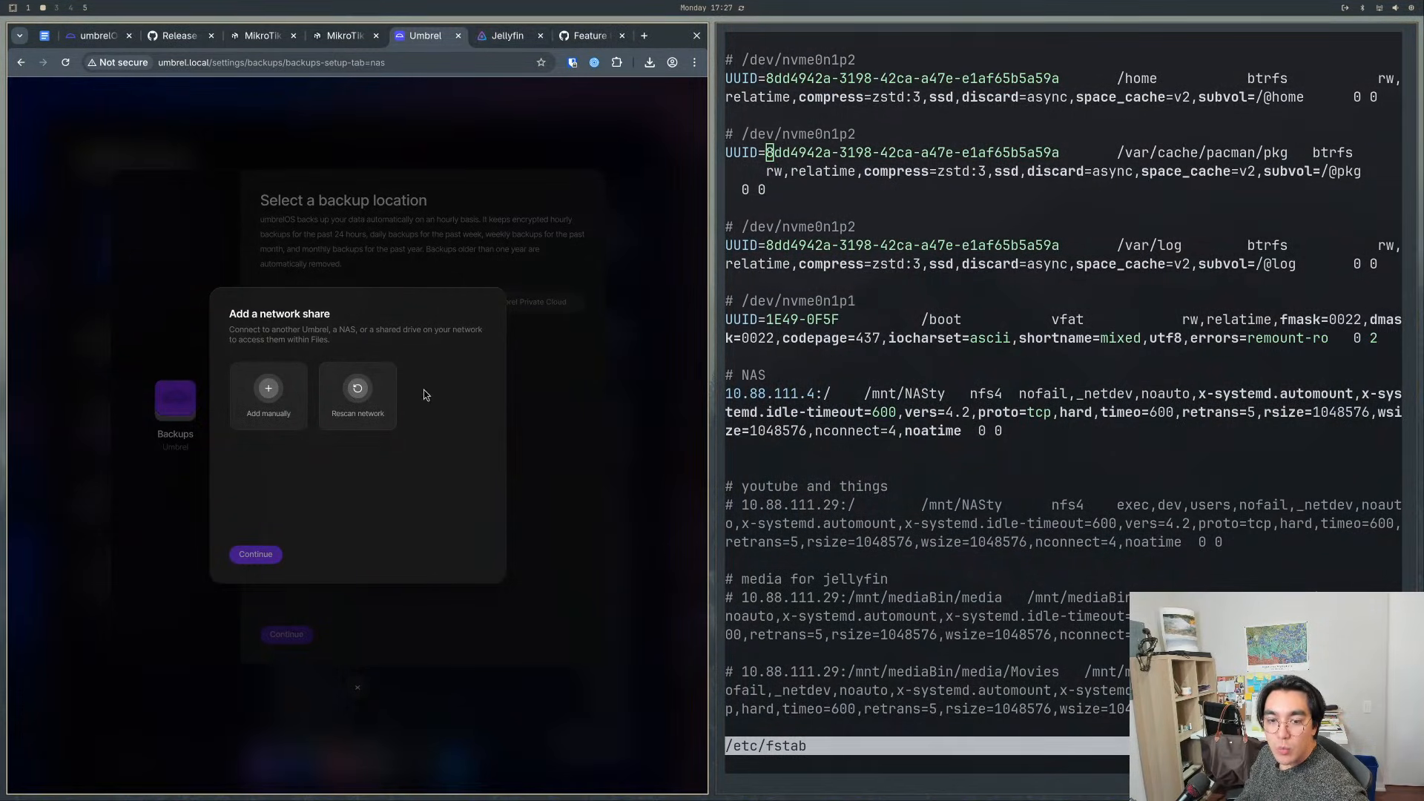
click(580, 507)
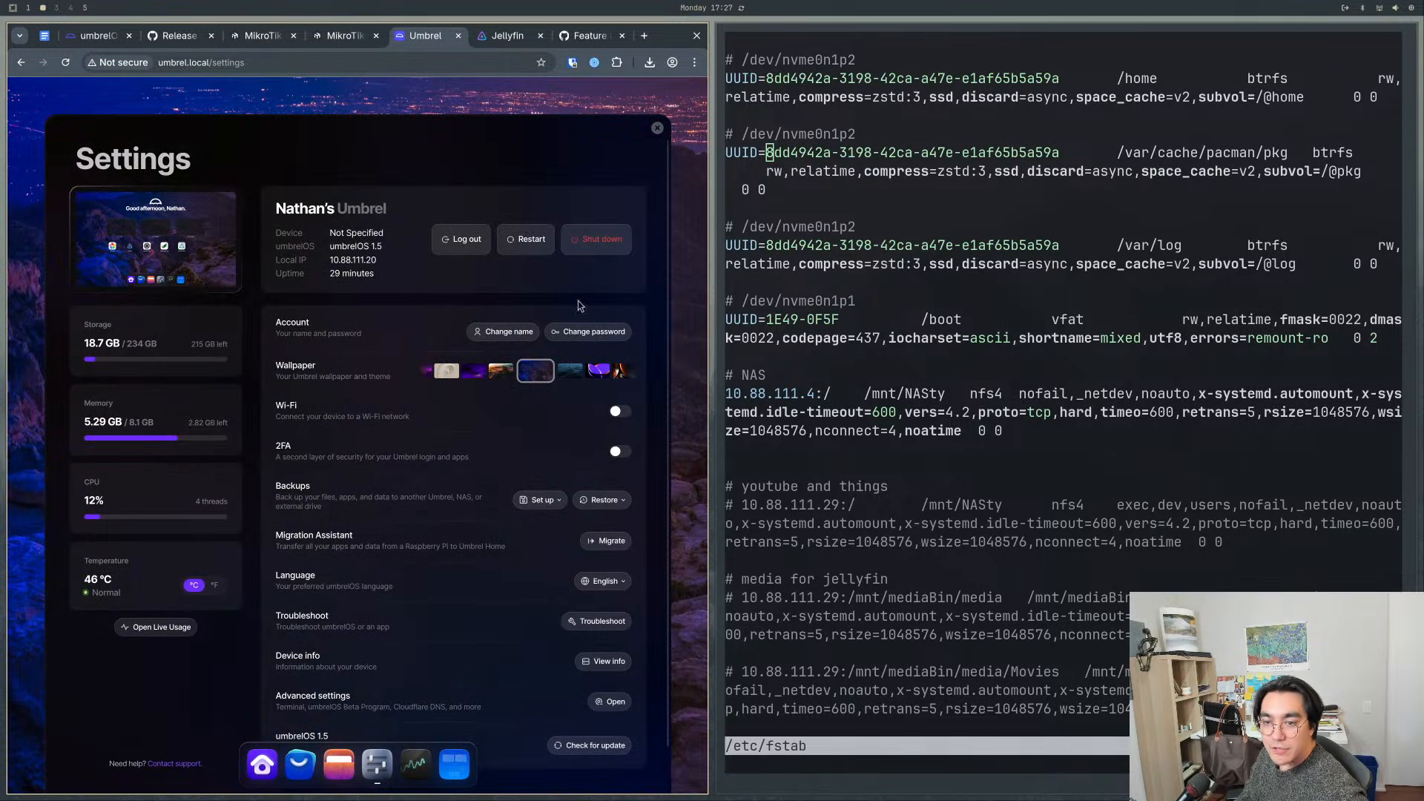
scroll(560, 406, down, 1)
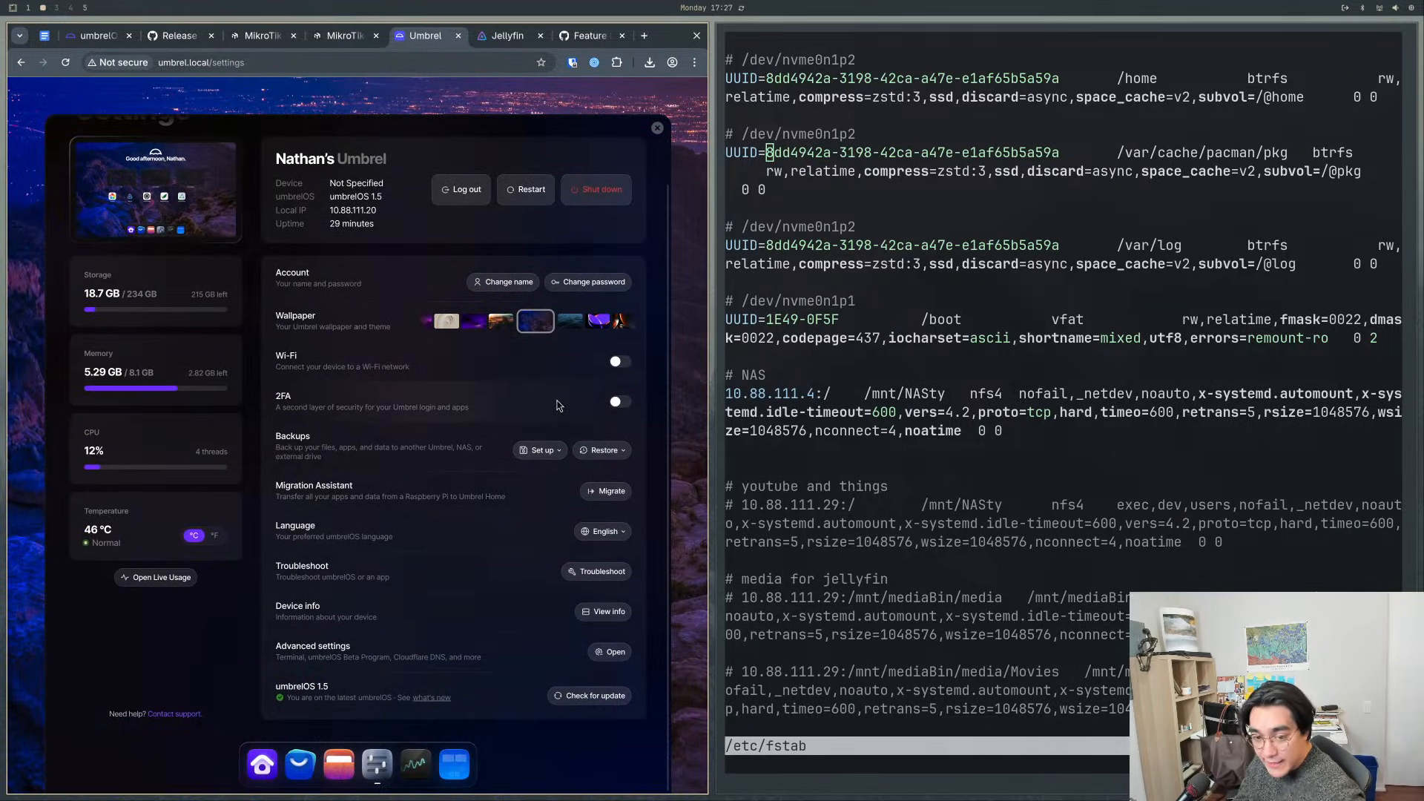
click(658, 128)
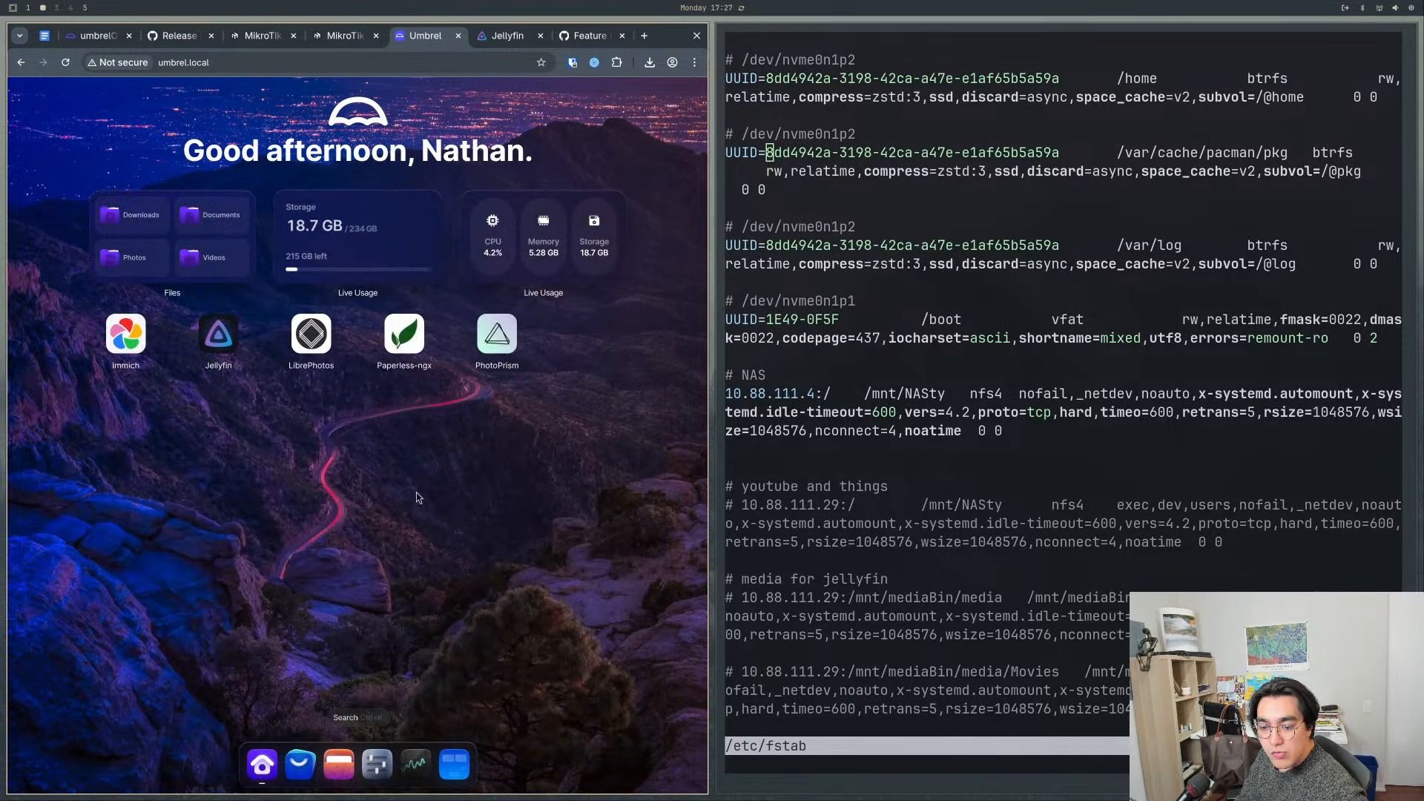
- Open the App Store and look through the popular, staff-picked and new apps on the Discover page
click(306, 760)
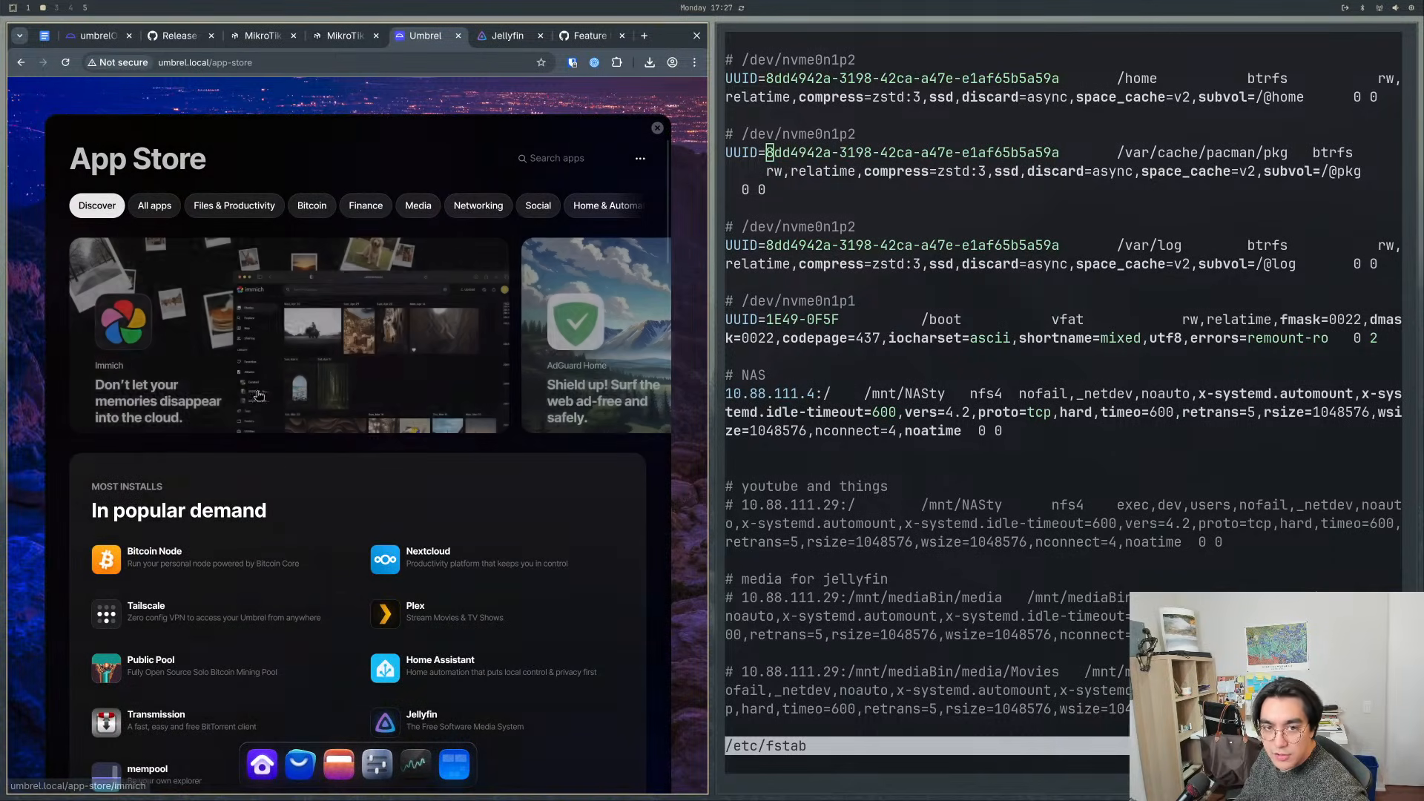
click(565, 154)
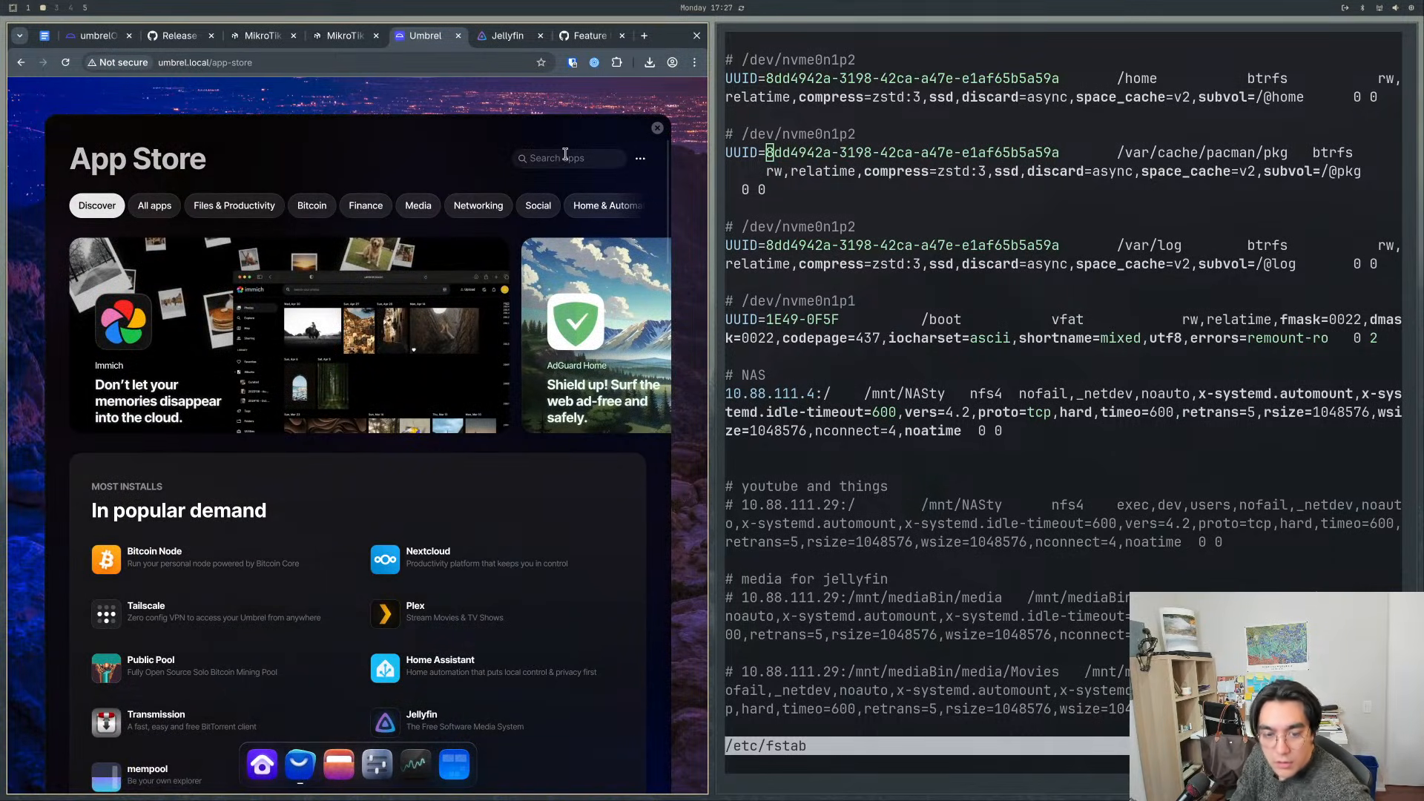
scroll(405, 149, down, 2)
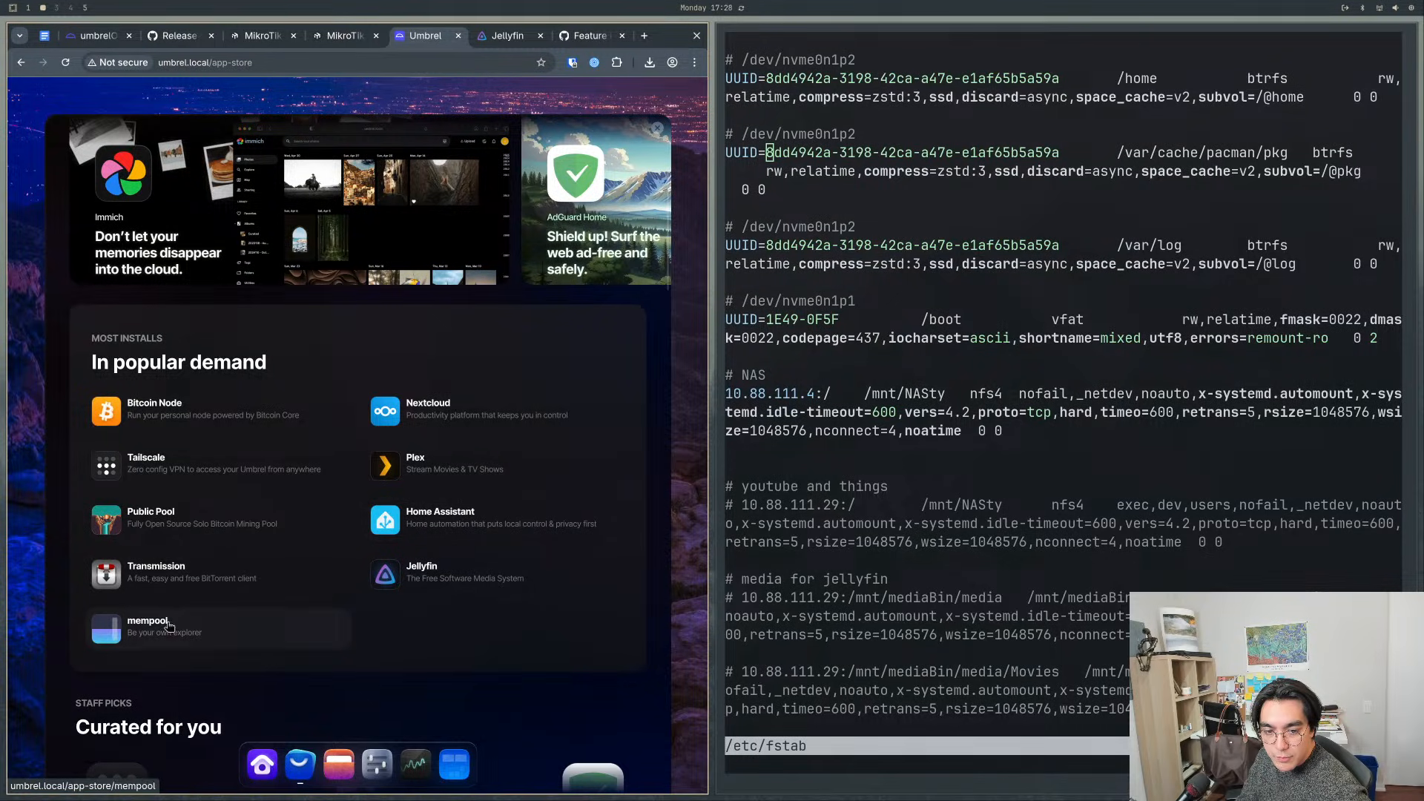
scroll(484, 443, down, 7)
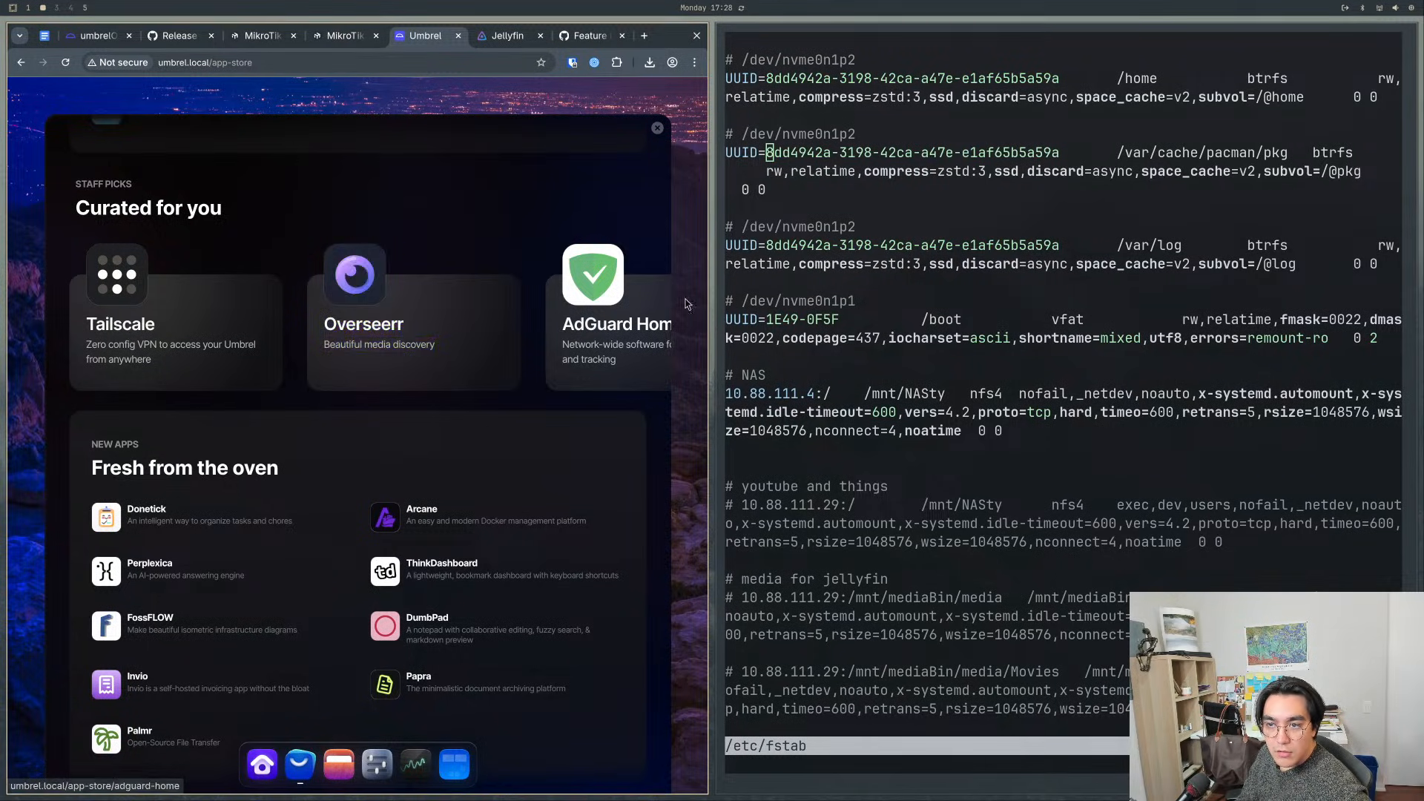
scroll(581, 391, down, 2)
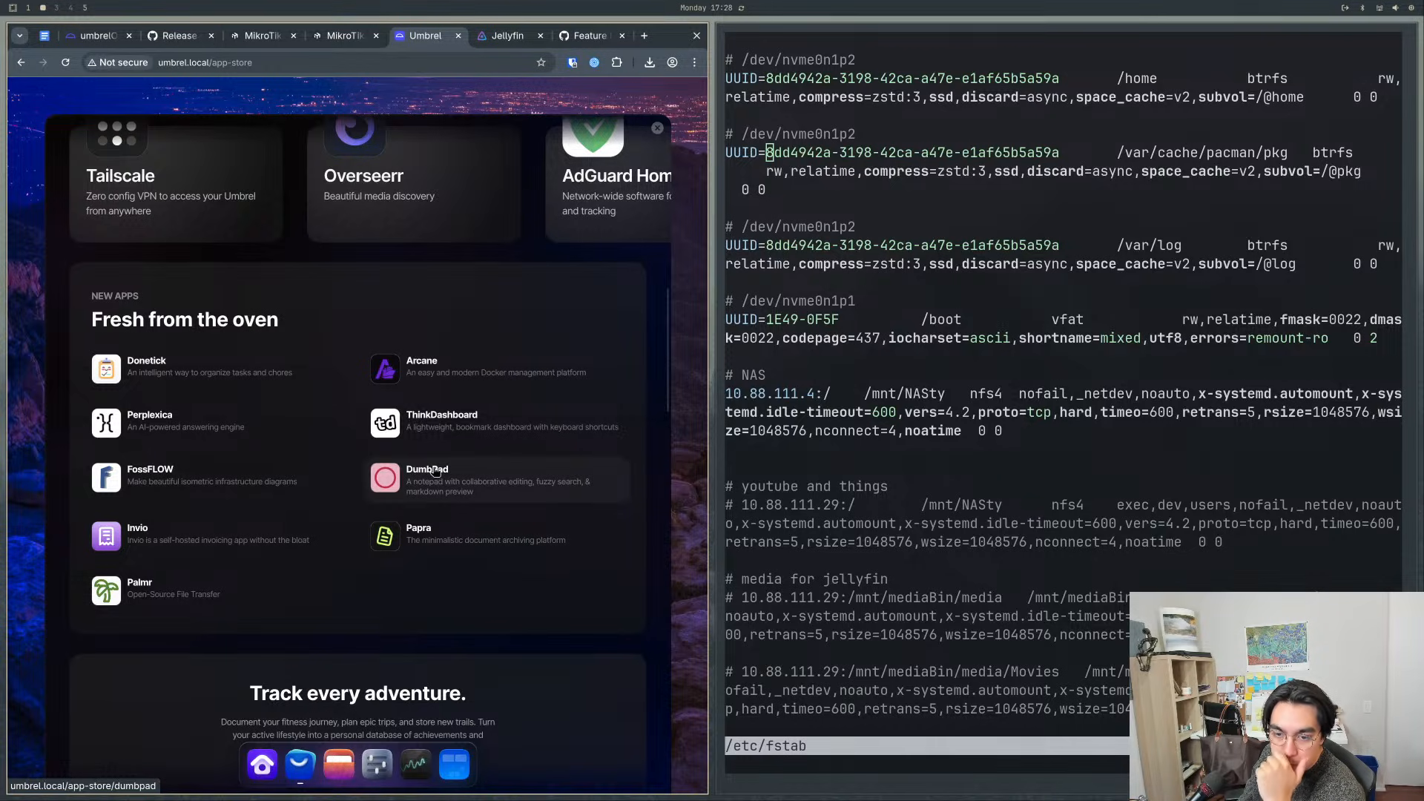
scroll(435, 472, down, 5)
scroll(294, 430, down, 1)
drag(248, 249, 500, 273)
click(489, 282)
scroll(489, 297, down, 5)
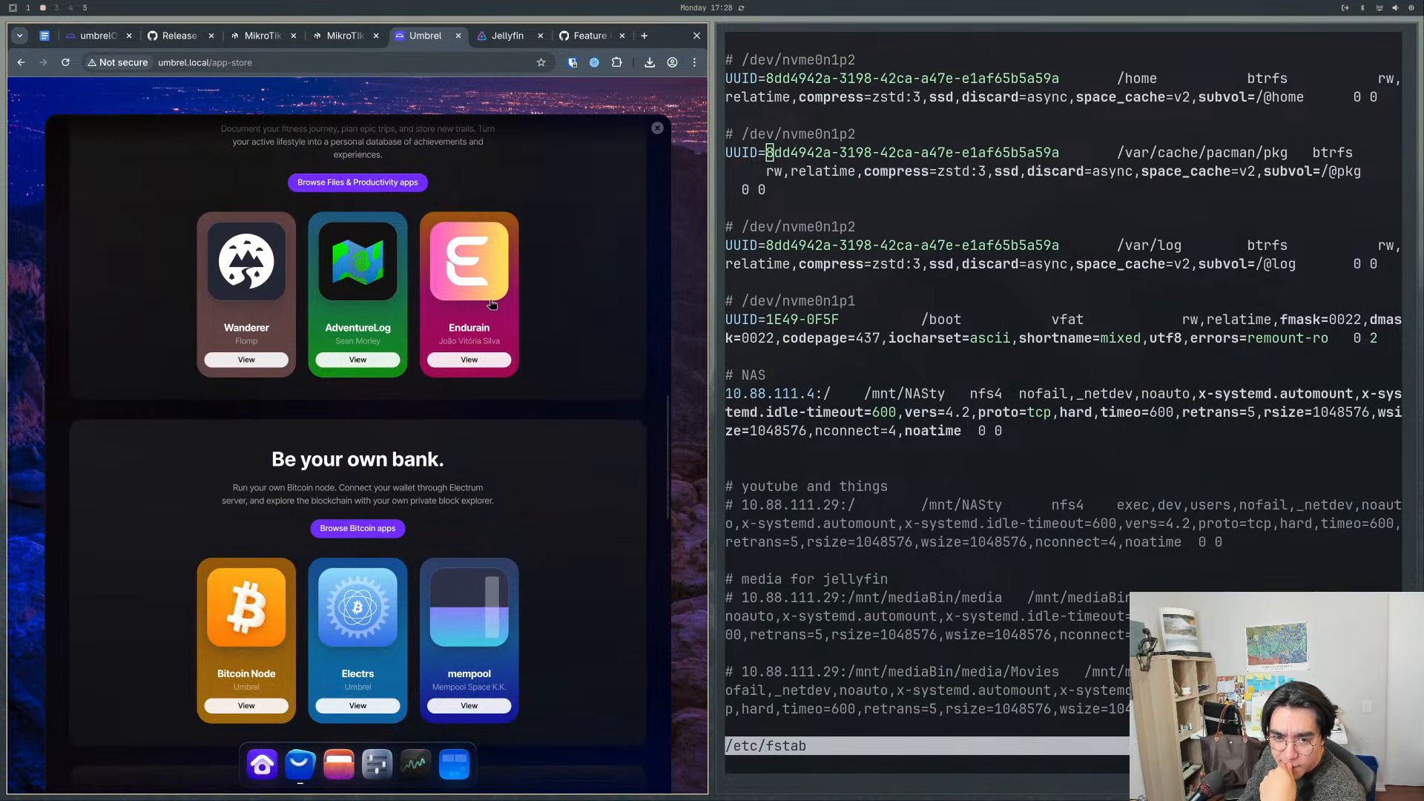
- Examine the Bitcoin, essentials, private AI, finance and hidden gems sections of the Discover page
scroll(489, 314, down, 2)
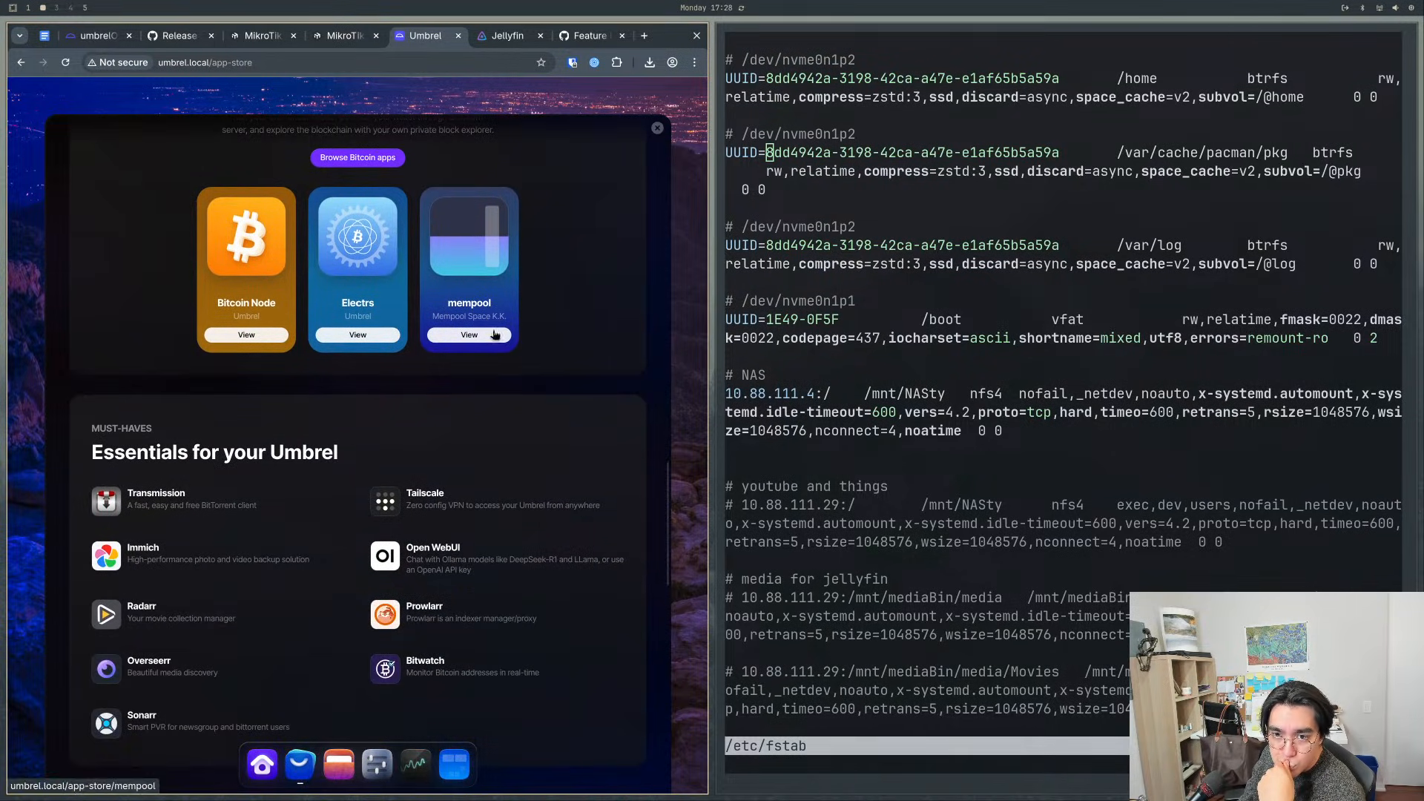
scroll(241, 391, down, 2)
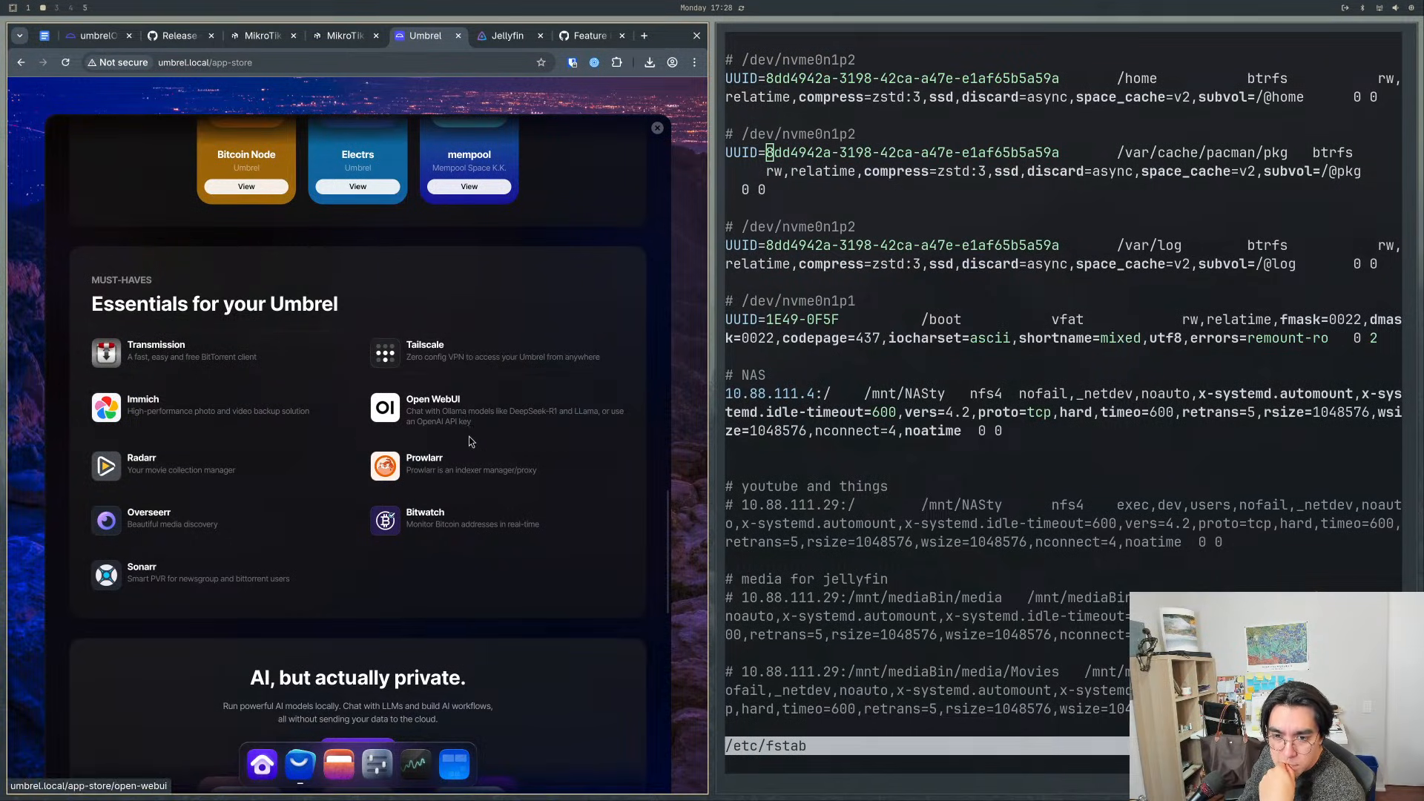
scroll(412, 408, down, 1)
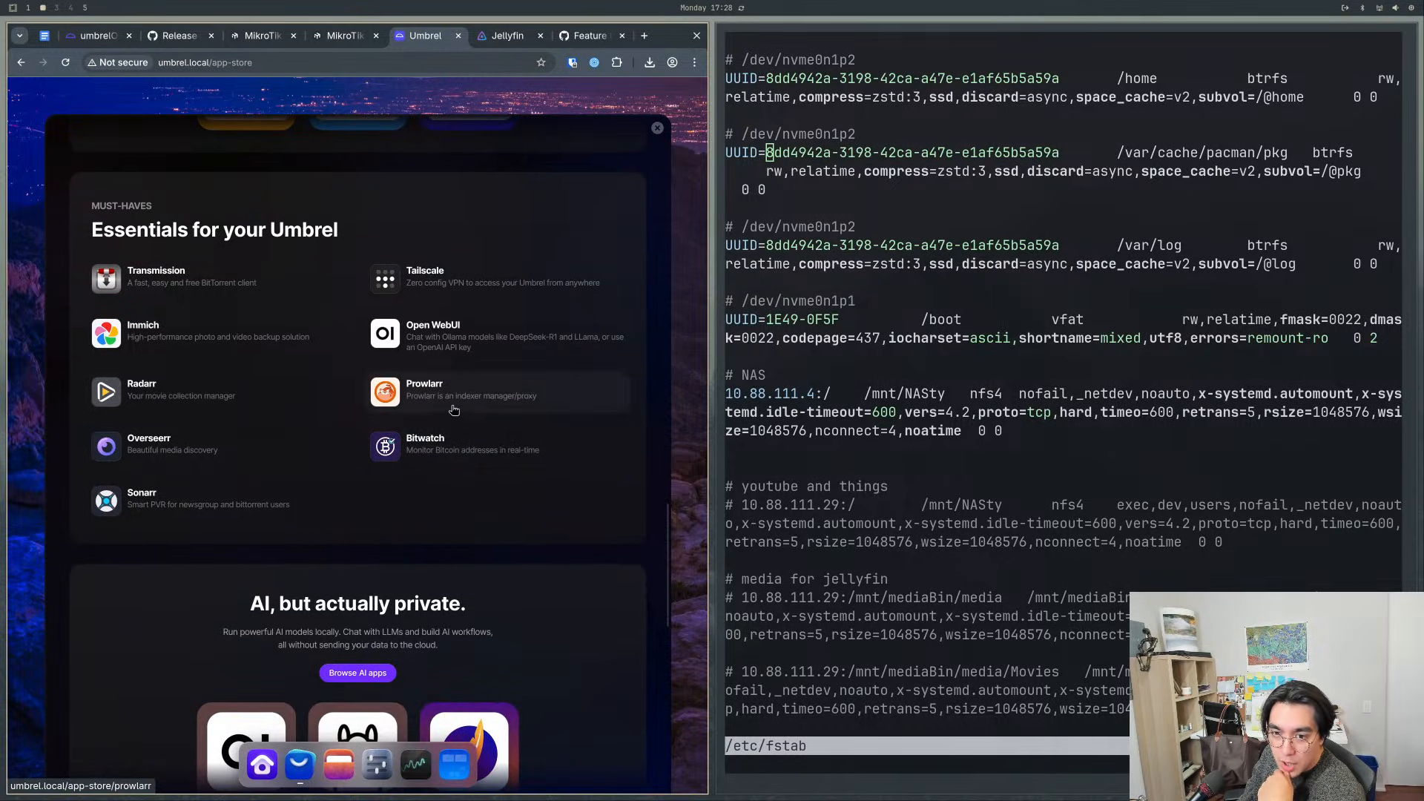
scroll(454, 410, down, 3)
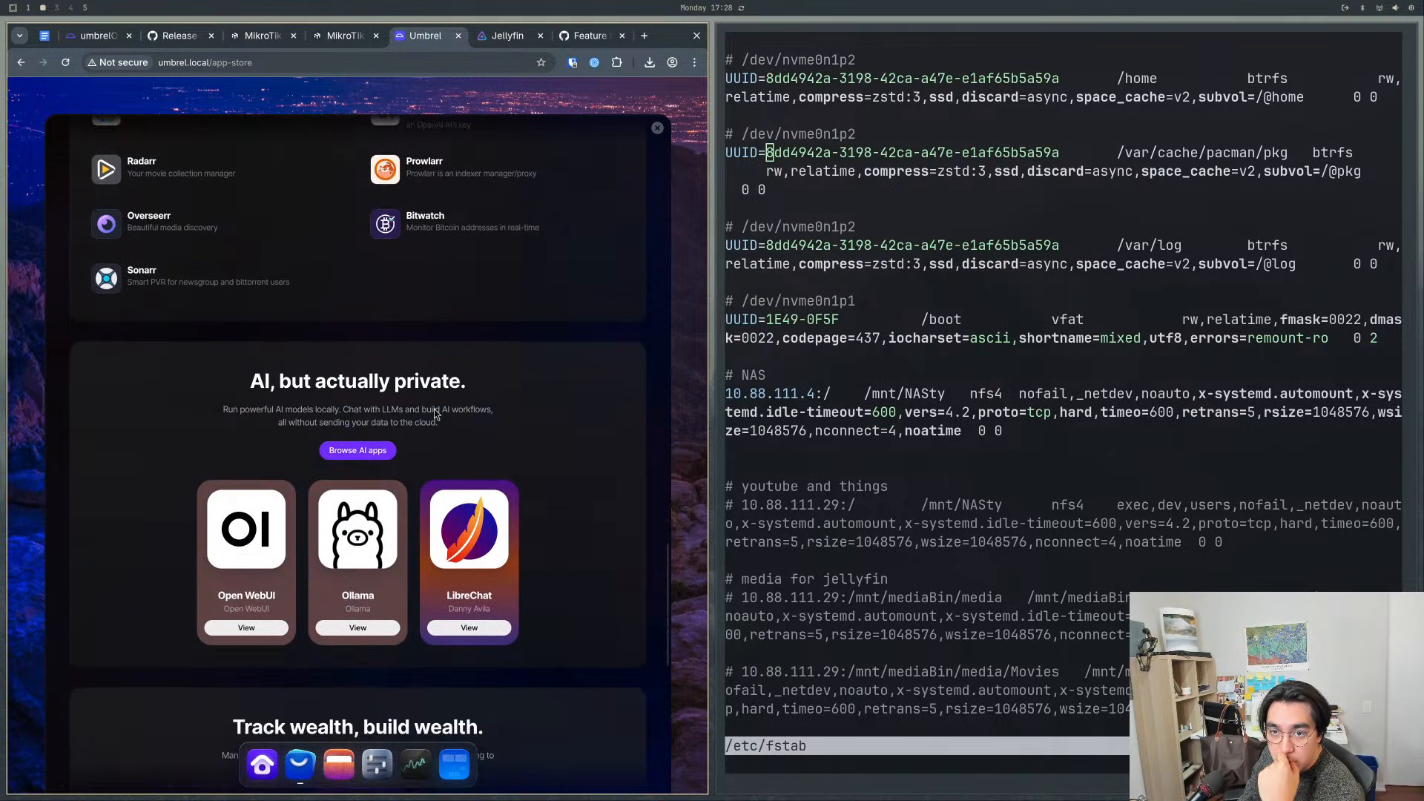
scroll(434, 409, down, 2)
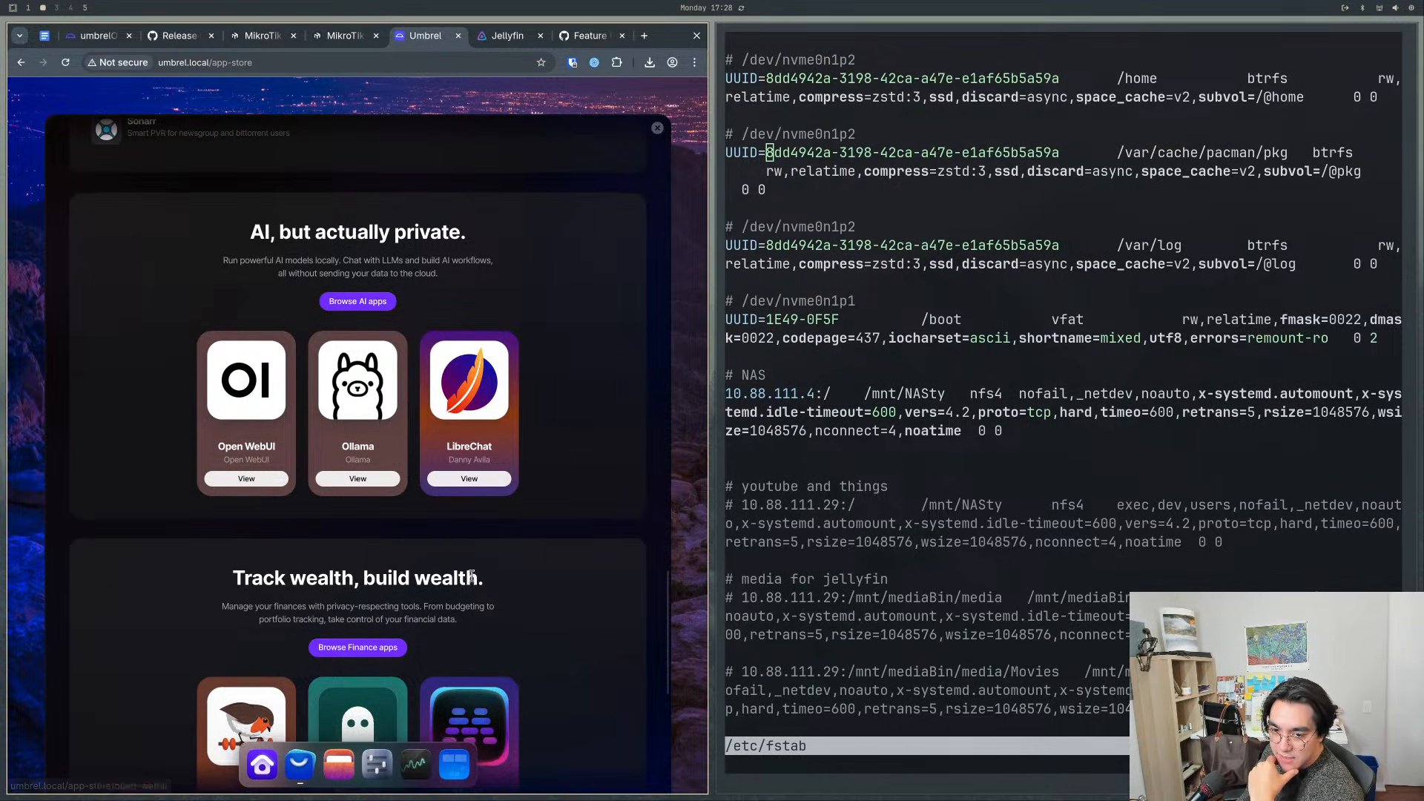
scroll(456, 648, down, 3)
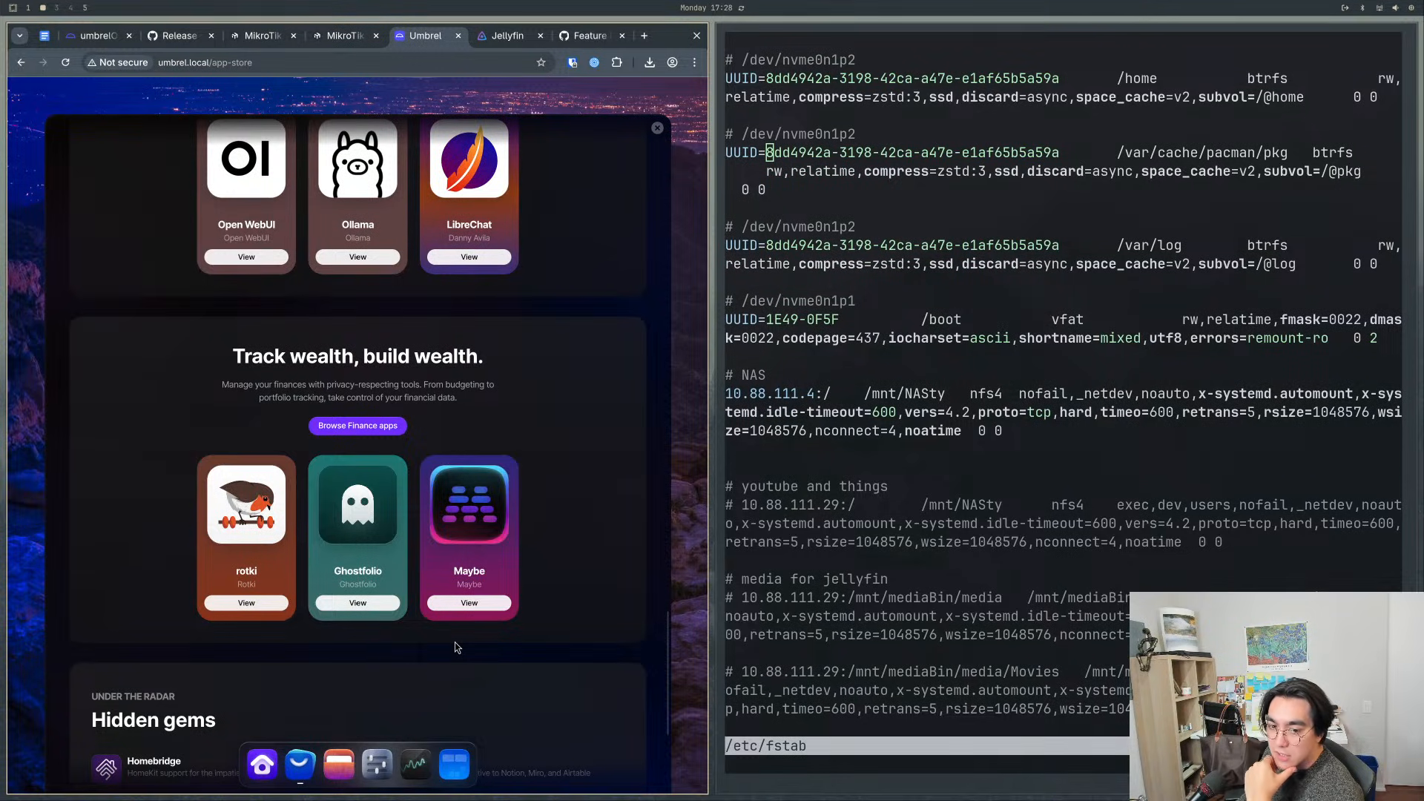
scroll(456, 648, down, 4)
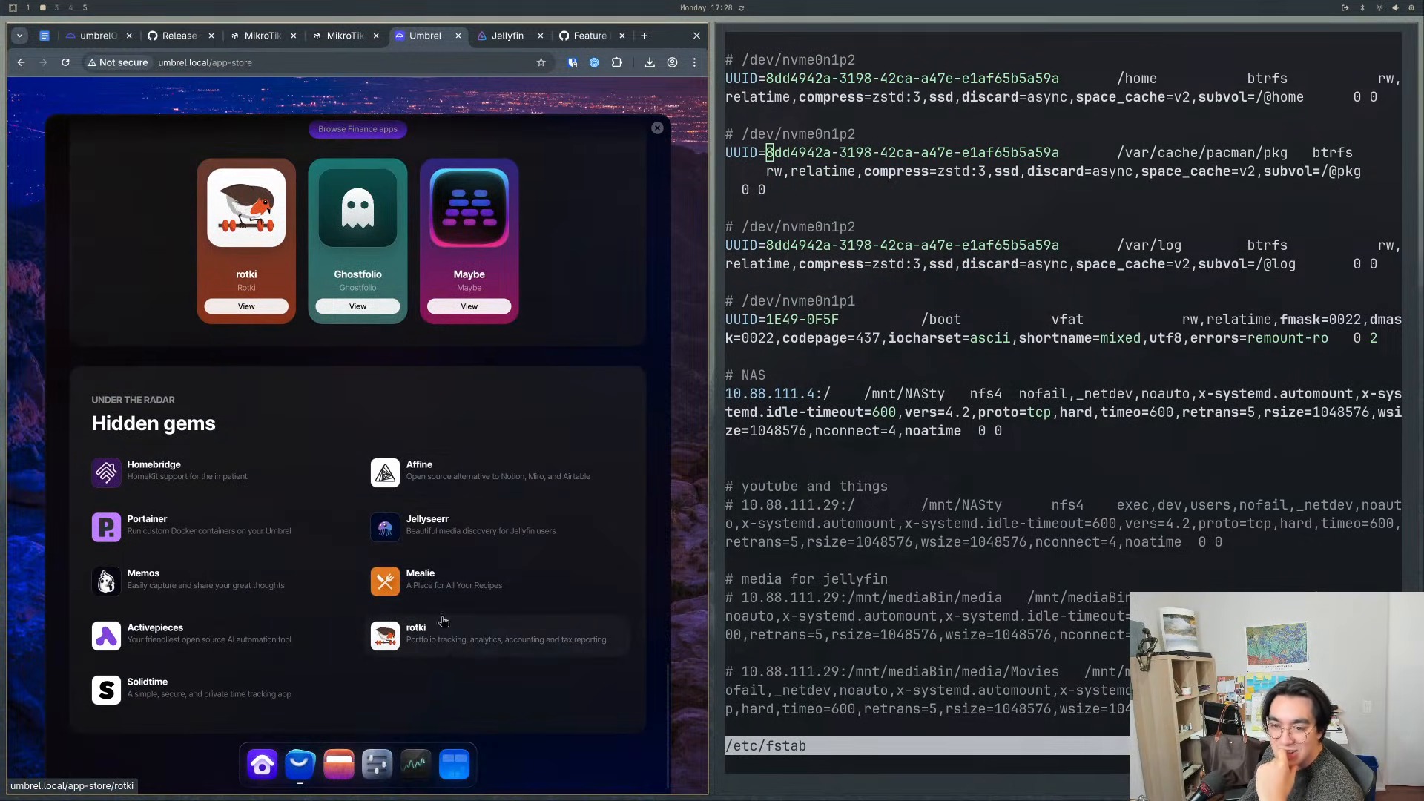
- Install Affine from the Hidden gems section and close the App Store
click(448, 475)
click(634, 198)
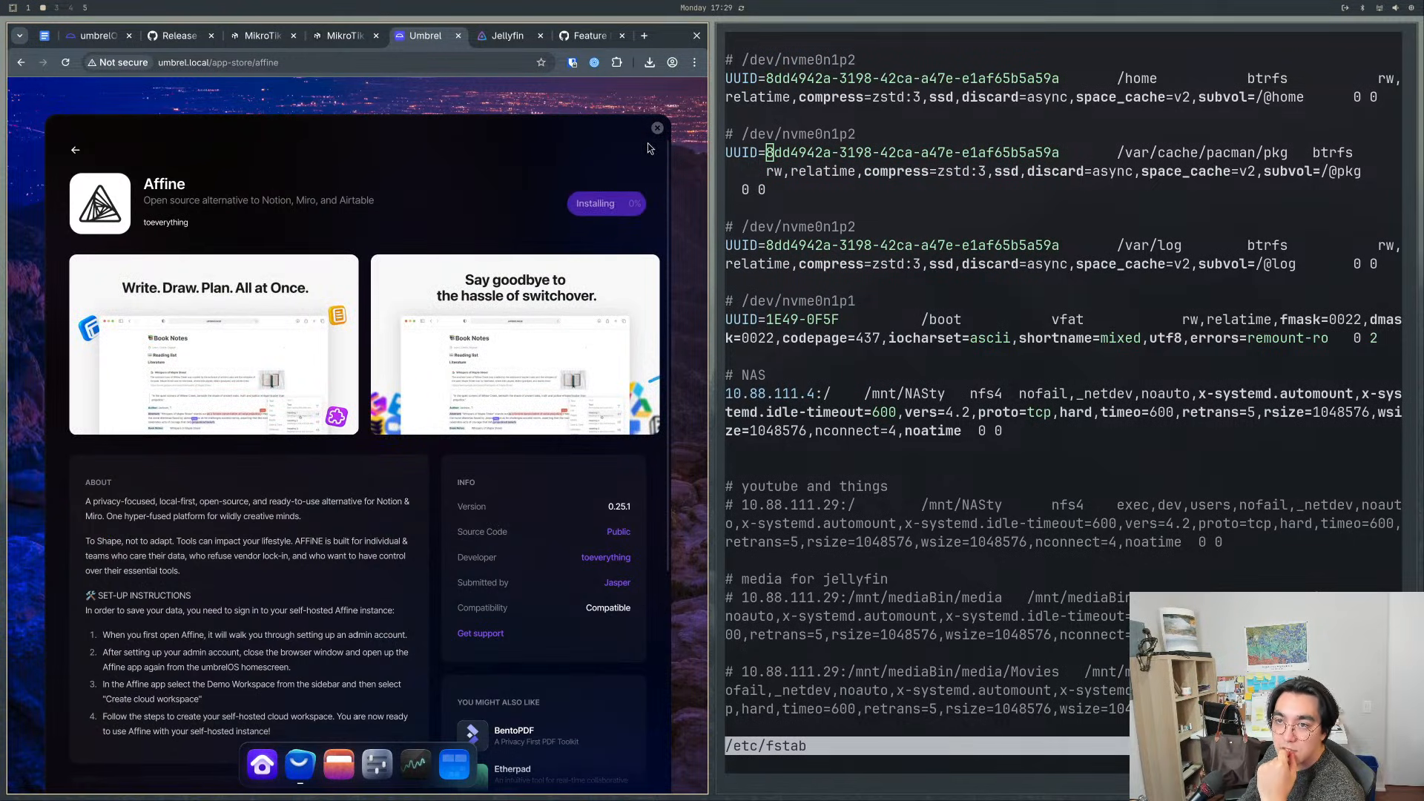
click(657, 128)
- Reopen the App Store, search it for "auth" and install Pinchflat from the results, closing the store when done
click(299, 764)
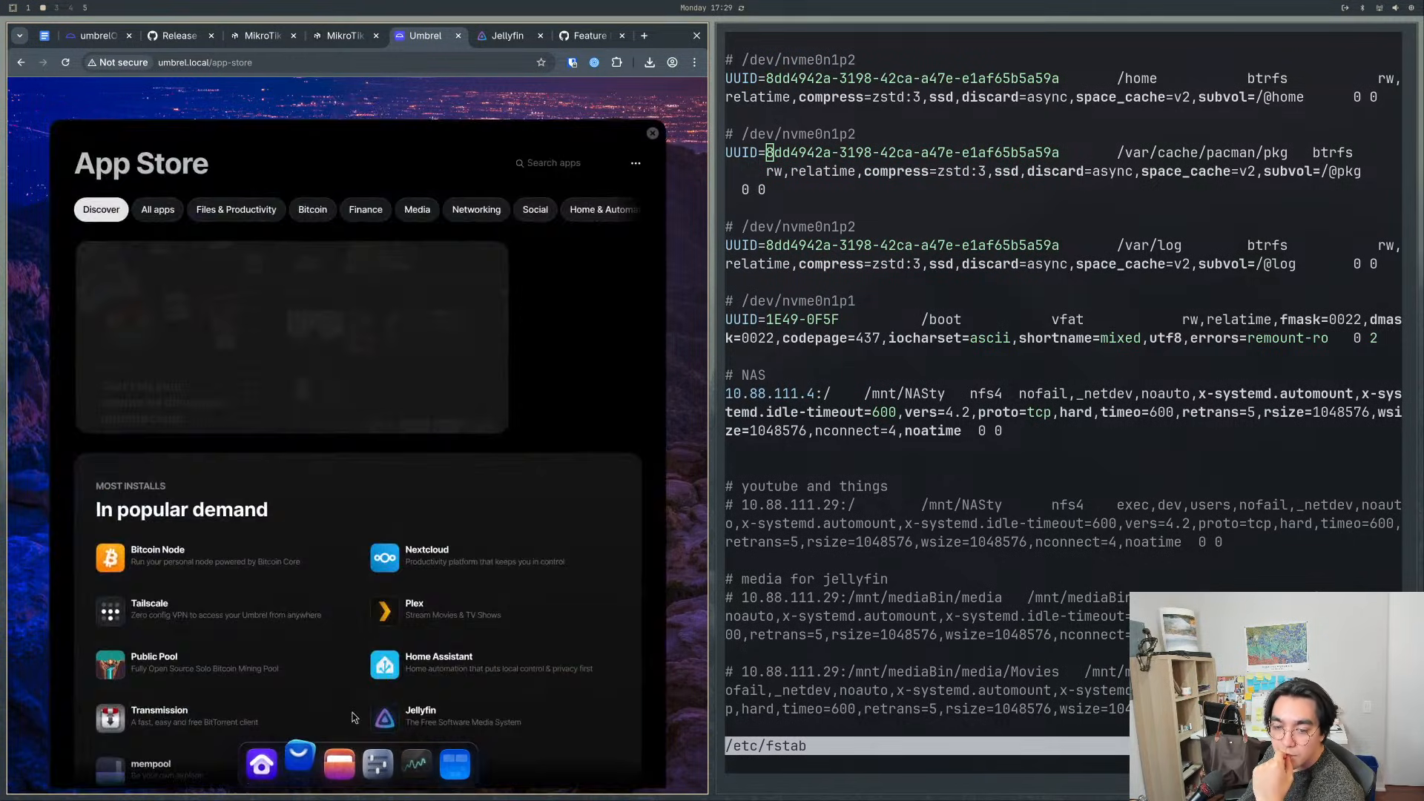
scroll(322, 652, down, 15)
scroll(319, 663, down, 2)
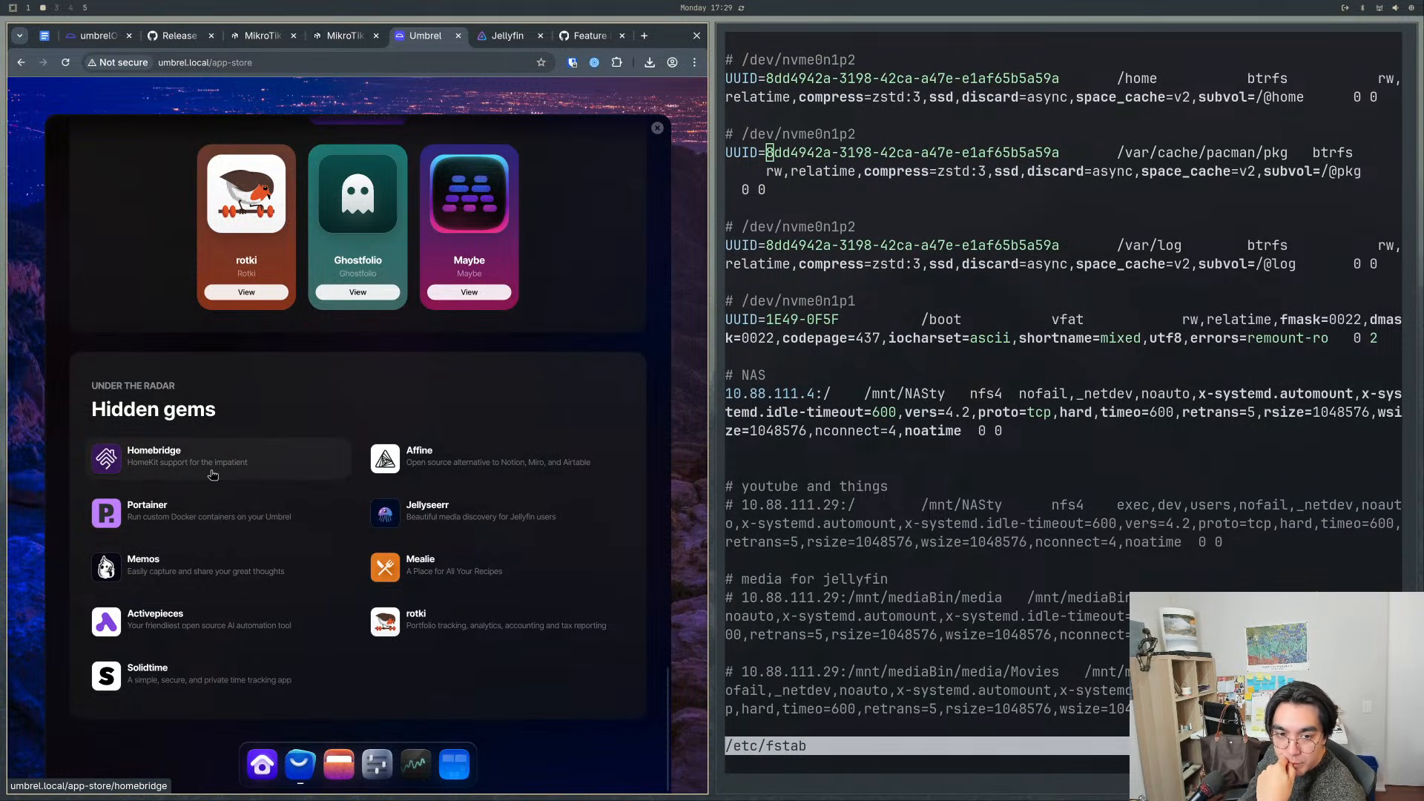
scroll(270, 413, up, 20)
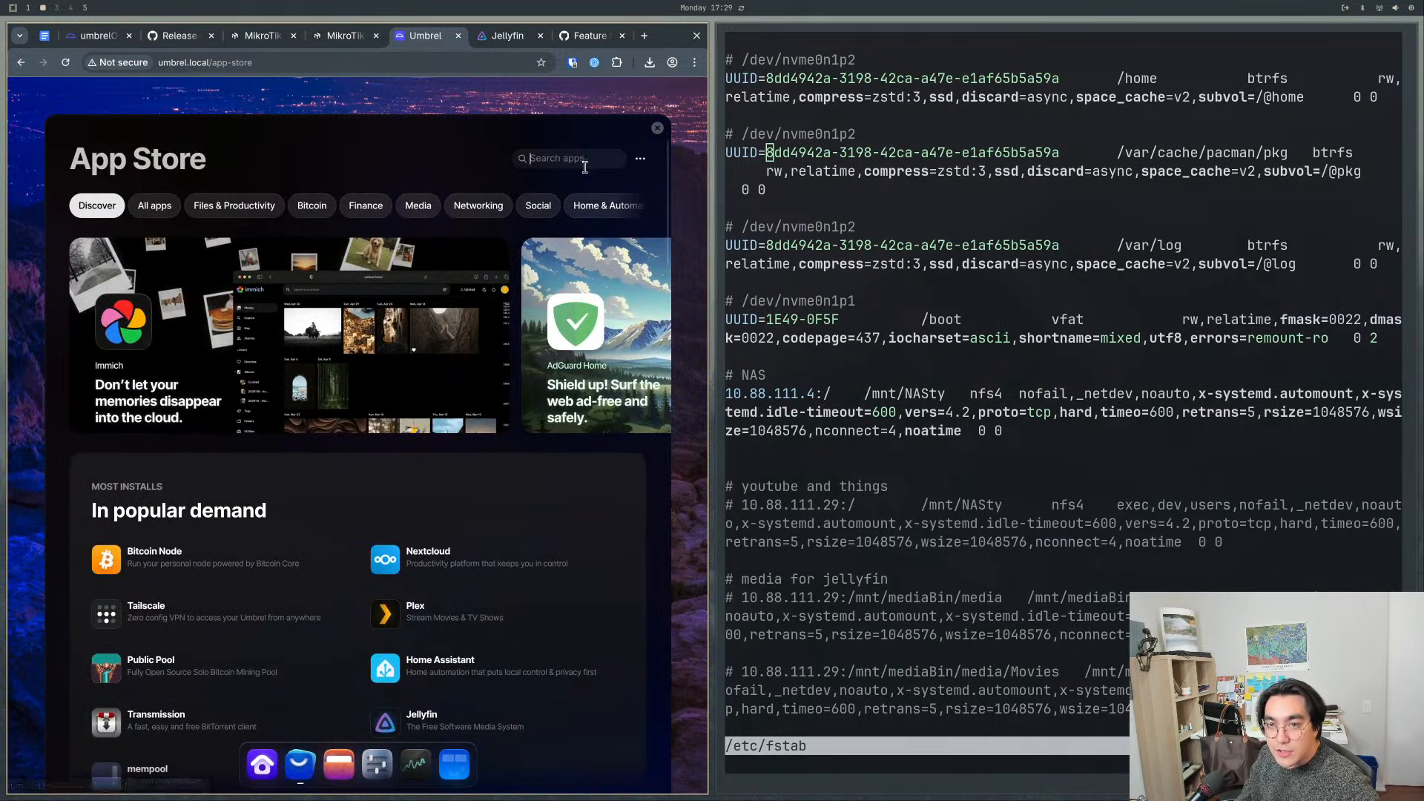
text(auth)
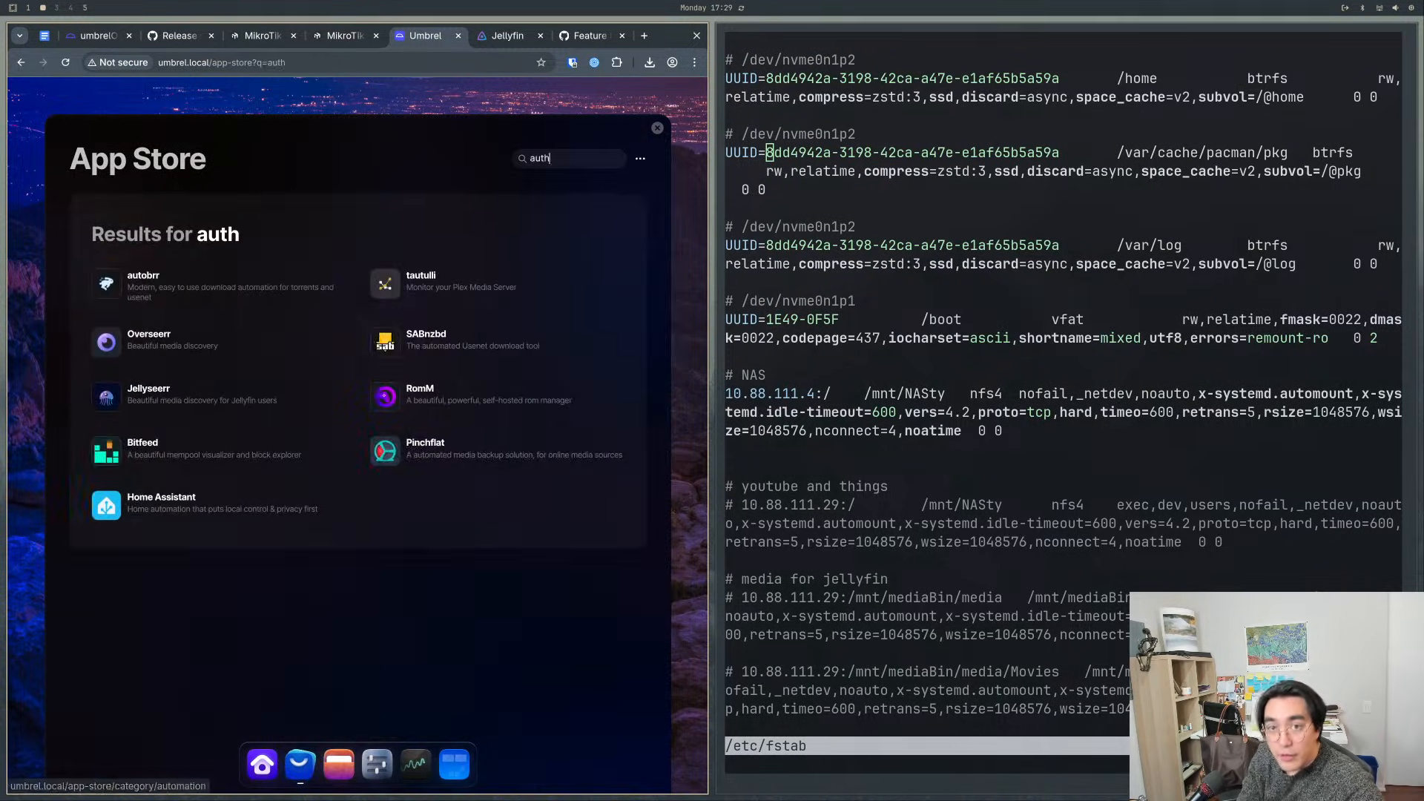
click(452, 464)
click(605, 203)
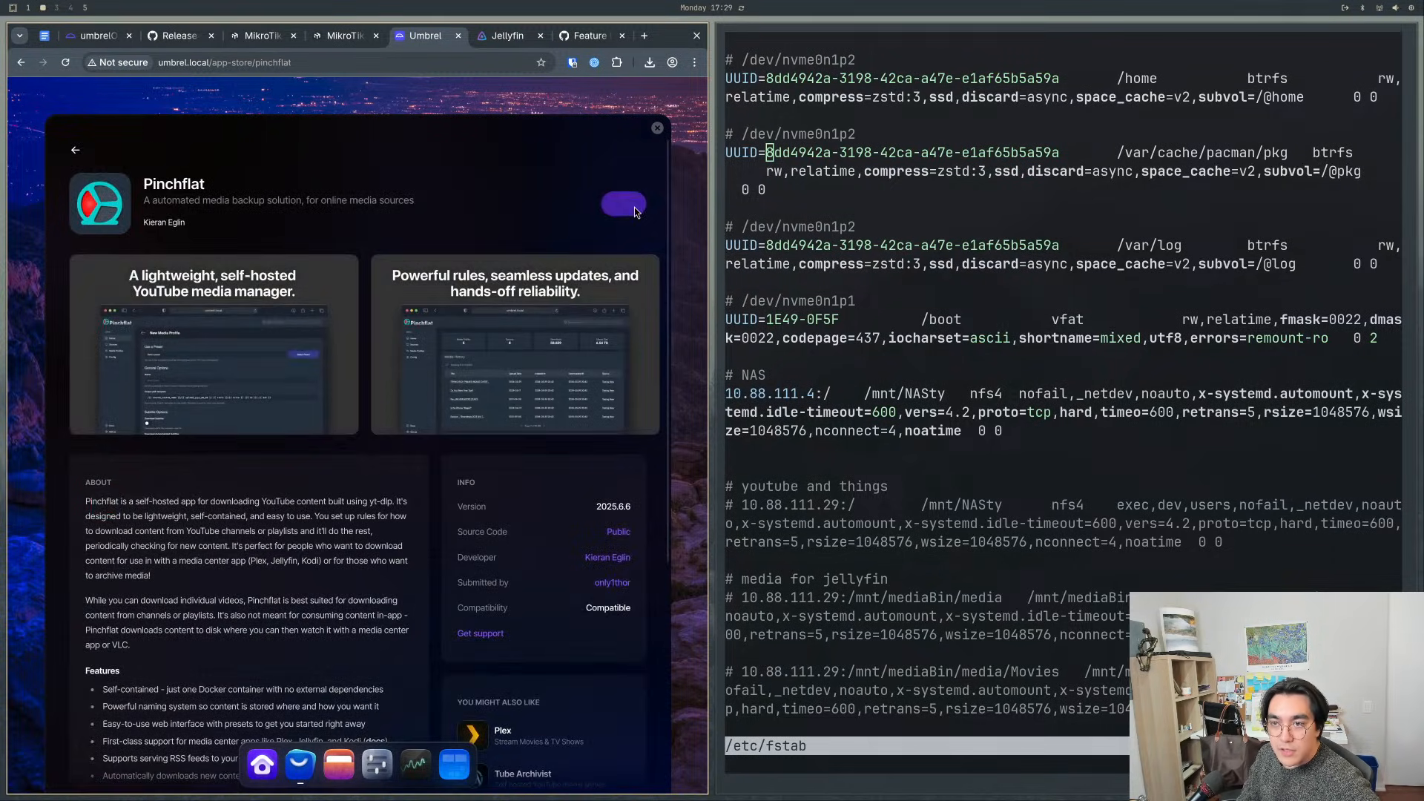
click(657, 128)
- Stop the LibrePhotos, Paperless-ngx and PhotoPrism apps from the home screen
right_click(415, 345)
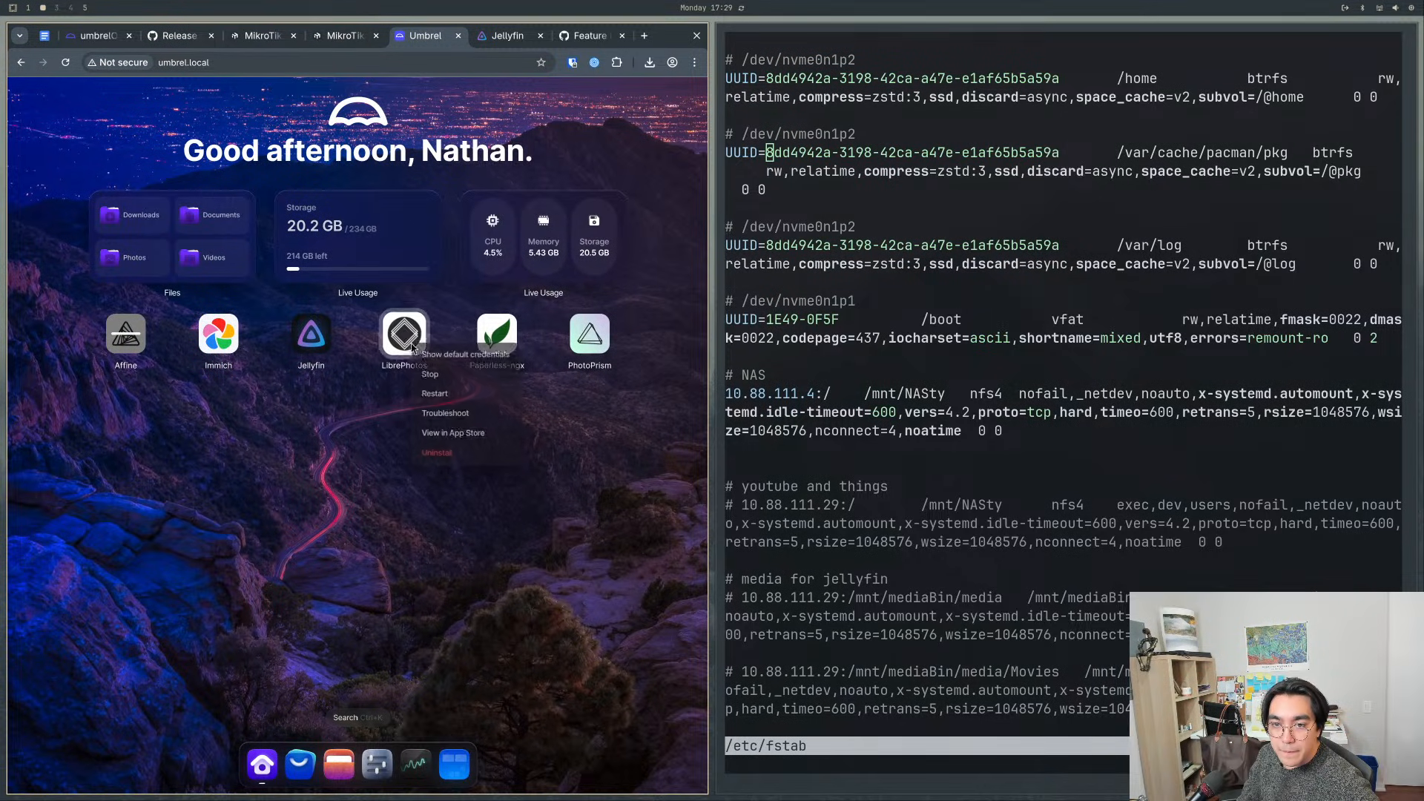
click(431, 373)
right_click(491, 347)
click(509, 375)
right_click(565, 349)
click(584, 378)
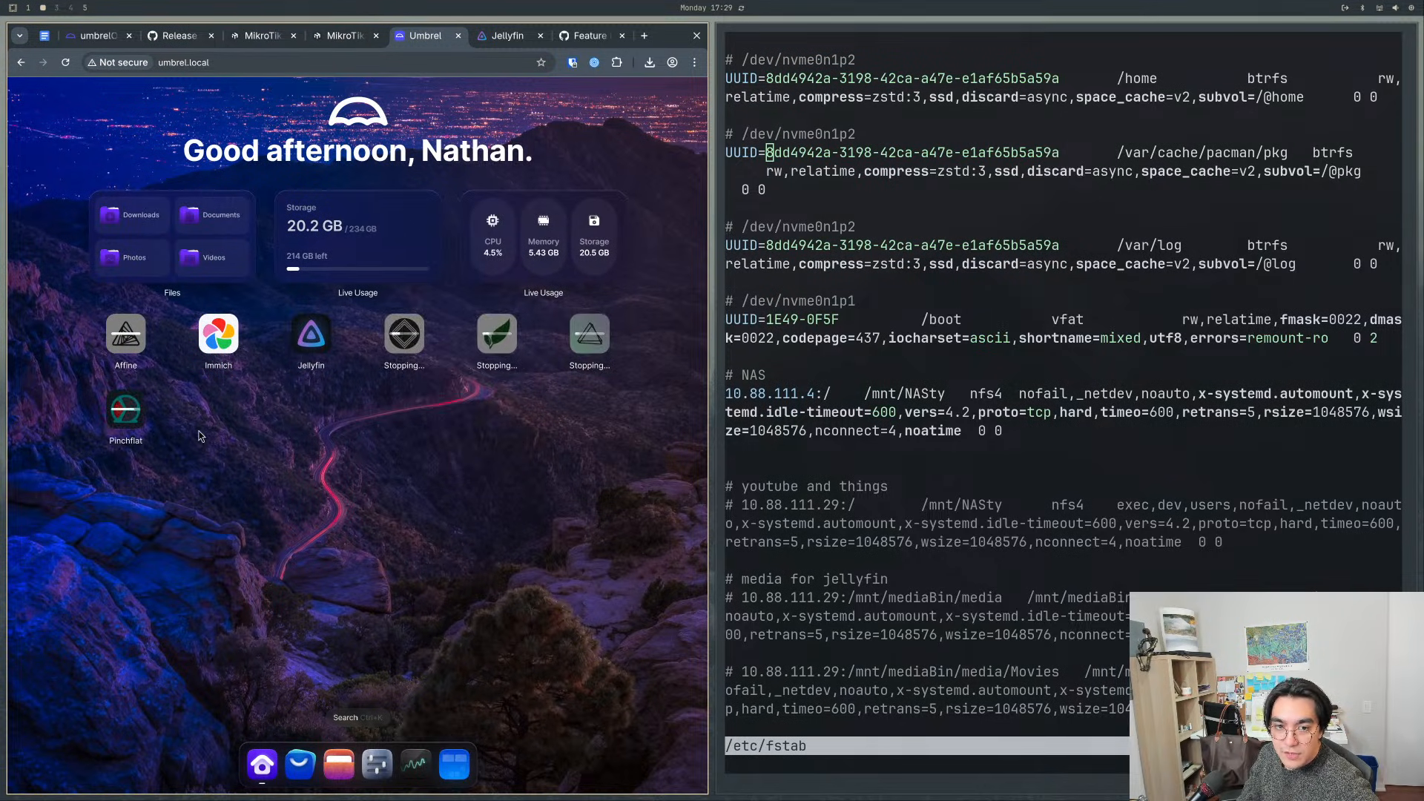
- Look at the App Store and Jellyfin's admin account setup page, and return to Umbrel's home screen
click(293, 763)
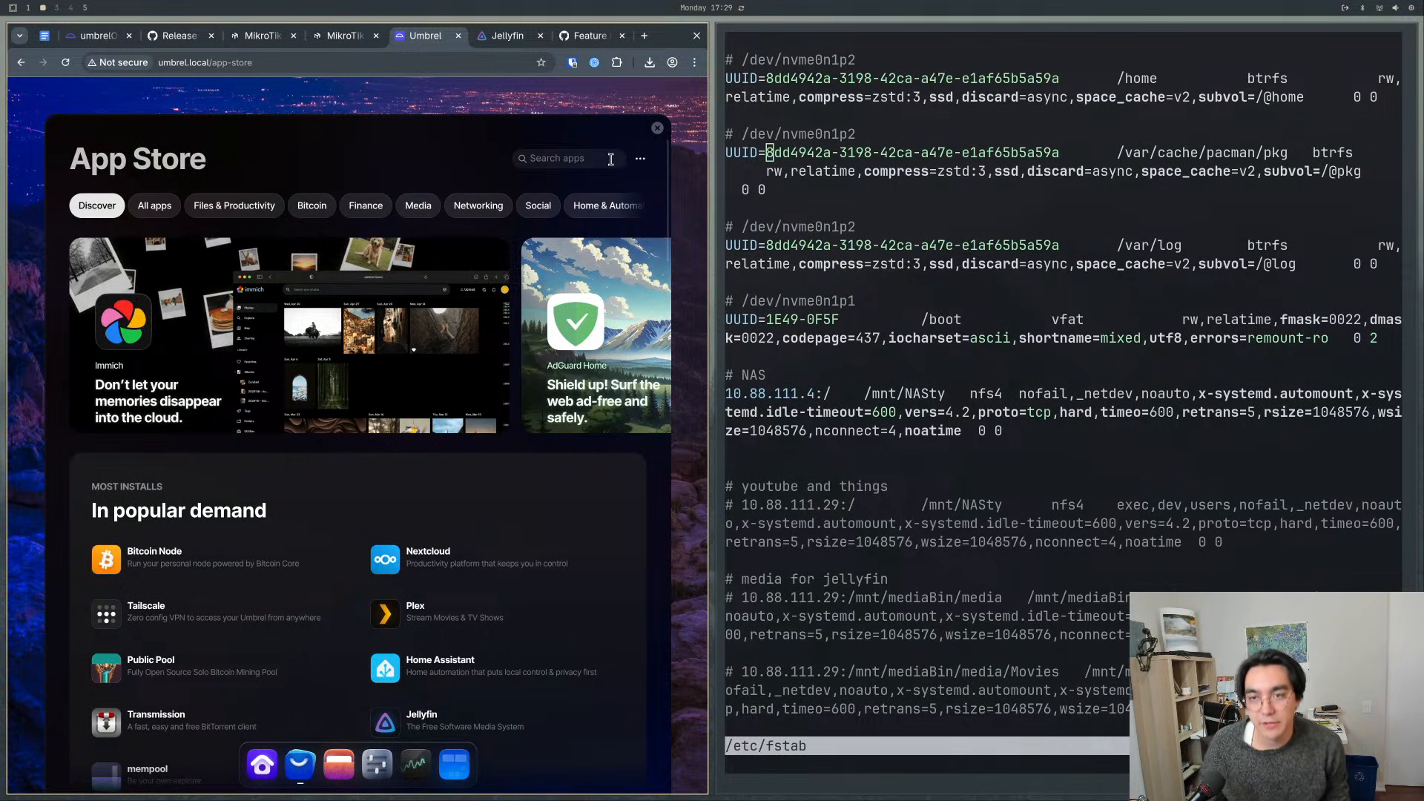
click(512, 37)
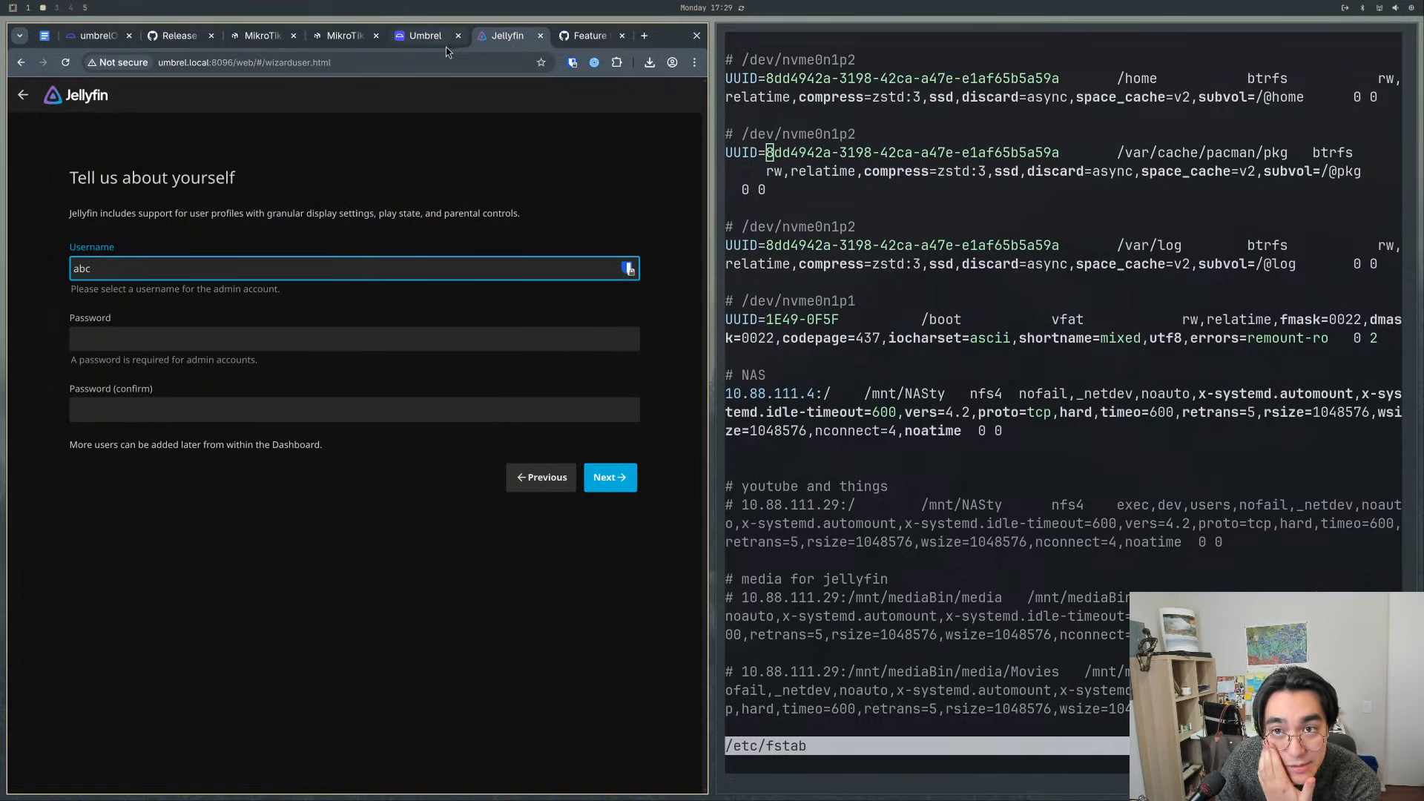
click(427, 39)
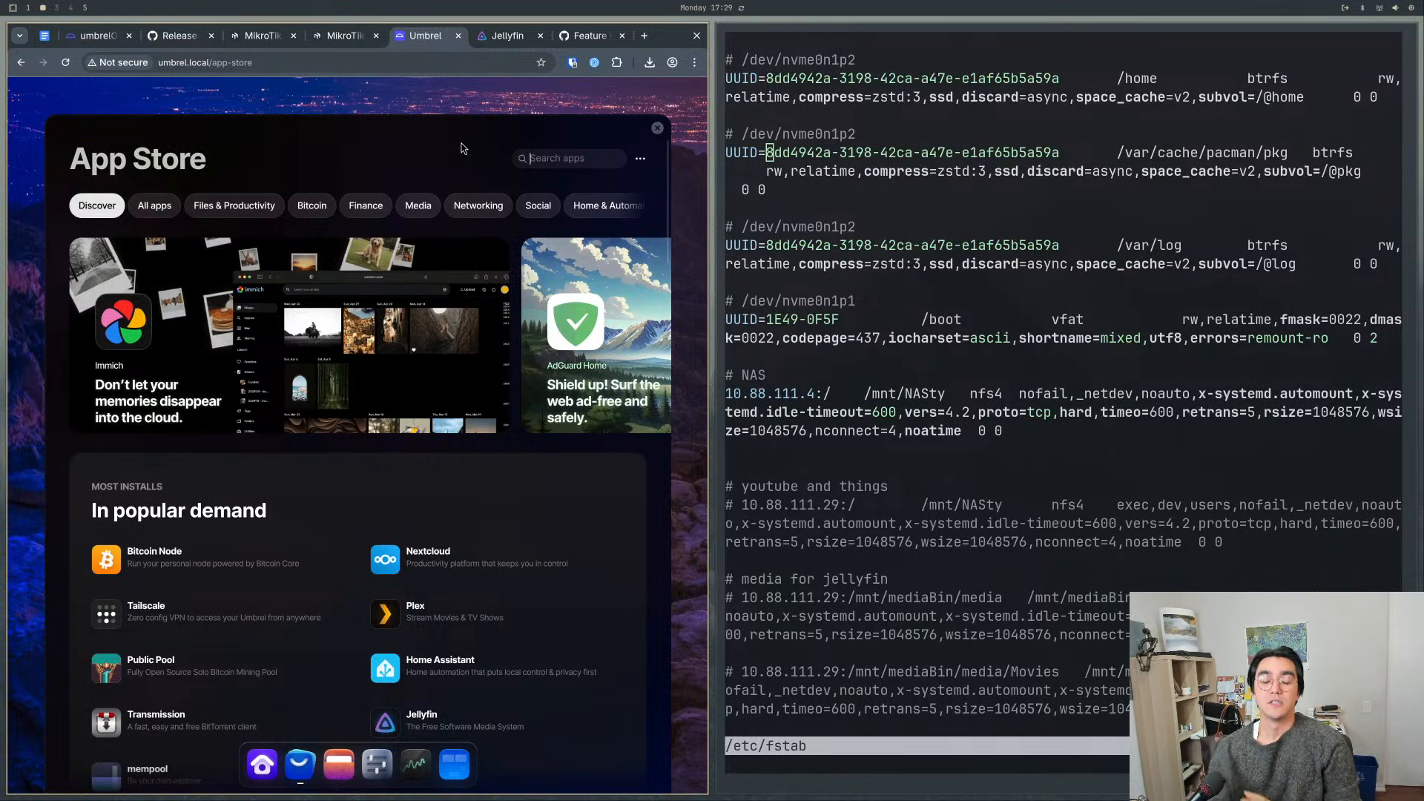
click(656, 131)
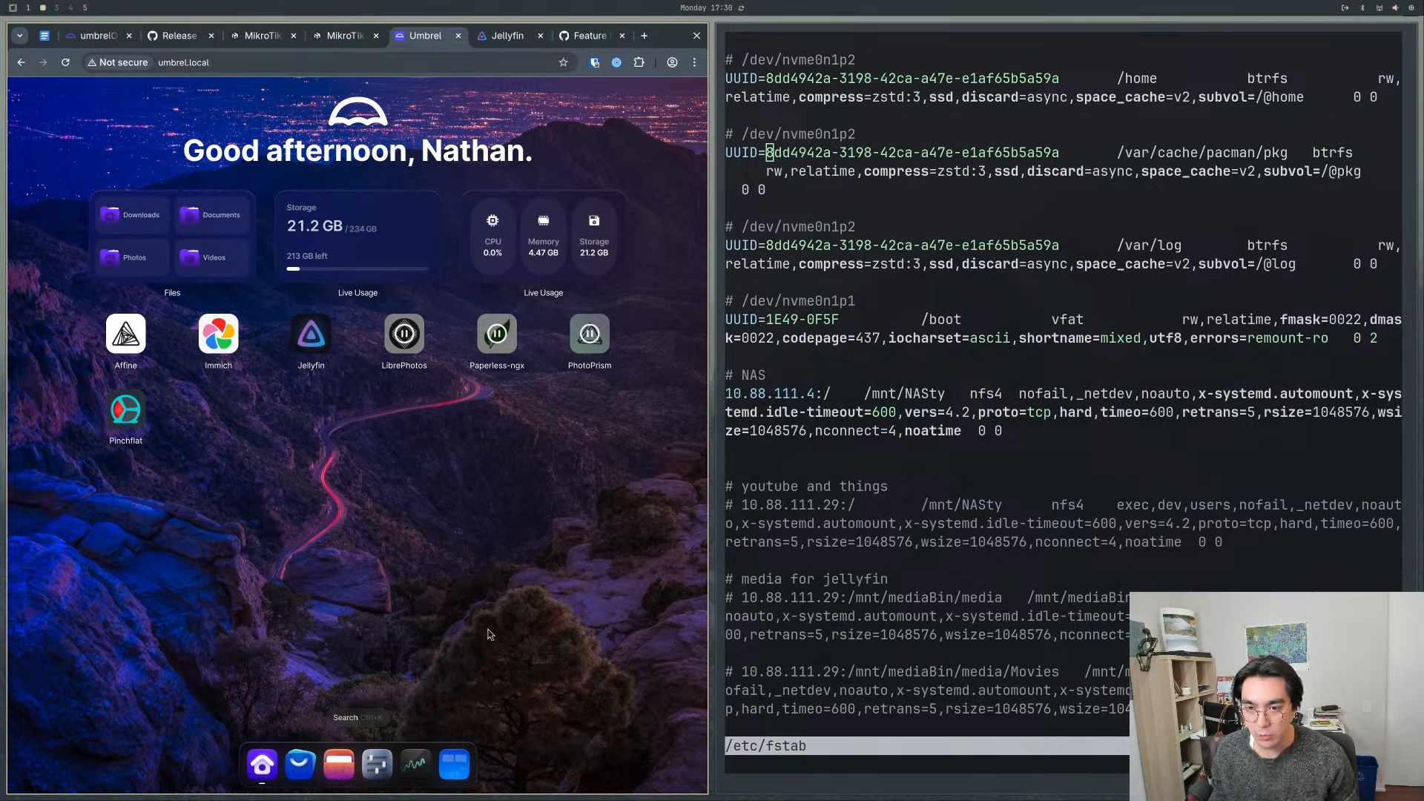
- Switch to YouTube Studio to view the live stream's analytics
key(super+1)
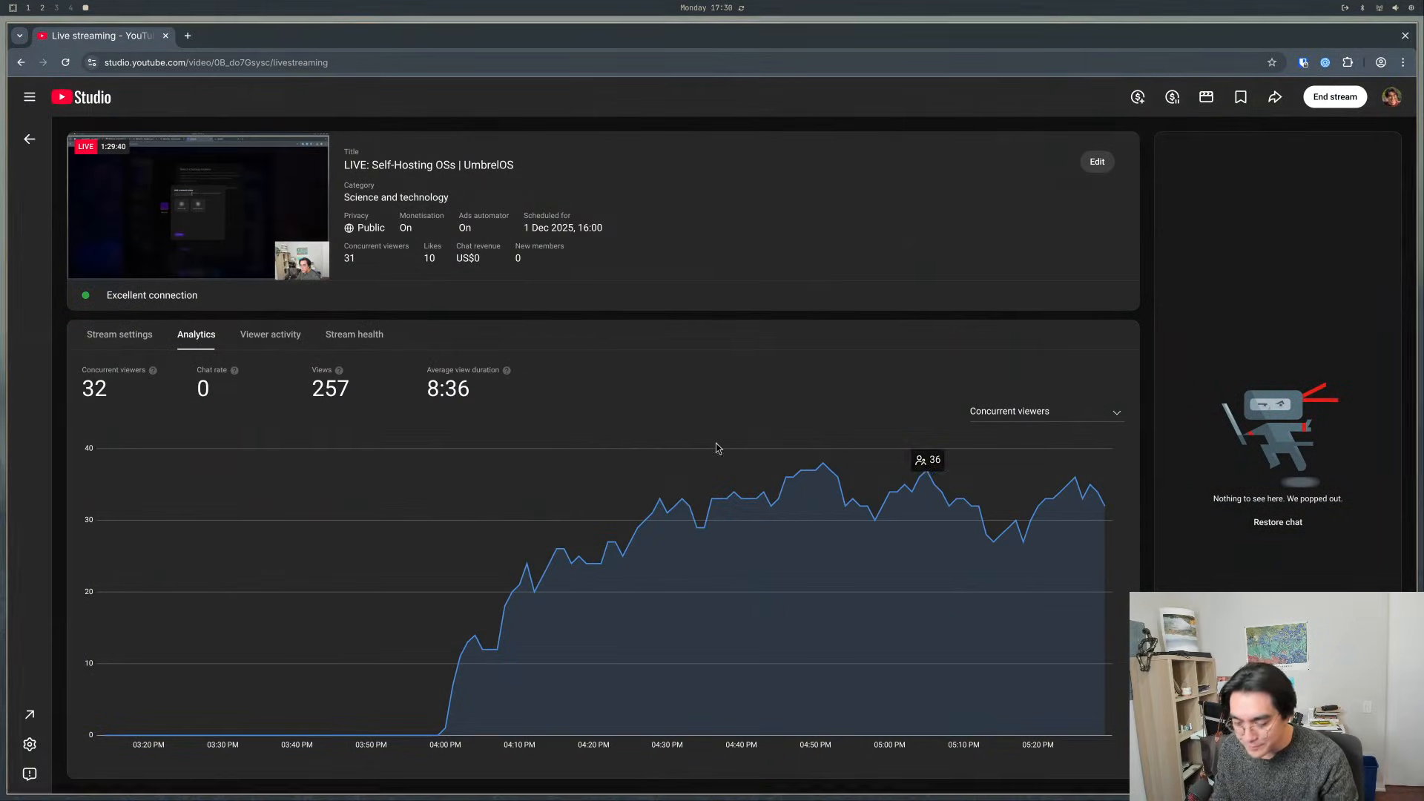